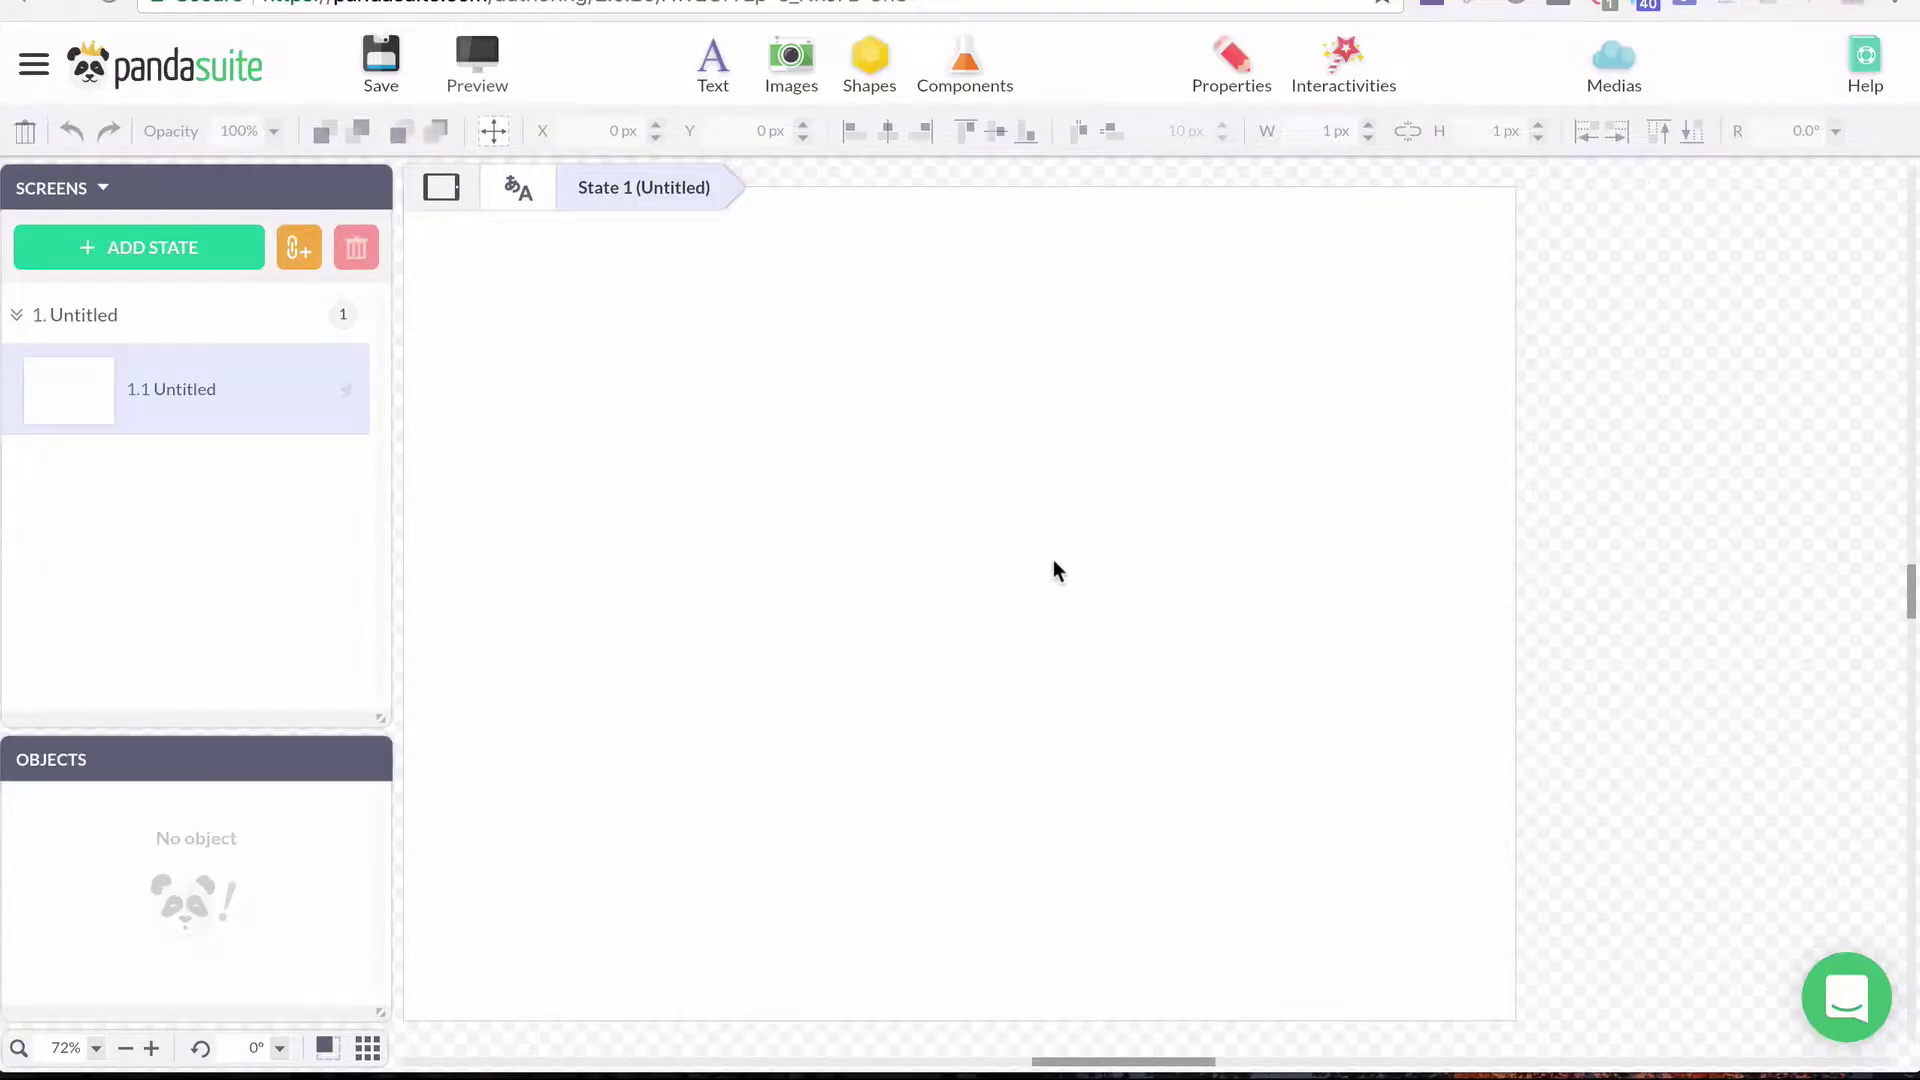
Step: Add a trial text box, colour it dark grey, then delete it
{"action": "left_click", "coordinate": [716, 58]}
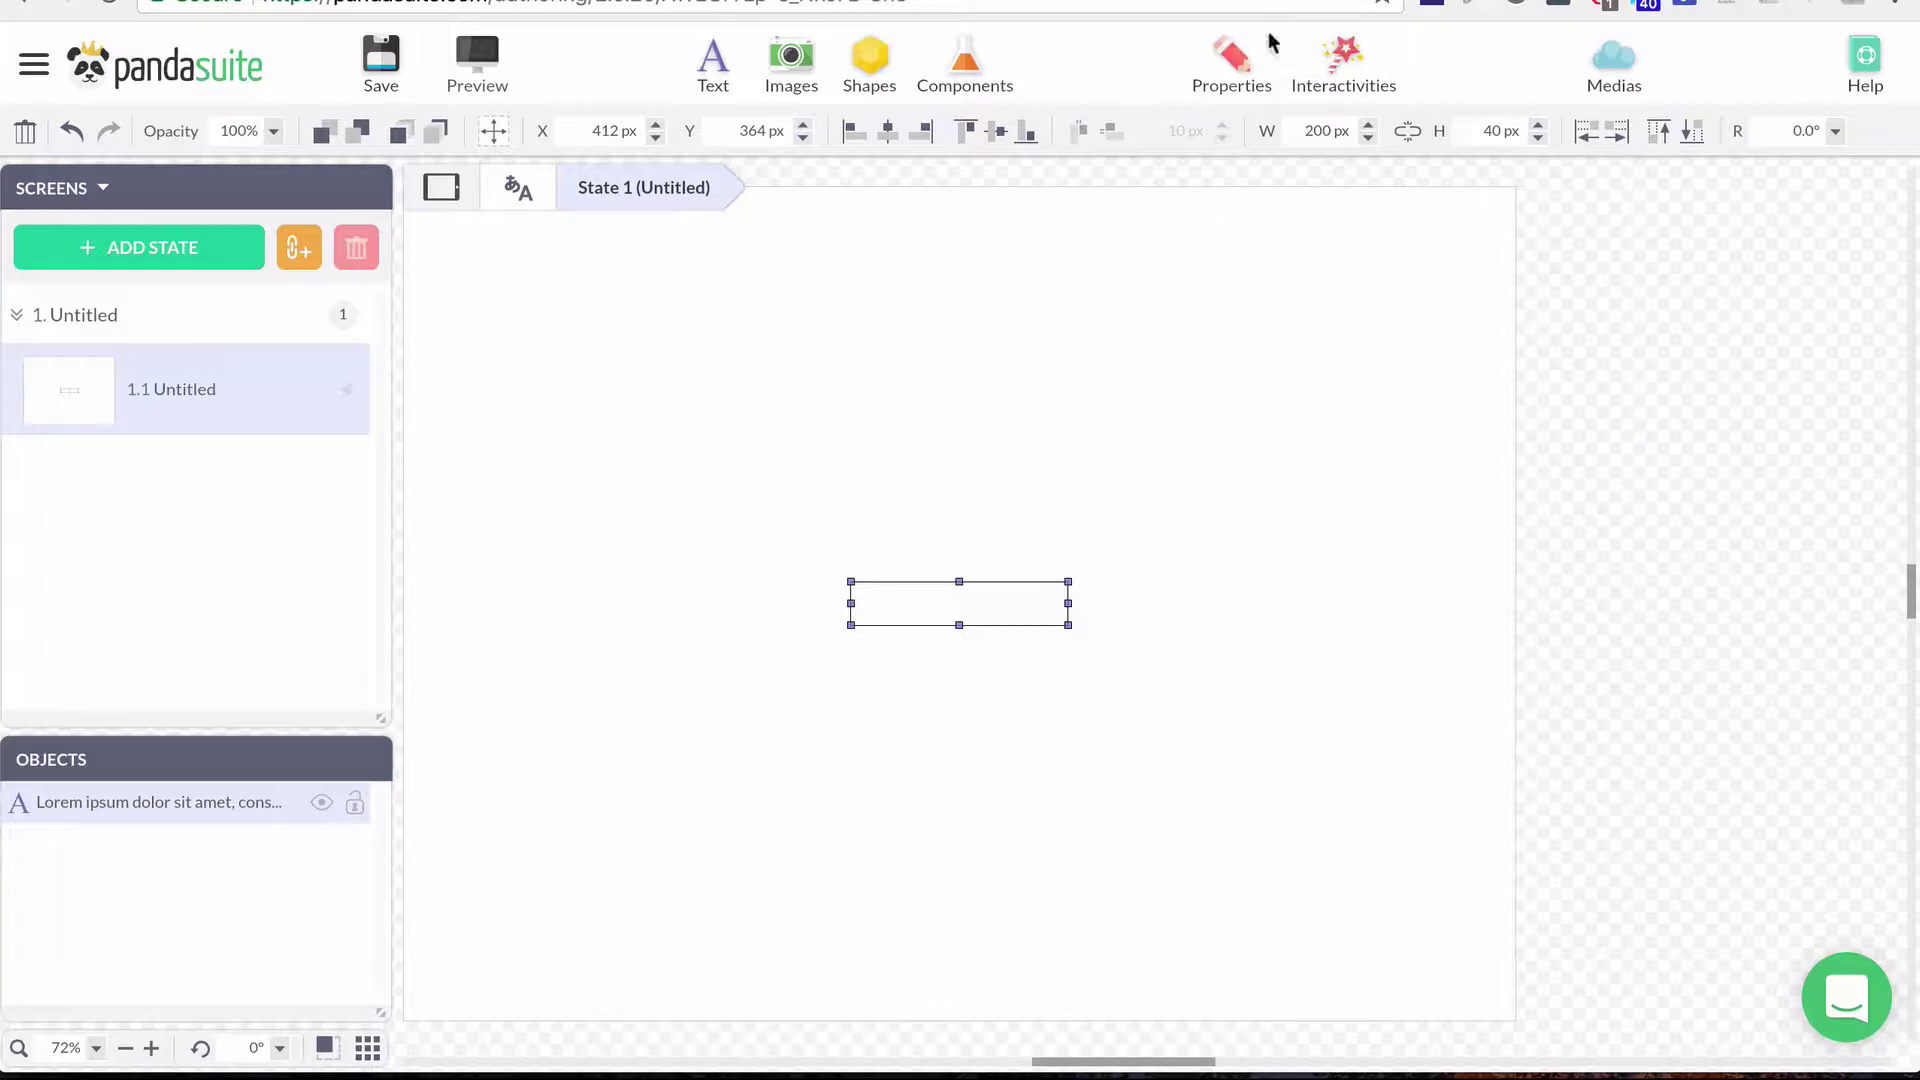
{"action": "left_click", "coordinate": [1238, 78]}
{"action": "left_click", "coordinate": [1820, 552]}
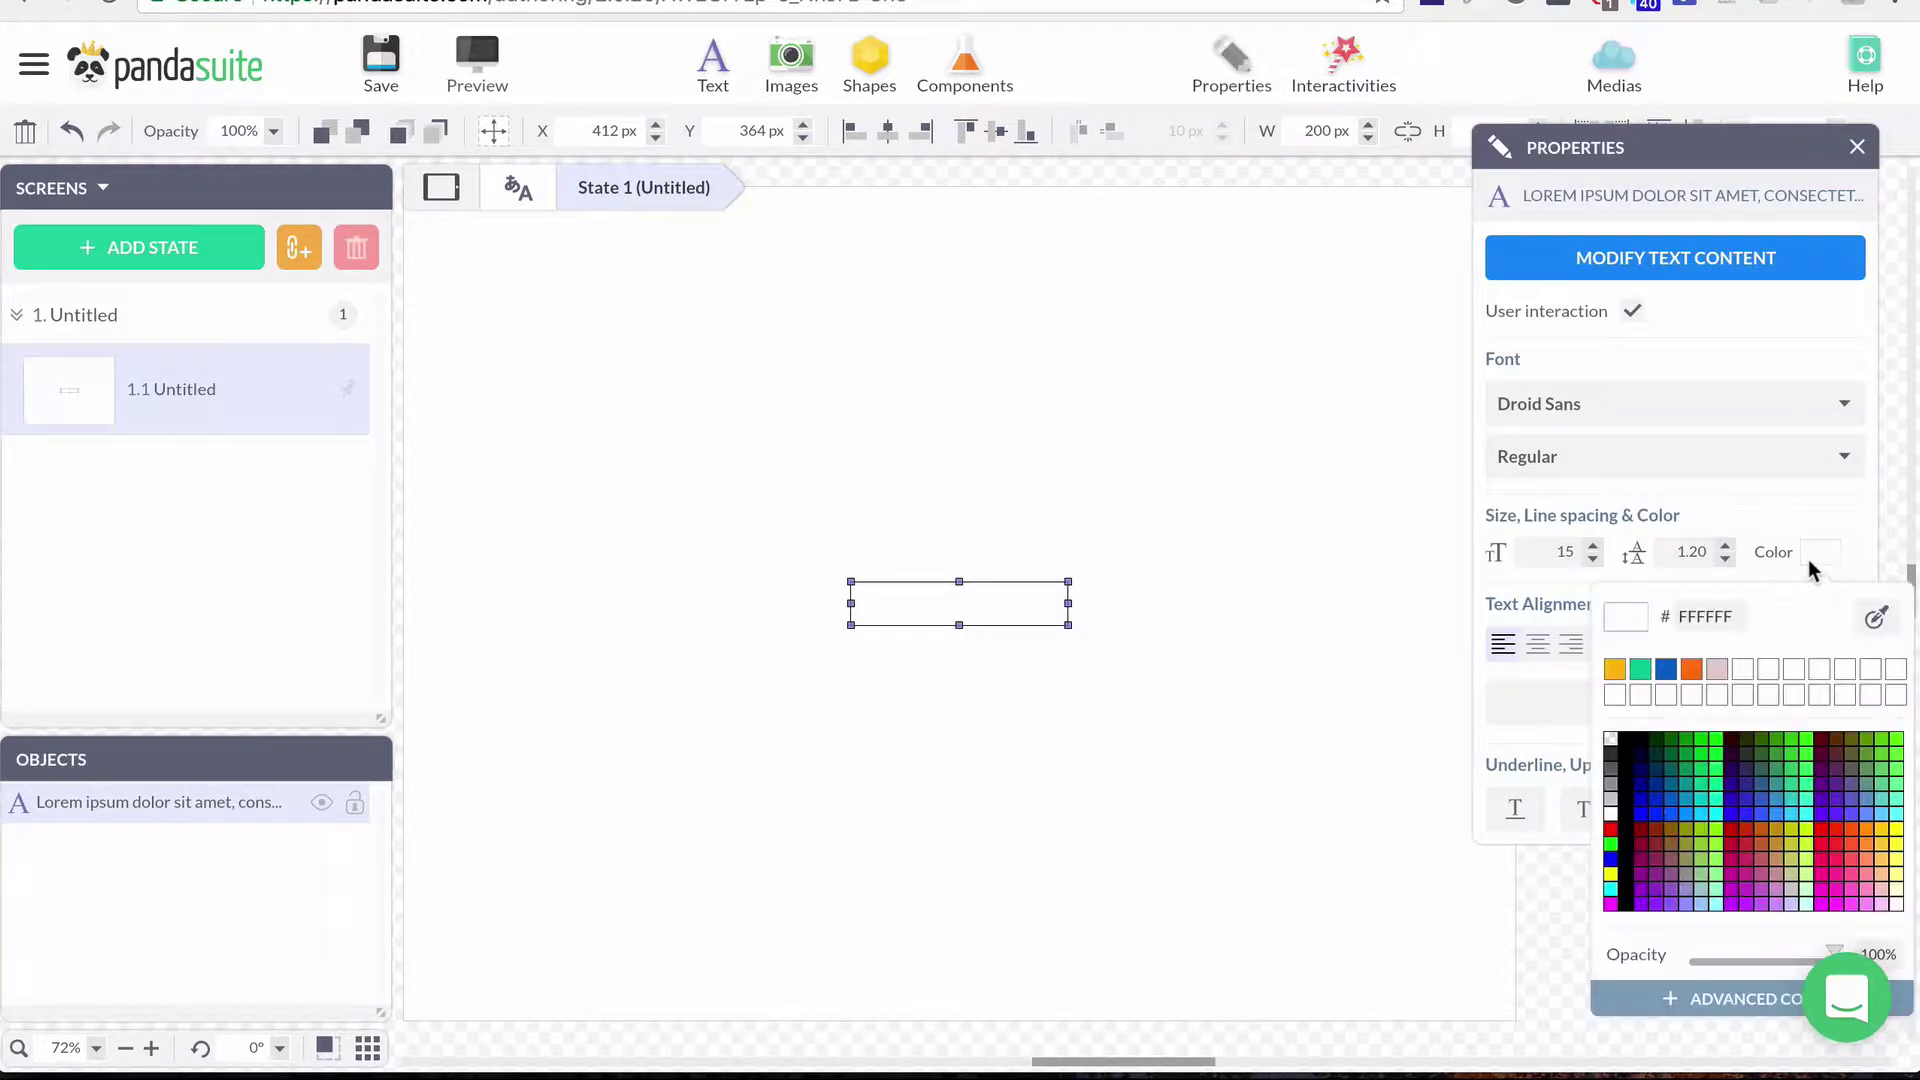
{"action": "left_click", "coordinate": [1610, 770]}
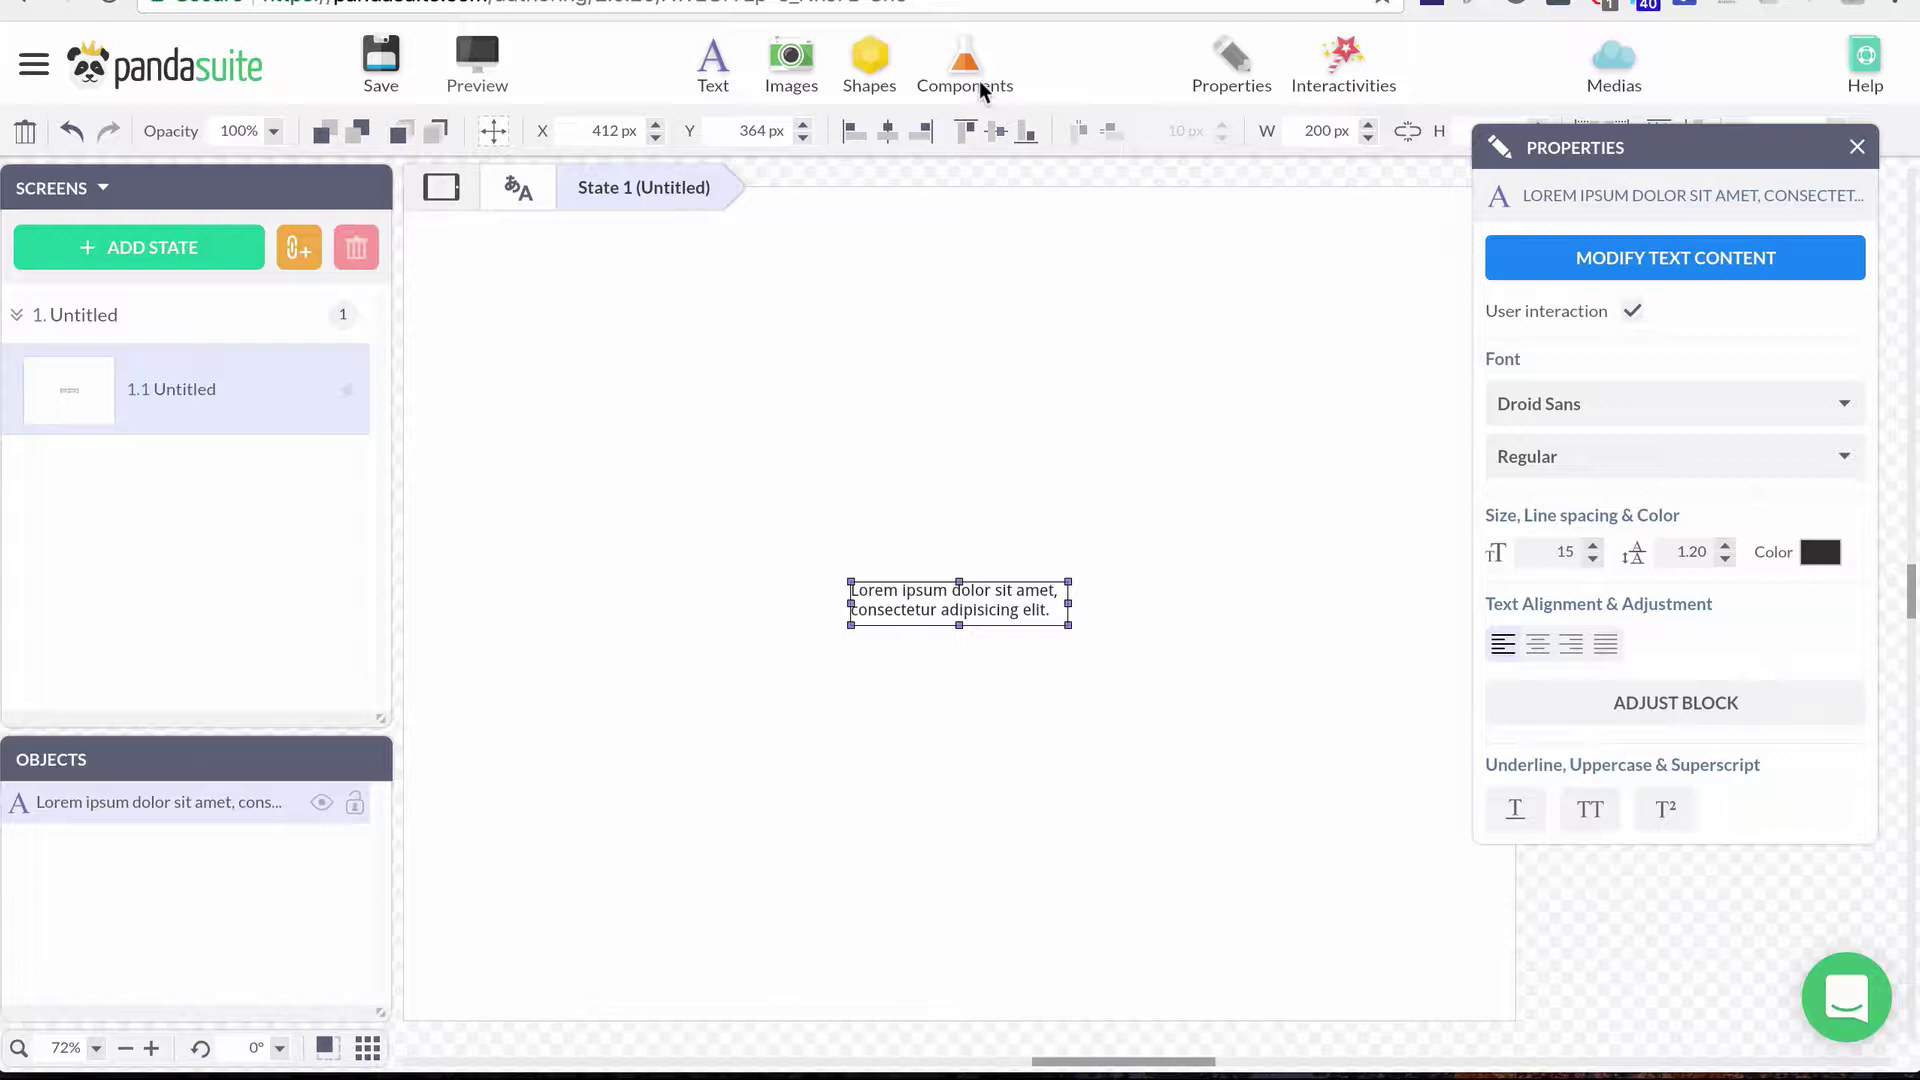
{"action": "left_click", "coordinate": [980, 88]}
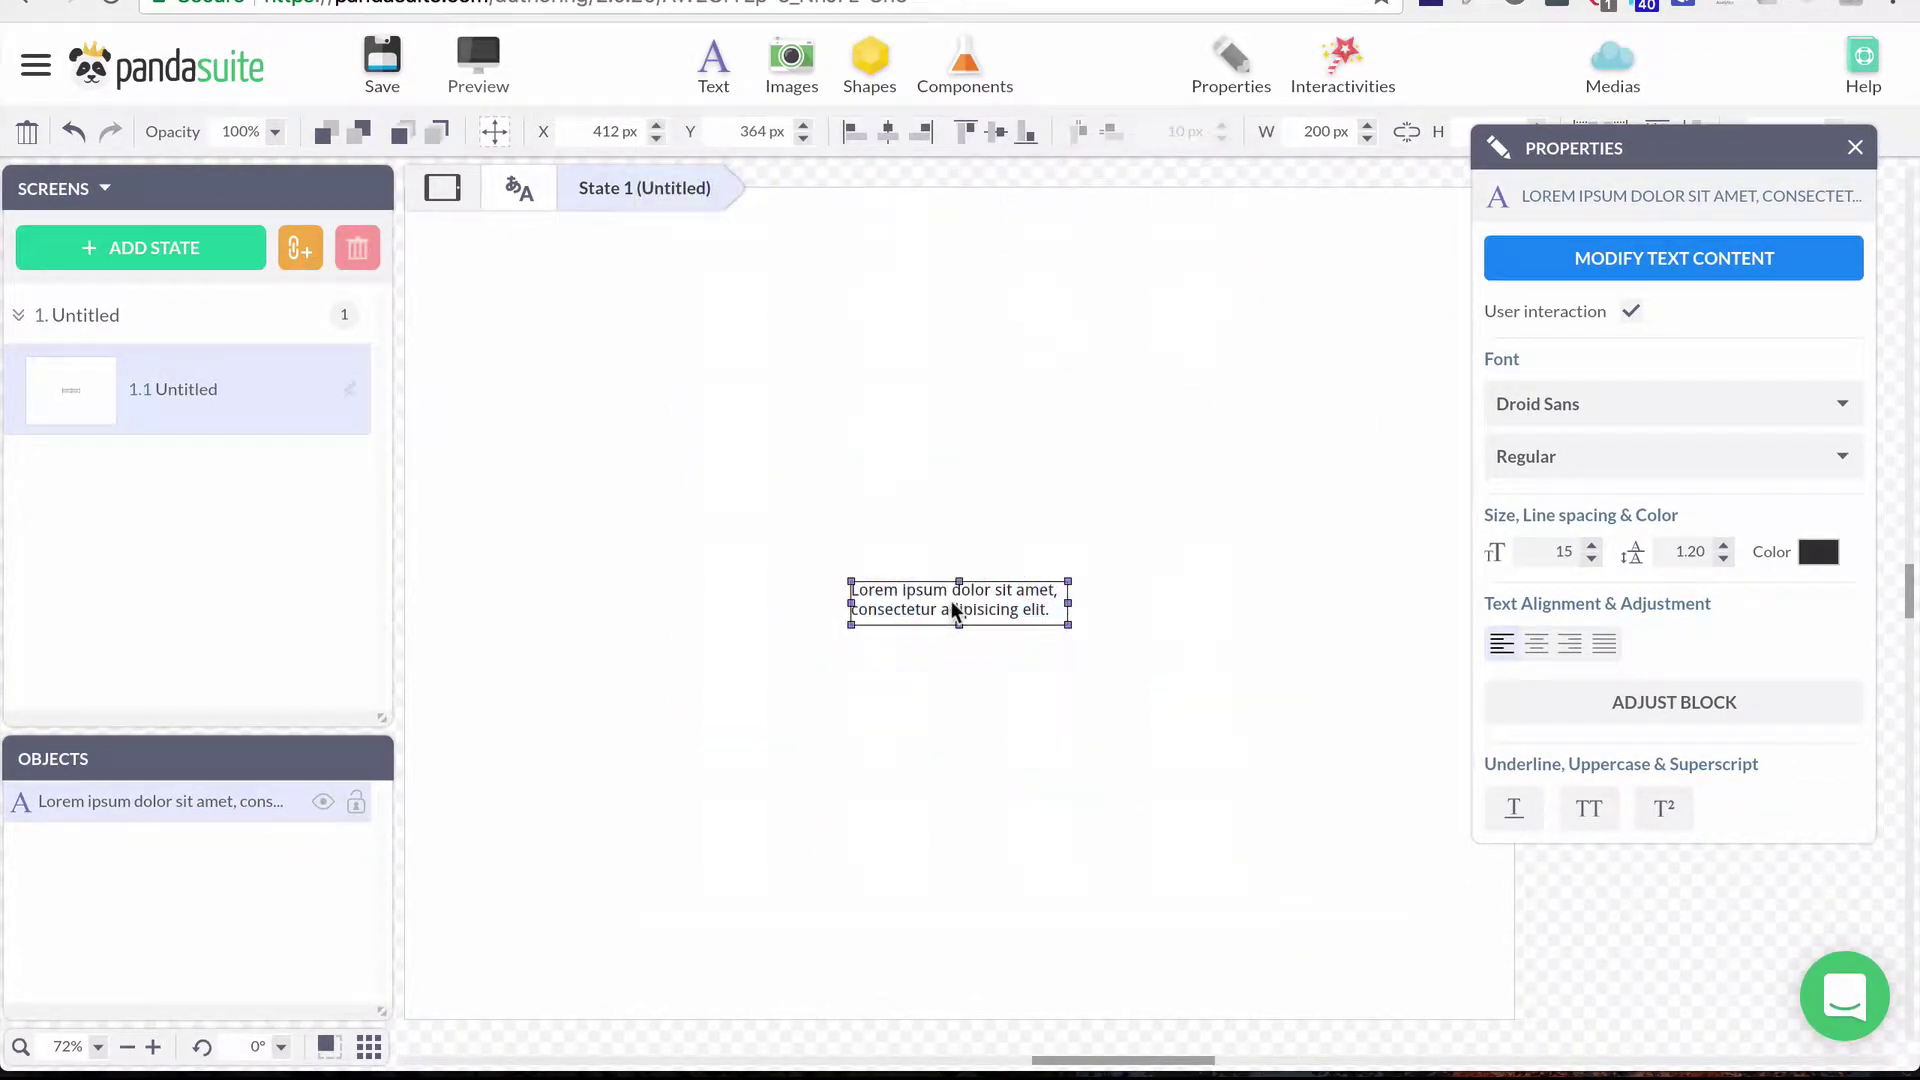
{"action": "key", "text": "Delete"}
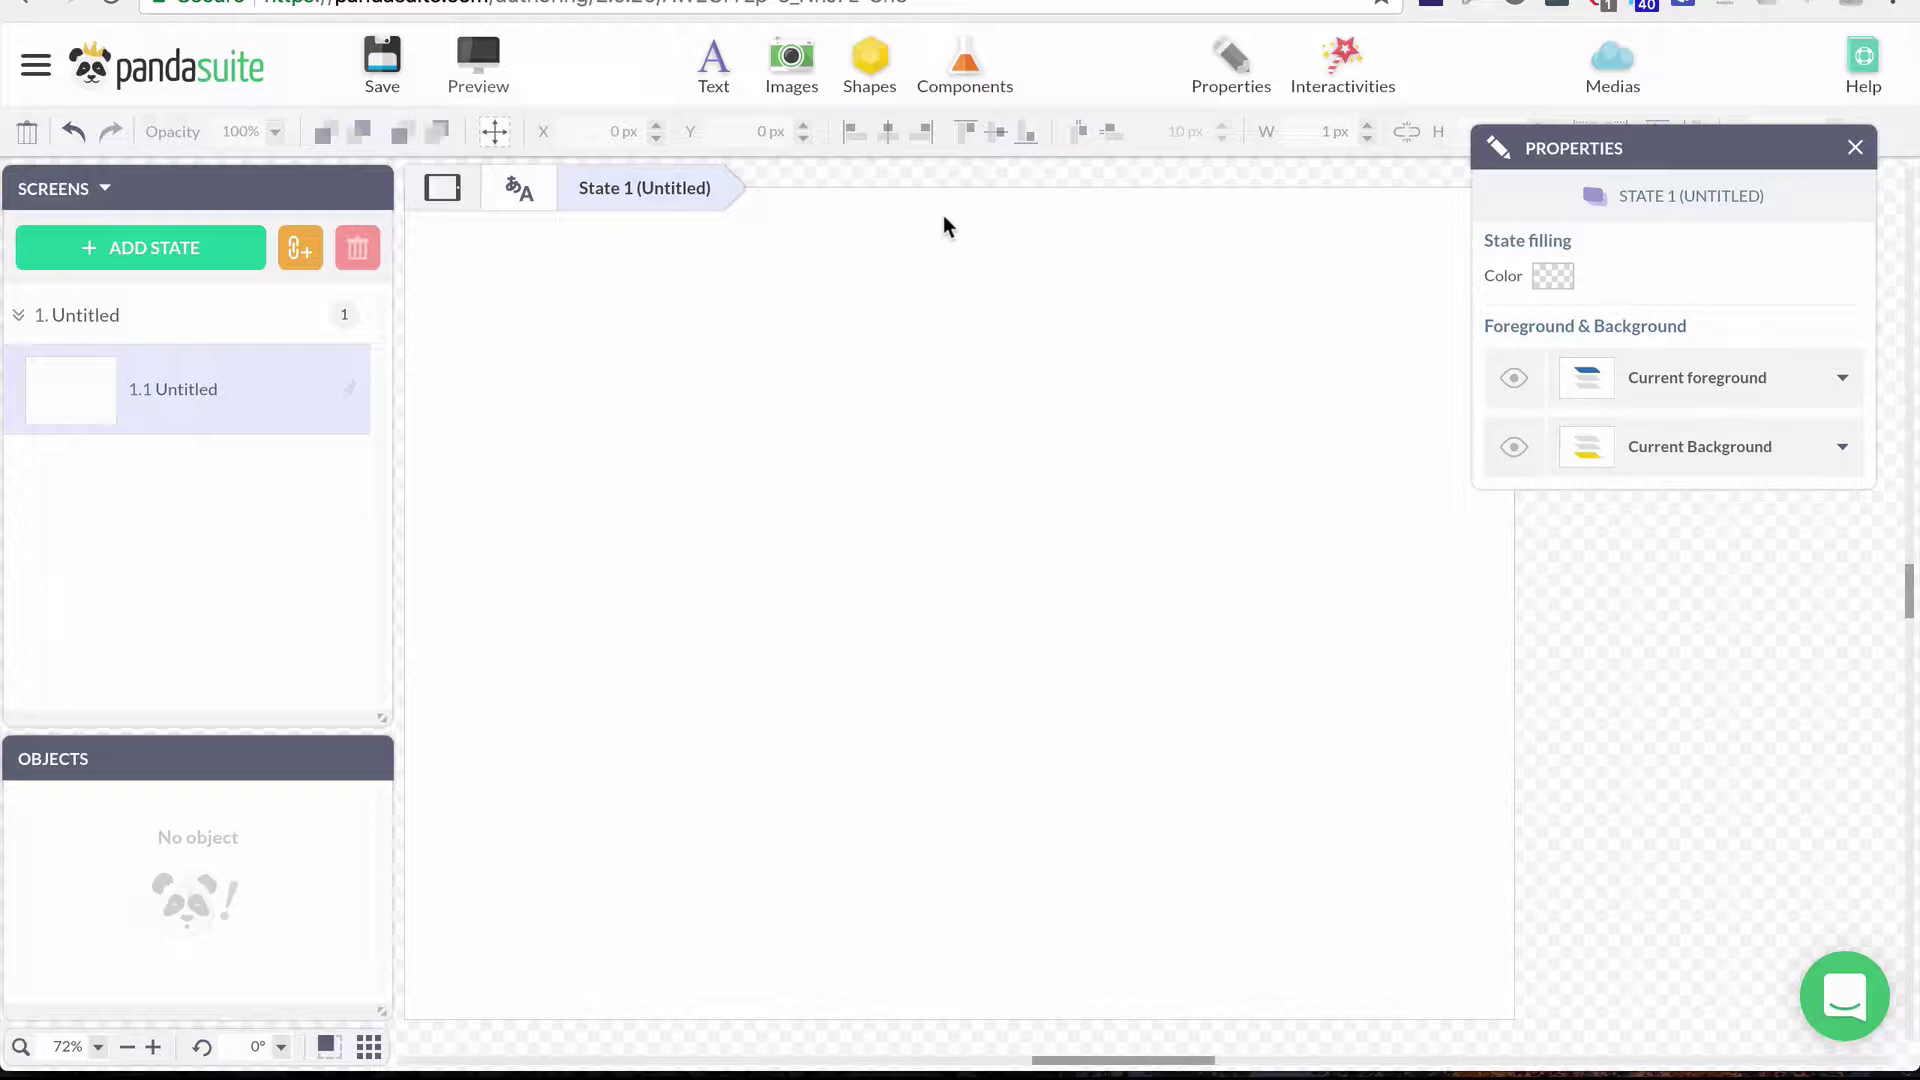
Step: Insert a scrolling area at the top-left and stretch it over the full 1024 × 768 page
{"action": "mouse_move", "coordinate": [978, 57]}
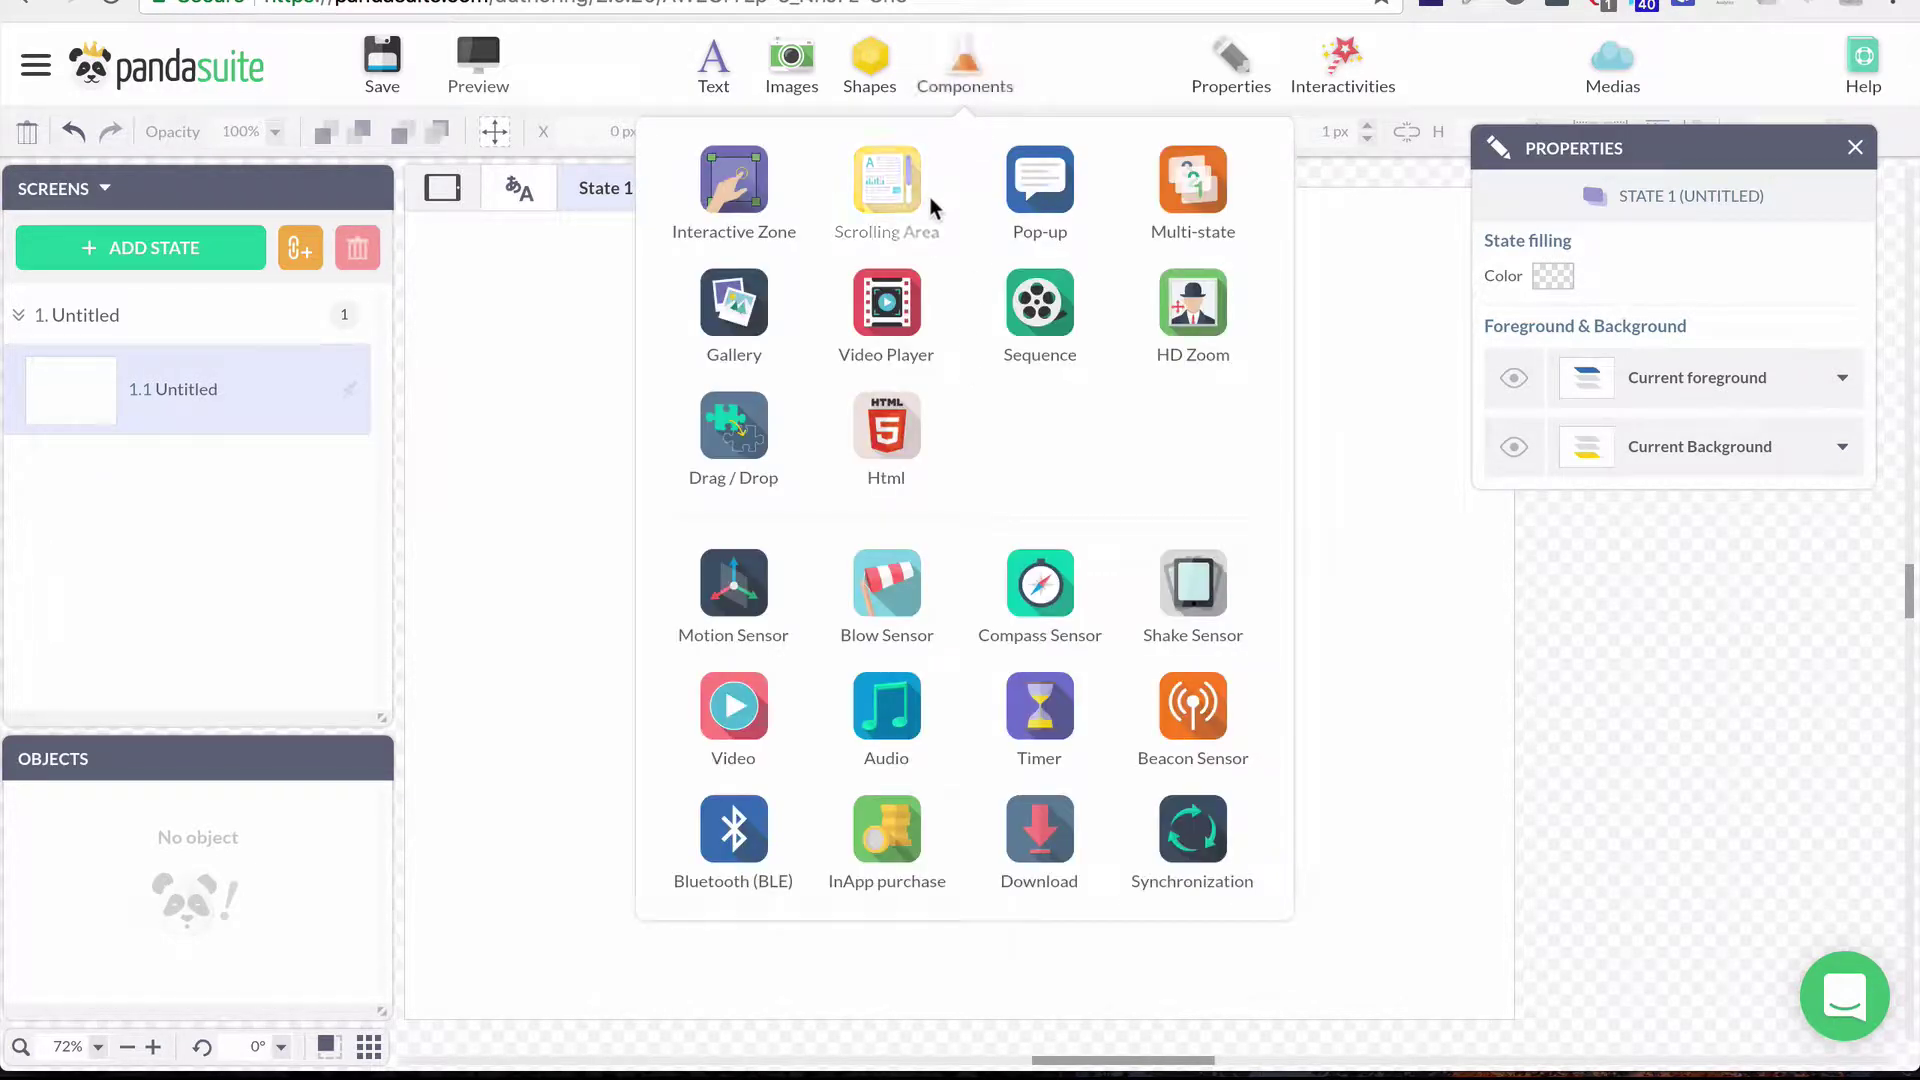
{"action": "left_click", "coordinate": [894, 188]}
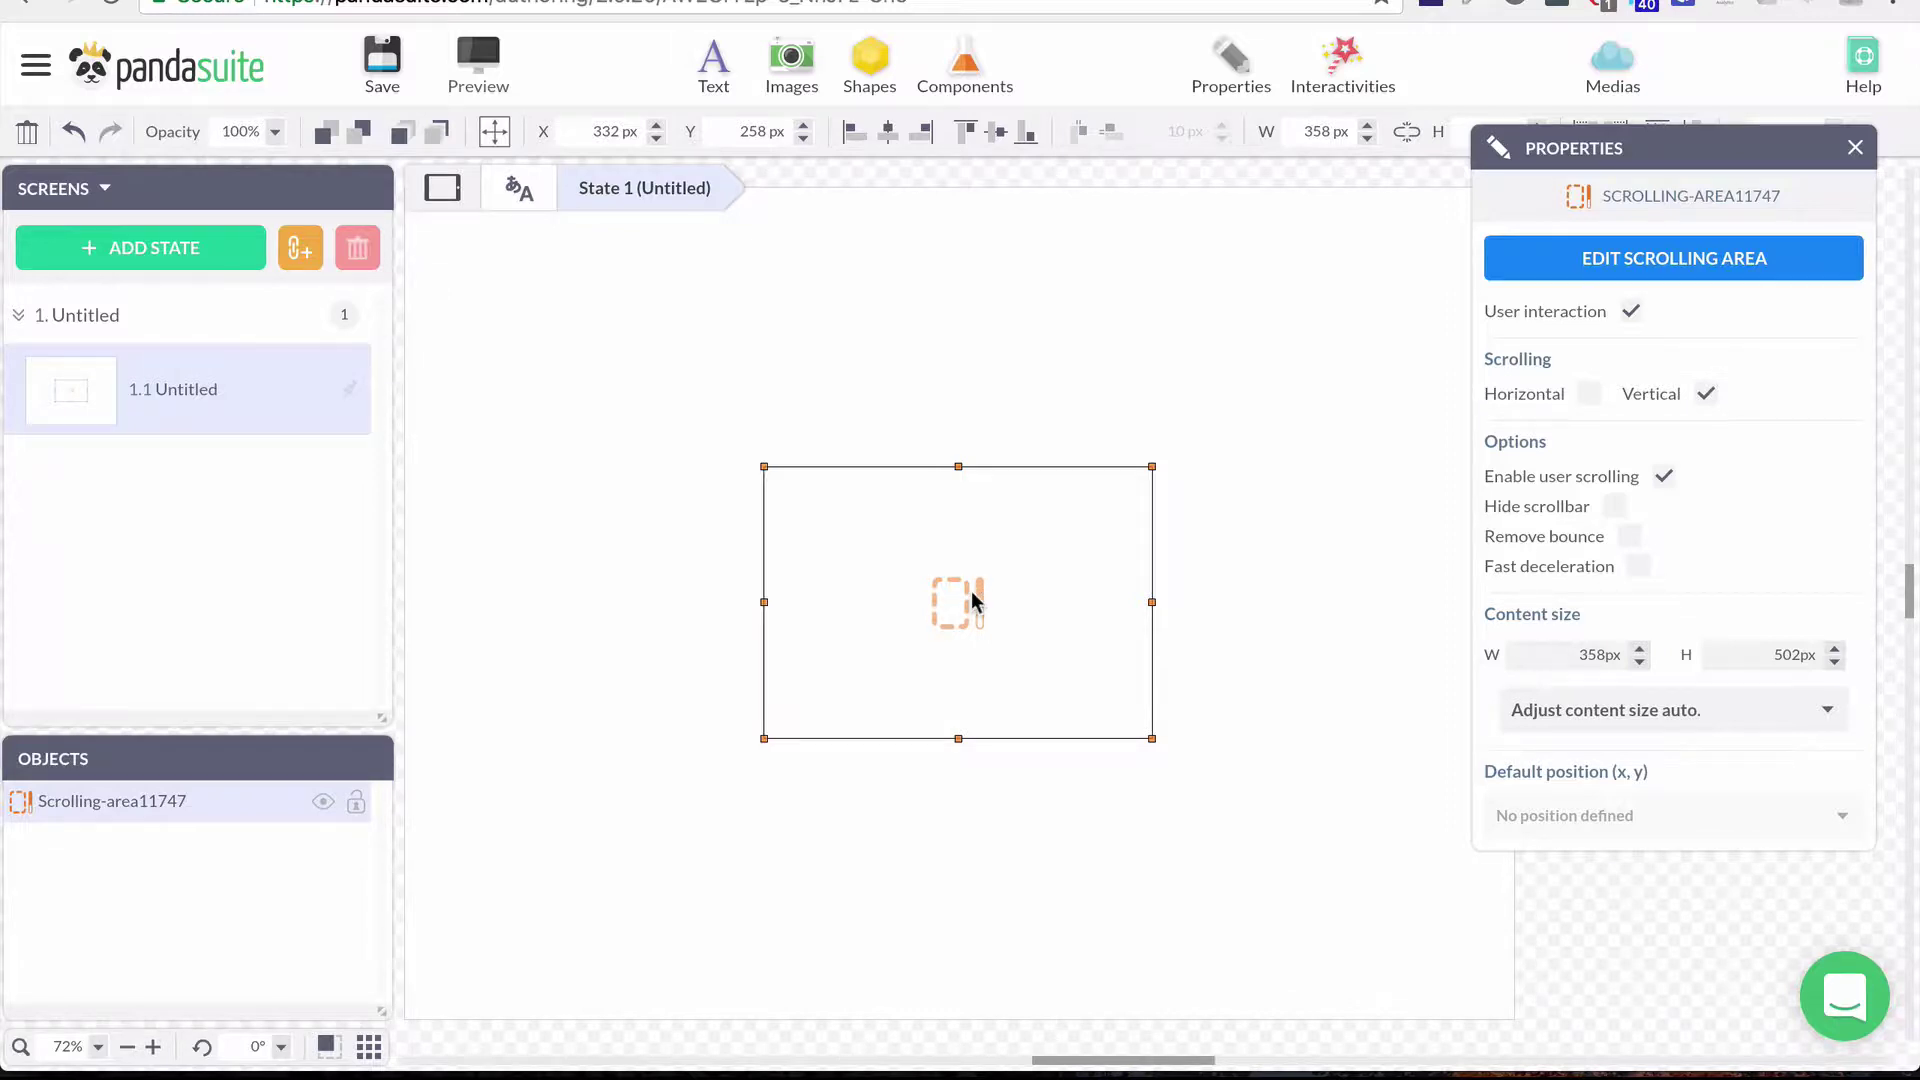
{"action": "left_click_drag", "start_coordinate": [969, 591], "coordinate": [620, 307]}
{"action": "left_click", "coordinate": [1855, 147]}
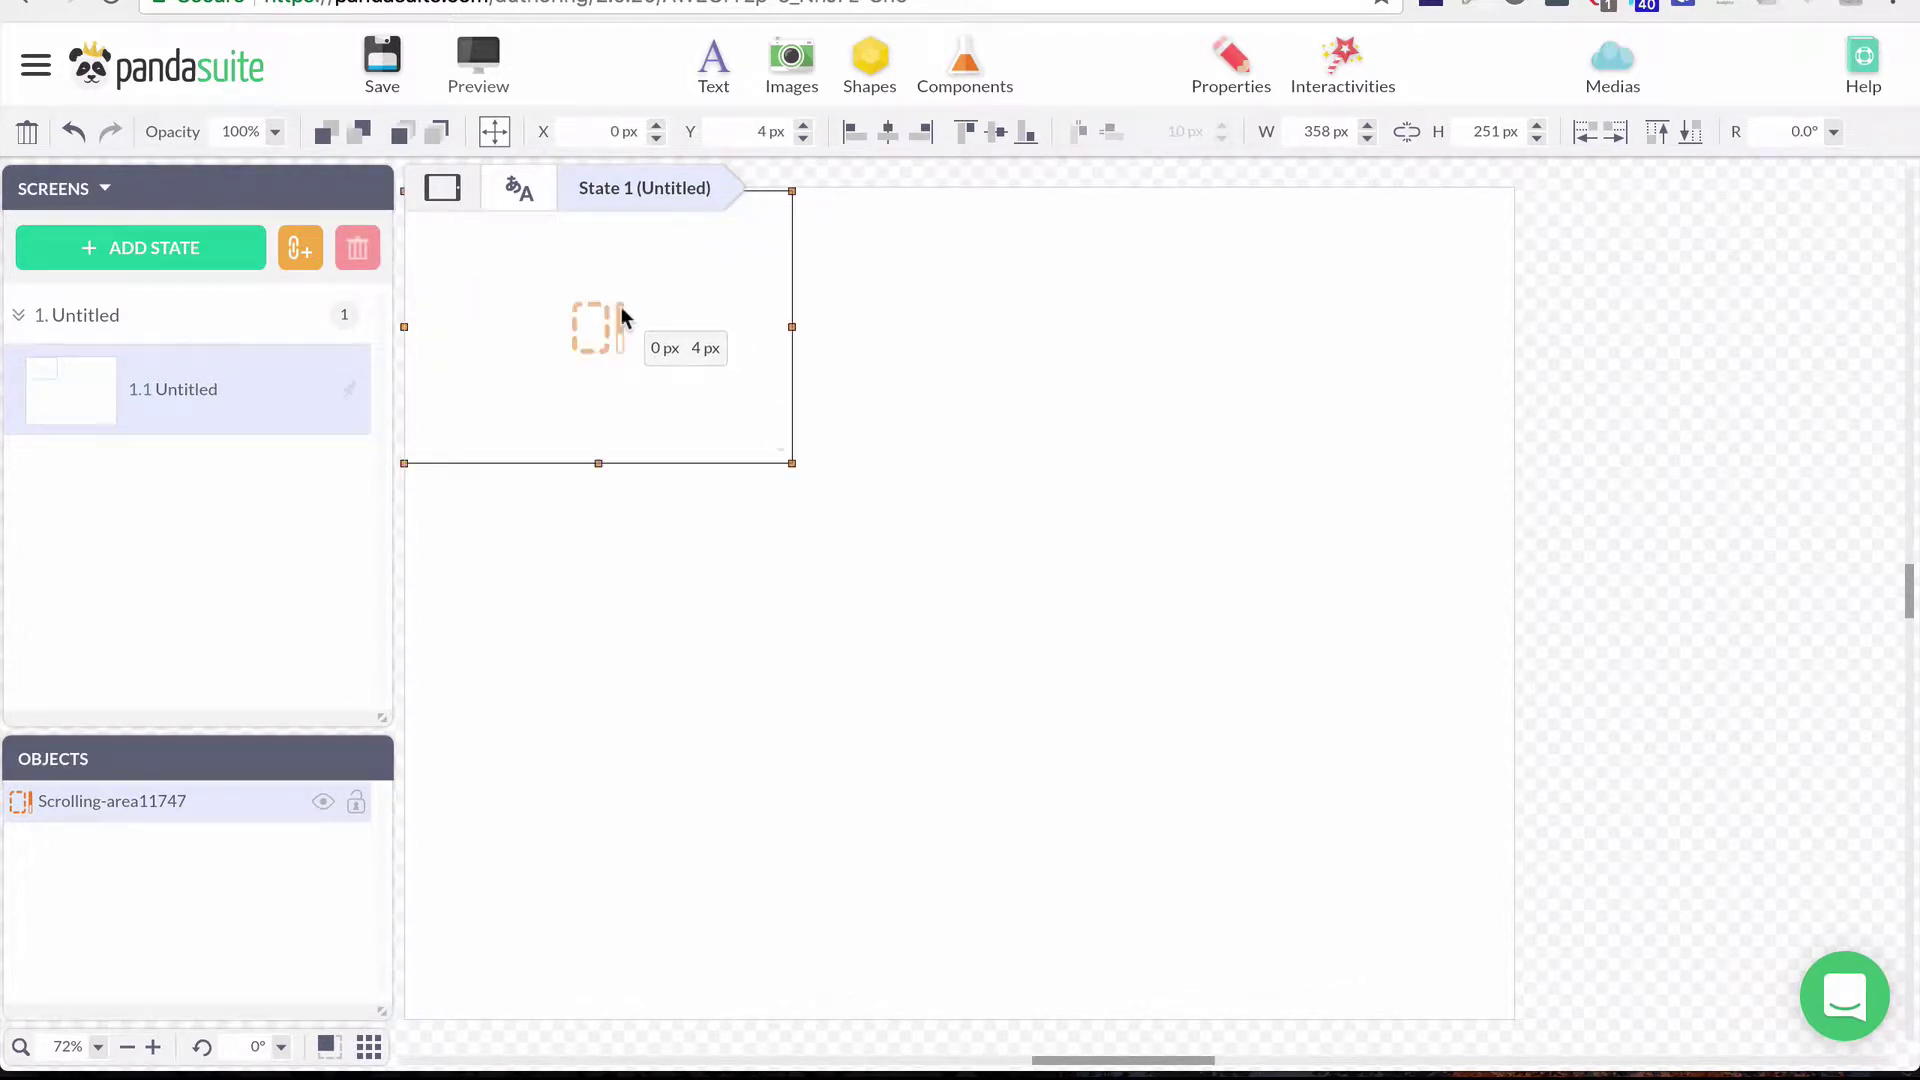
{"action": "left_click_drag", "start_coordinate": [785, 462], "coordinate": [1509, 1015]}
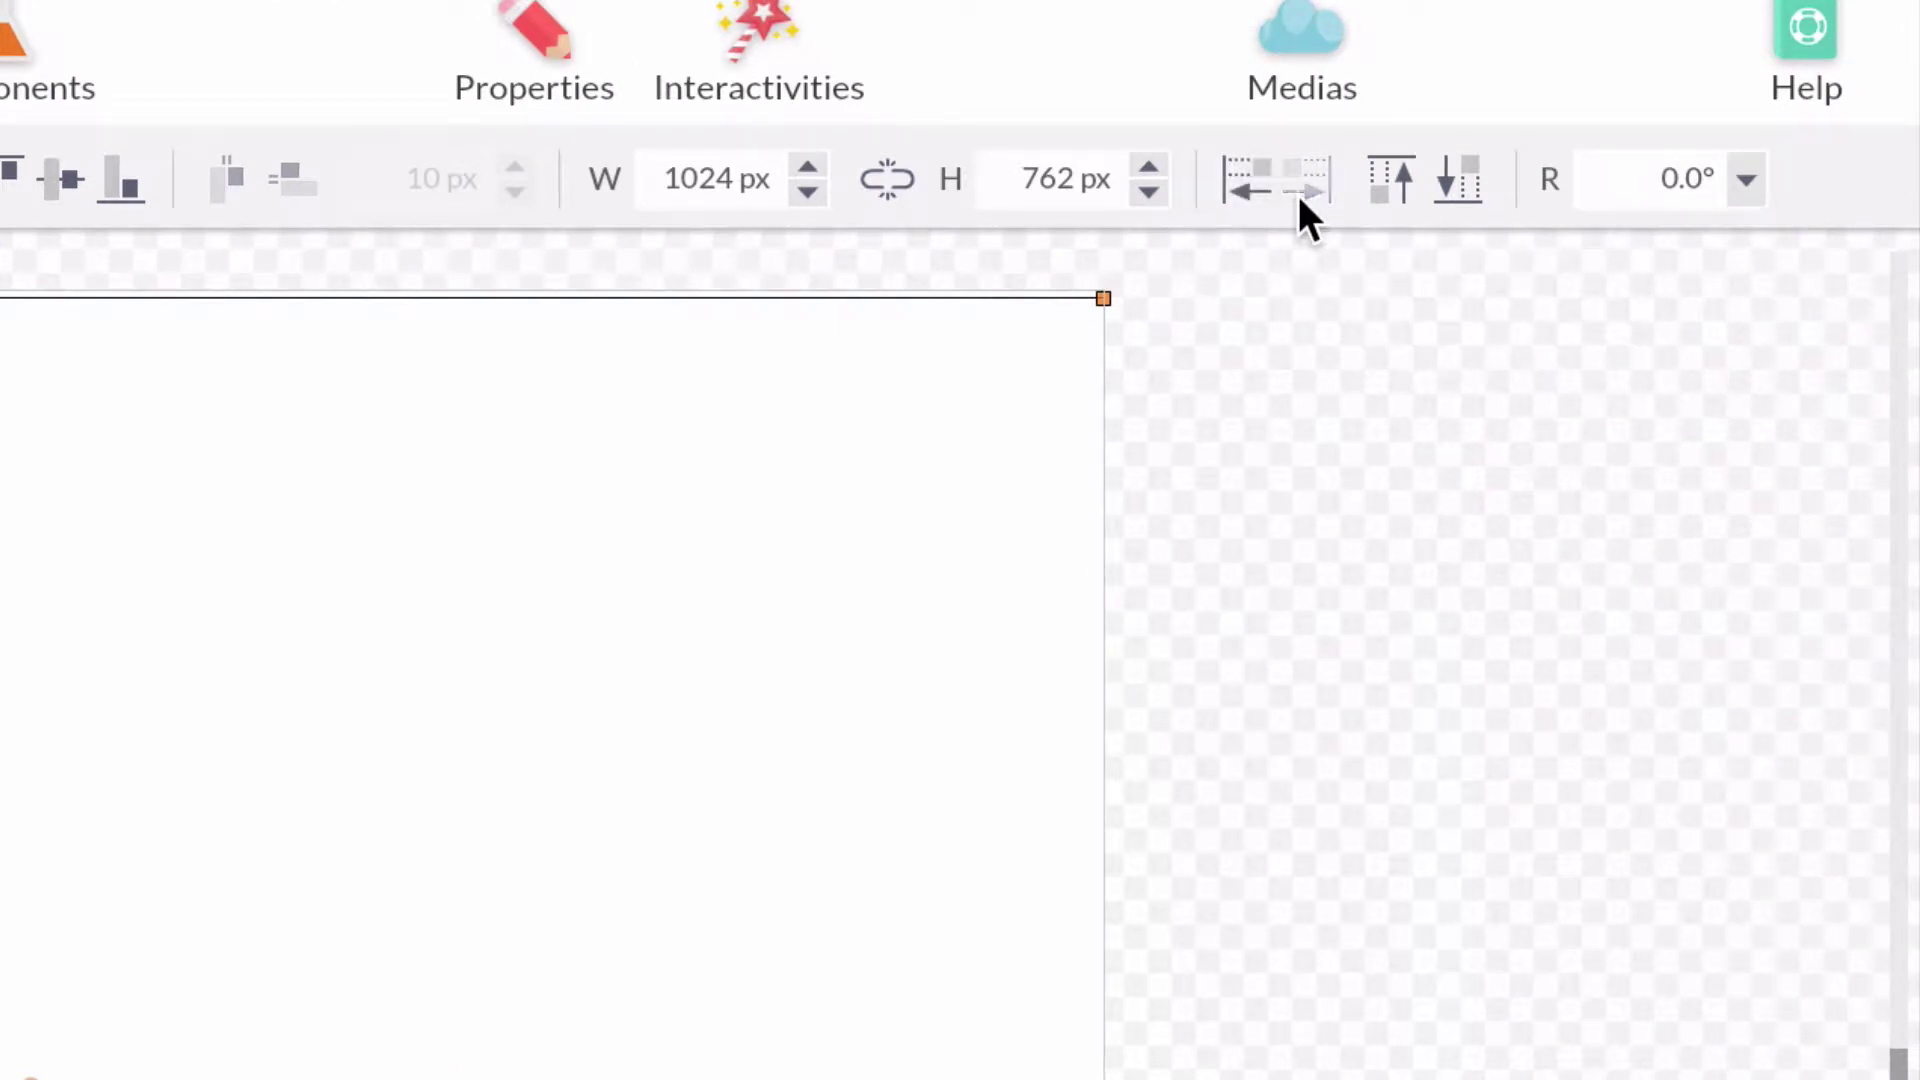
{"action": "left_click", "coordinate": [1458, 180]}
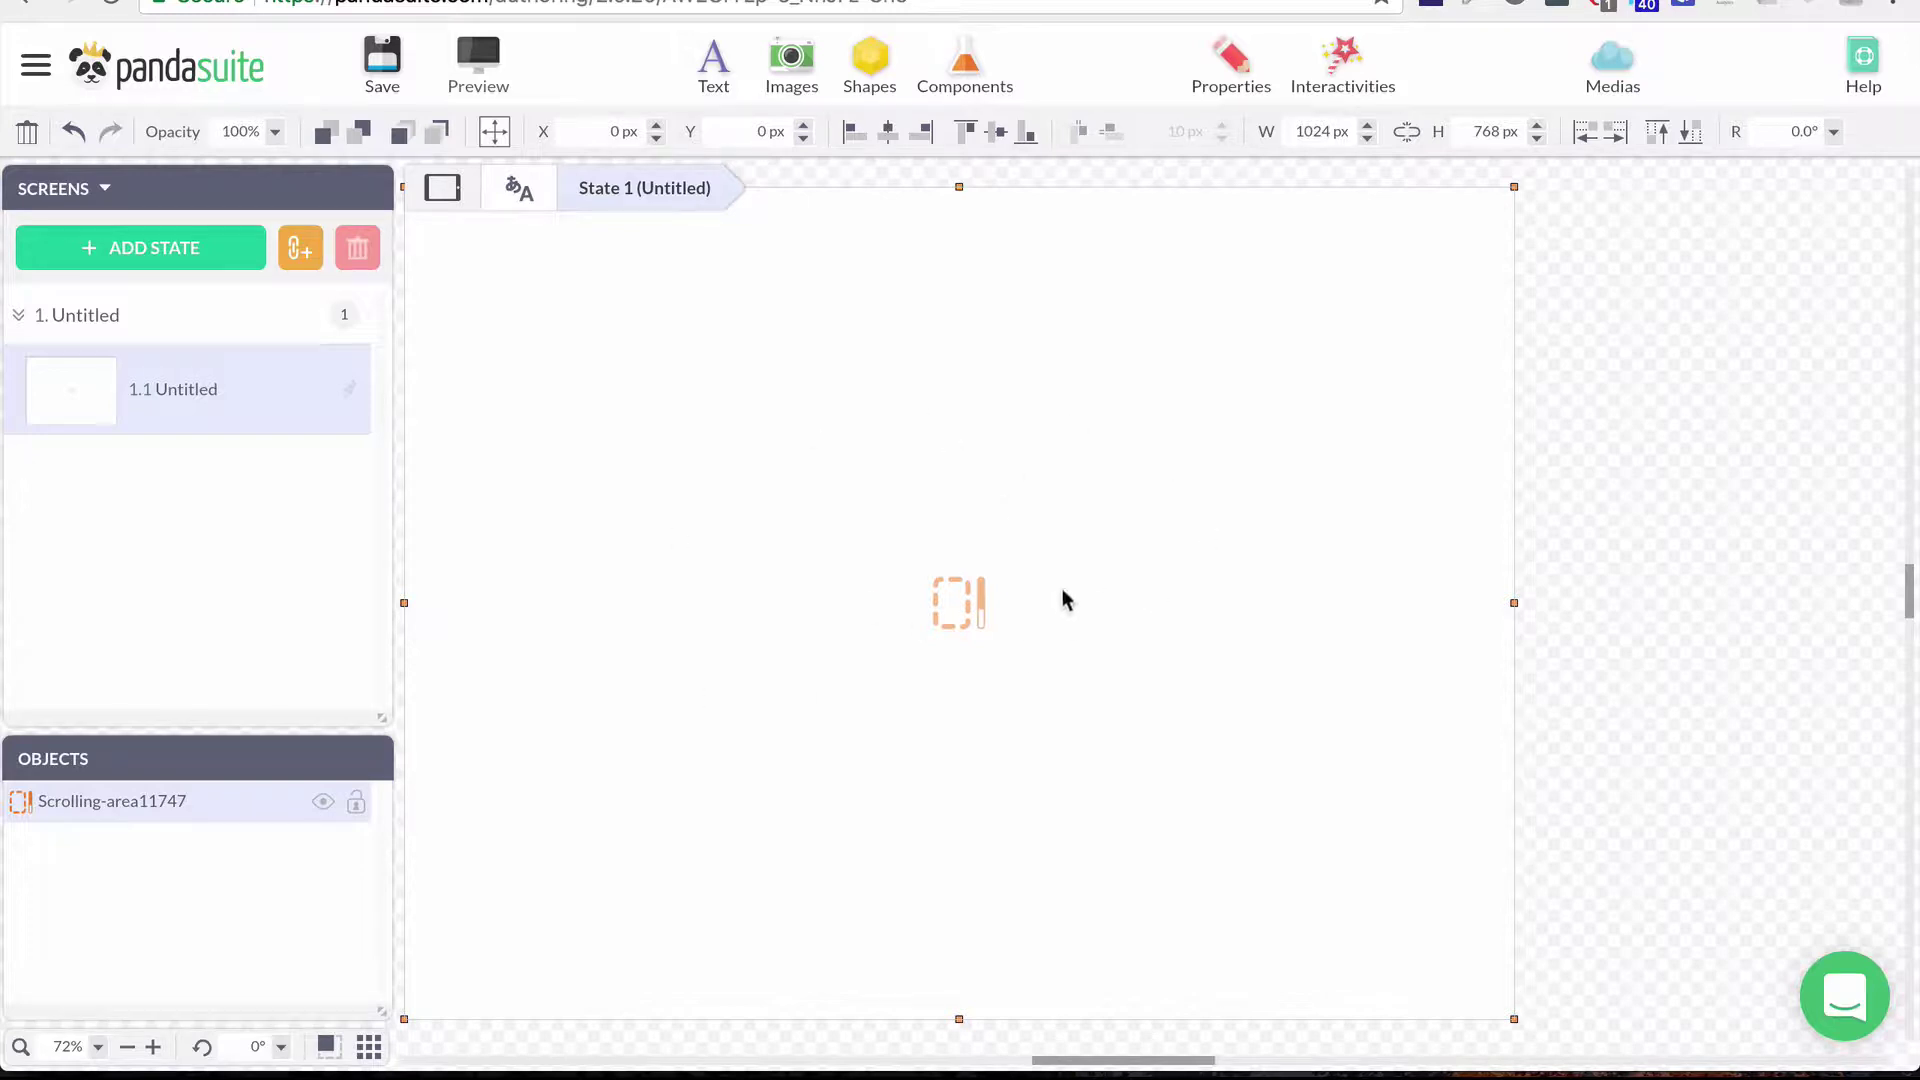
Step: Enter editing mode for Scrolling-area11747 with its settings panel moved to the canvas centre
{"action": "left_click", "coordinate": [1240, 80]}
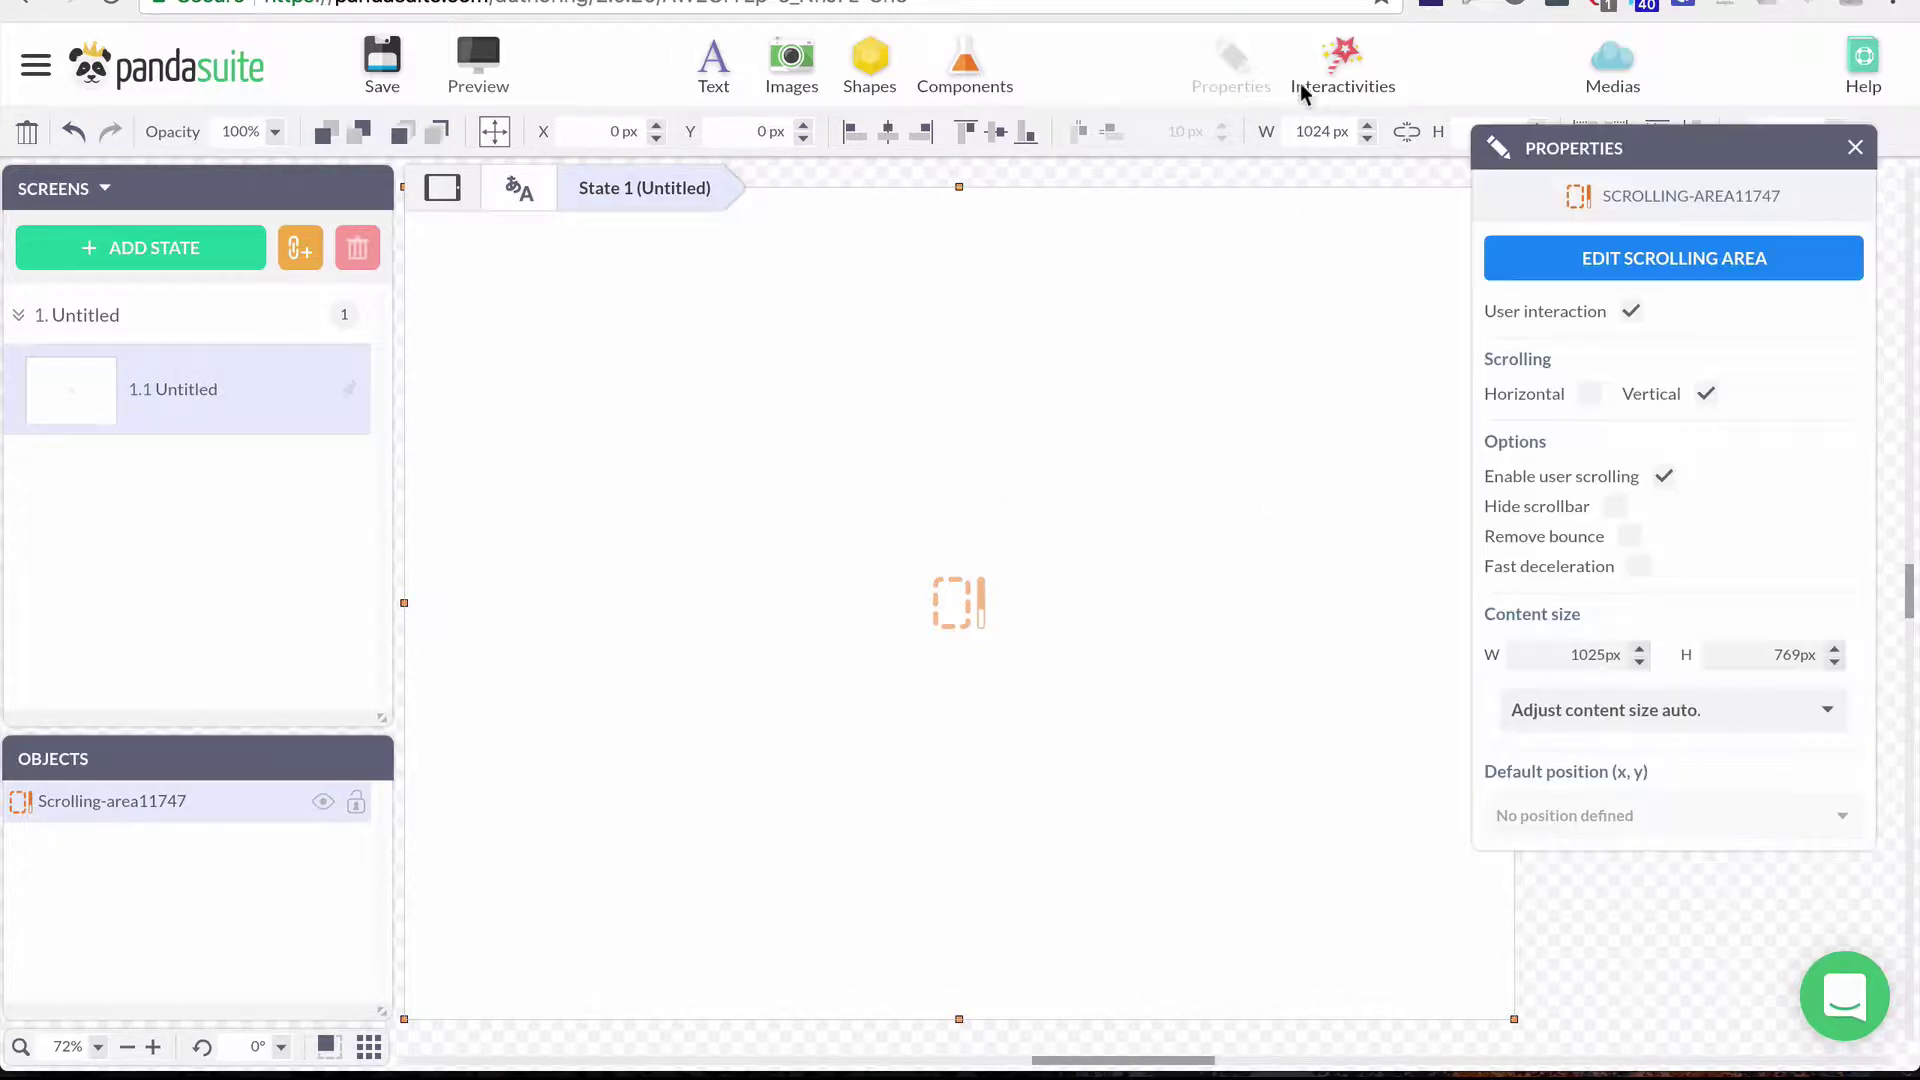
{"action": "left_click", "coordinate": [1646, 261]}
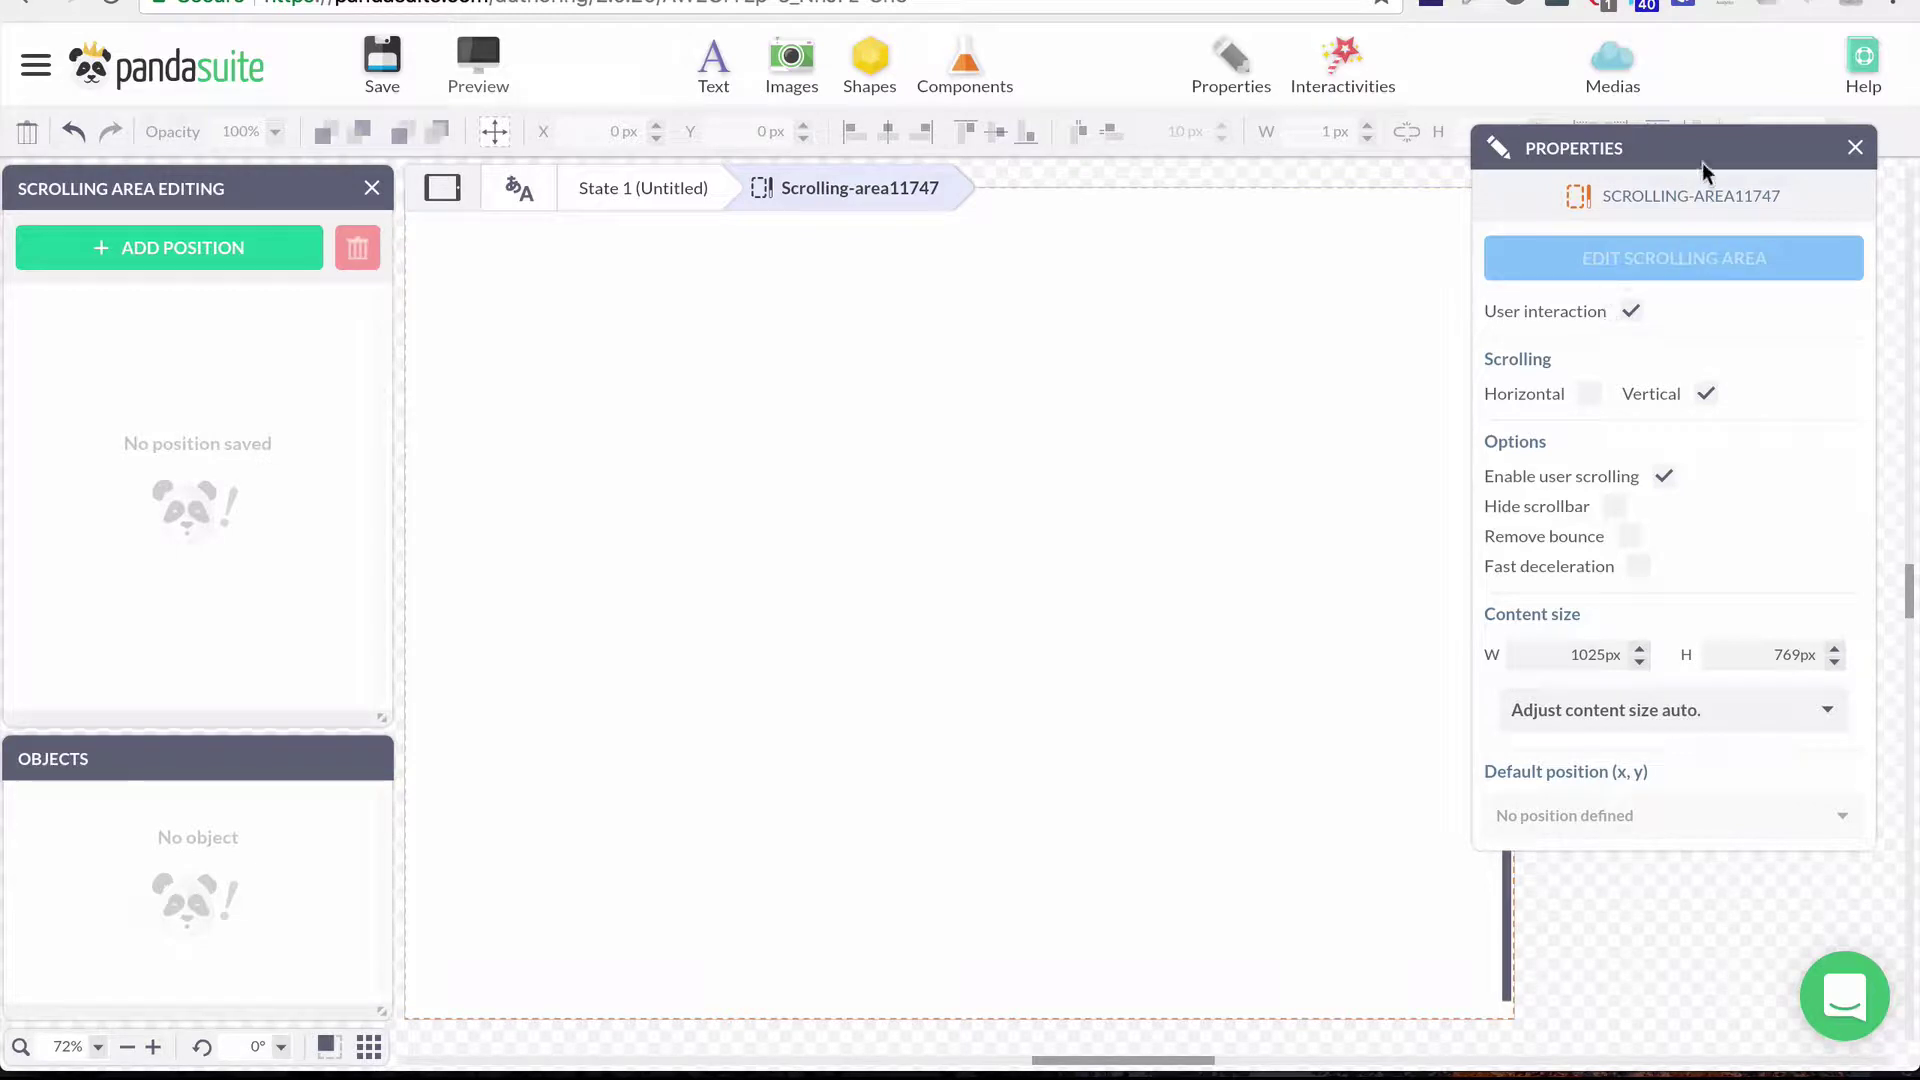
{"action": "left_click_drag", "start_coordinate": [1701, 143], "coordinate": [1038, 268]}
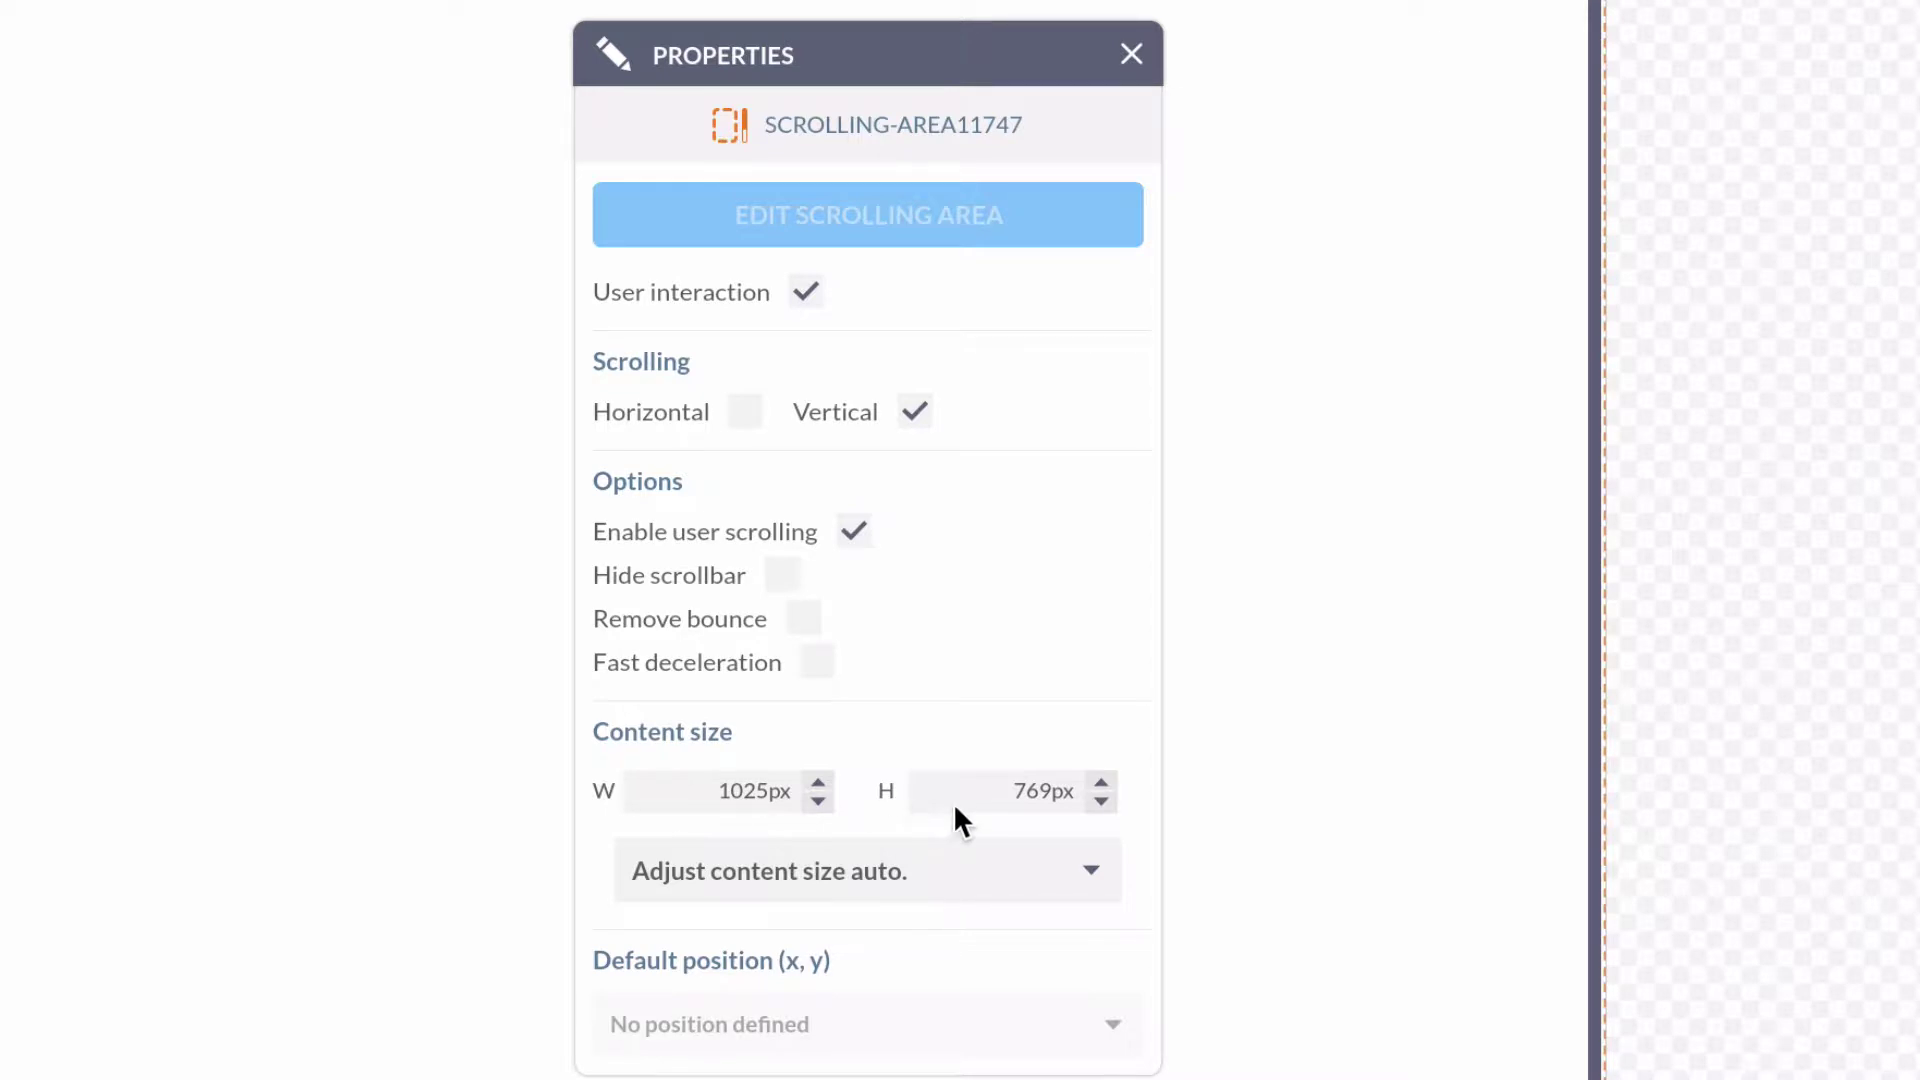
Step: Set the scrolling area's content height to 1800 px, then close its settings
{"action": "left_click", "coordinate": [1013, 793]}
{"action": "type", "text": "1500"}
{"action": "key", "text": "Return"}
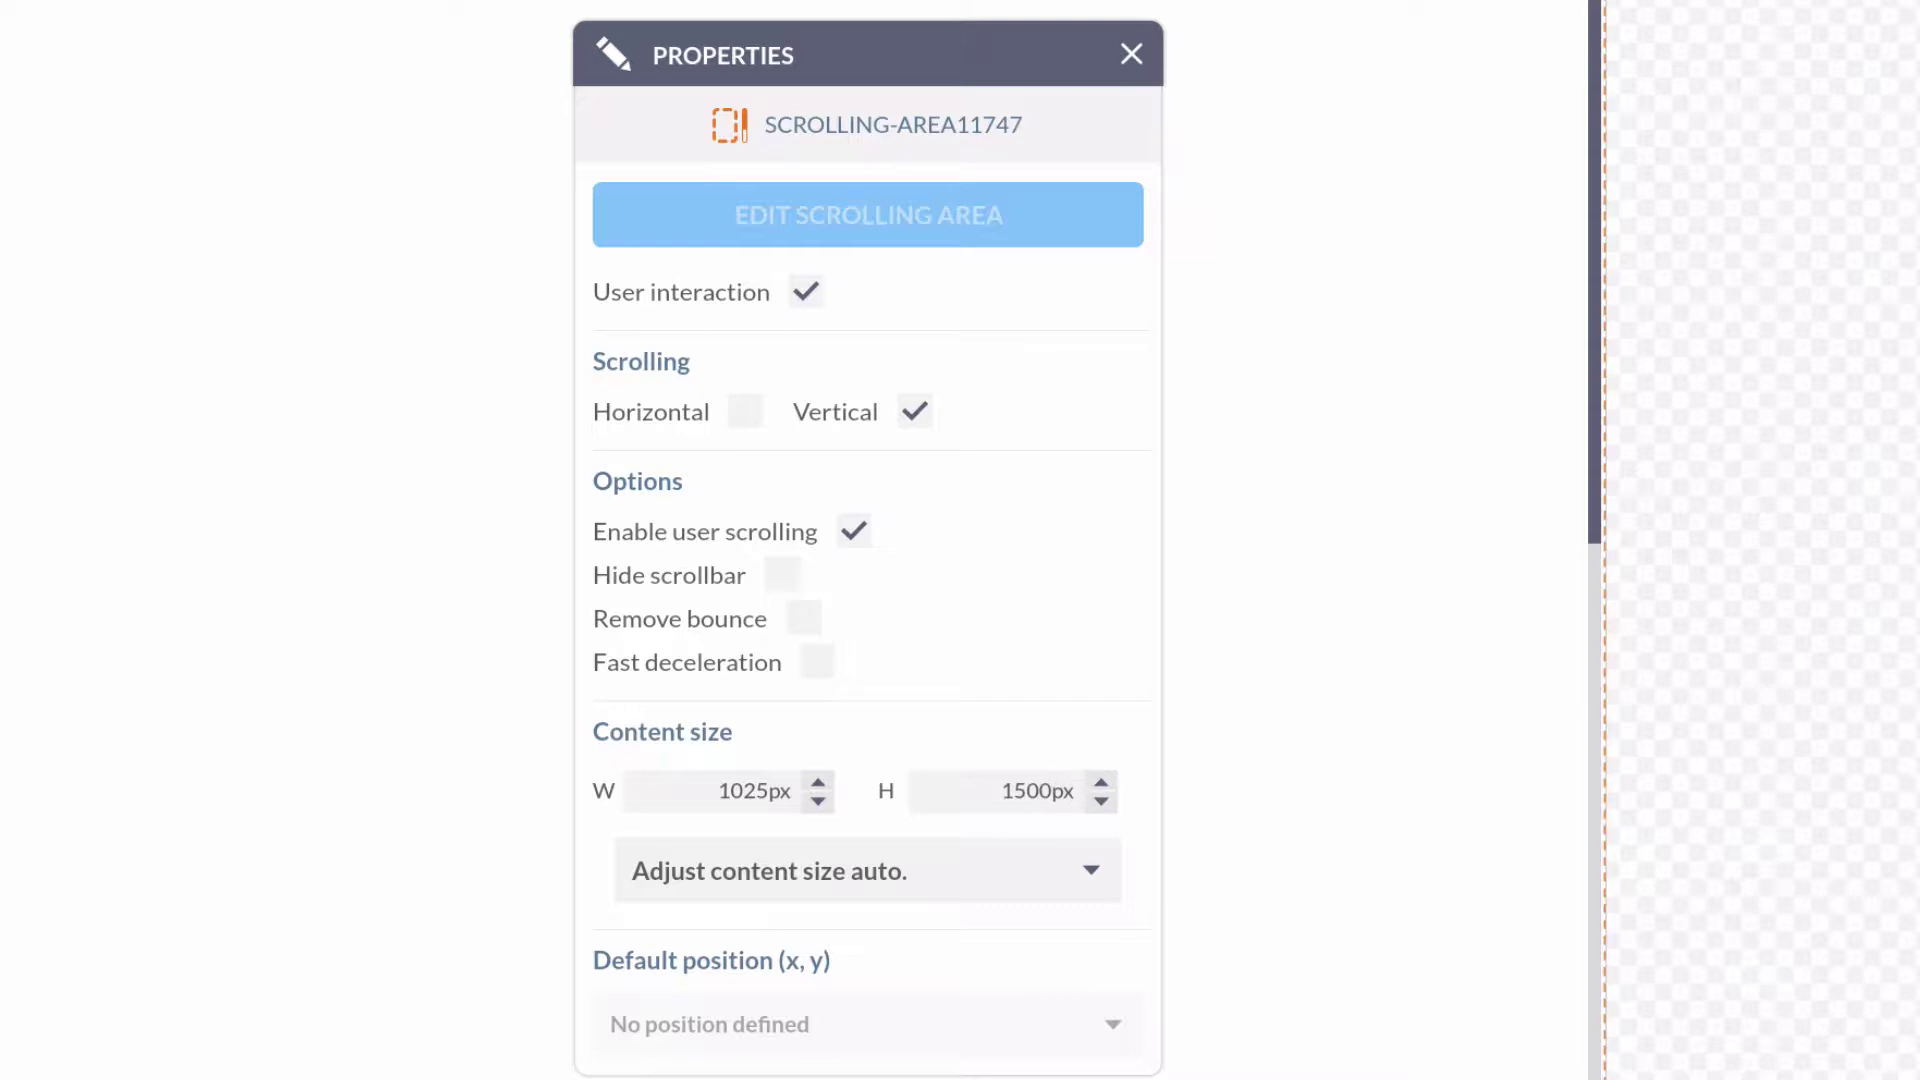
{"action": "left_click", "coordinate": [999, 788]}
{"action": "type", "text": "1800"}
{"action": "key", "text": "Return"}
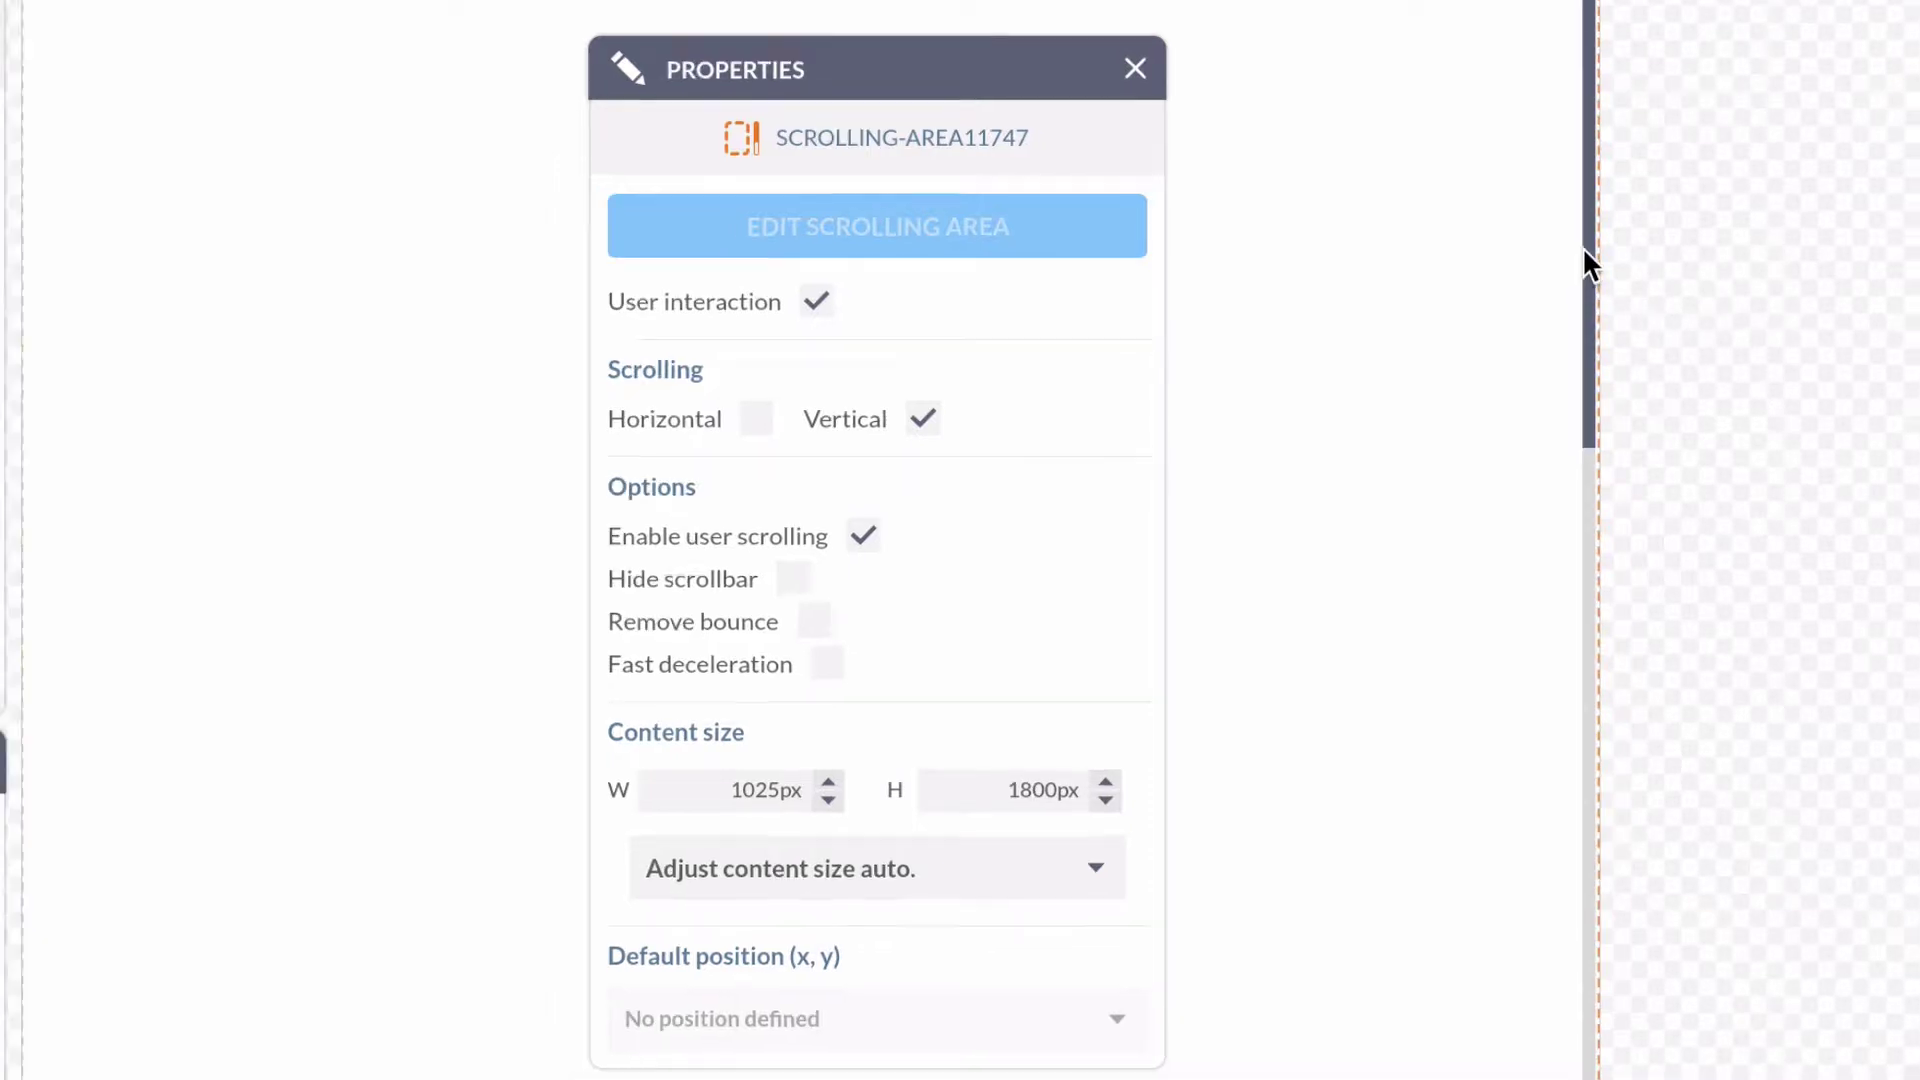
{"action": "scroll", "coordinate": [1598, 405], "scroll_direction": "down", "scroll_amount": 3}
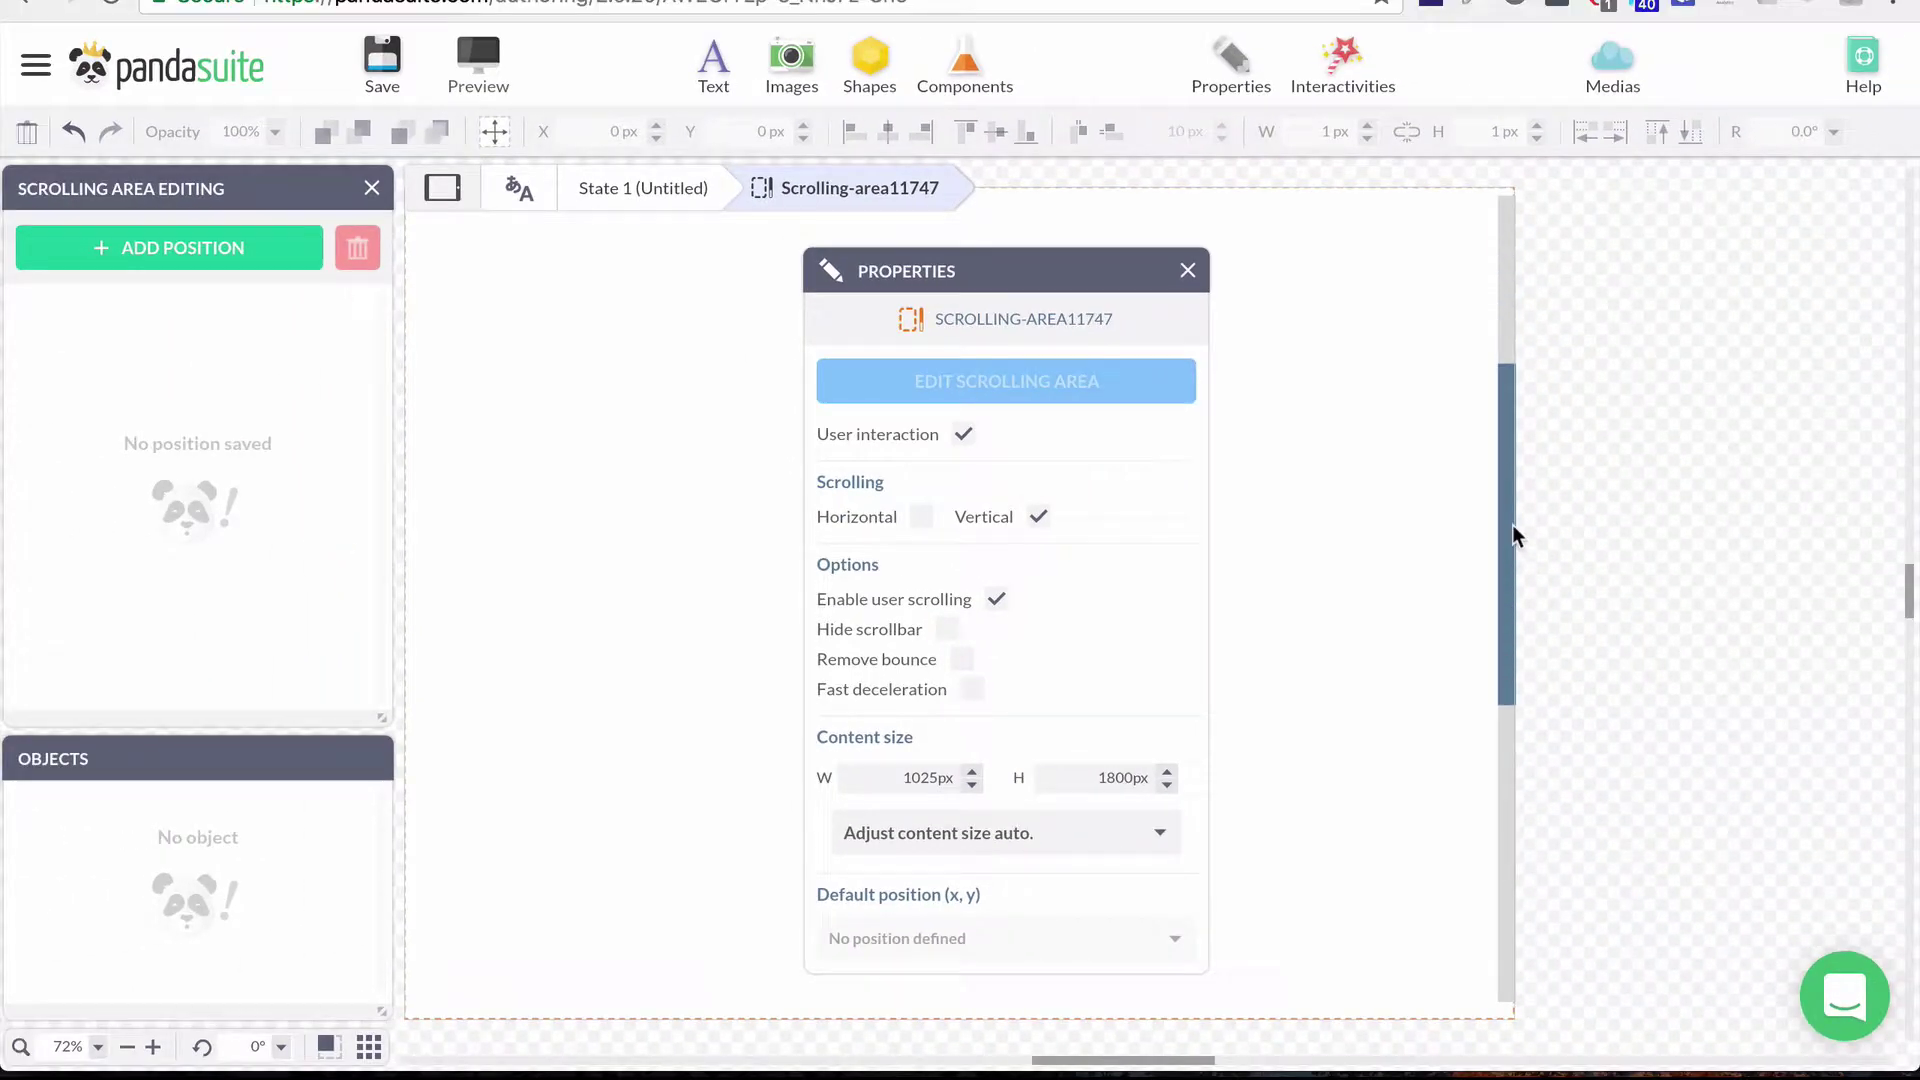
{"action": "left_click_drag", "start_coordinate": [1512, 536], "coordinate": [1496, 386]}
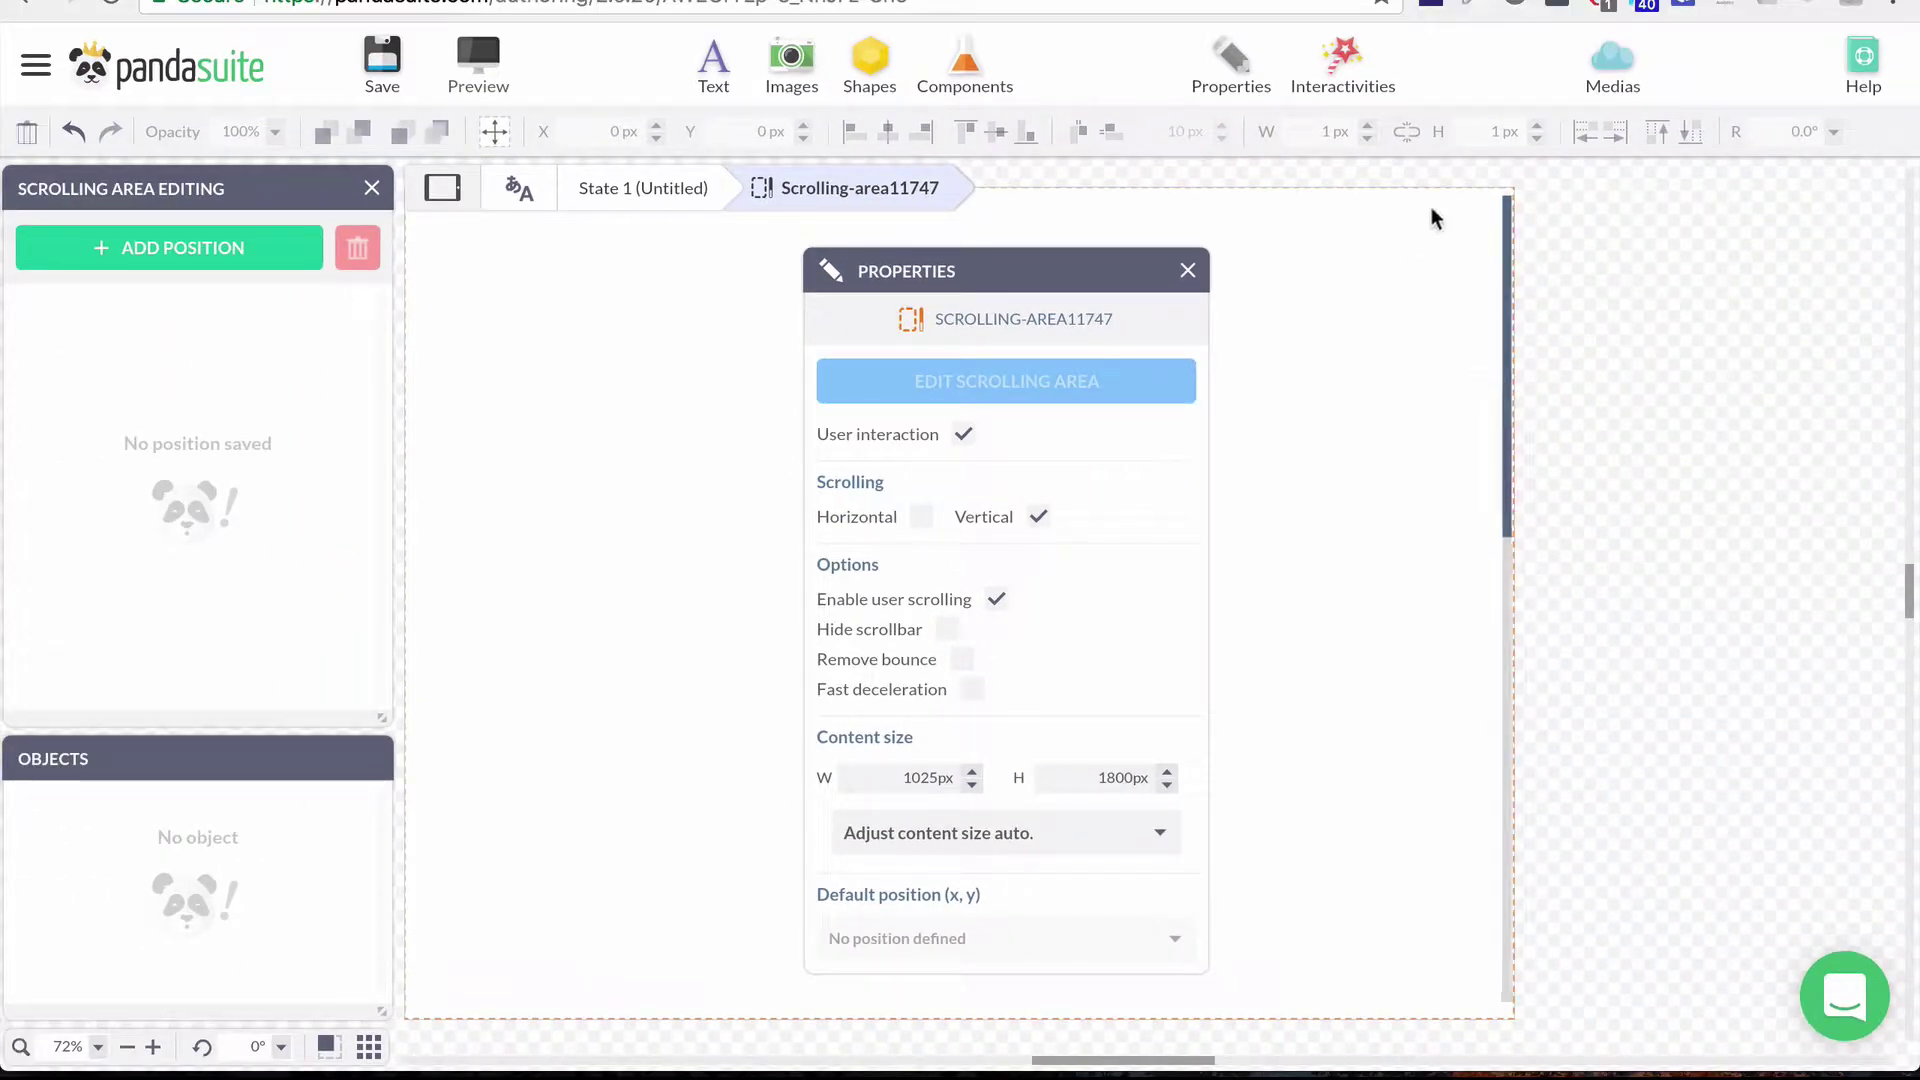
{"action": "left_click", "coordinate": [1187, 271]}
{"action": "left_click_drag", "start_coordinate": [1515, 300], "coordinate": [1555, 240]}
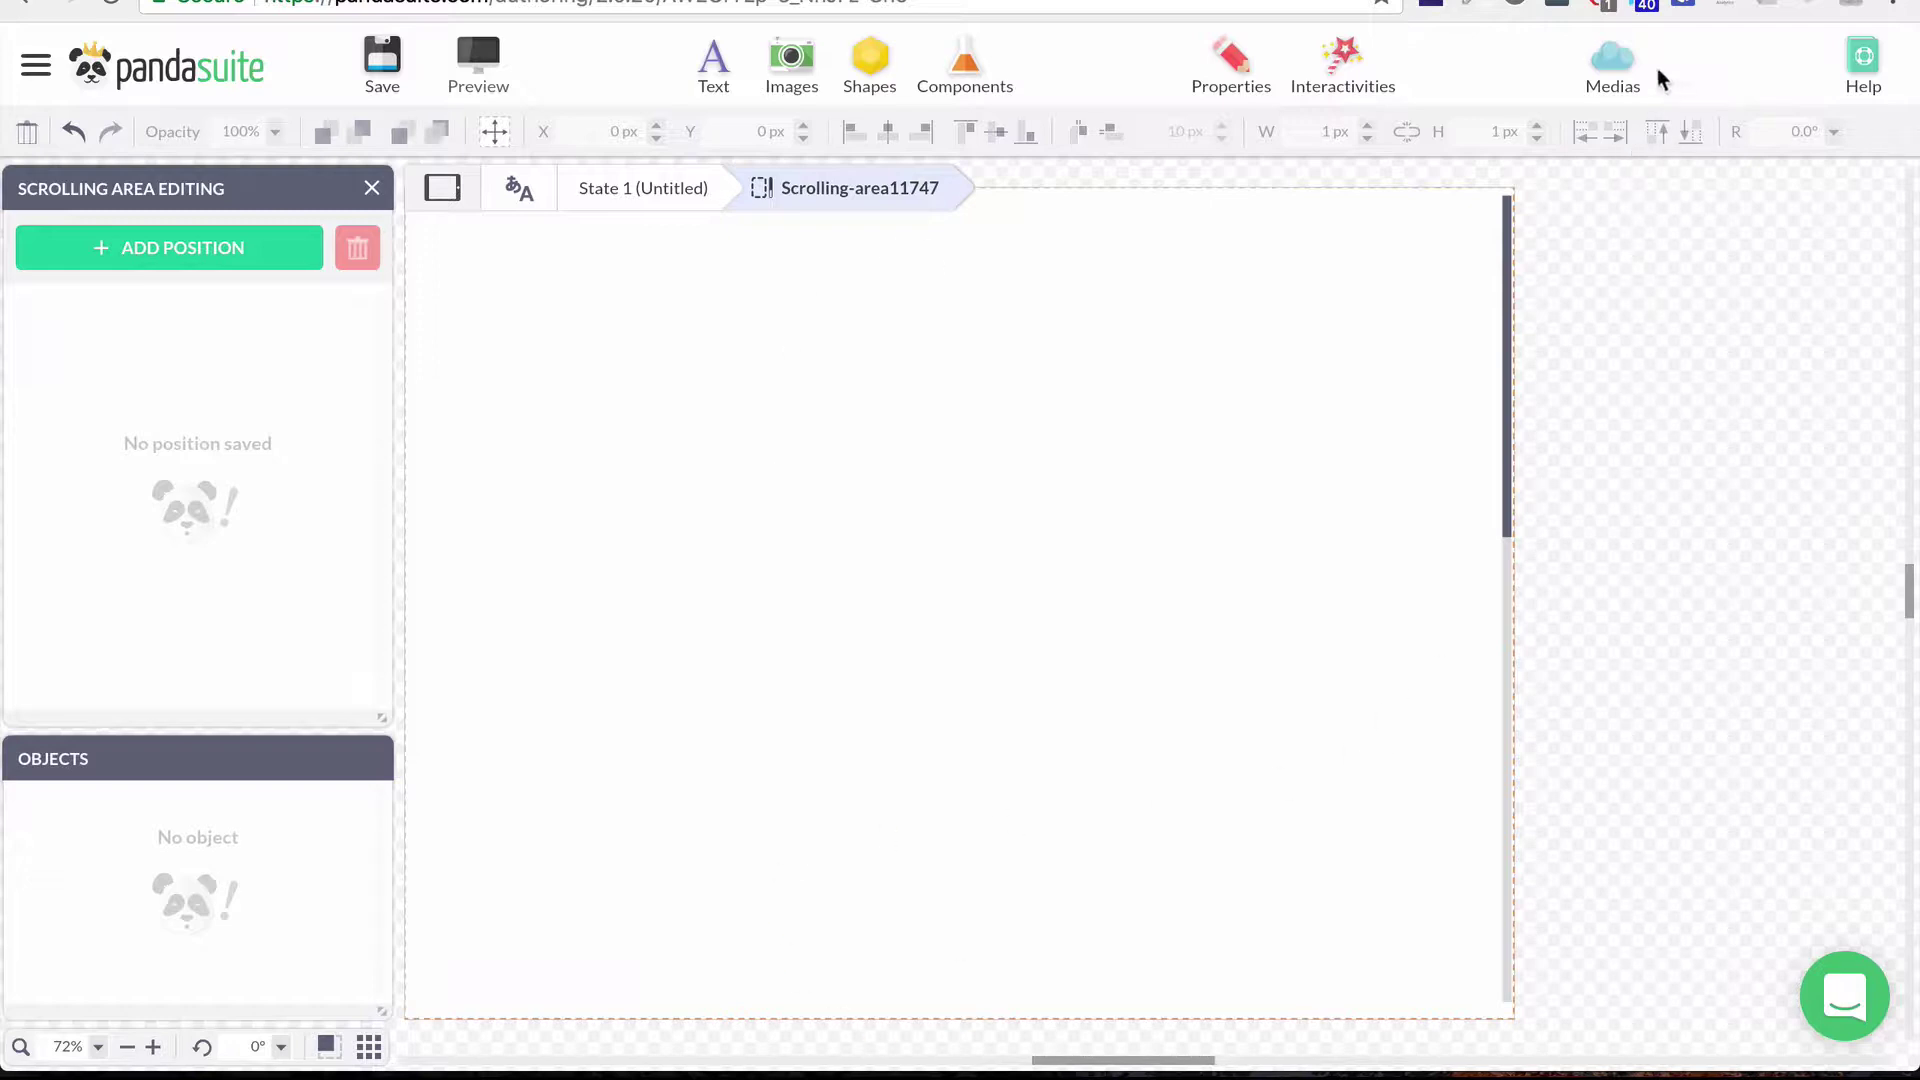
Step: Insert cover.jpg into the scrolling content, enlarged to 1163 × 775 and shifted left
{"action": "left_click", "coordinate": [1624, 64]}
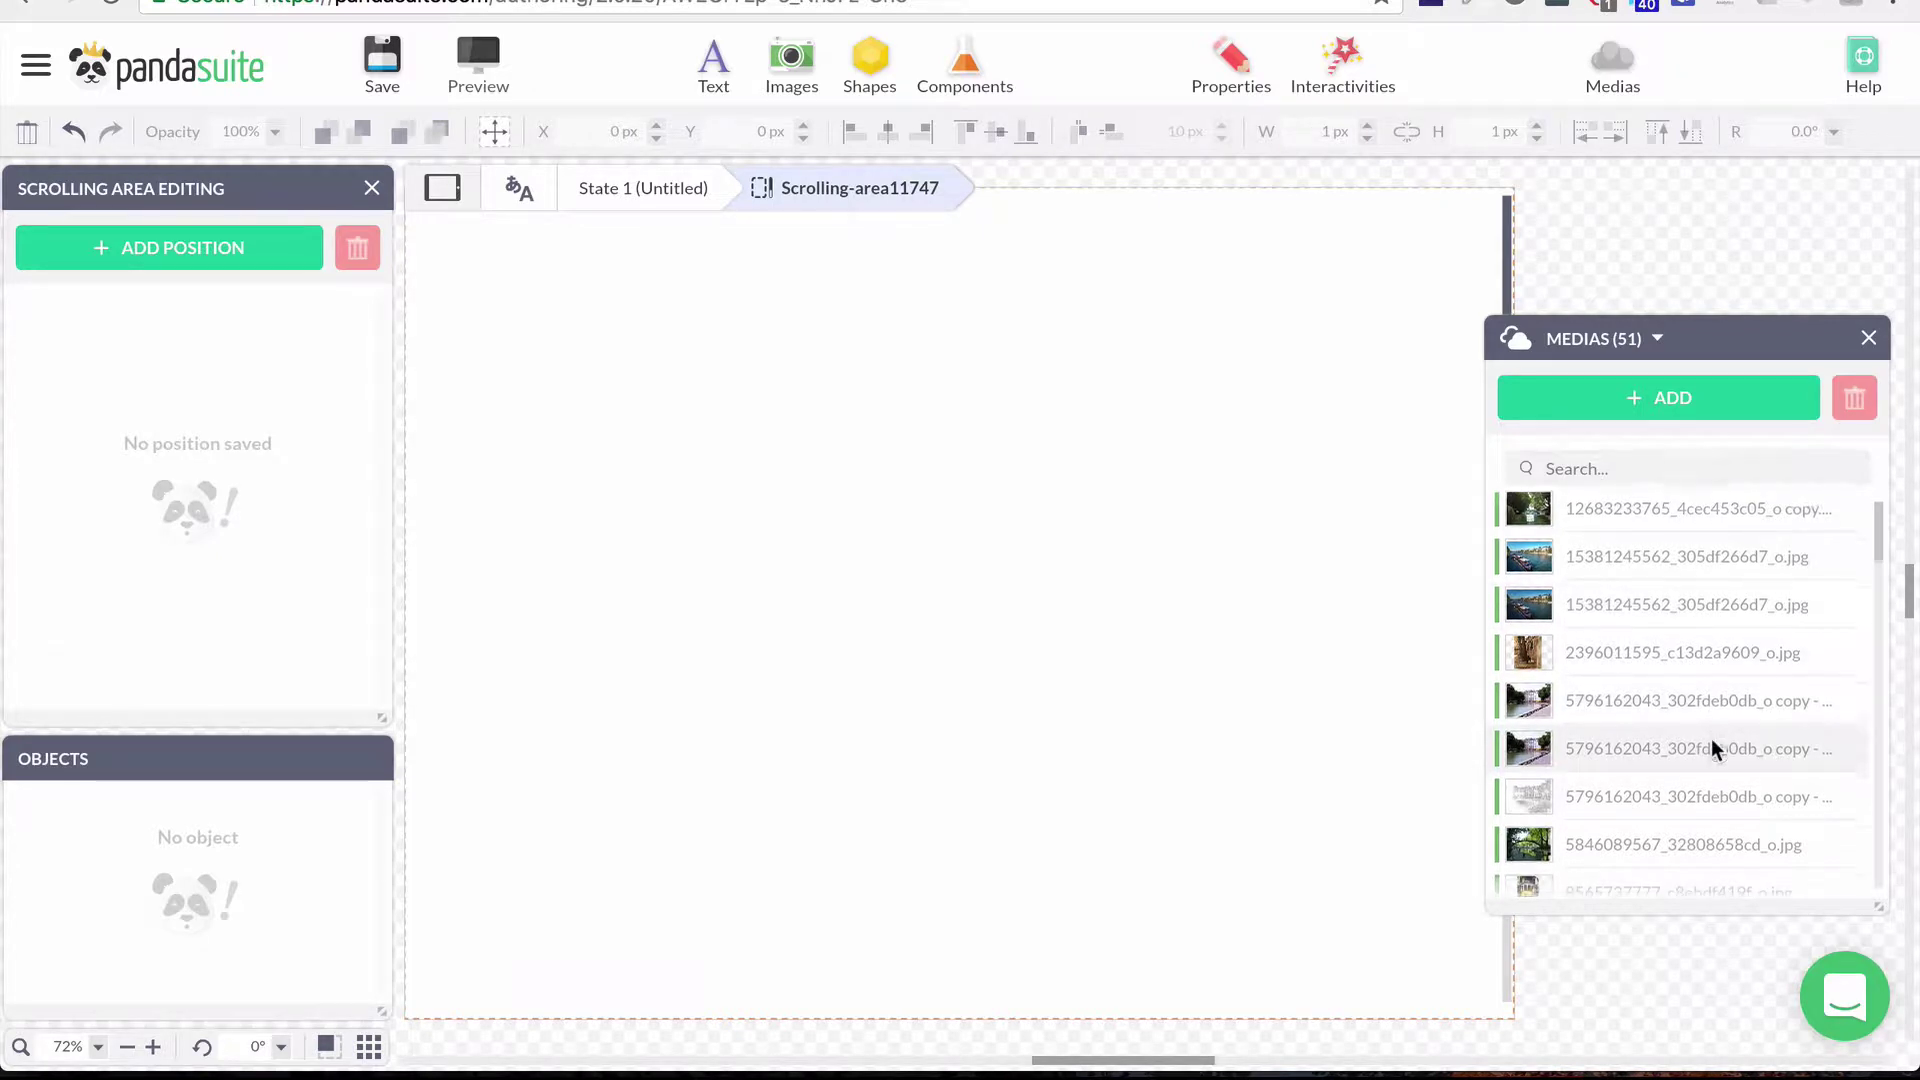
{"action": "scroll", "coordinate": [1711, 738], "scroll_direction": "down", "scroll_amount": 1}
{"action": "mouse_move", "coordinate": [1878, 540]}
{"action": "left_mouse_down"}
{"action": "mouse_move", "coordinate": [1890, 885]}
{"action": "mouse_move", "coordinate": [1900, 535]}
{"action": "mouse_move", "coordinate": [1909, 630]}
{"action": "left_mouse_up"}
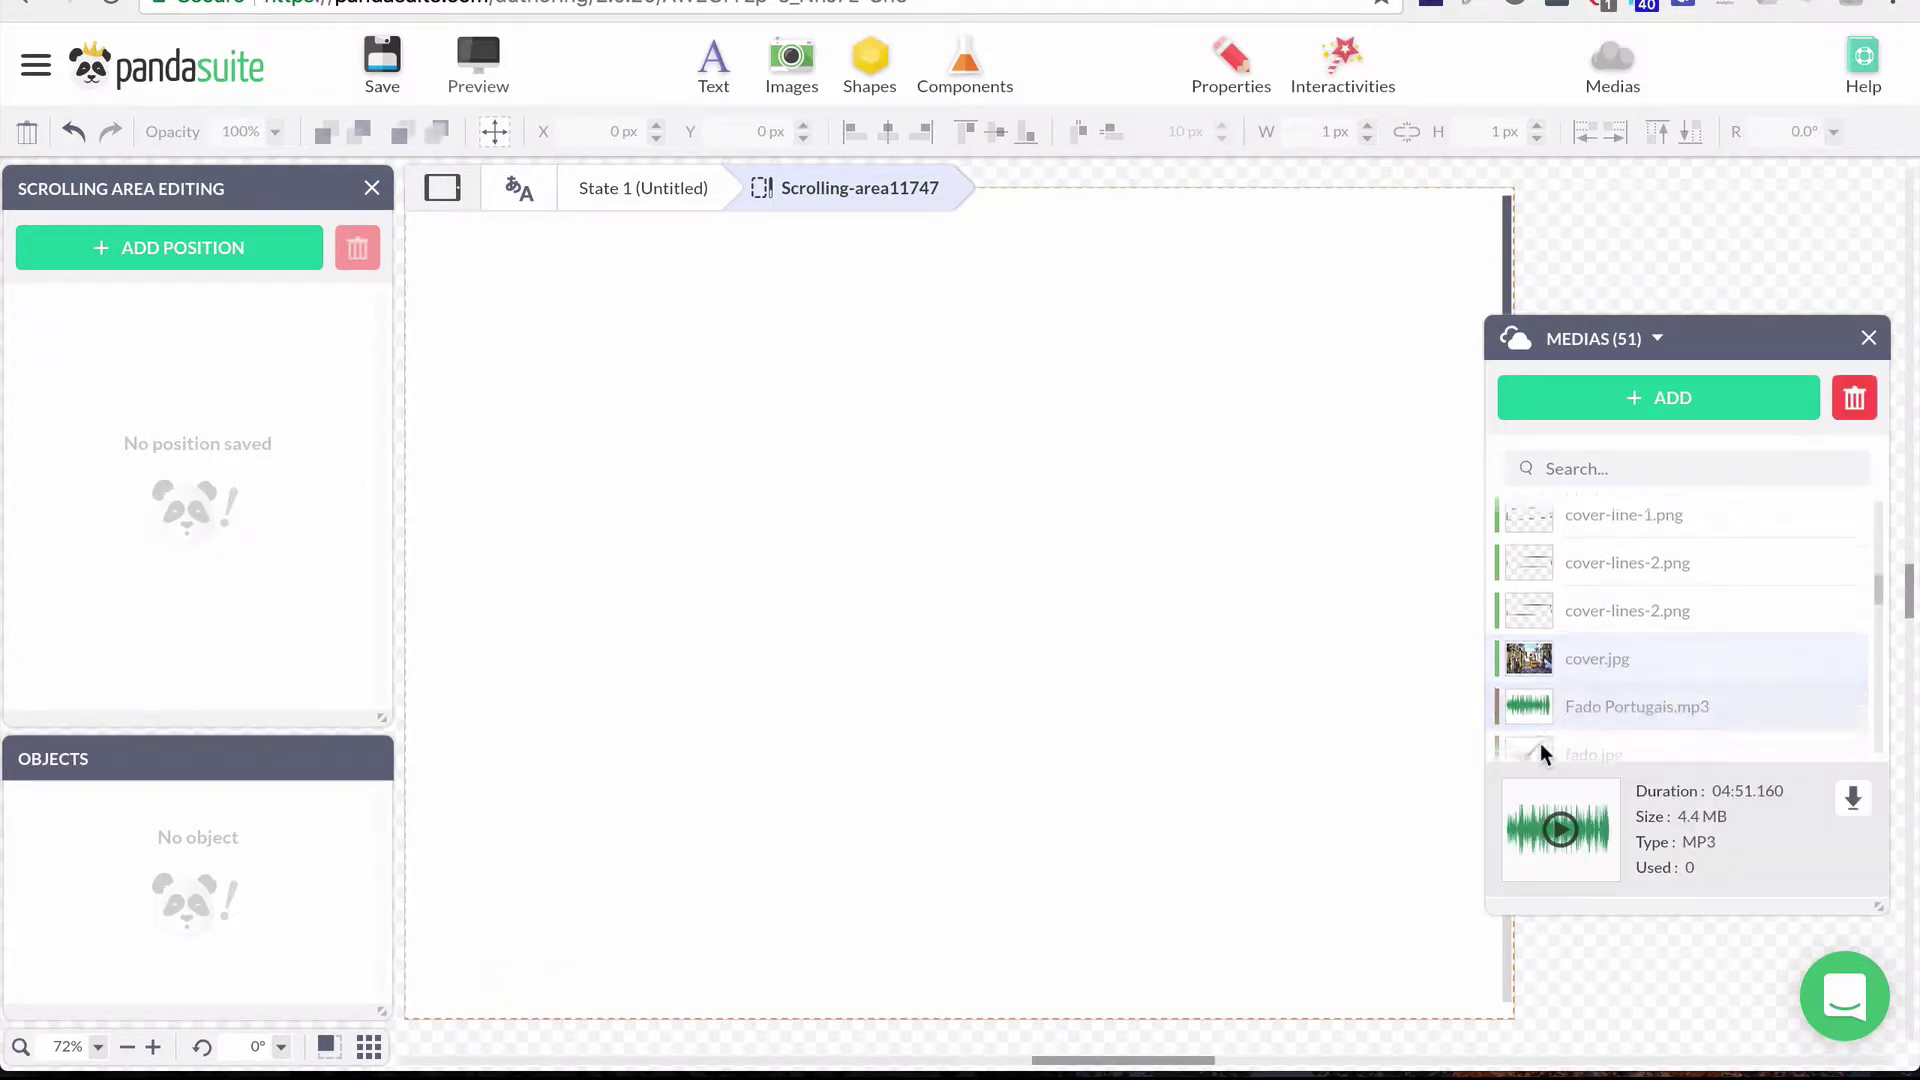
{"action": "left_click", "coordinate": [1538, 642]}
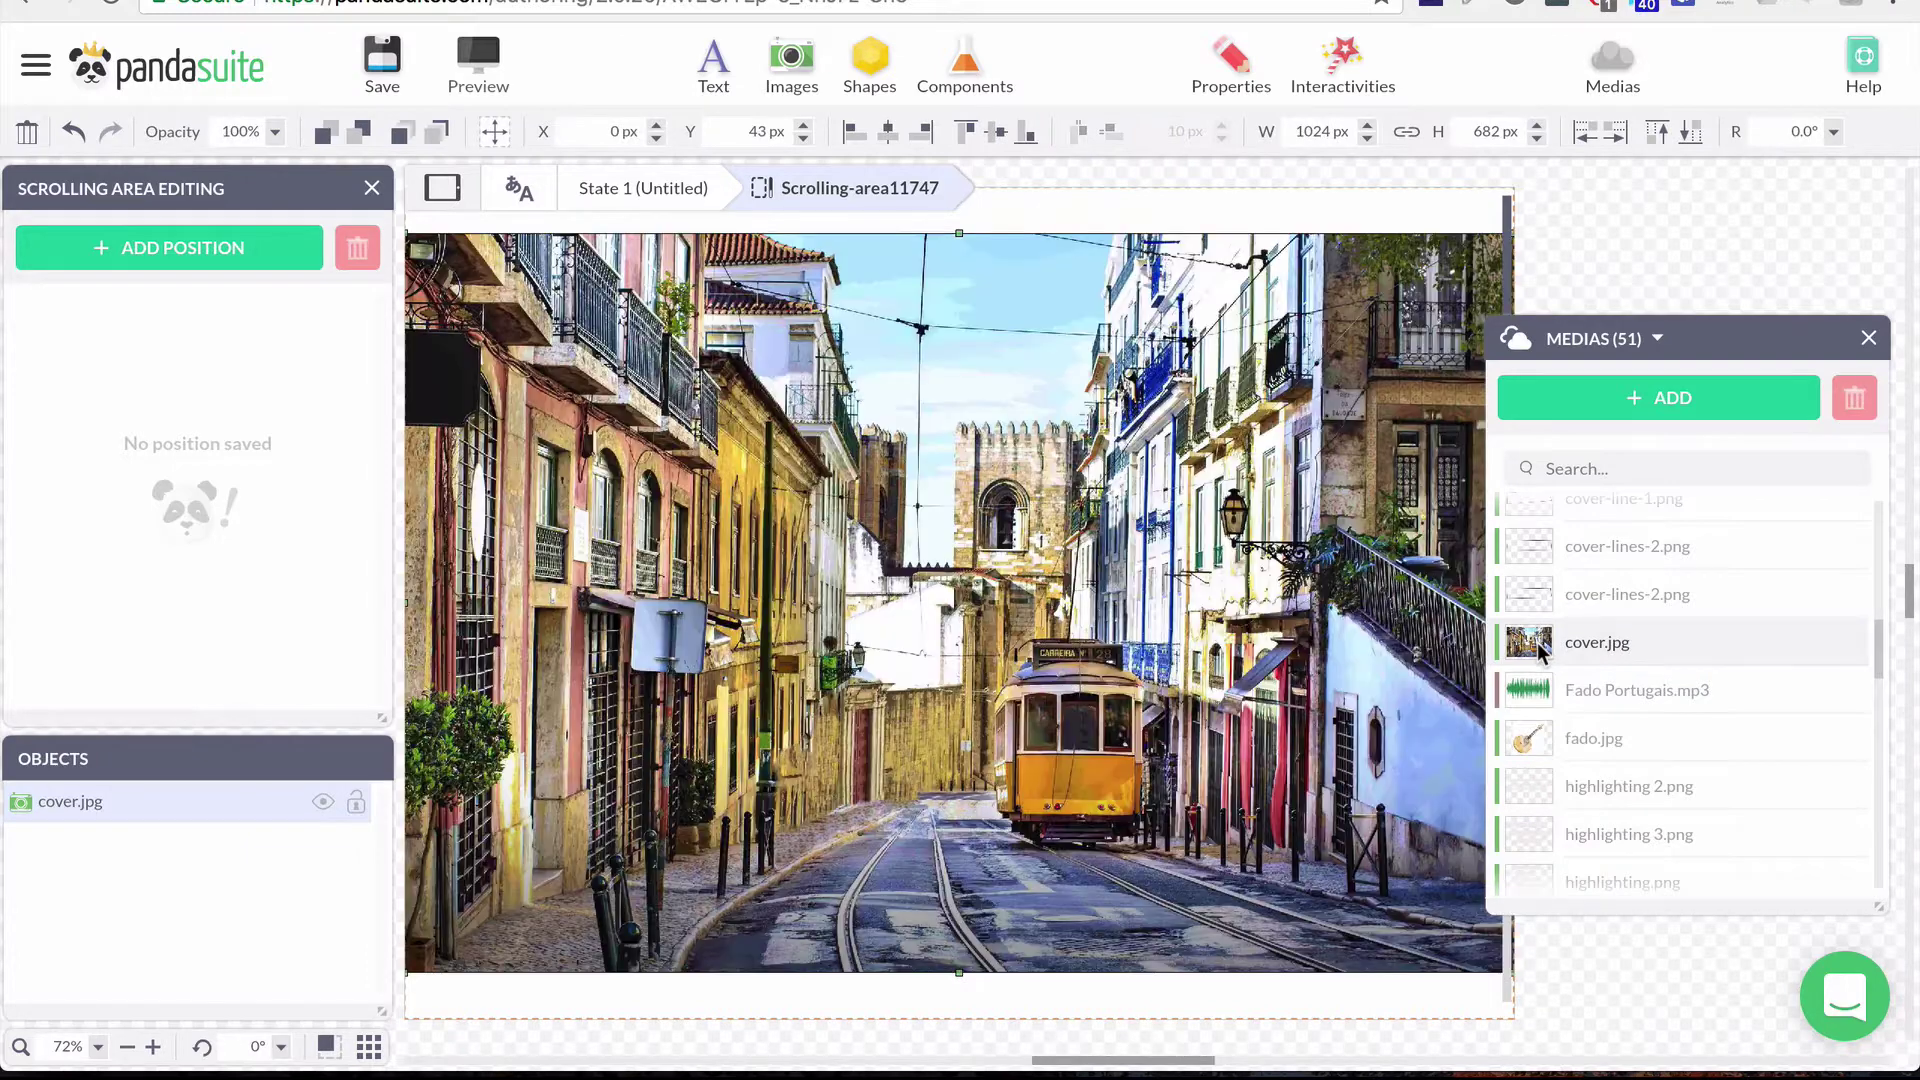
{"action": "left_click_drag", "start_coordinate": [926, 526], "coordinate": [555, 484]}
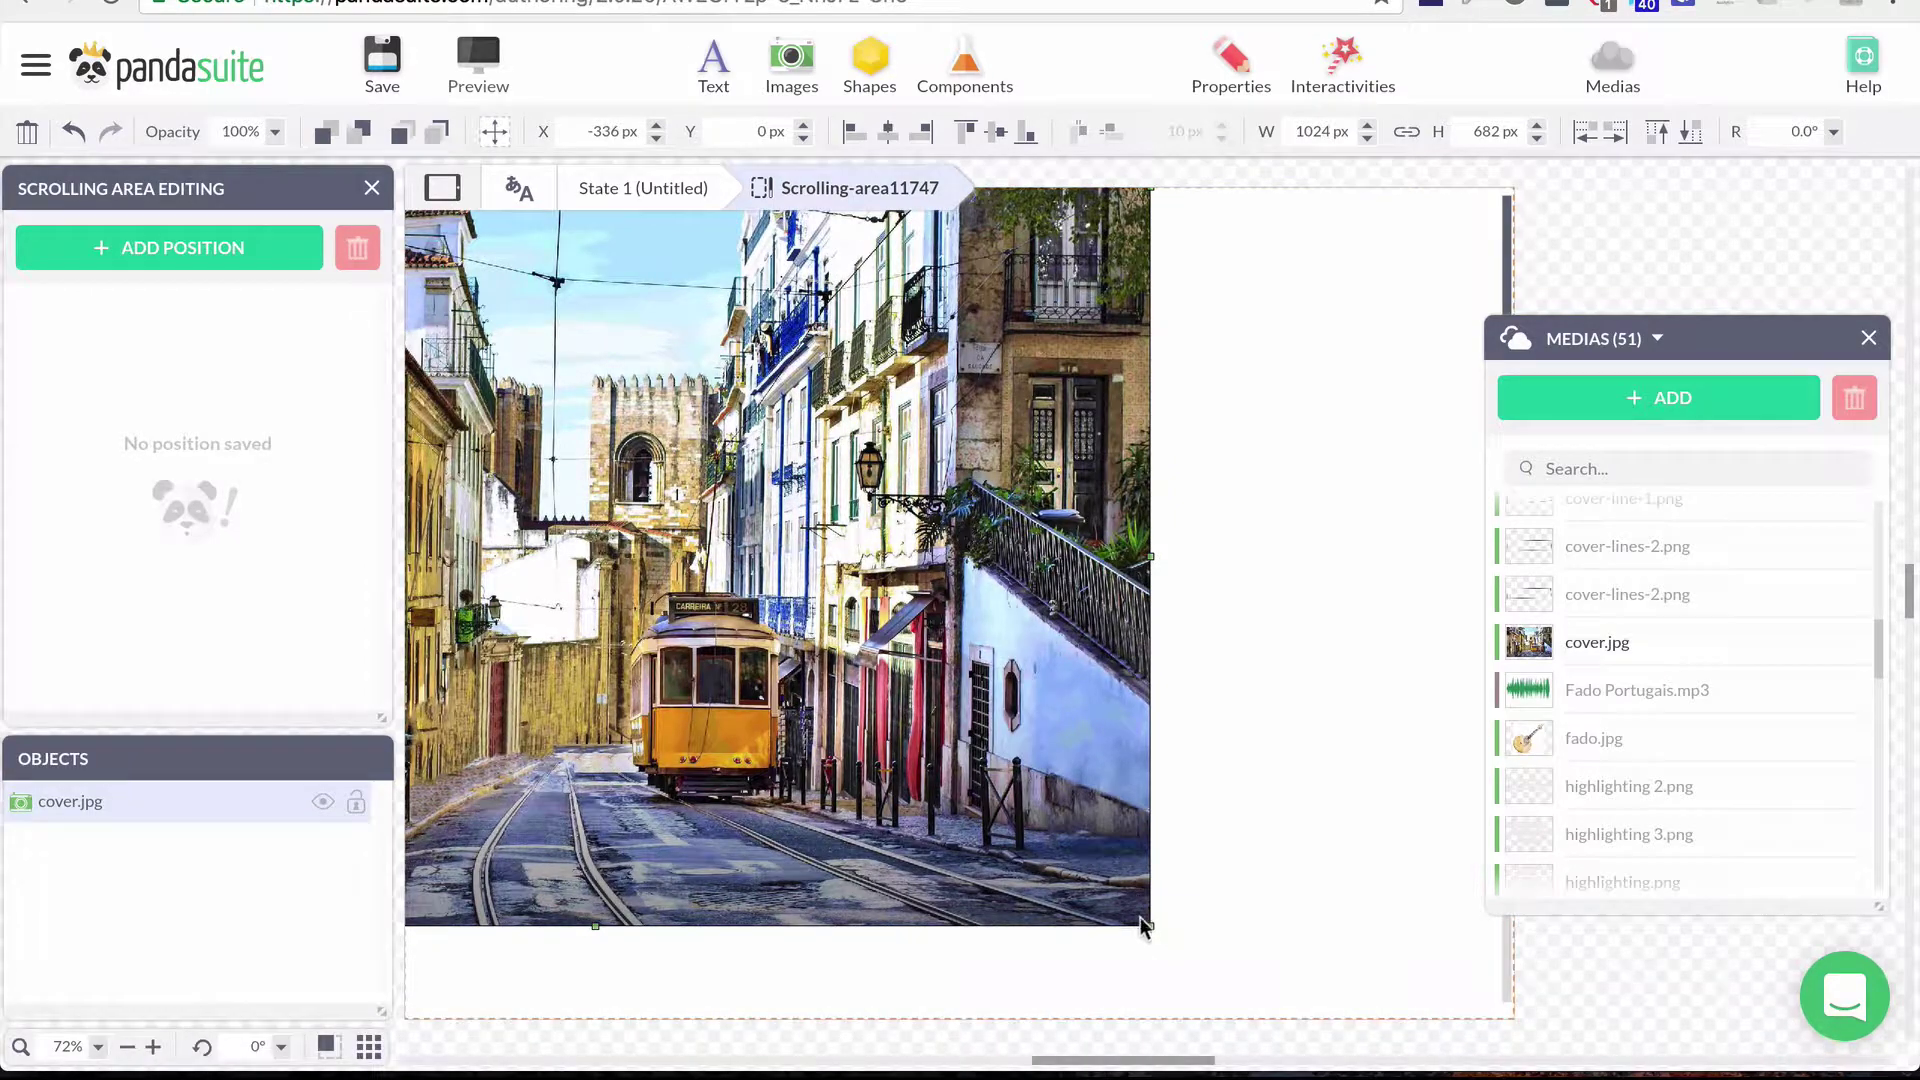
{"action": "left_click_drag", "start_coordinate": [1146, 928], "coordinate": [1300, 1020]}
{"action": "left_click_drag", "start_coordinate": [1189, 896], "coordinate": [1128, 894]}
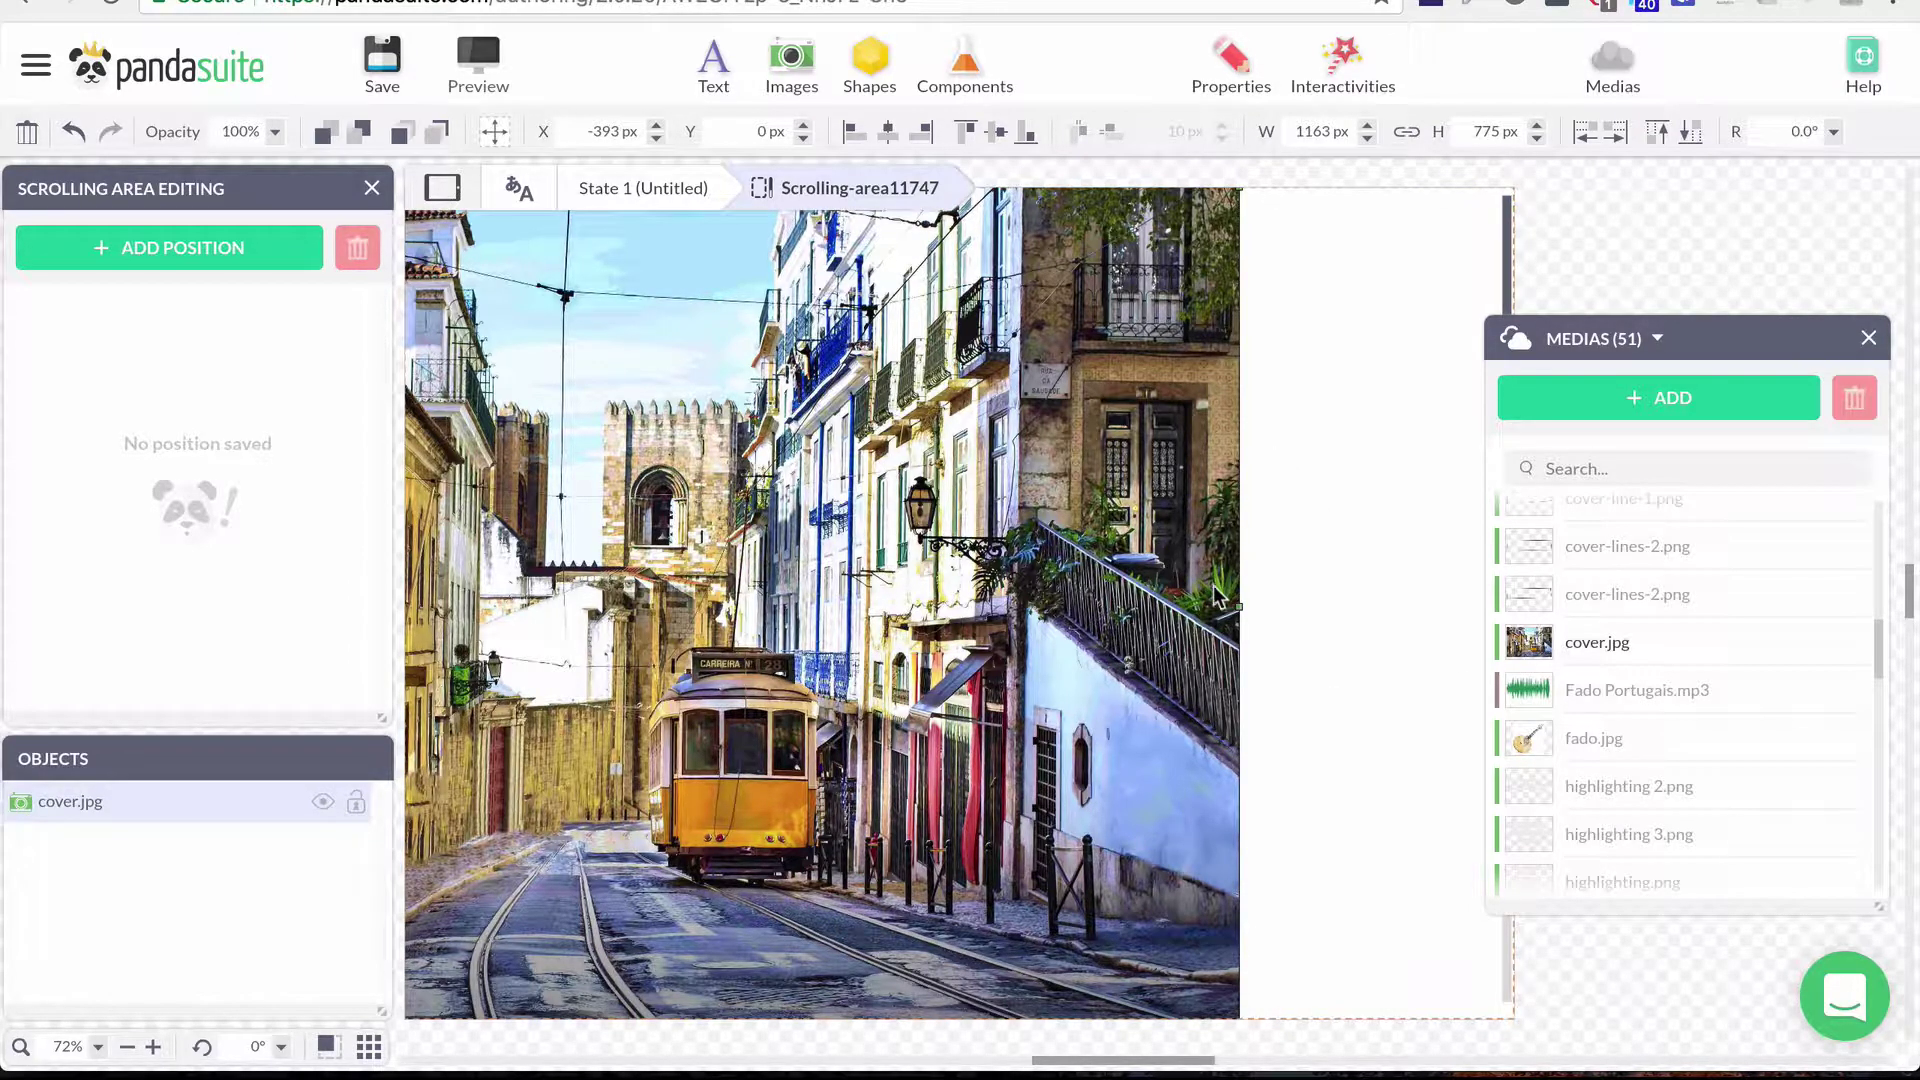
Step: Mask the tram photo down to a 602 × 765 px strip on the page's left side
{"action": "left_click", "coordinate": [1222, 68]}
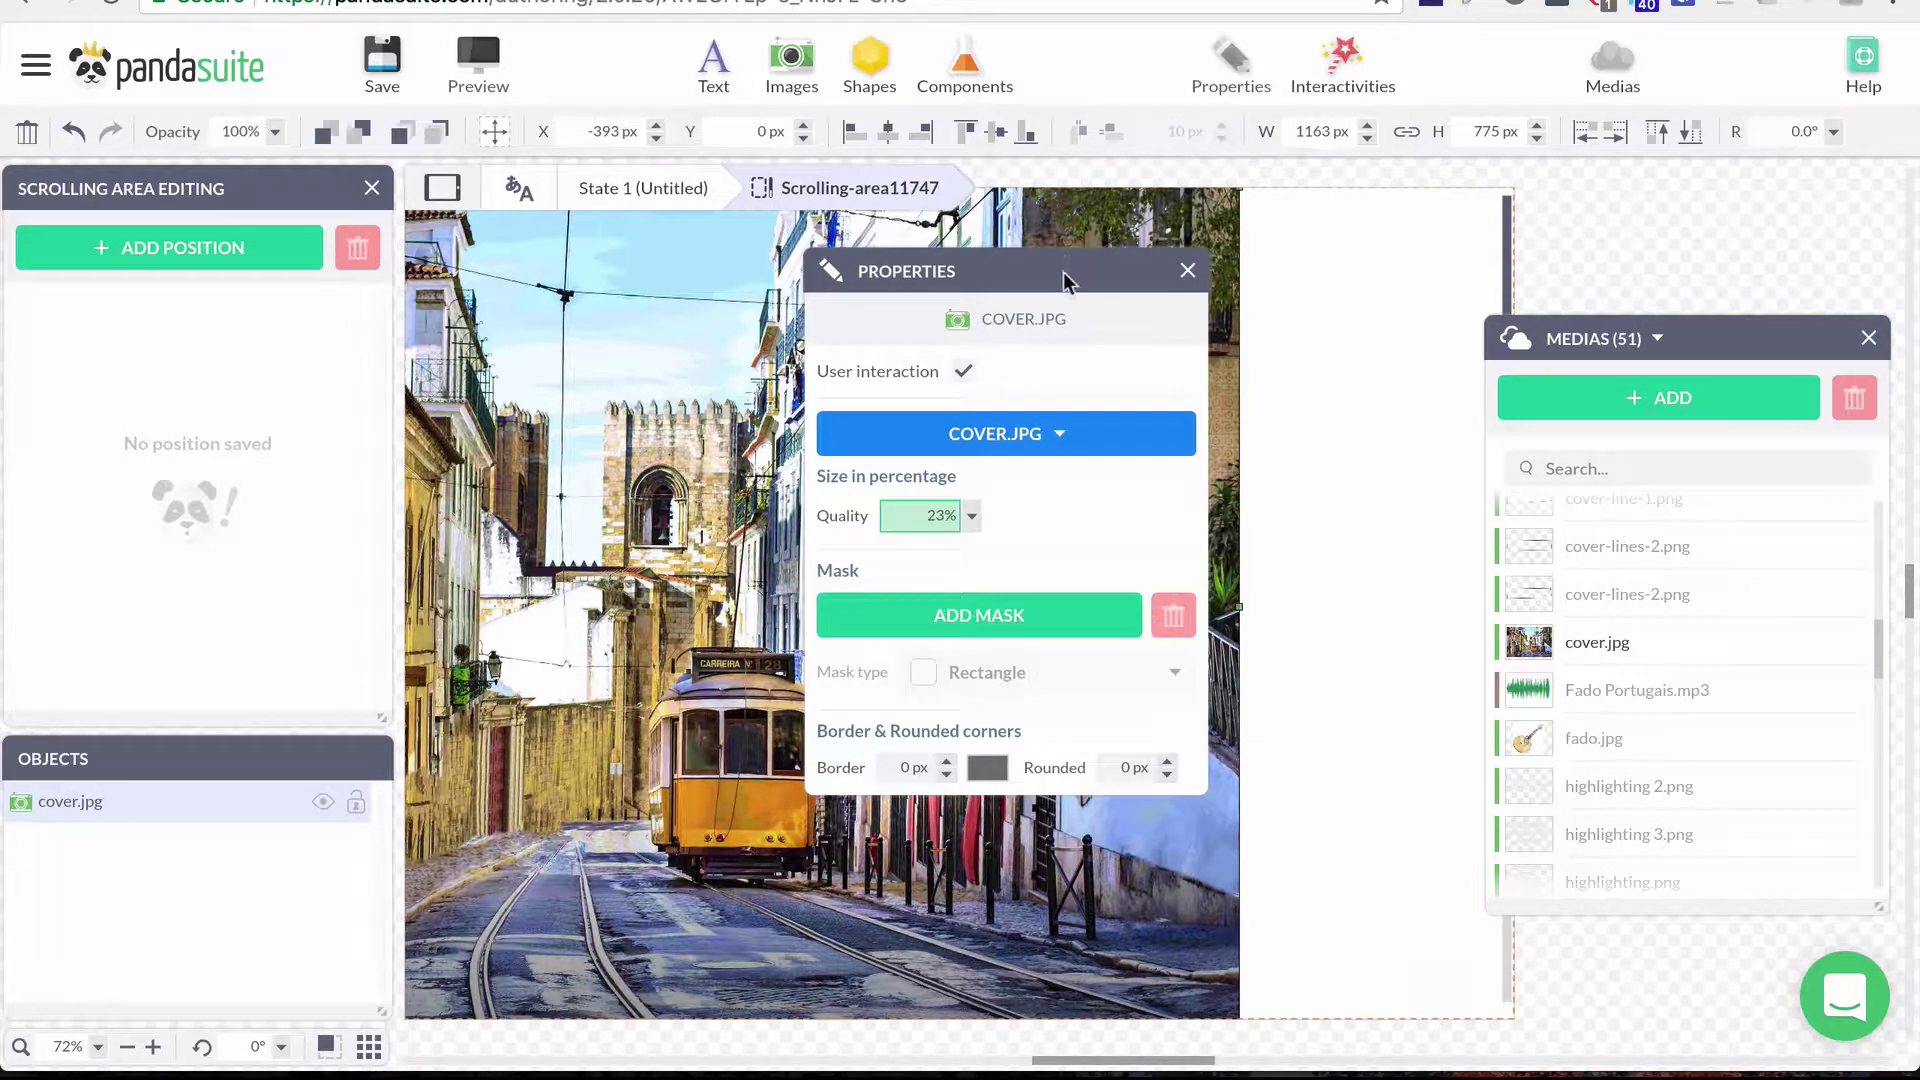
{"action": "left_click_drag", "start_coordinate": [1078, 262], "coordinate": [1638, 136]}
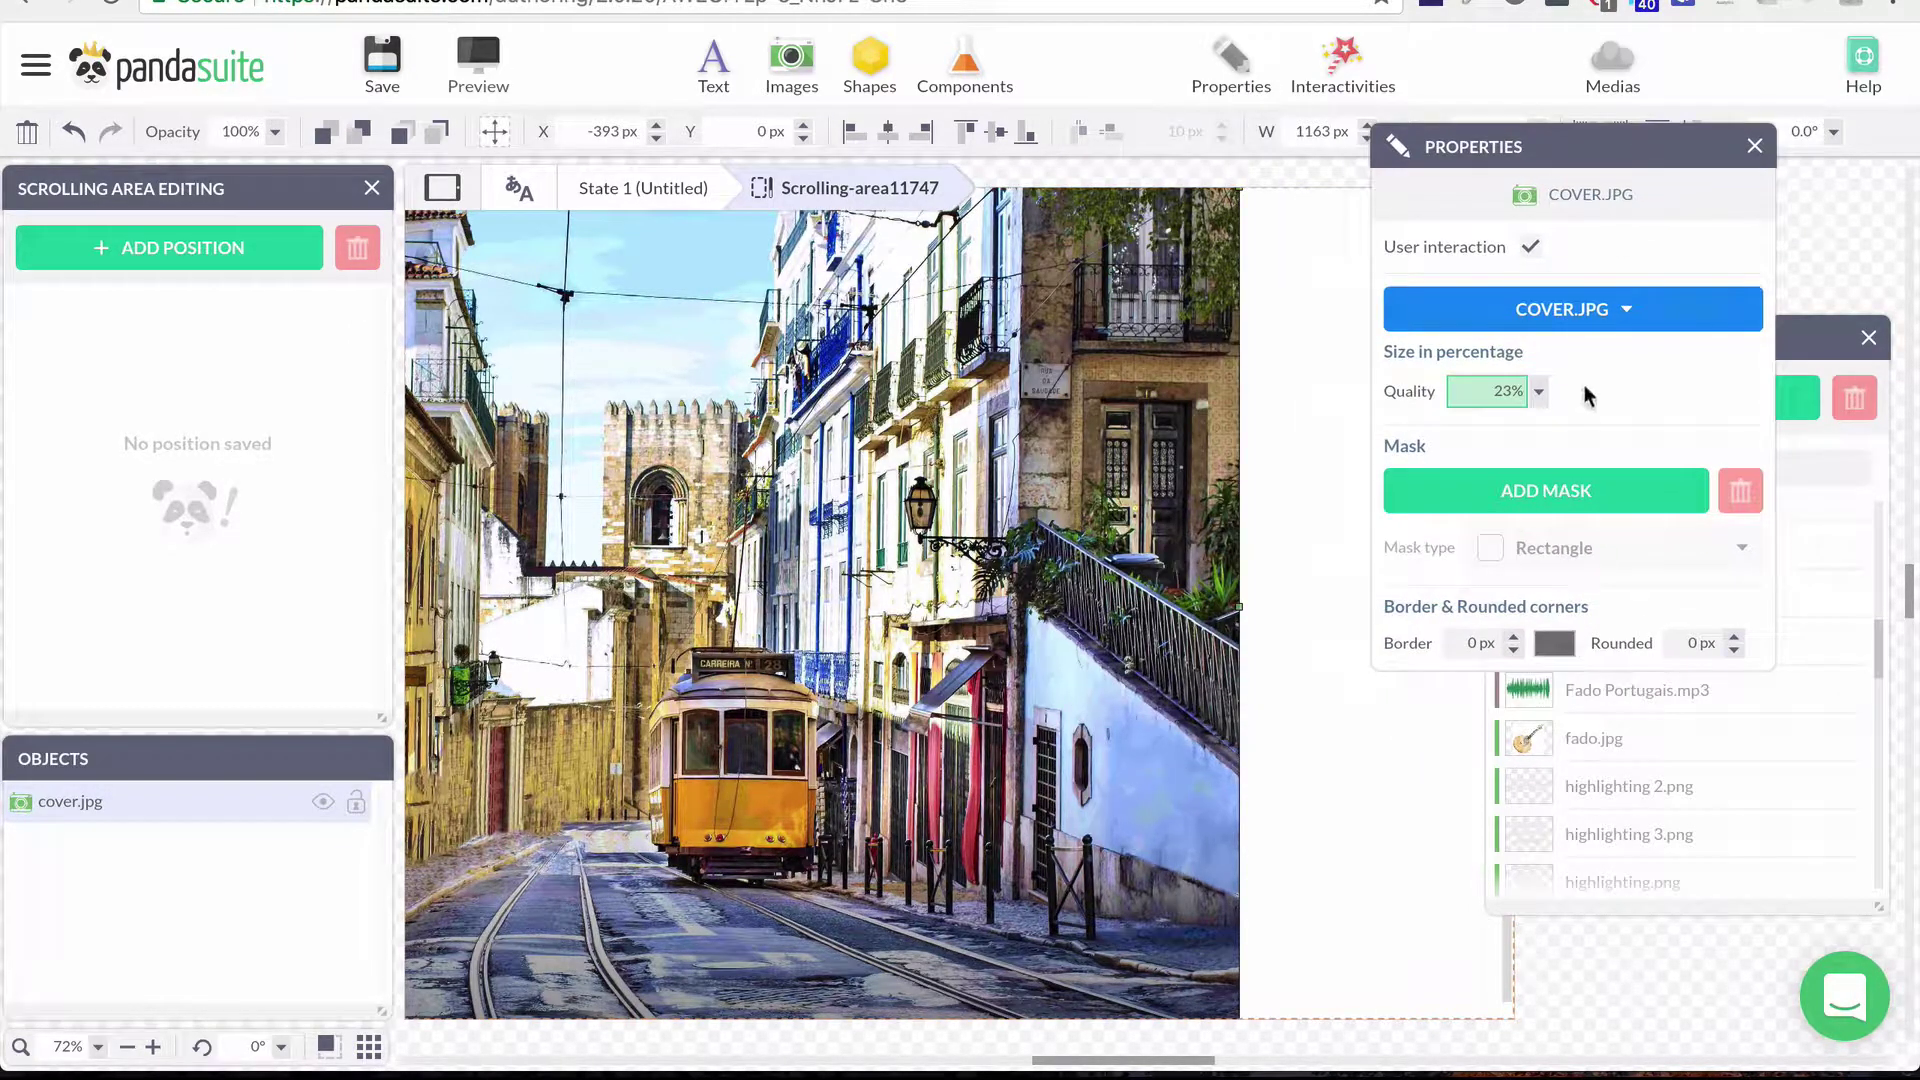
{"action": "left_click", "coordinate": [1535, 495]}
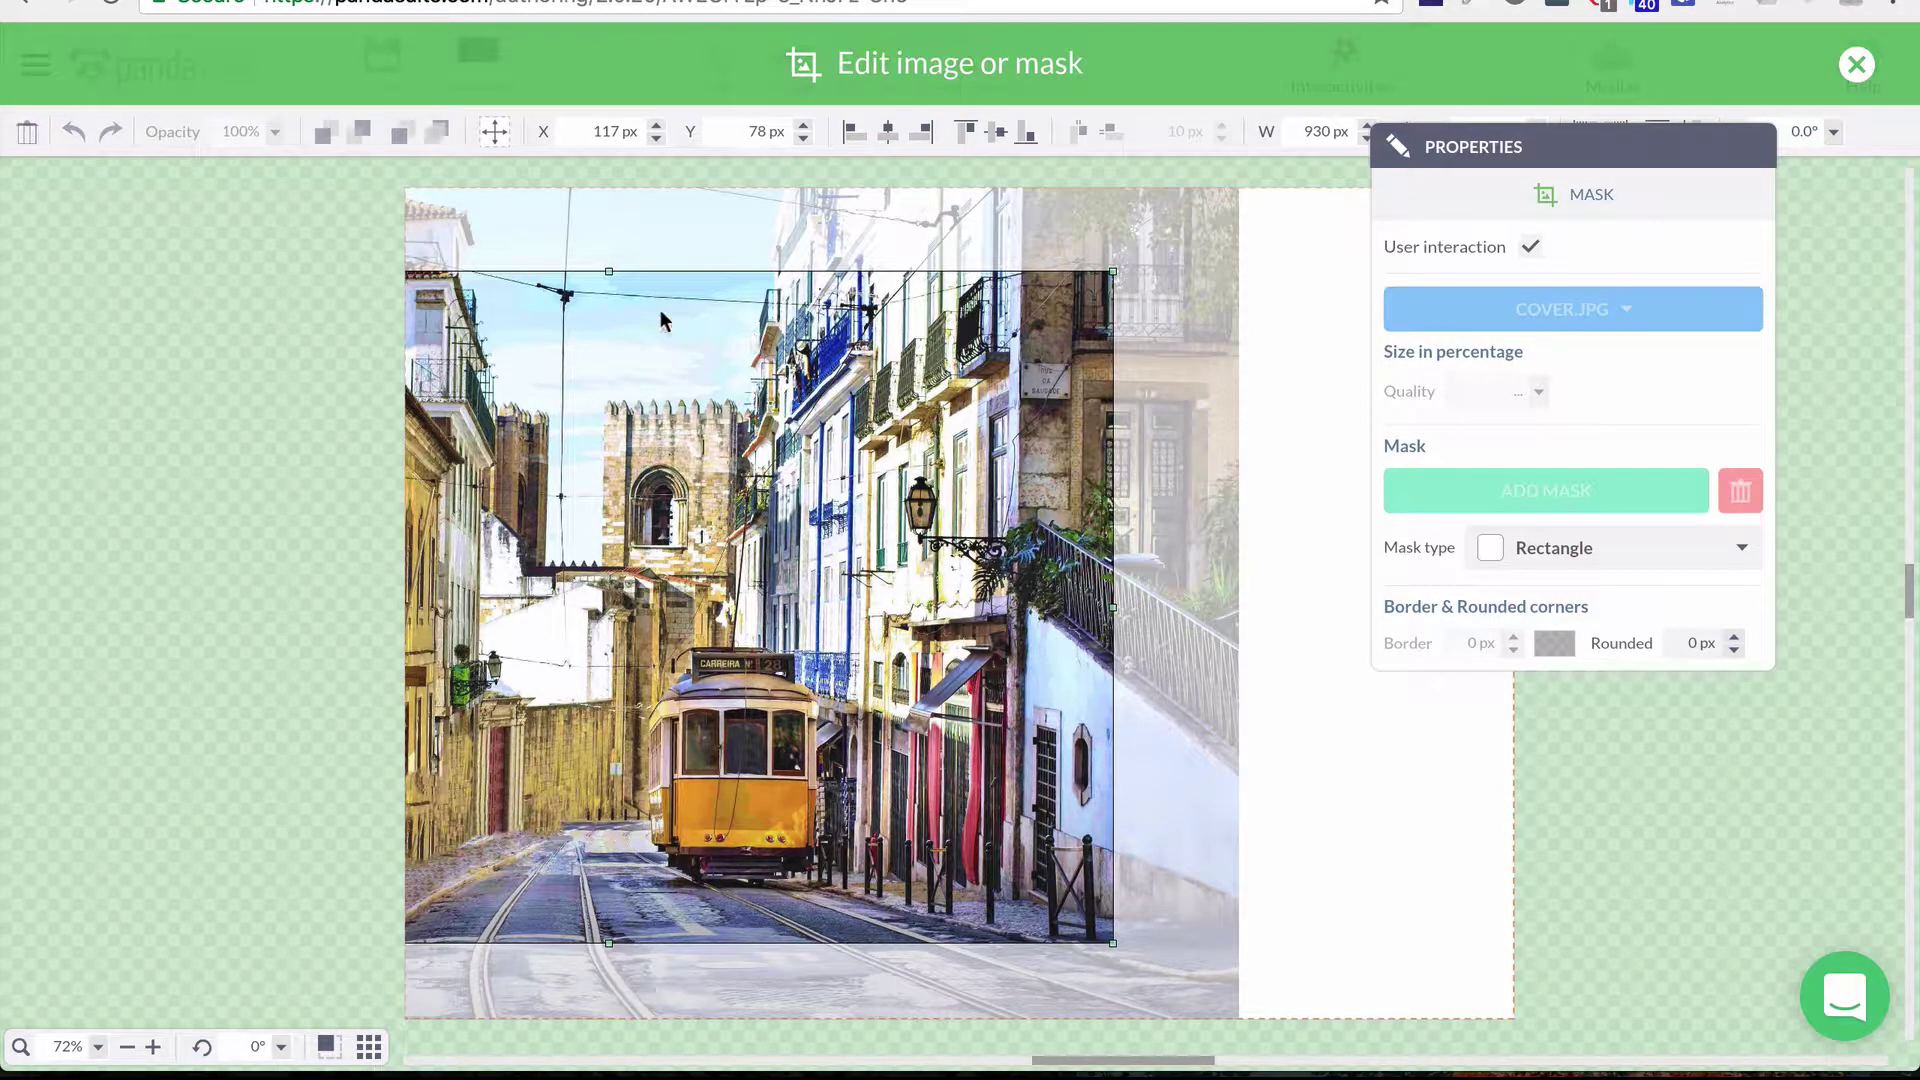
{"action": "left_click_drag", "start_coordinate": [623, 316], "coordinate": [903, 189]}
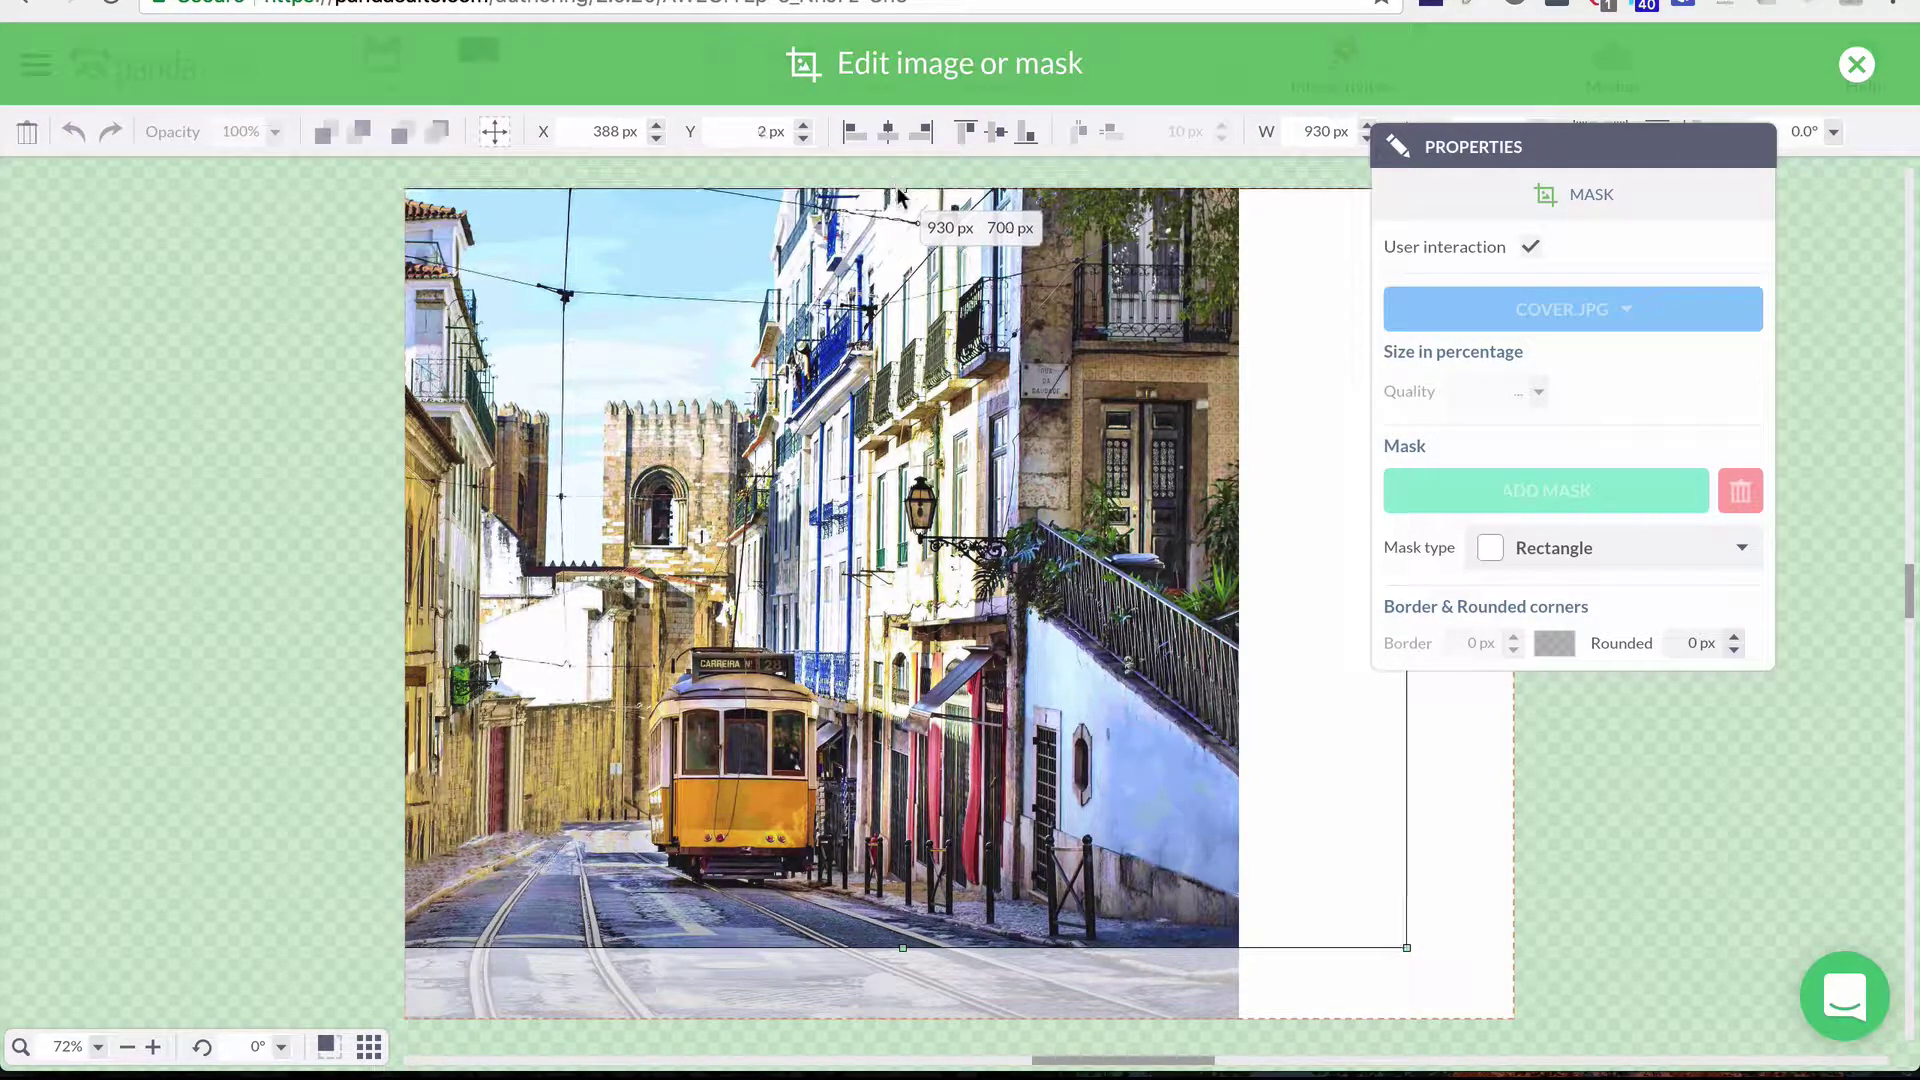
{"action": "left_click_drag", "start_coordinate": [902, 947], "coordinate": [901, 1017]}
{"action": "left_click_drag", "start_coordinate": [1582, 150], "coordinate": [1707, 153]}
{"action": "left_click_drag", "start_coordinate": [1406, 604], "coordinate": [1052, 627]}
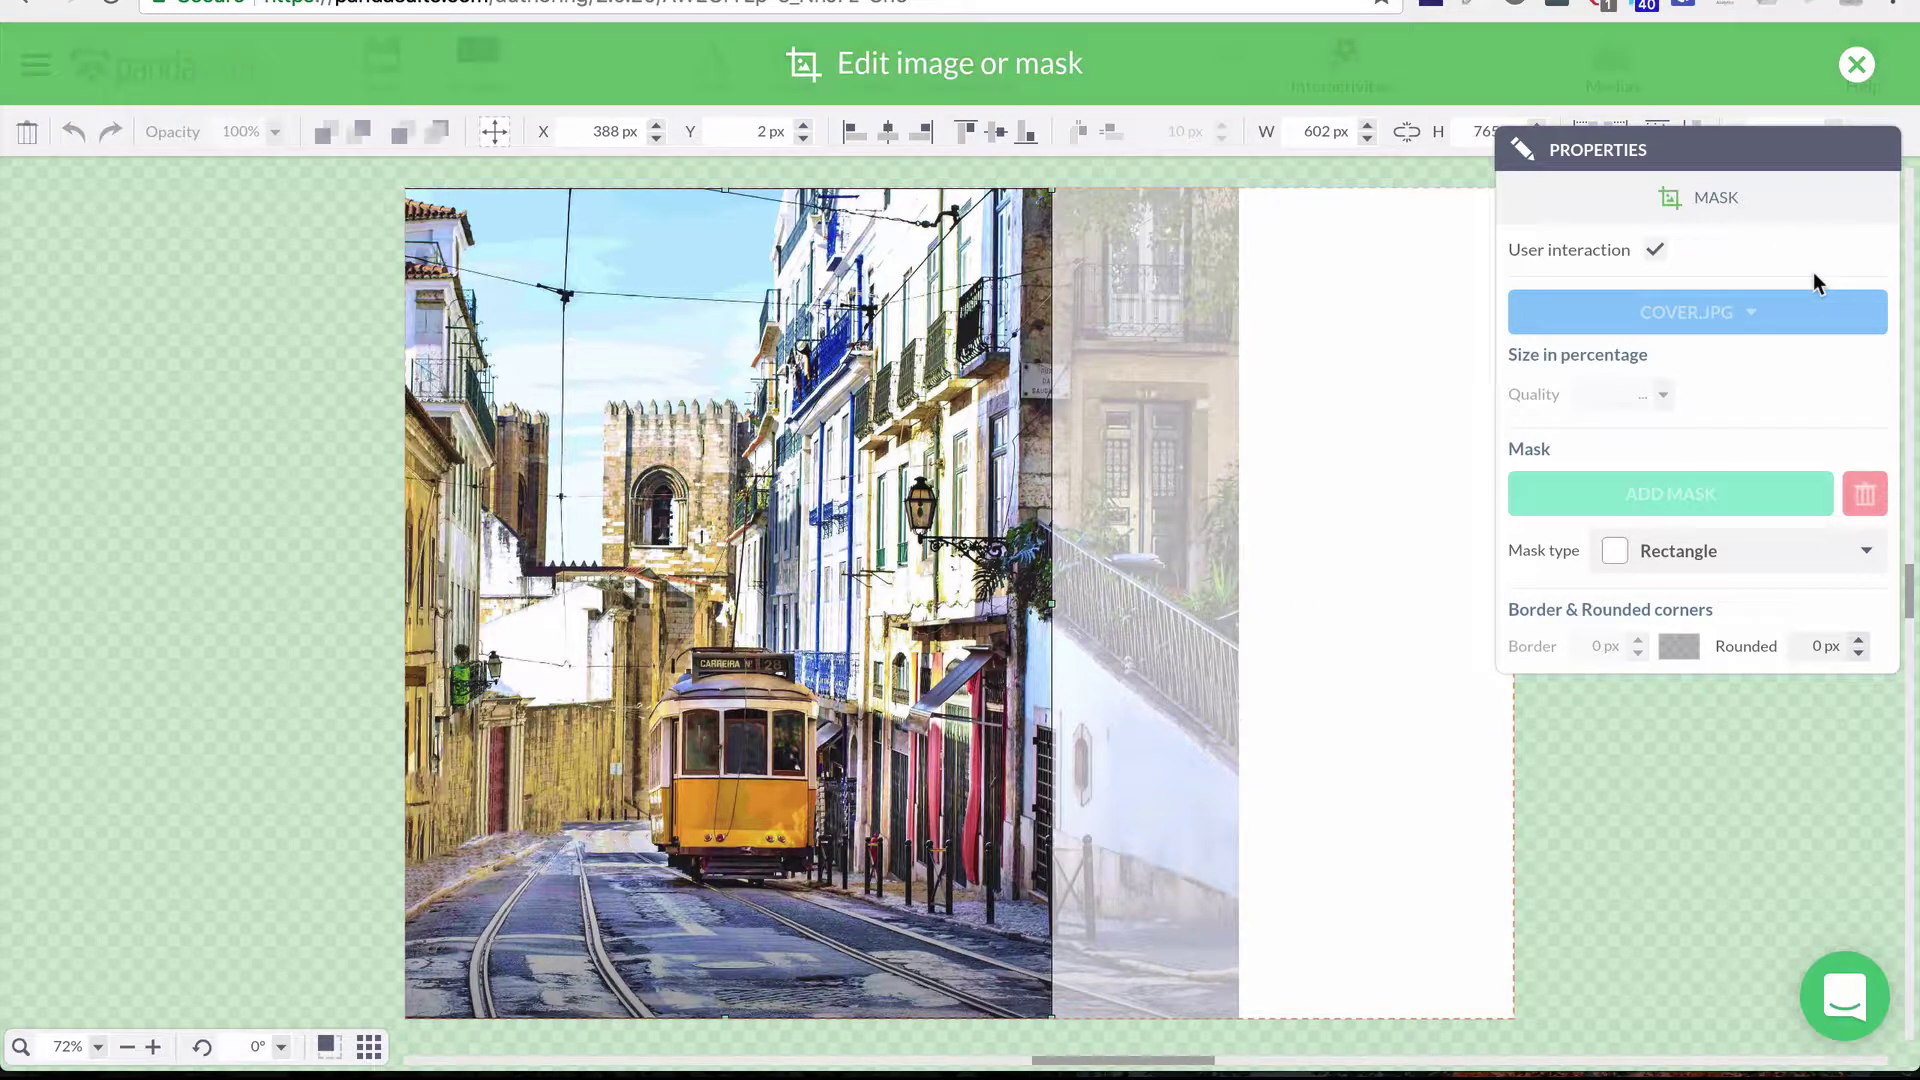
{"action": "left_click", "coordinate": [1856, 64]}
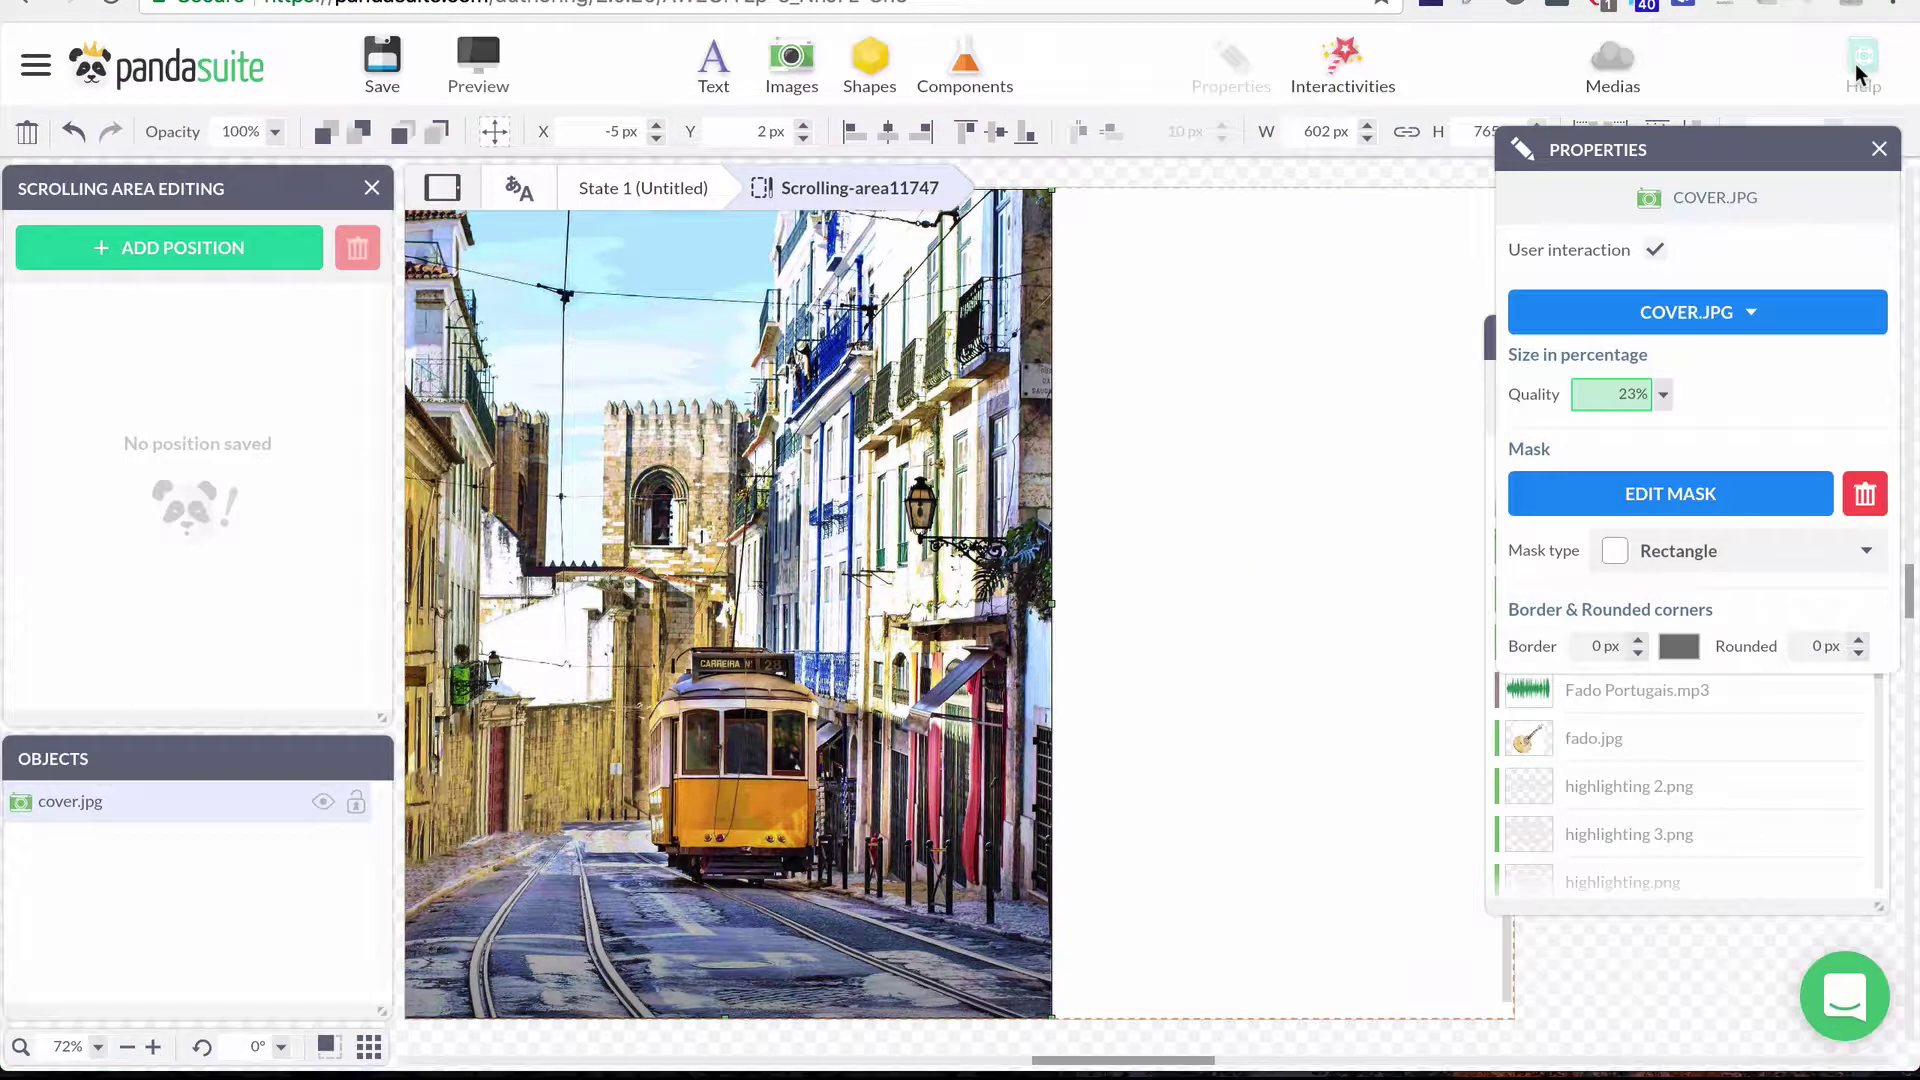
{"action": "left_click", "coordinate": [1879, 149]}
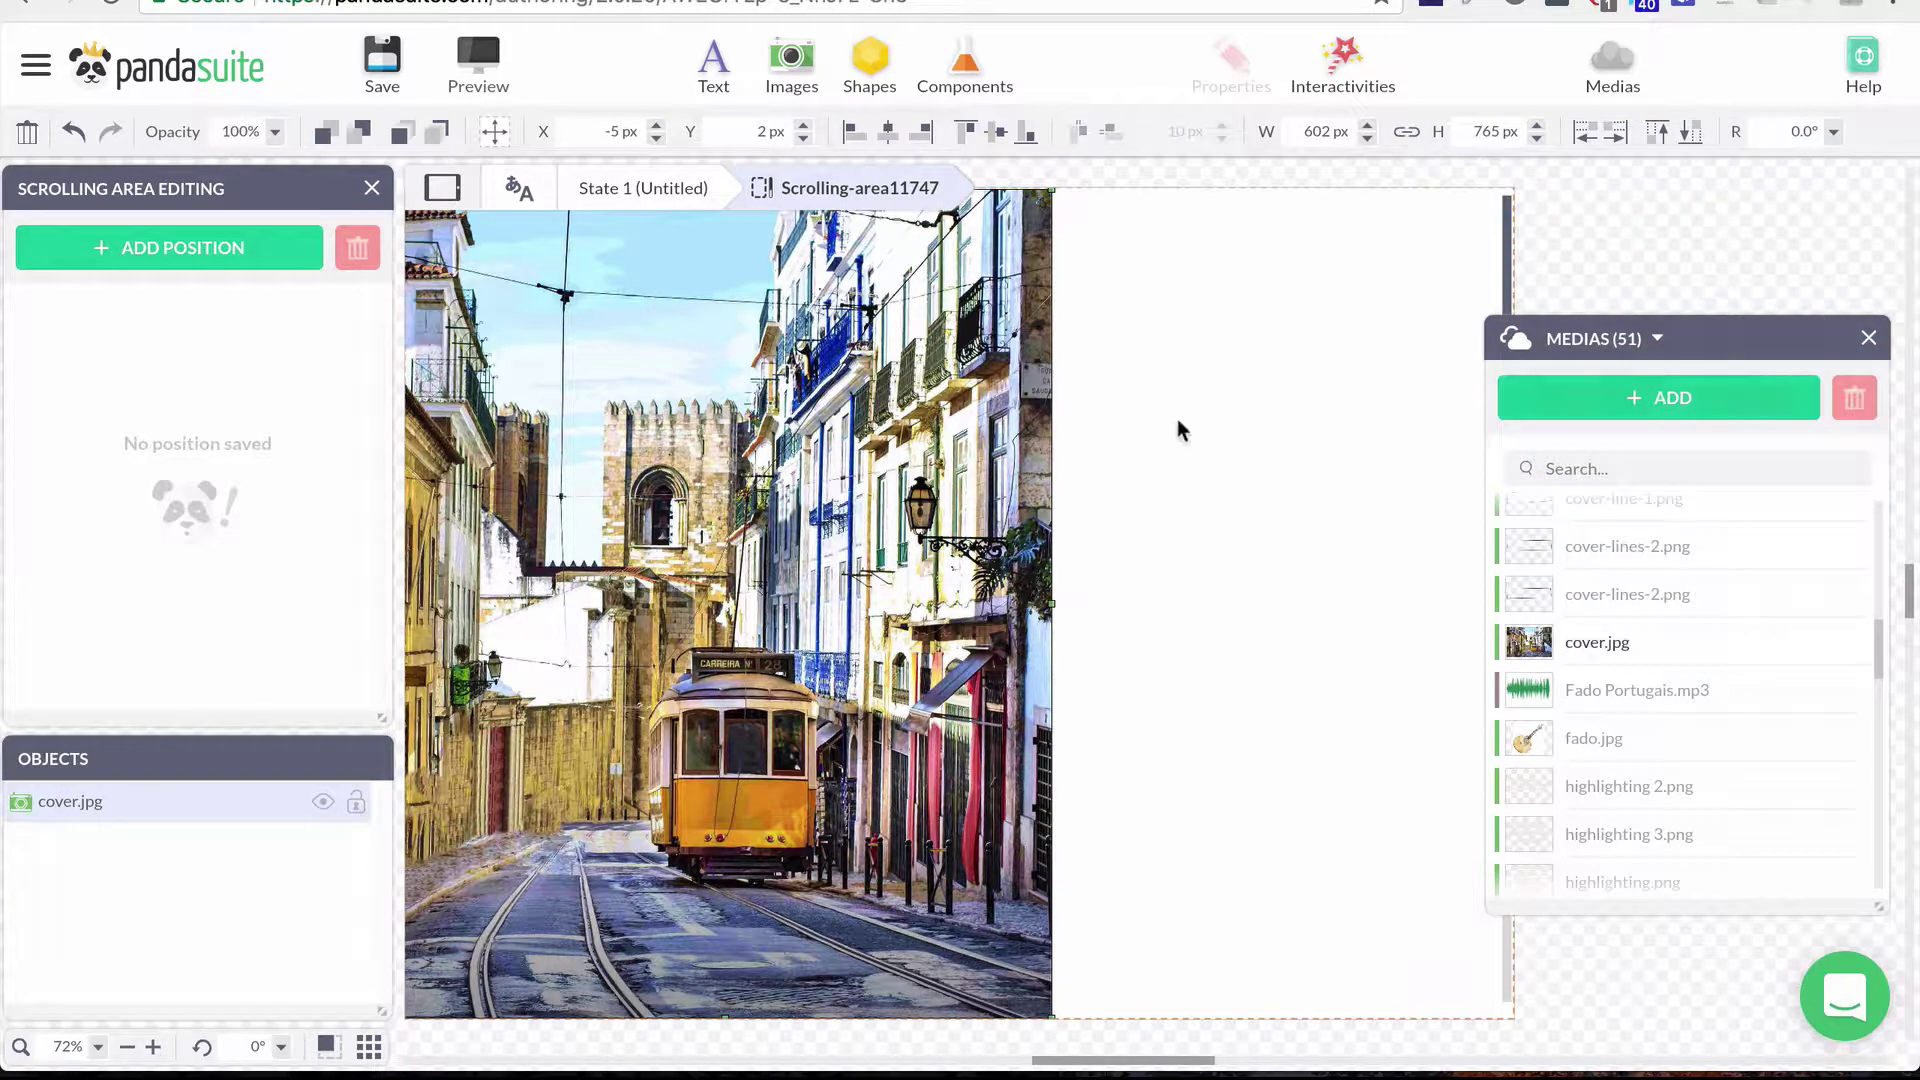
Step: Add a 'Portugal' label beside the photo in Amatic SC, size 34
{"action": "left_click", "coordinate": [714, 70]}
{"action": "left_click_drag", "start_coordinate": [930, 607], "coordinate": [1188, 334]}
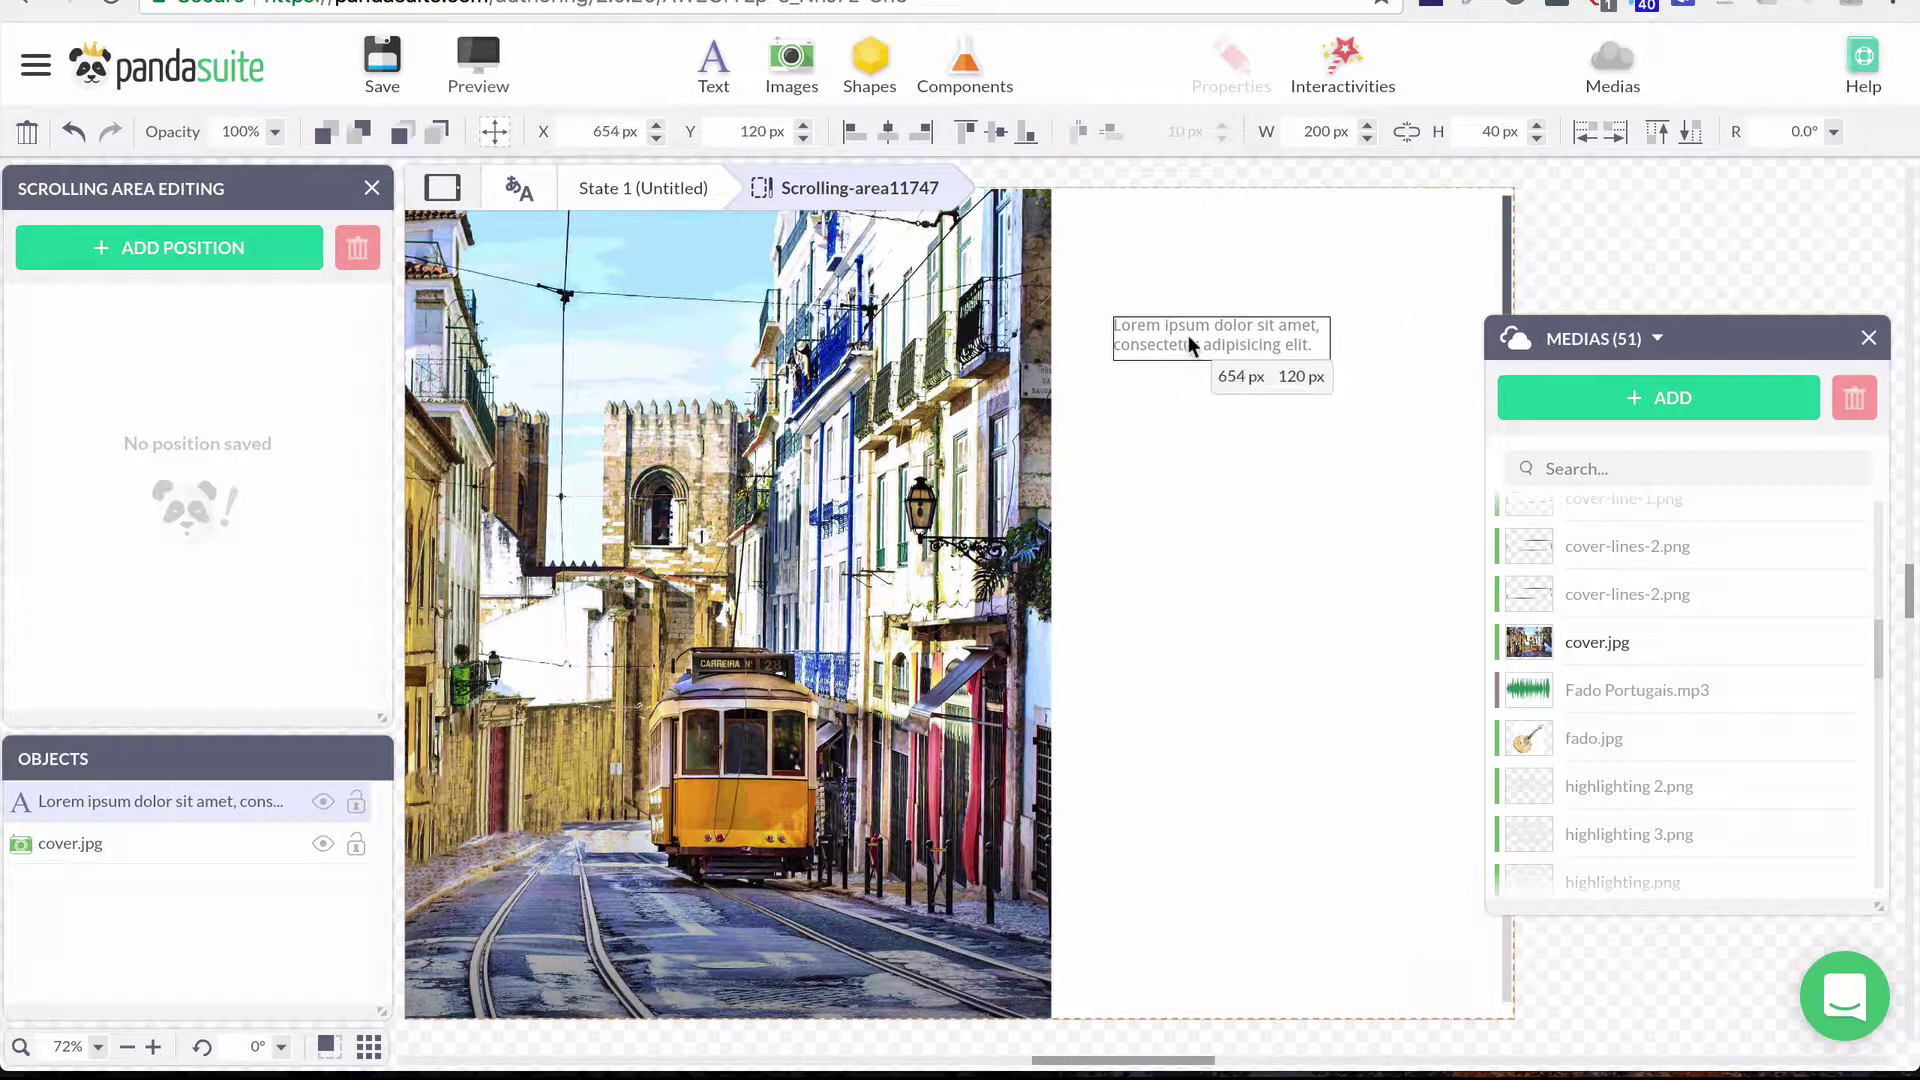
{"action": "double_click", "coordinate": [1267, 335]}
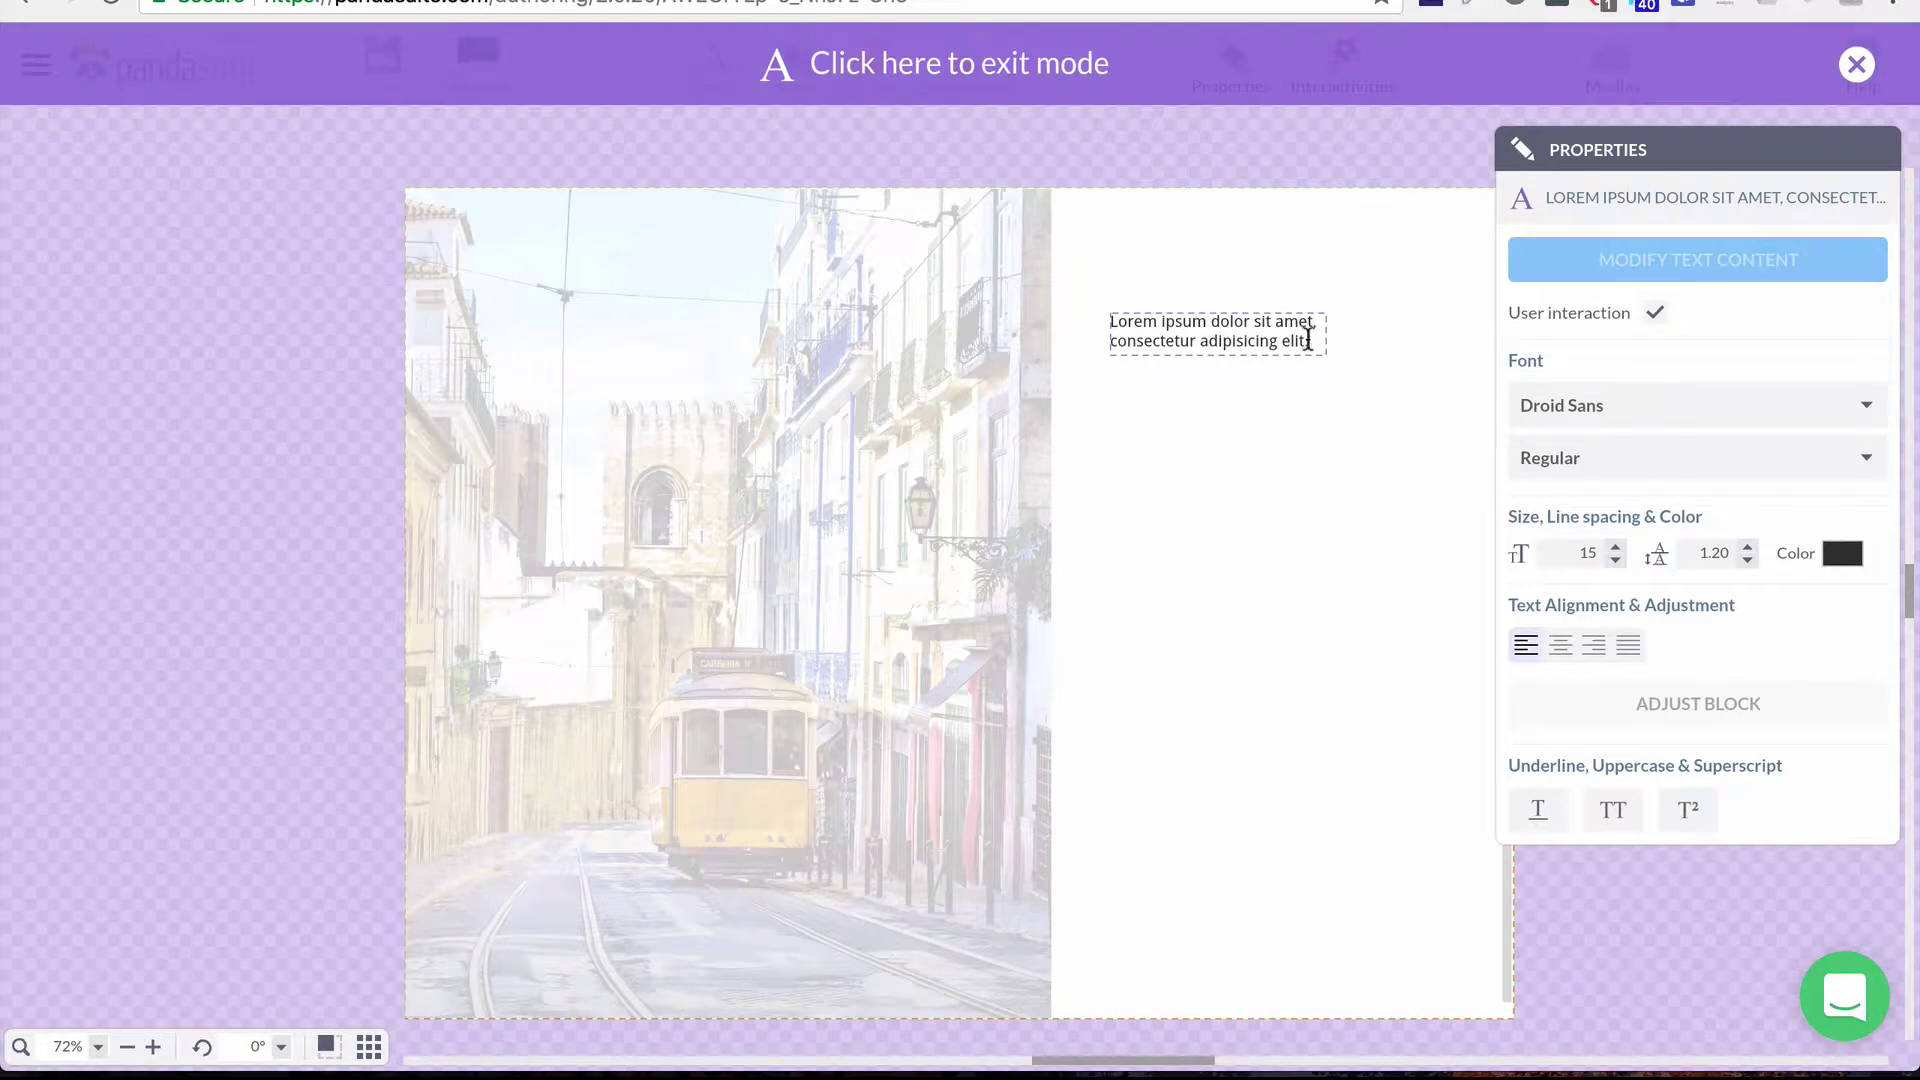
{"action": "left_click_drag", "start_coordinate": [1308, 340], "coordinate": [1101, 294]}
{"action": "type", "text": "Portu"}
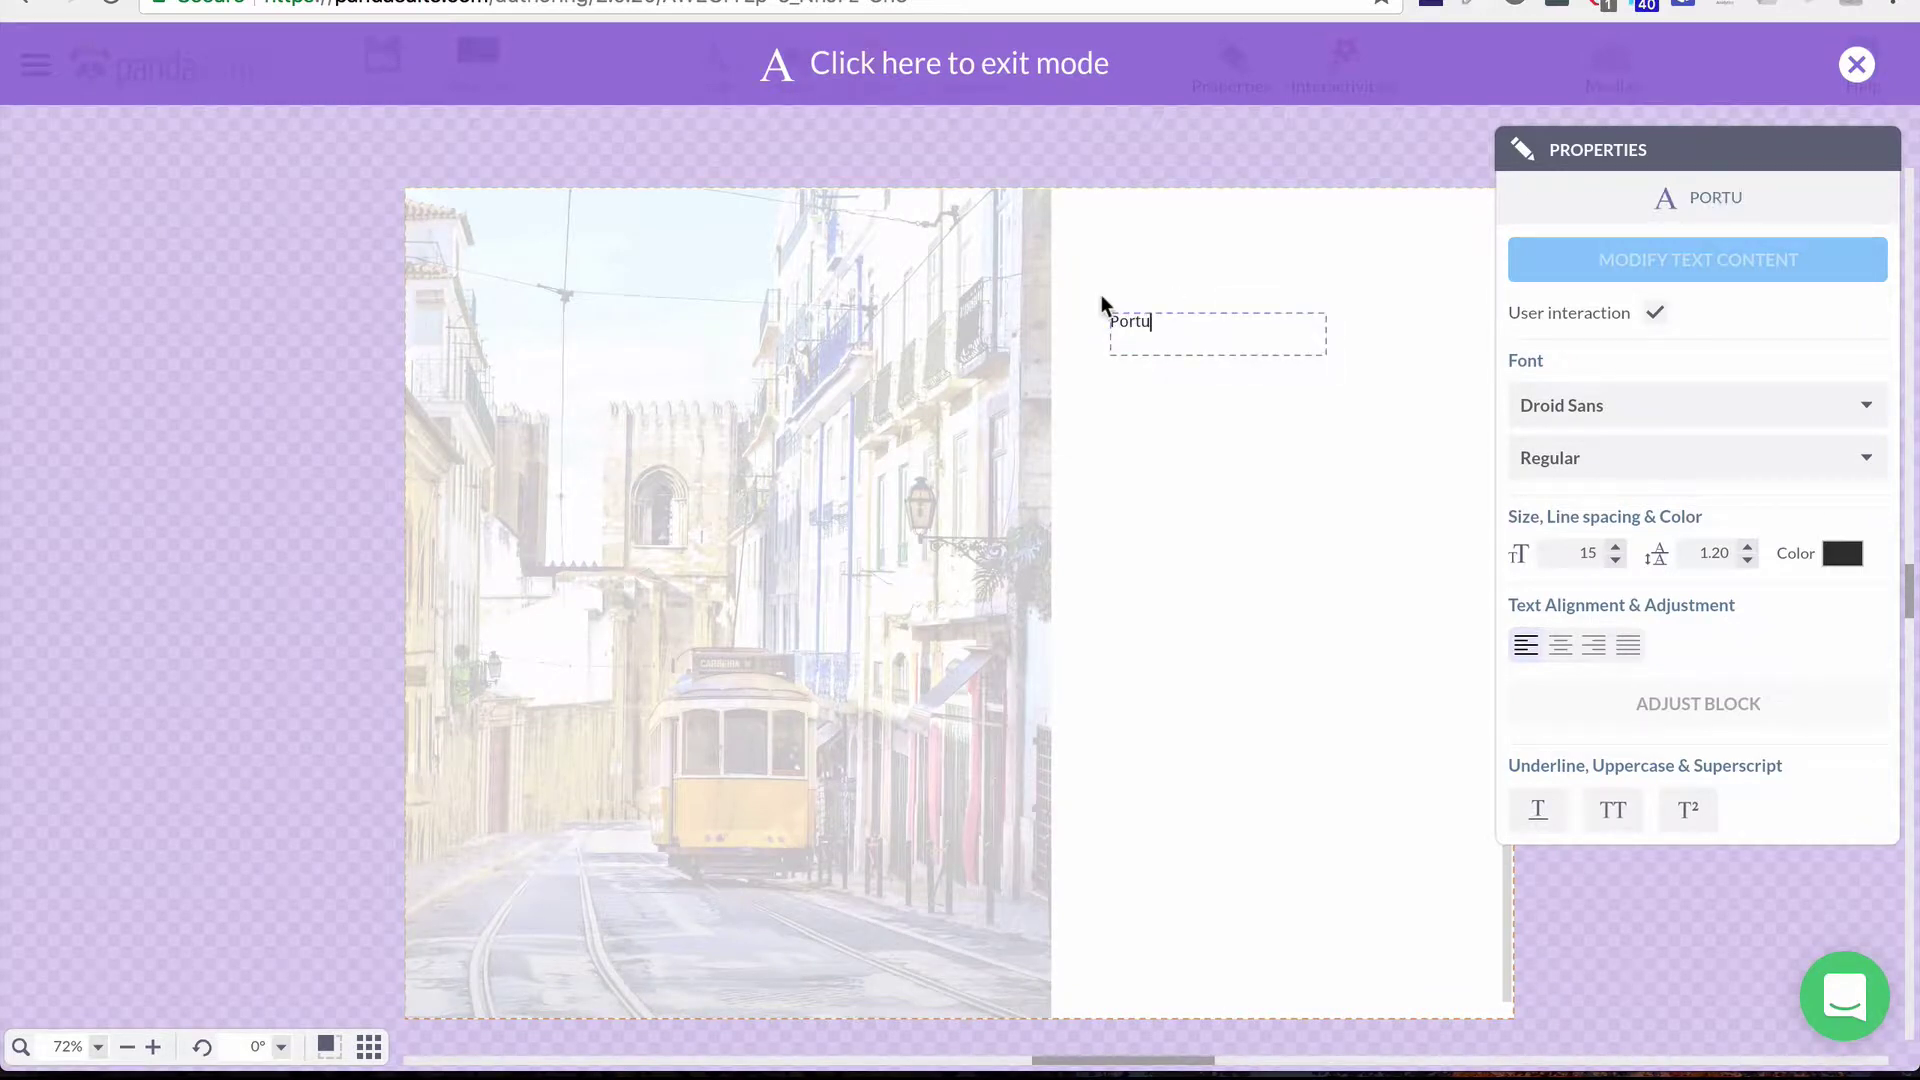
{"action": "type", "text": "gal"}
{"action": "left_click_drag", "start_coordinate": [1220, 334], "coordinate": [1058, 316]}
{"action": "left_click", "coordinate": [1772, 402]}
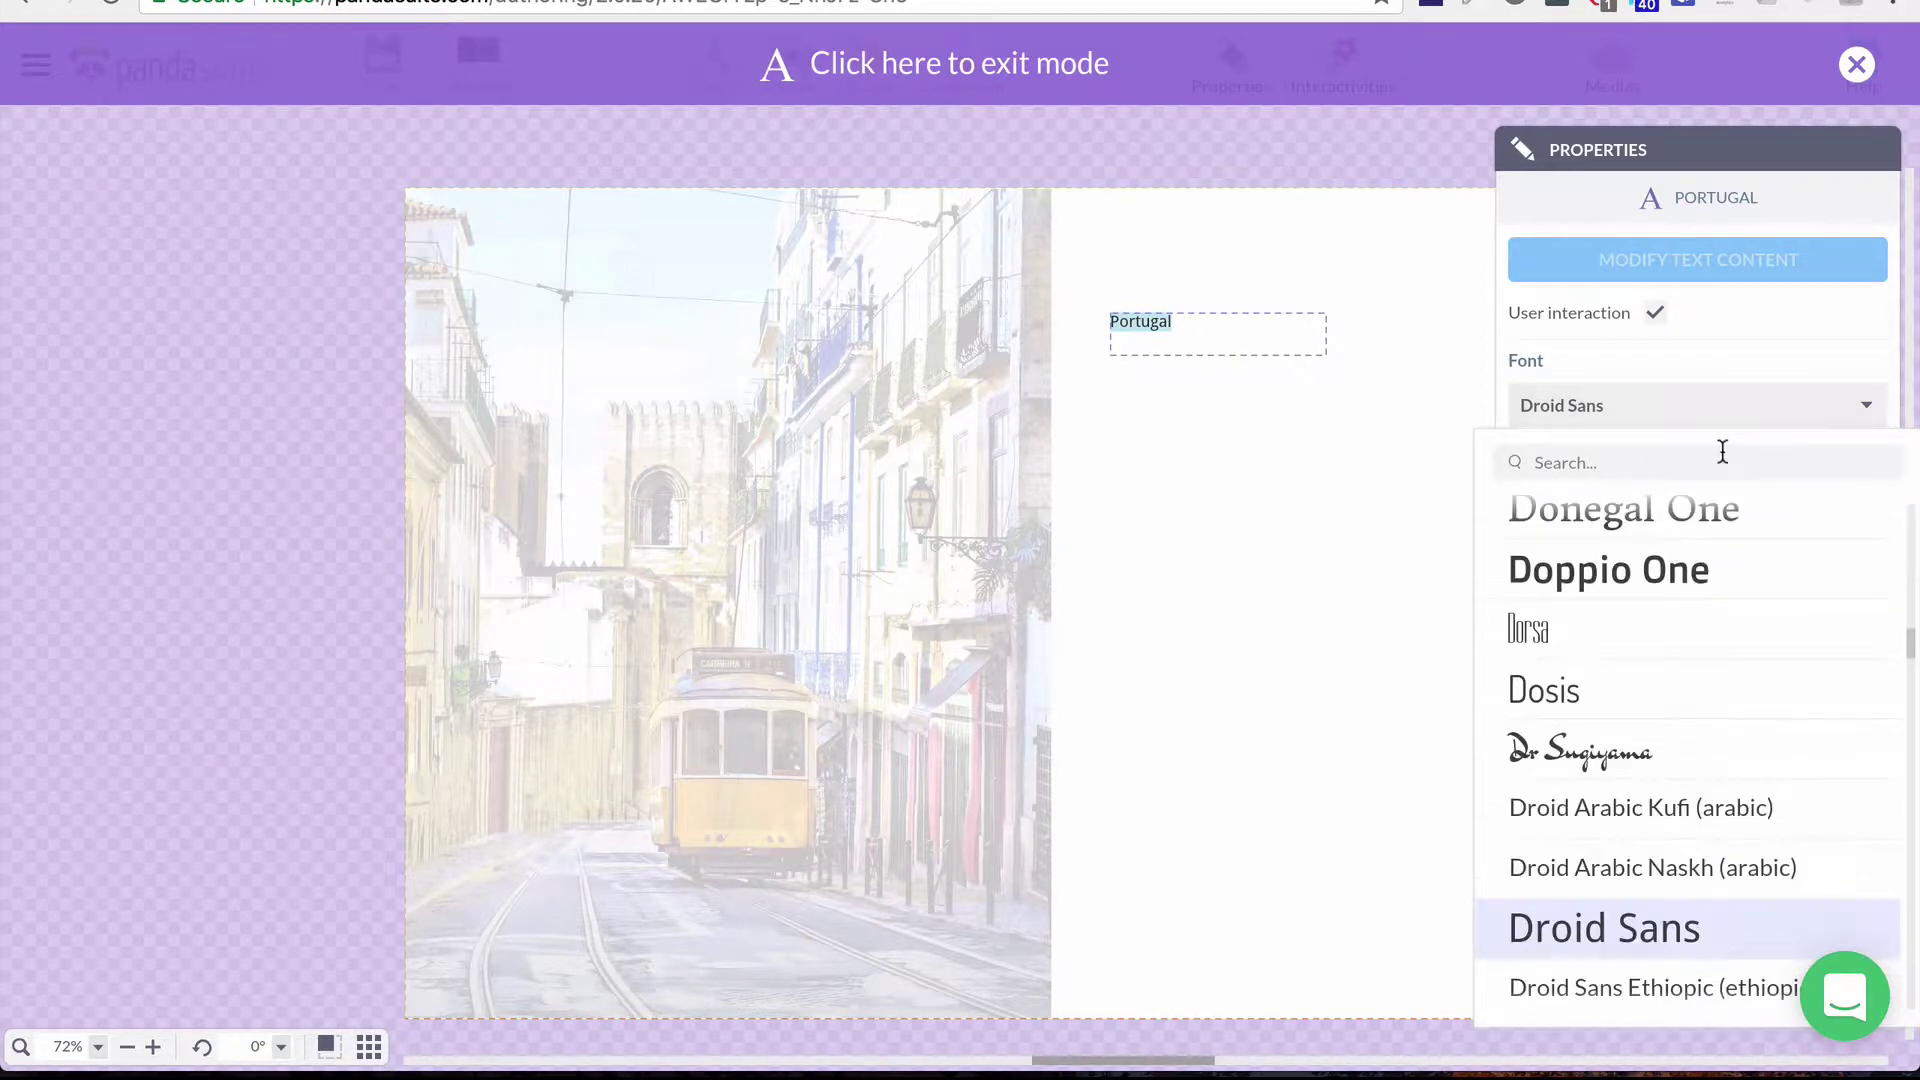
{"action": "type", "text": "amat"}
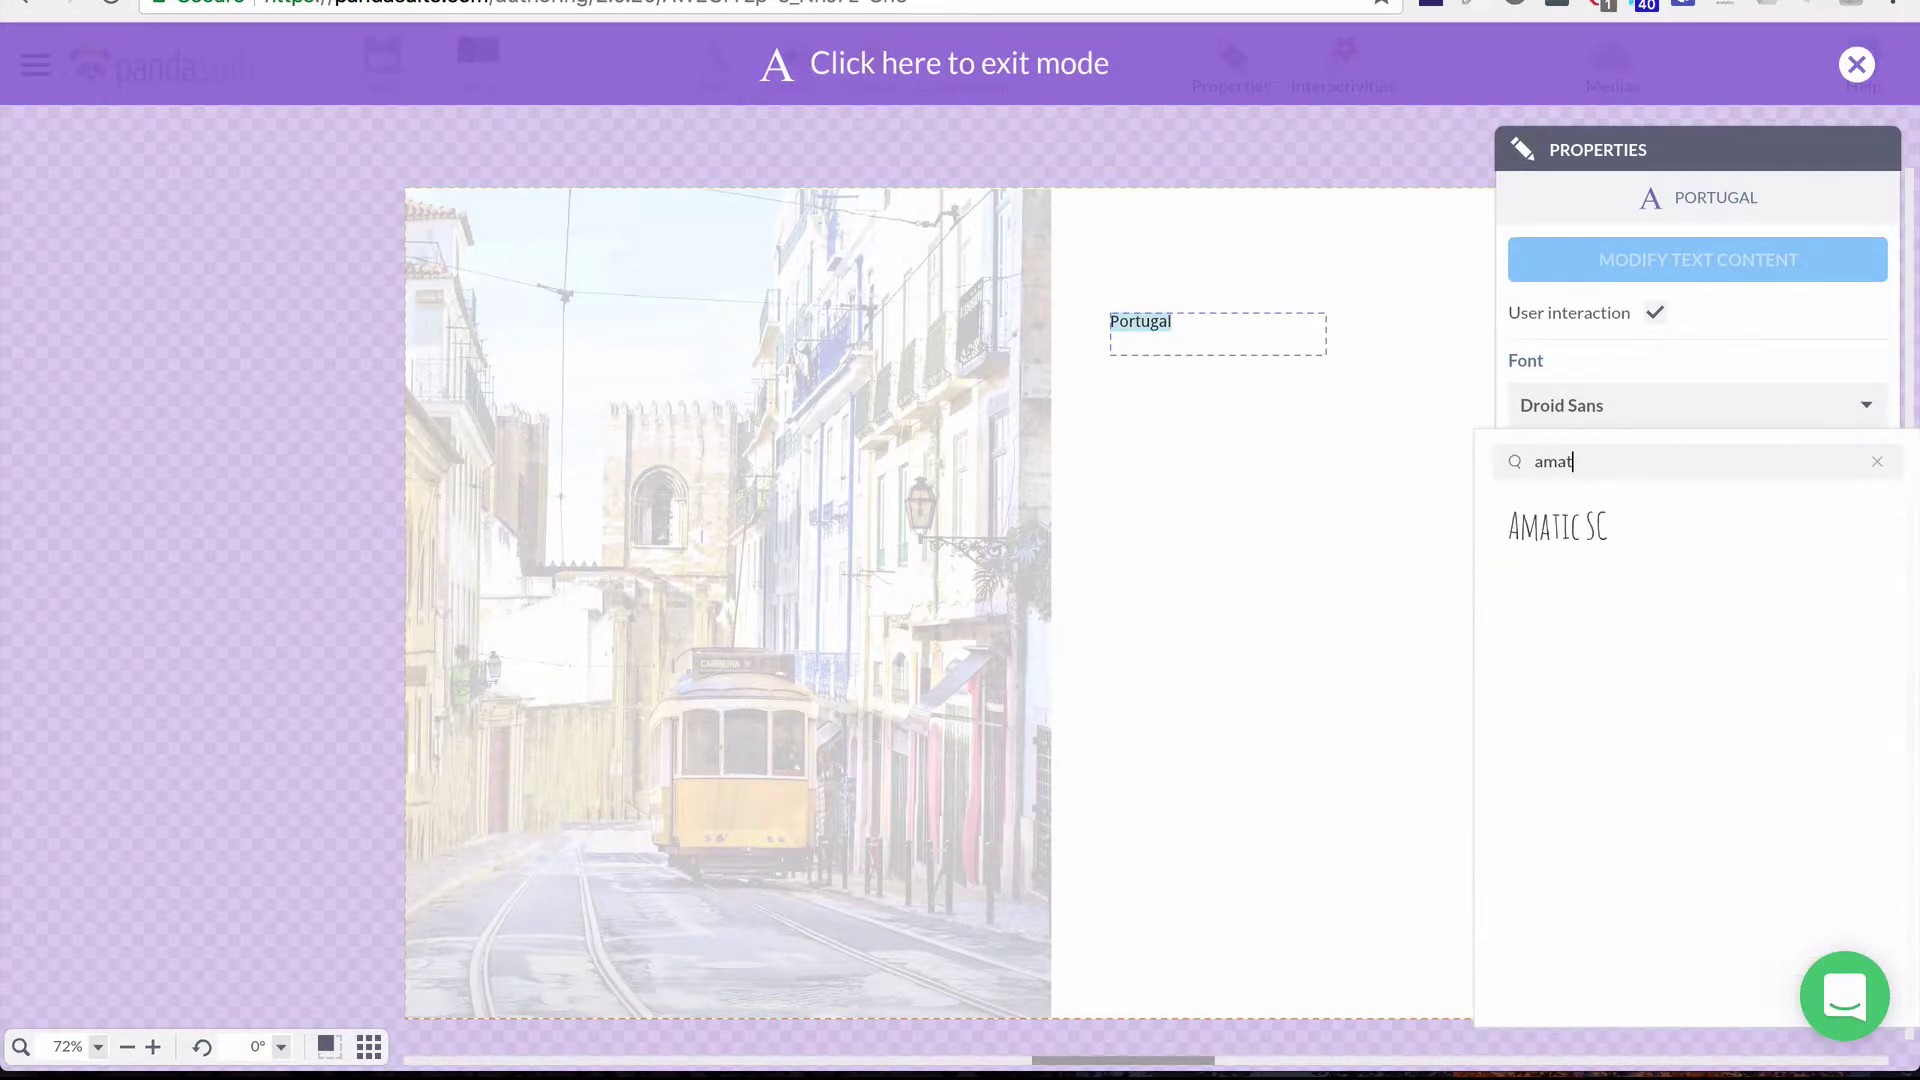
{"action": "left_click", "coordinate": [1690, 515]}
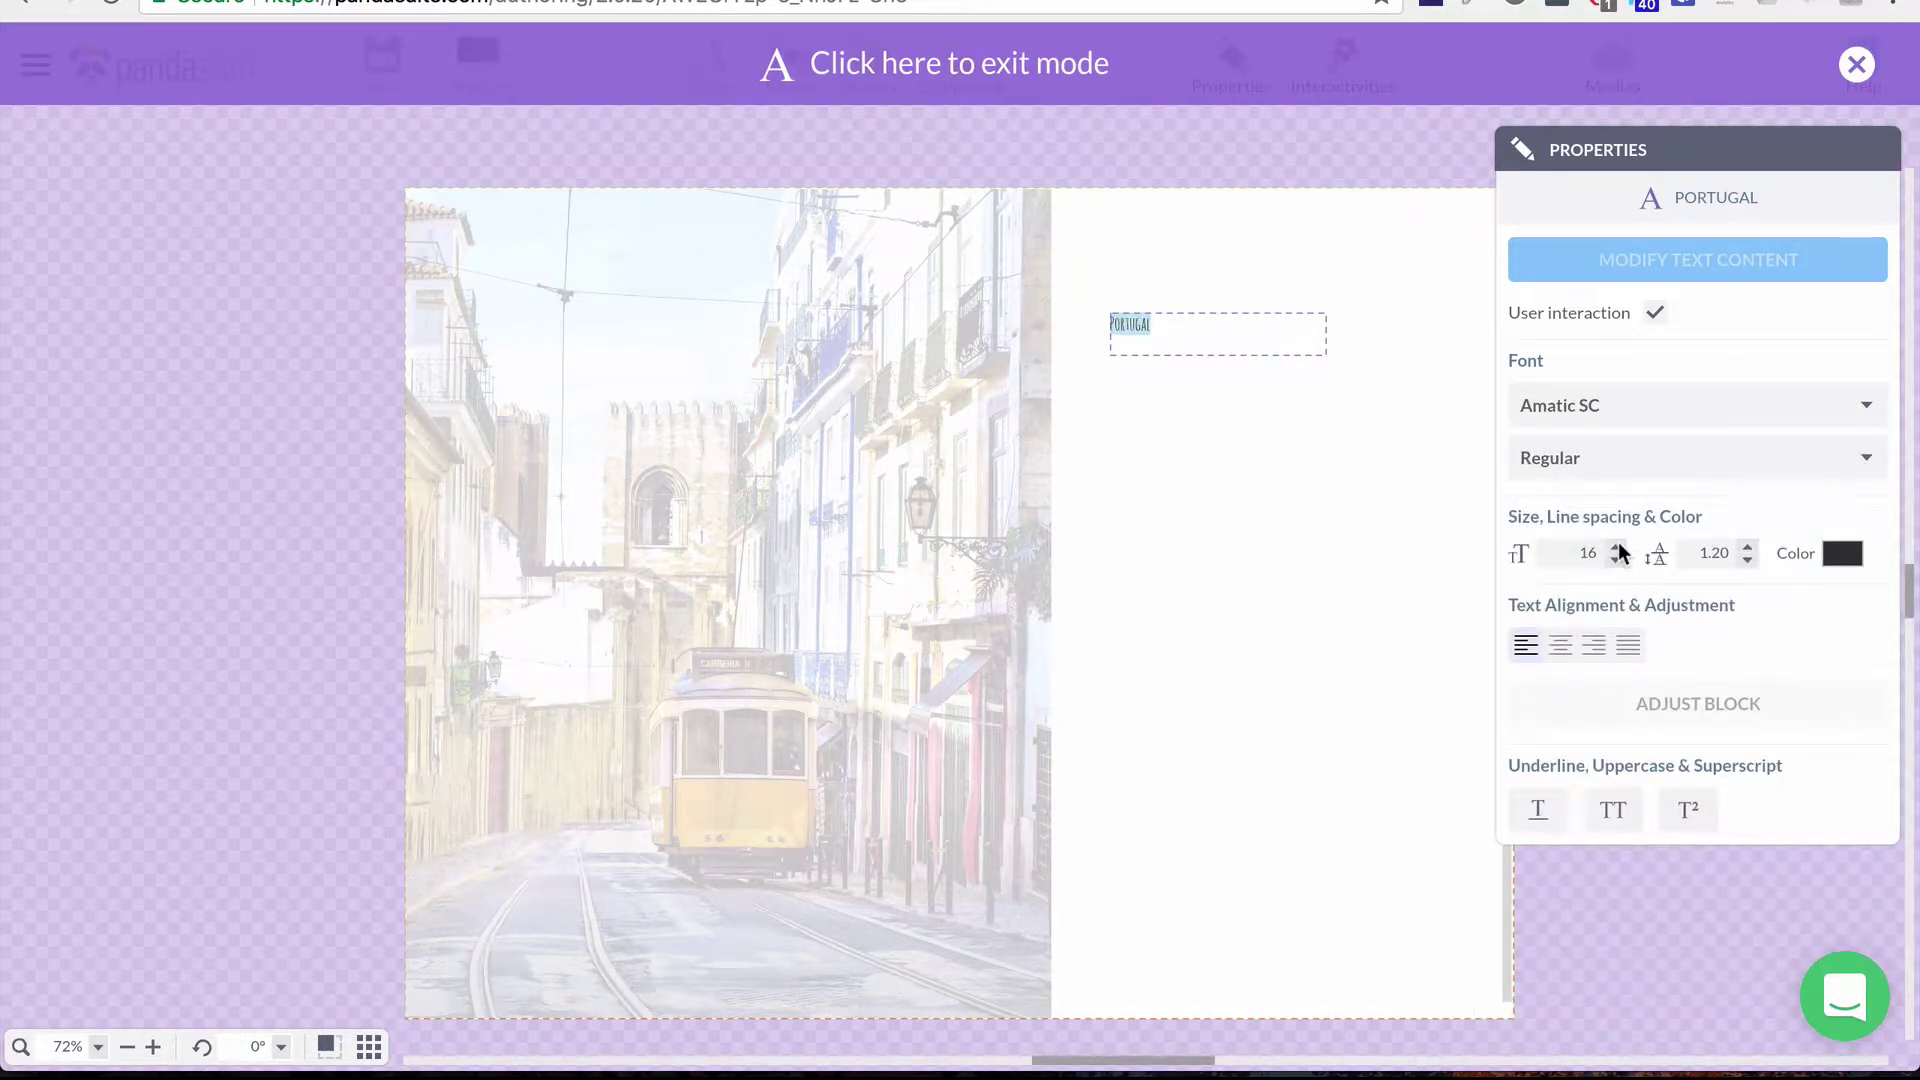
{"action": "left_click_drag", "start_coordinate": [1617, 545], "coordinate": [1618, 545]}
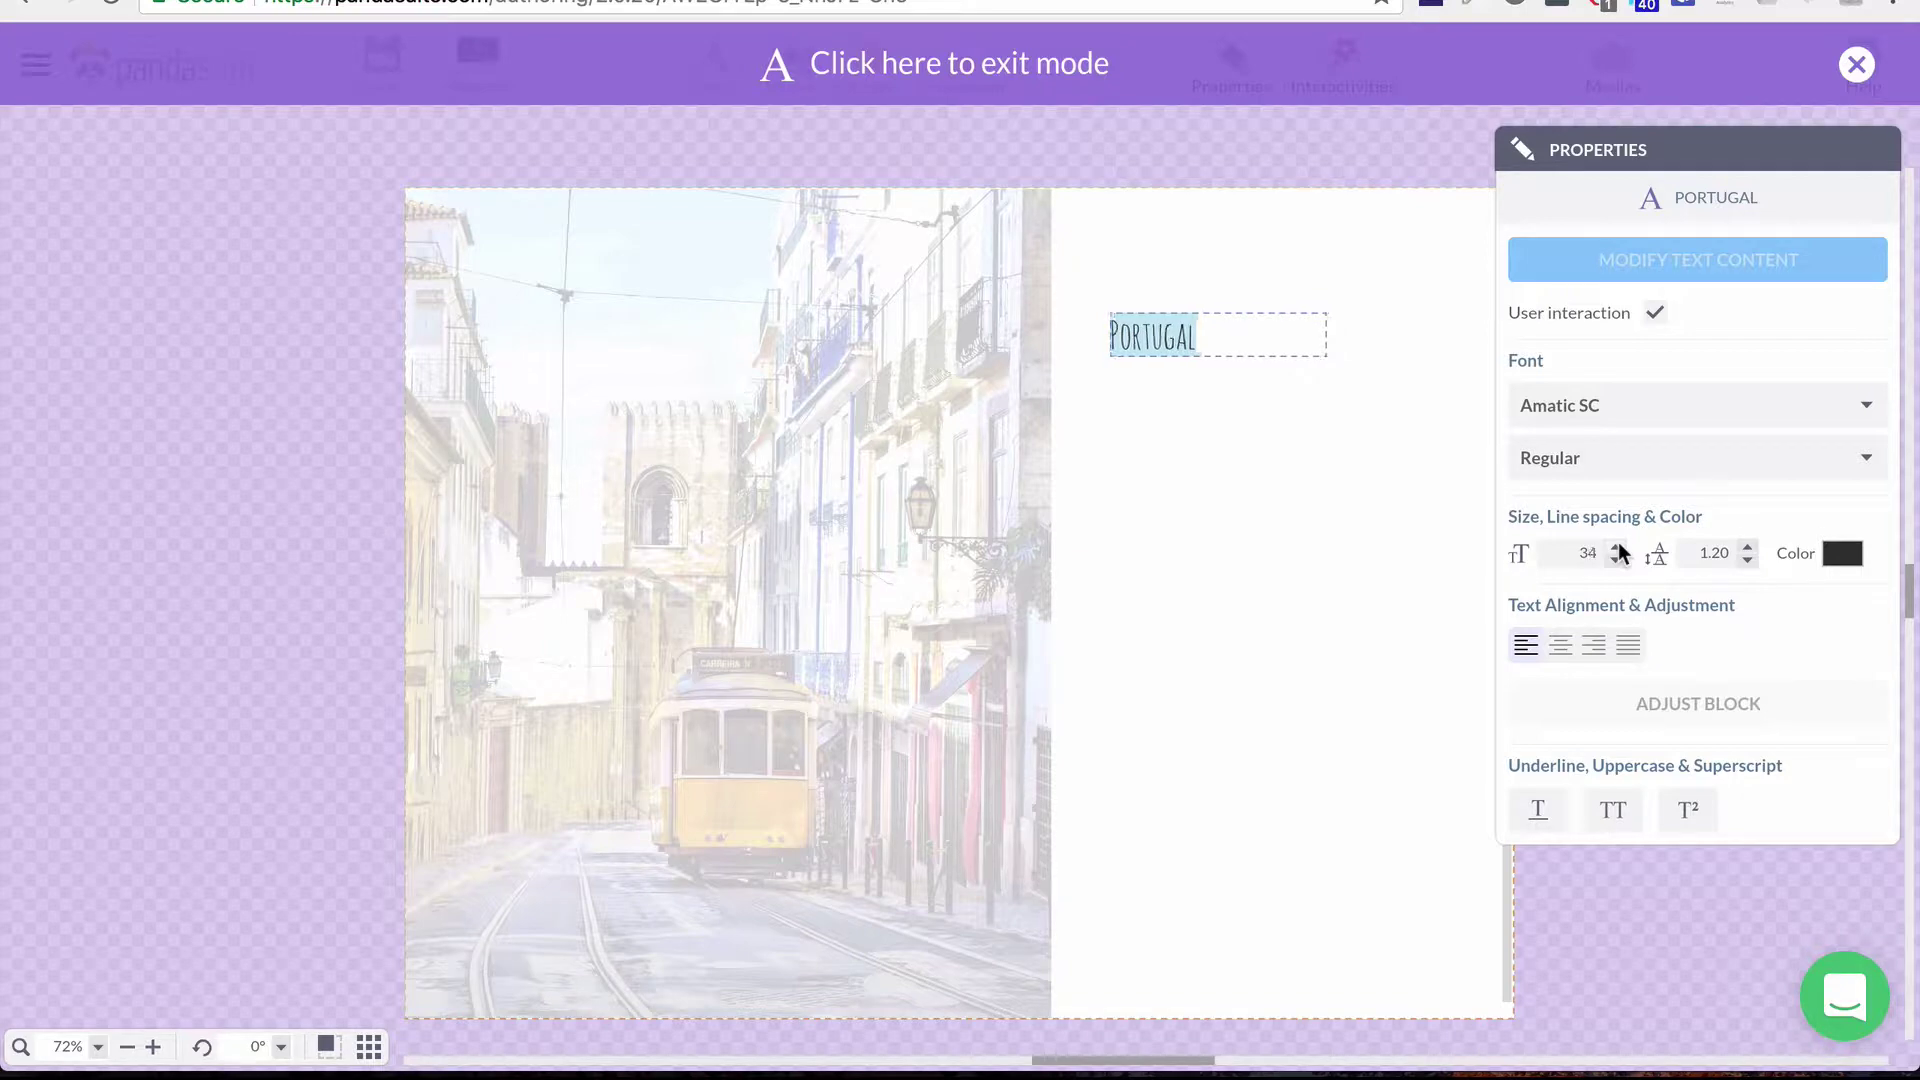
{"action": "left_click", "coordinate": [1390, 582]}
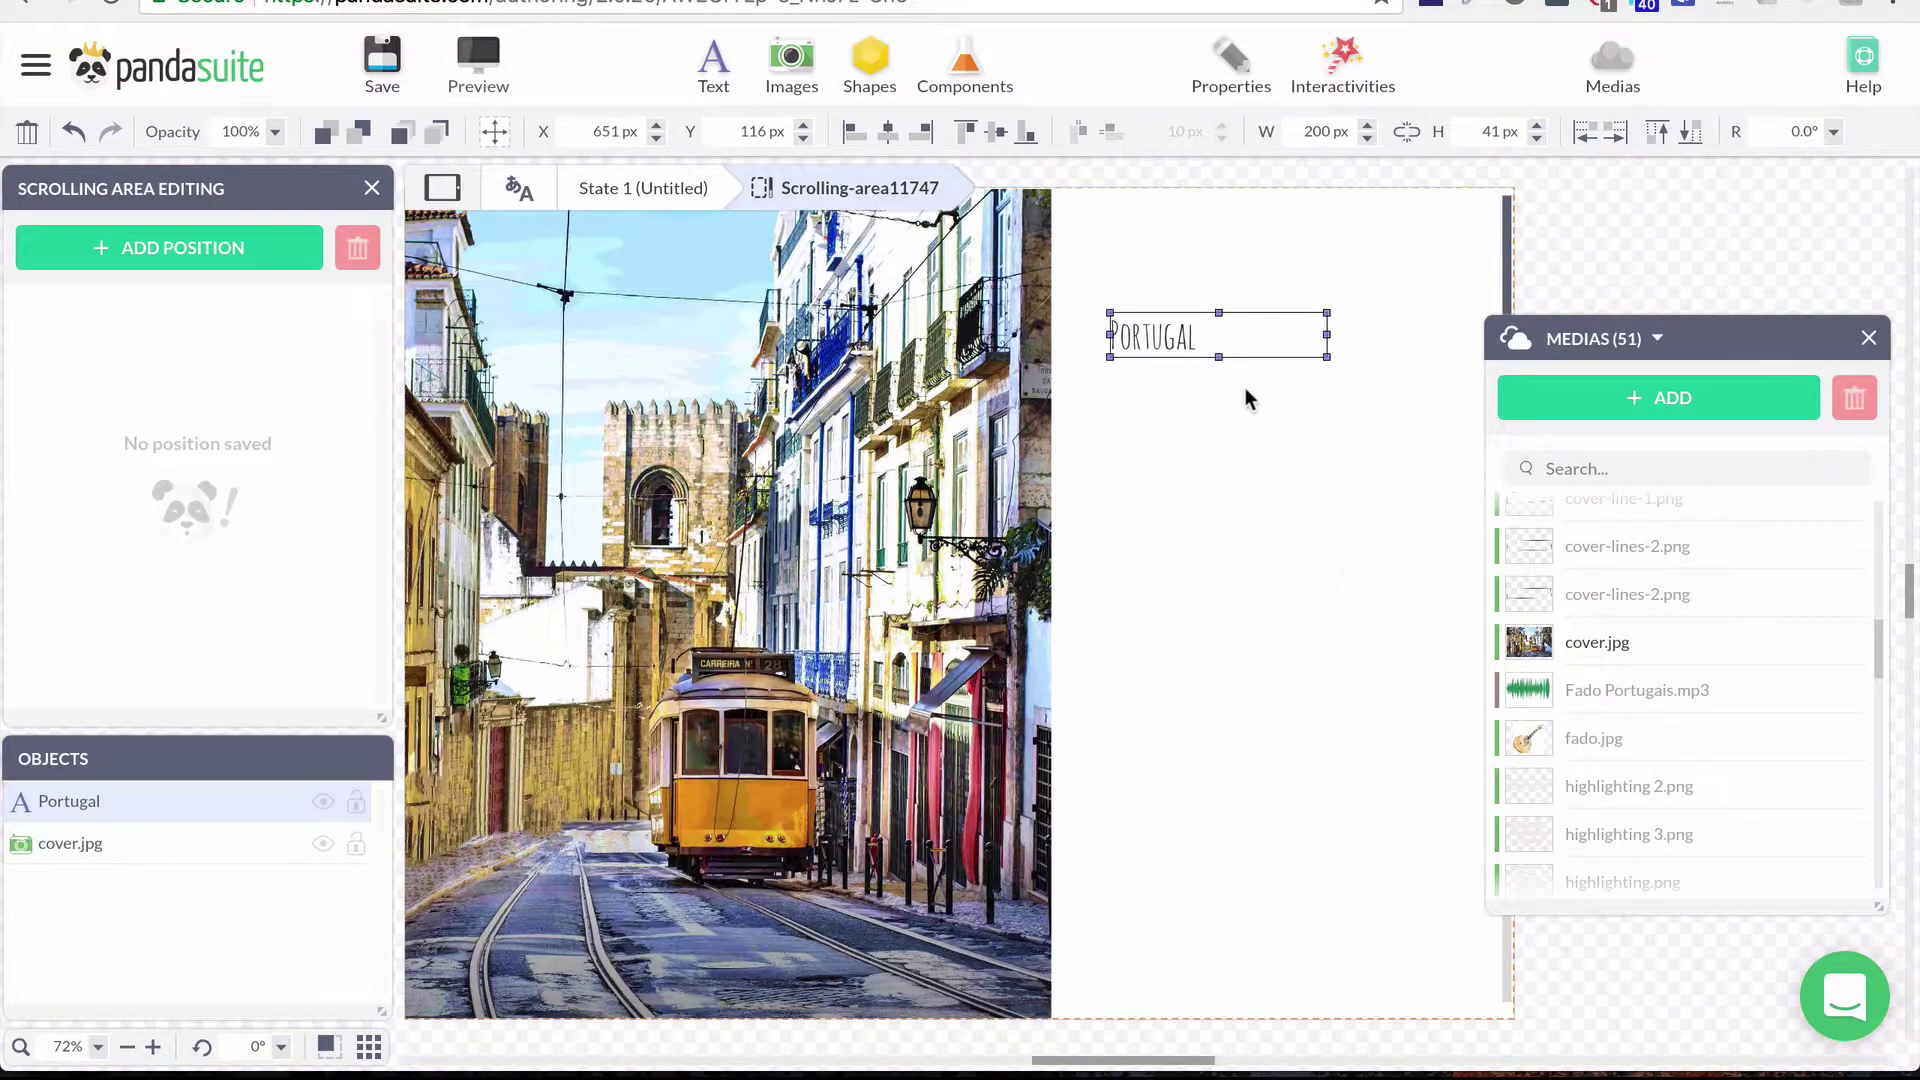
Step: Duplicate it below as 'Lisbon', size 74, bold, colour FFBD0B
{"action": "left_click_drag", "start_coordinate": [1193, 347], "coordinate": [1093, 381]}
{"action": "double_click", "coordinate": [1184, 384]}
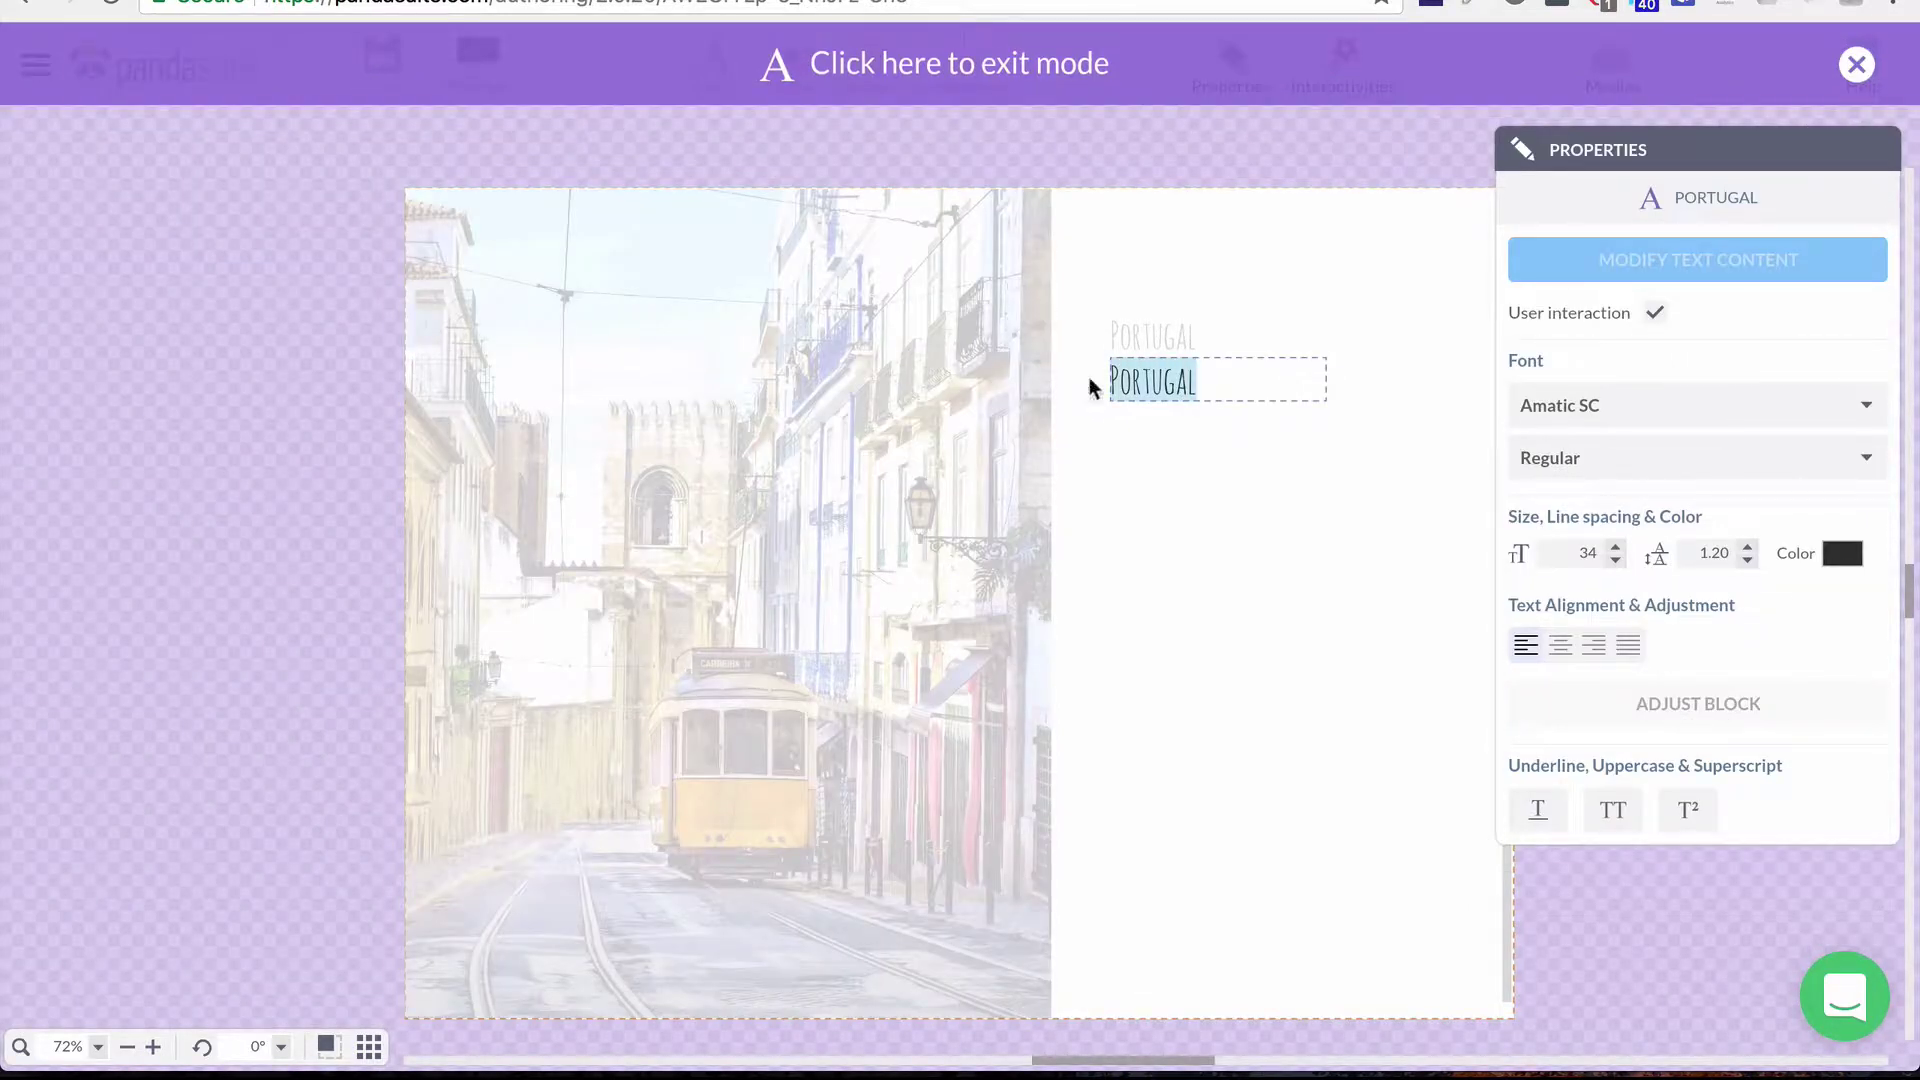
{"action": "type", "text": "Lisbon"}
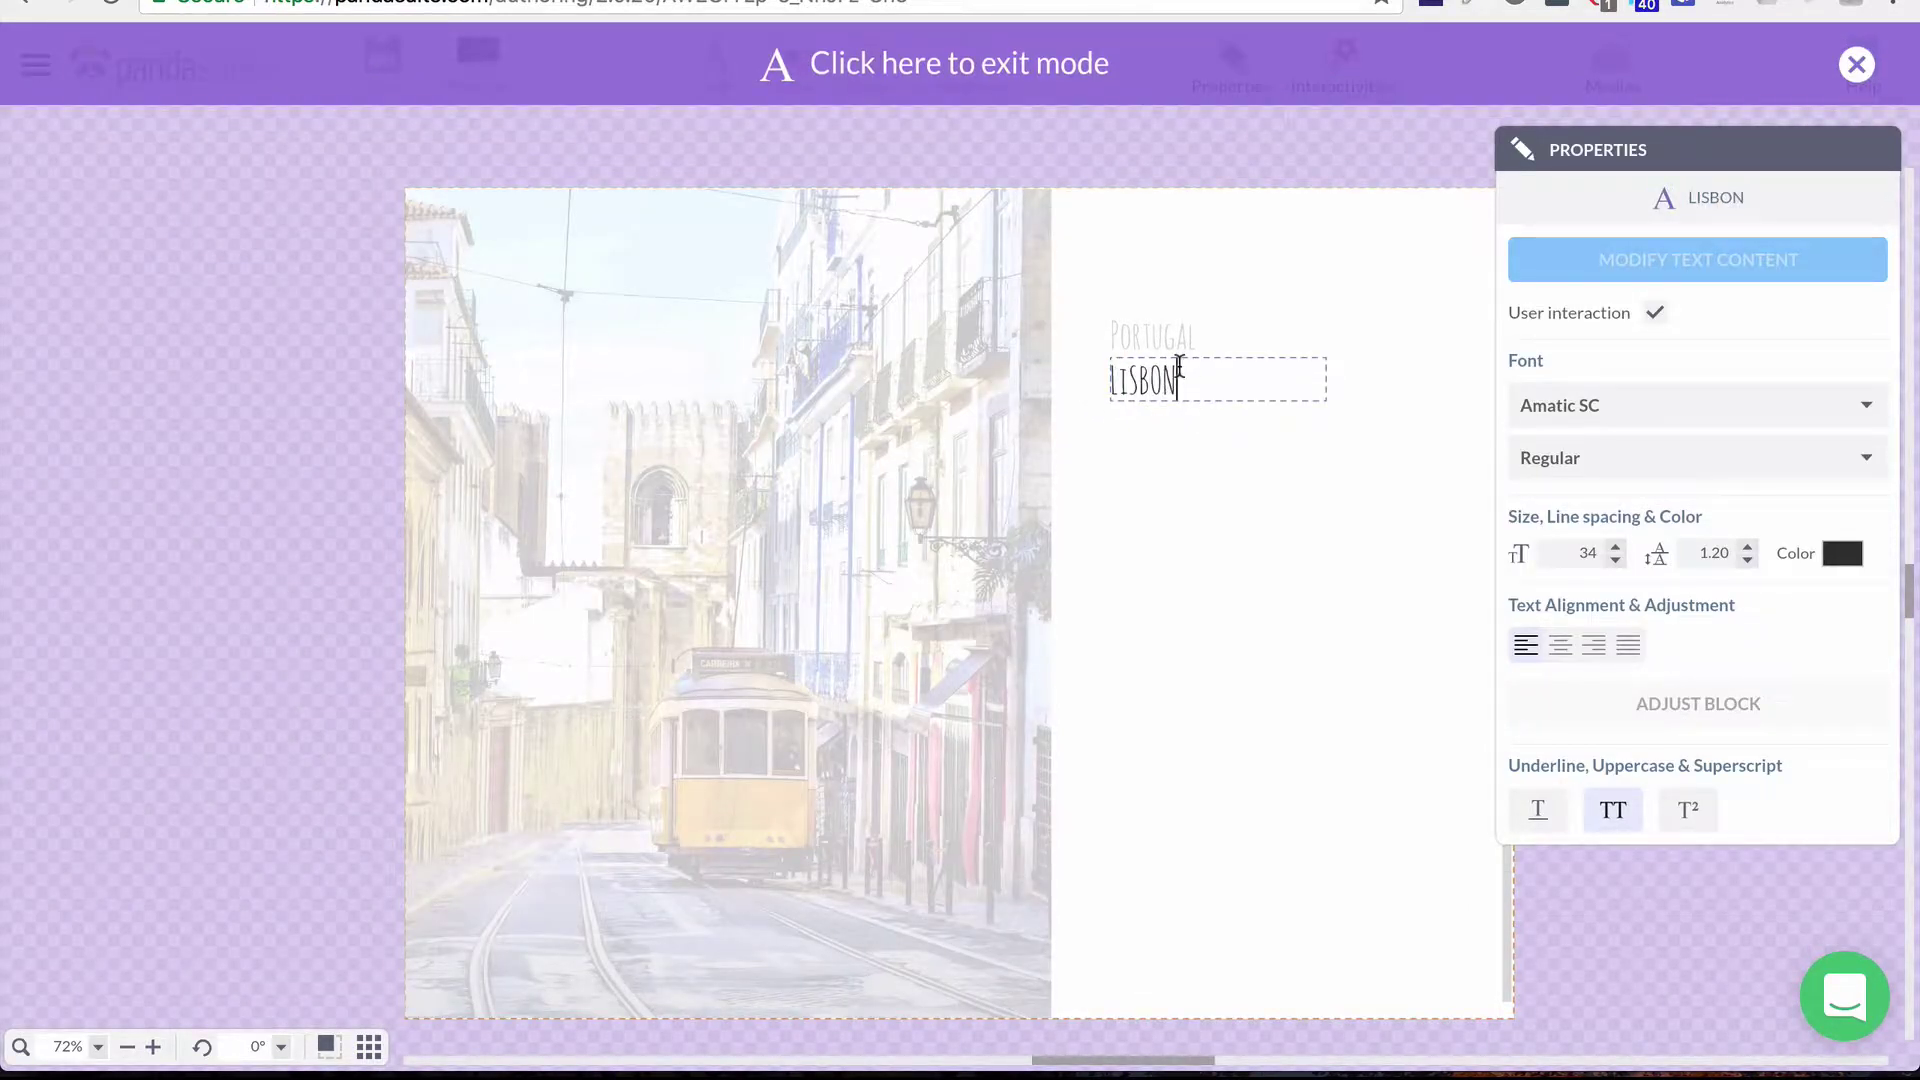
{"action": "left_click_drag", "start_coordinate": [1190, 380], "coordinate": [1058, 385]}
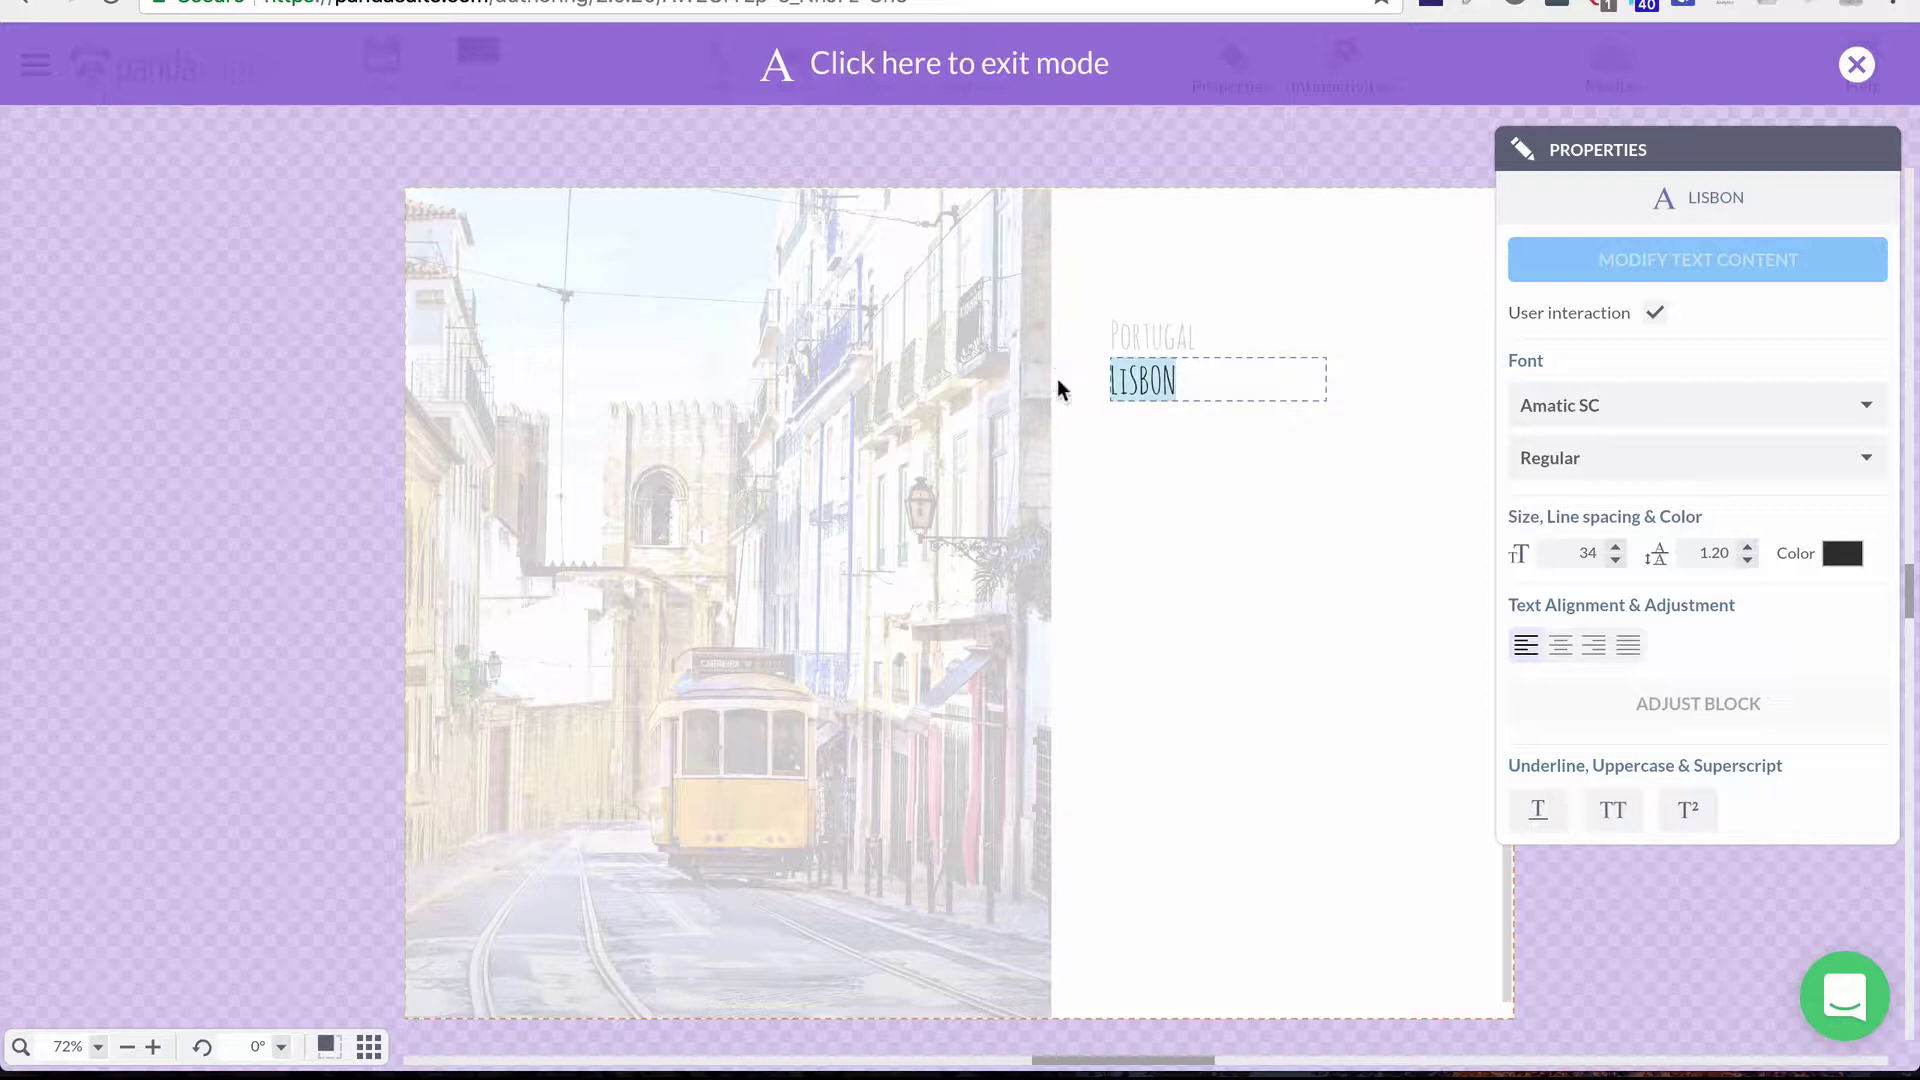
{"action": "left_click", "coordinate": [1611, 546]}
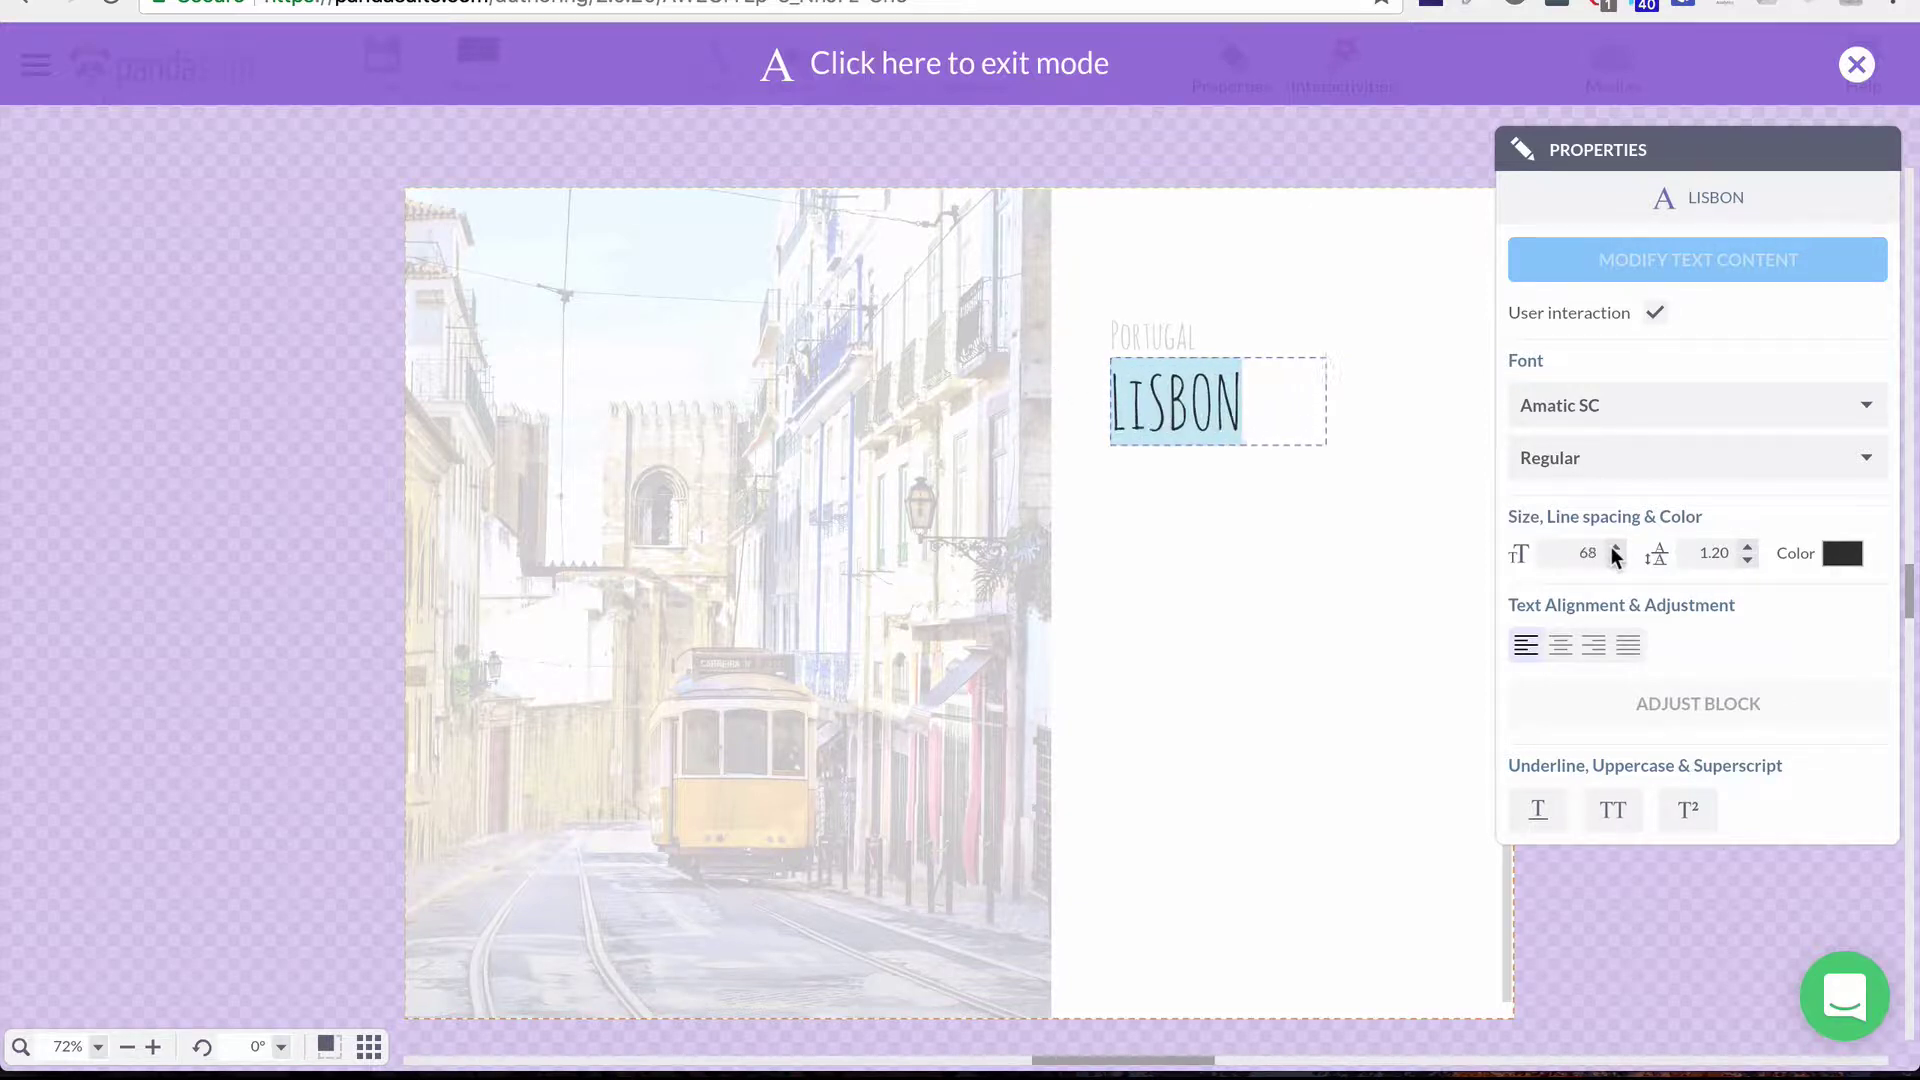
{"action": "left_click", "coordinate": [1620, 462]}
{"action": "left_click", "coordinate": [1588, 566]}
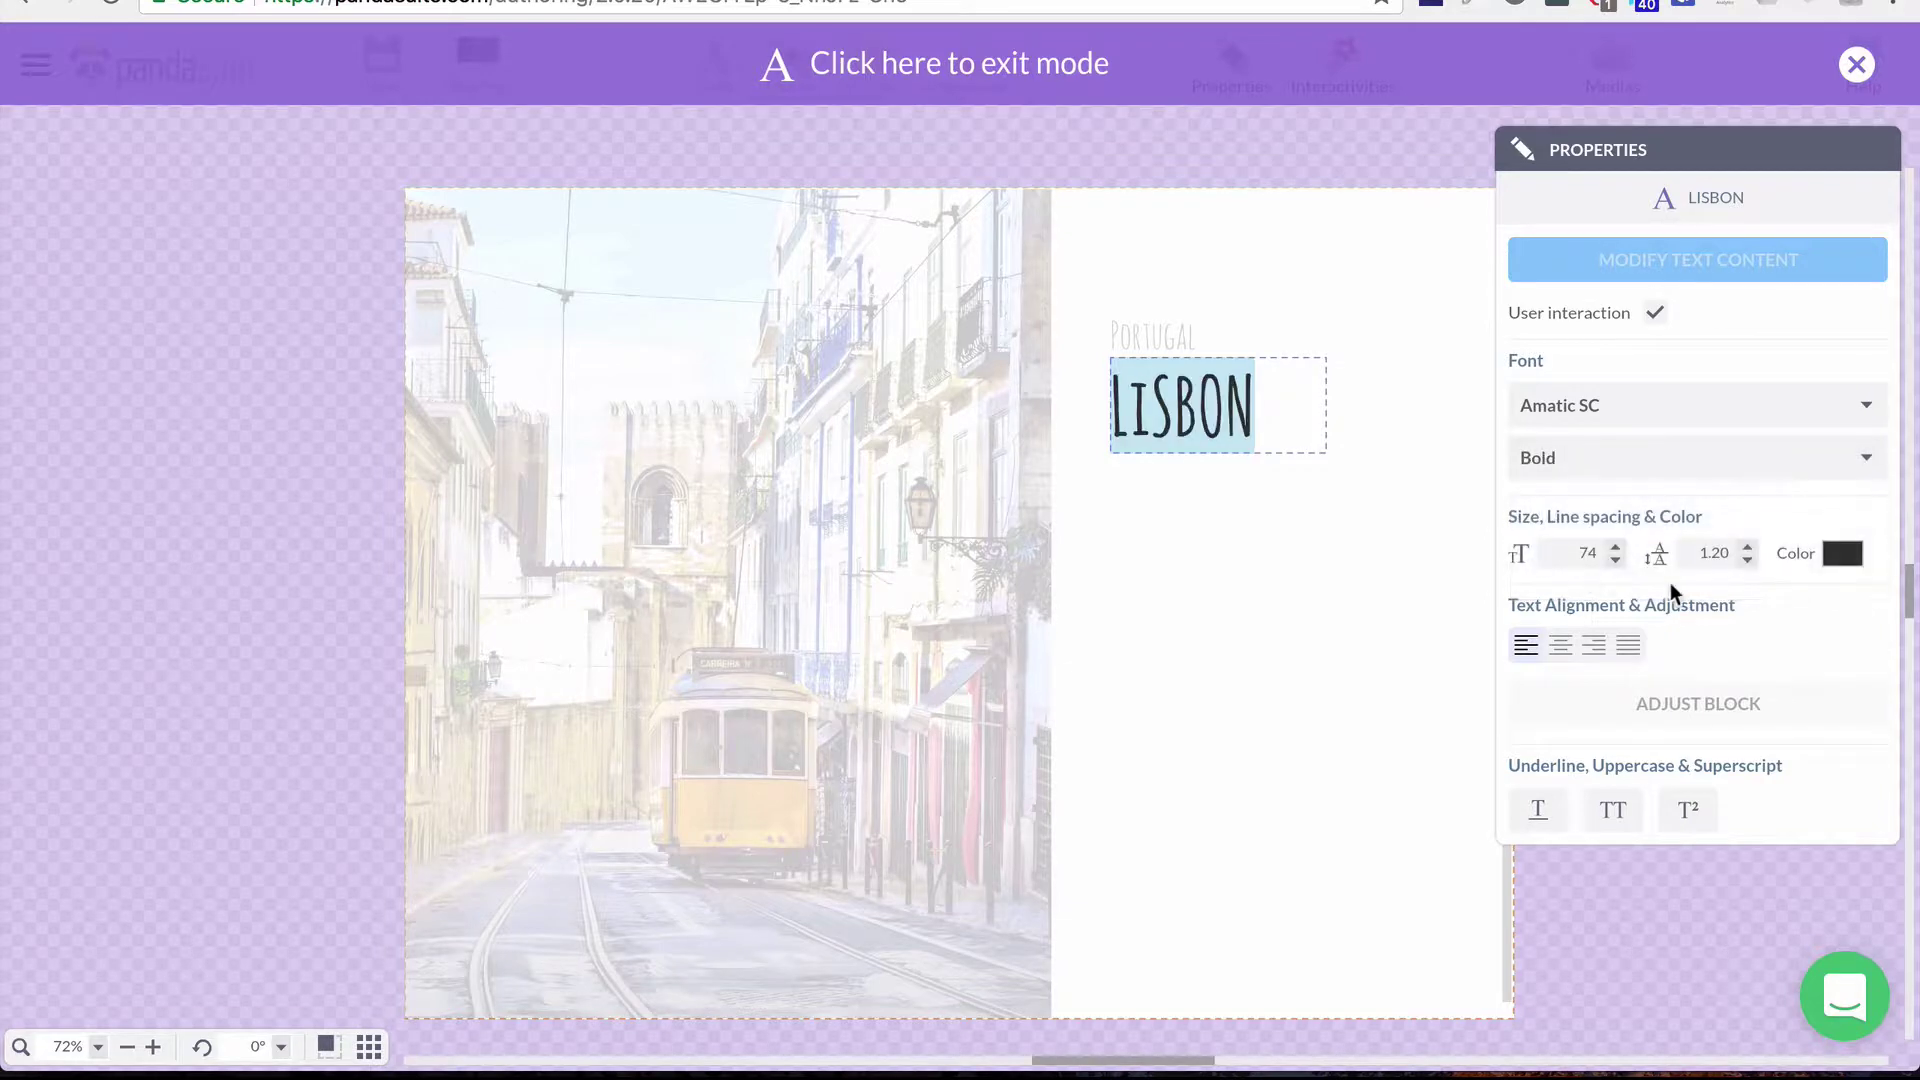
{"action": "left_click", "coordinate": [1844, 555]}
{"action": "left_click", "coordinate": [1612, 670]}
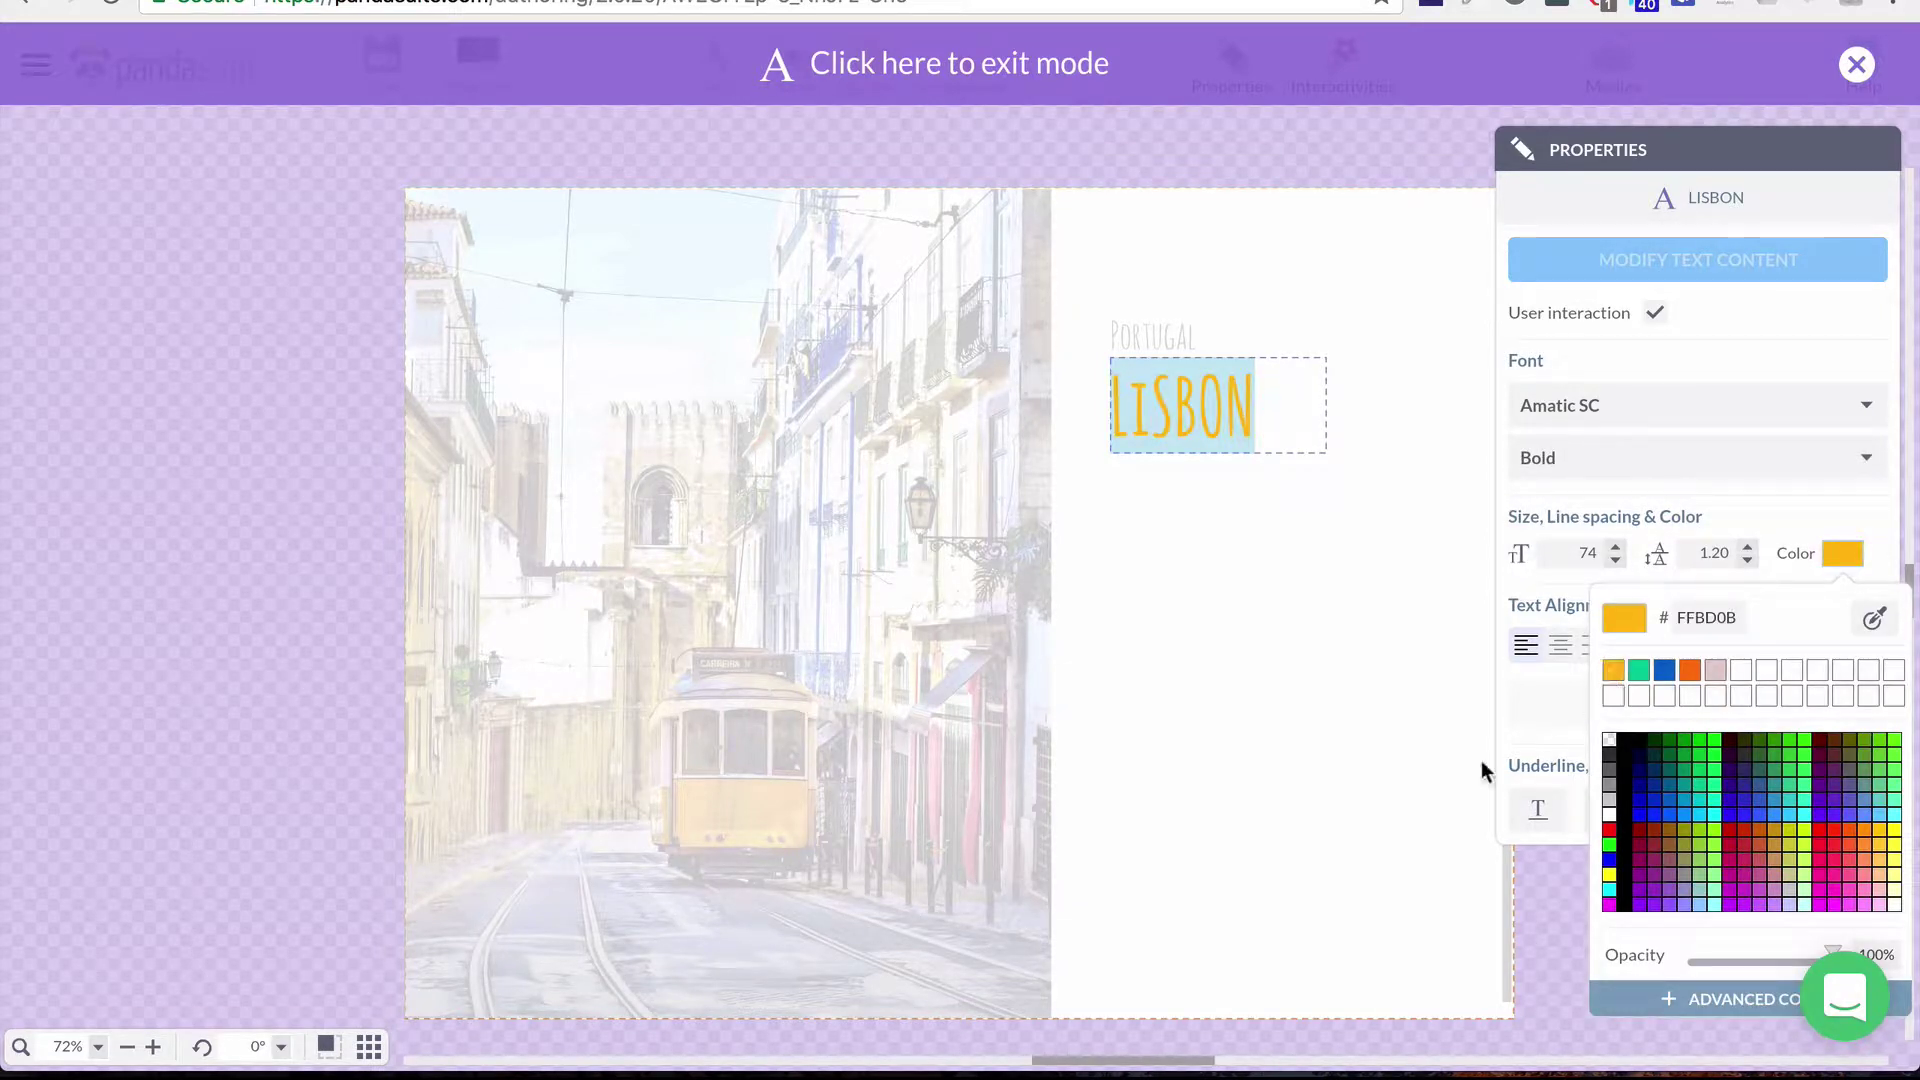
{"action": "left_click", "coordinate": [1270, 616]}
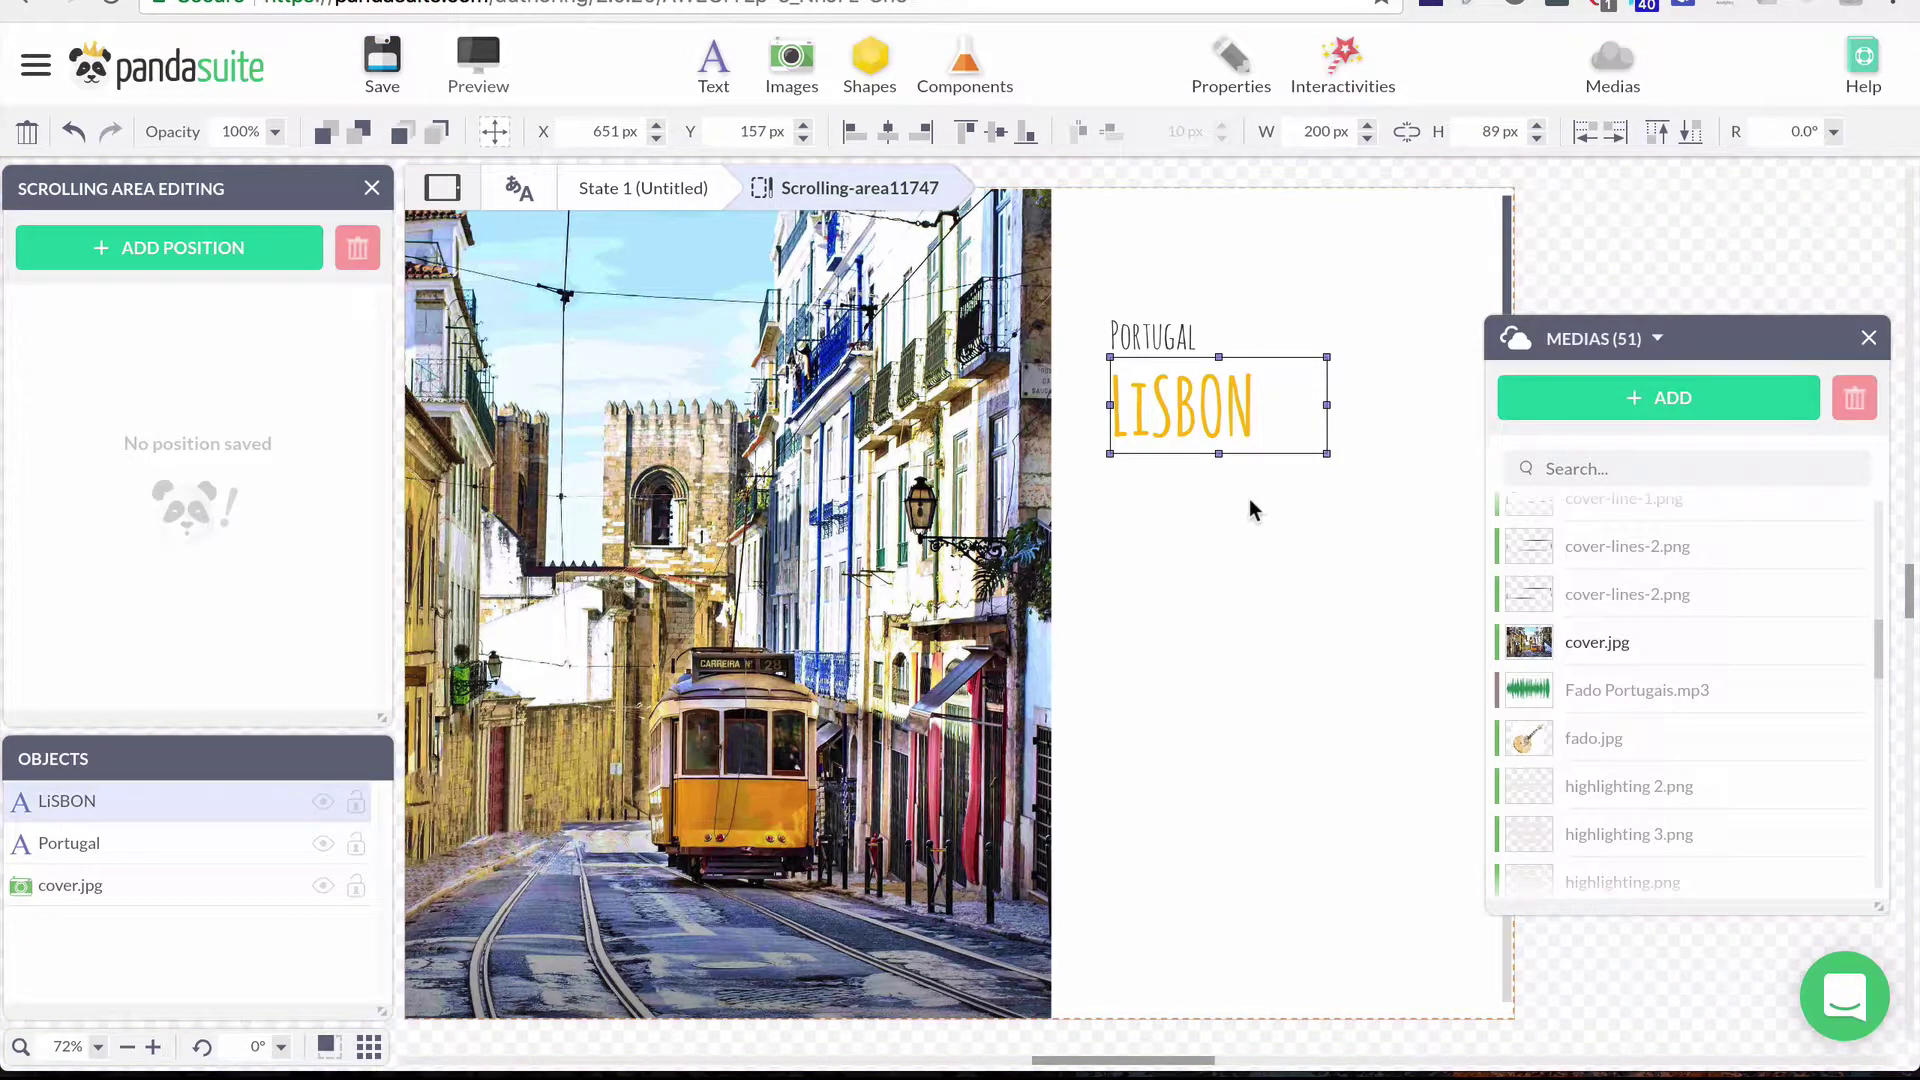
{"action": "left_click", "coordinate": [710, 72]}
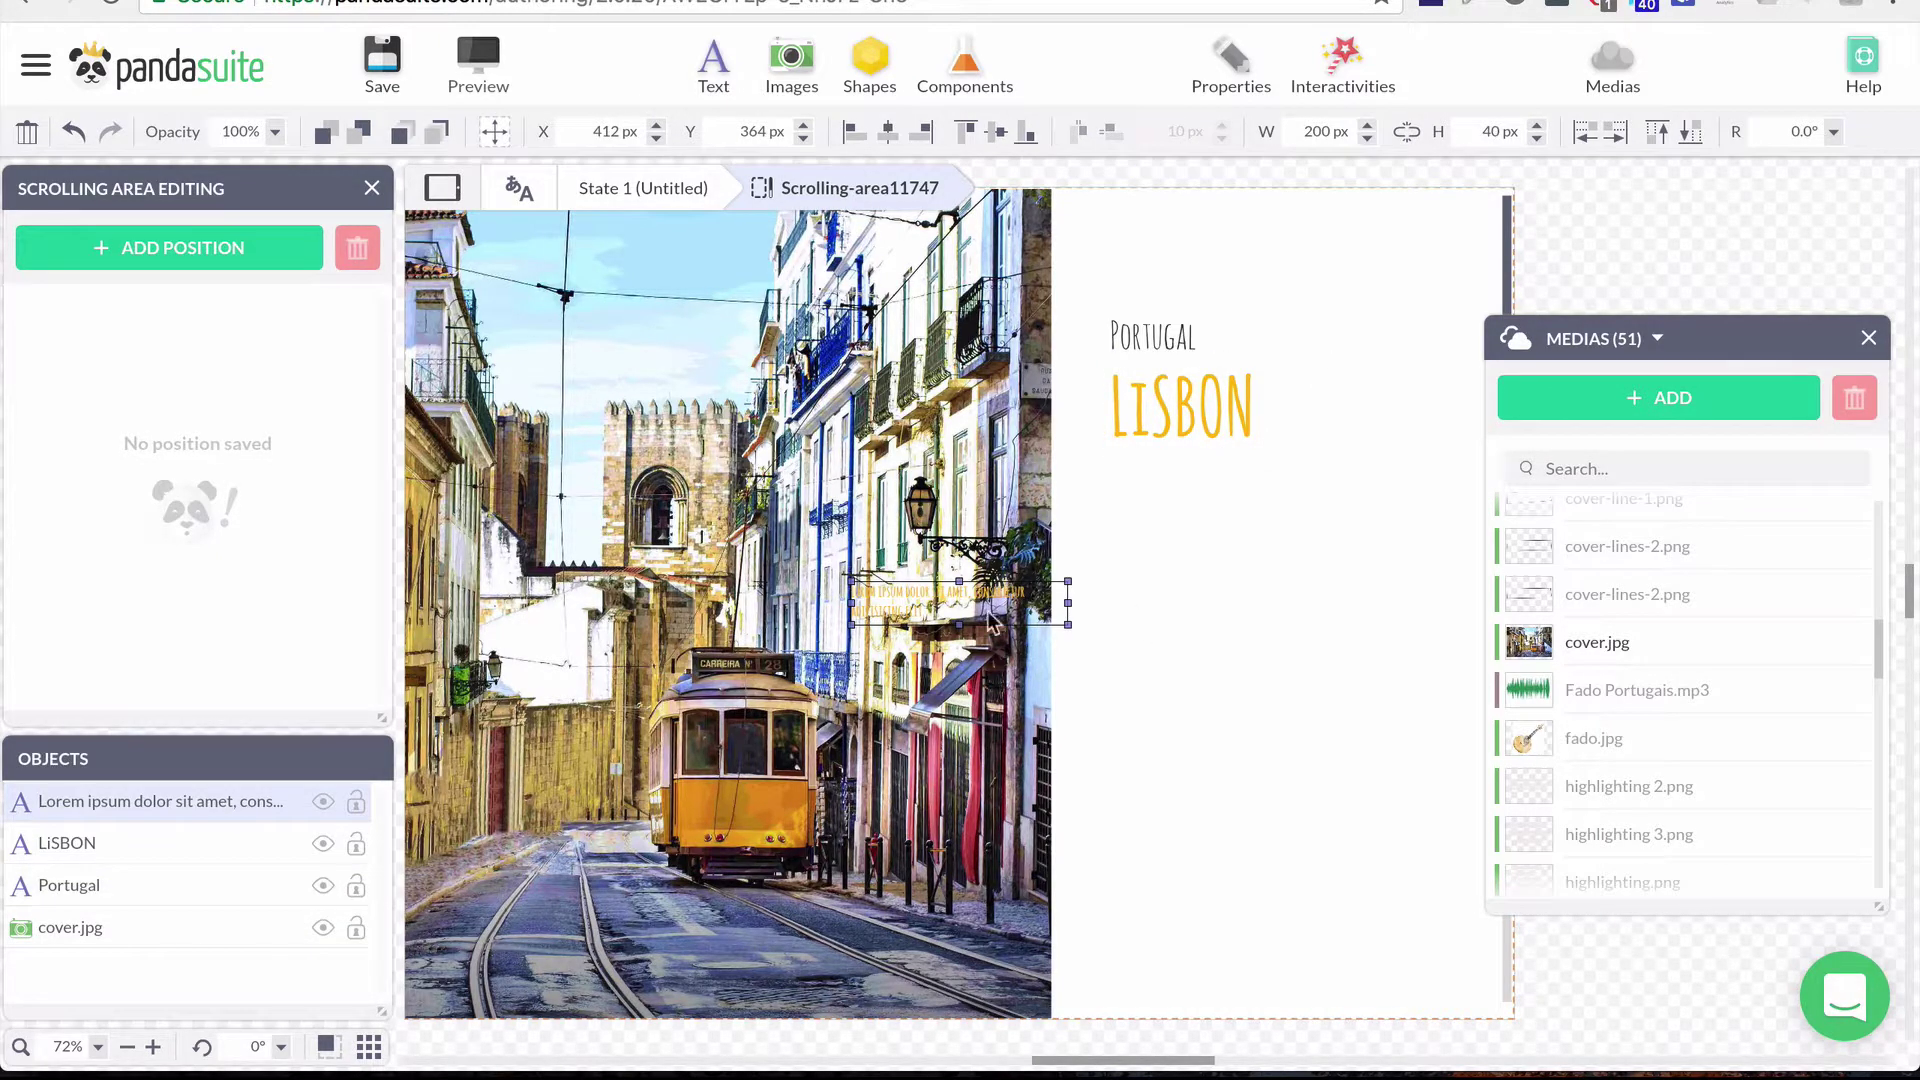
Step: Place the new Lorem ipsum box under LISBON at X 651, Y 287, 200 × 97 px
{"action": "left_click_drag", "start_coordinate": [986, 590], "coordinate": [1176, 512]}
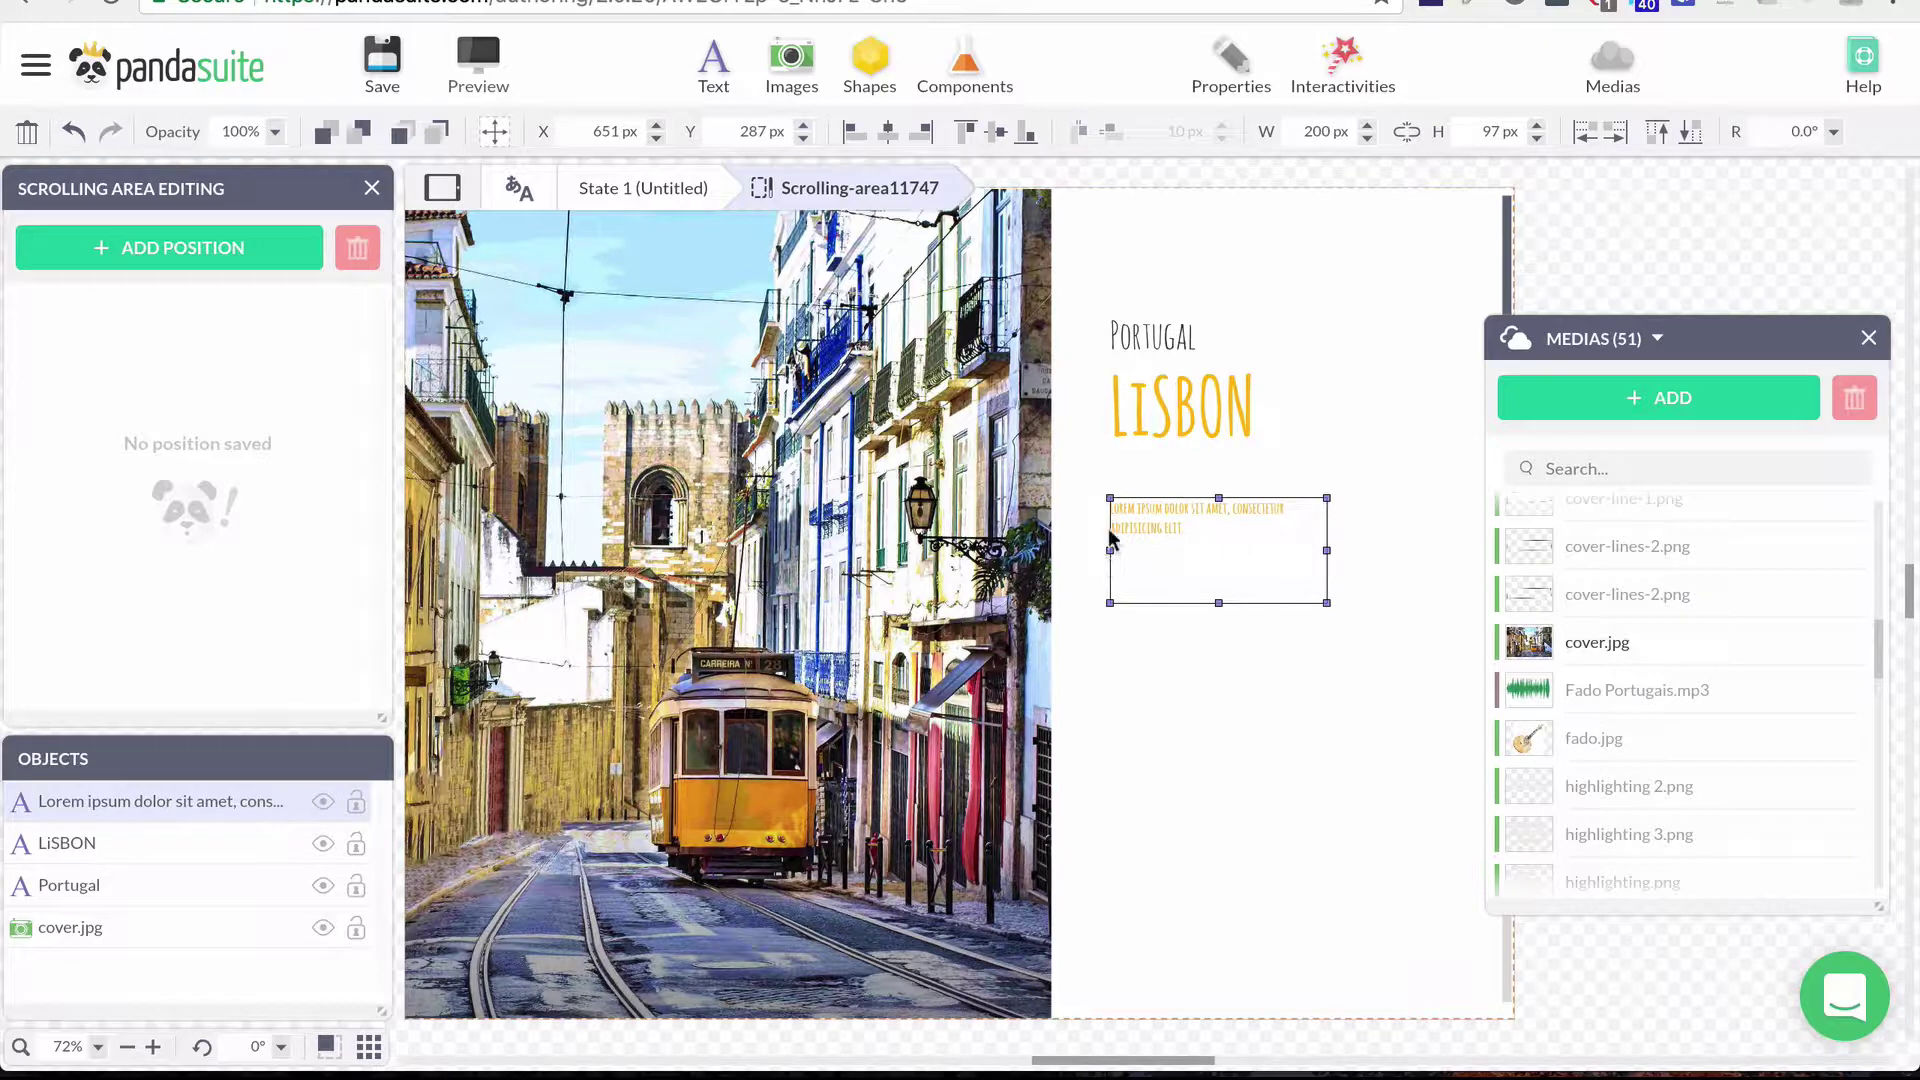
{"action": "left_click", "coordinate": [1231, 62]}
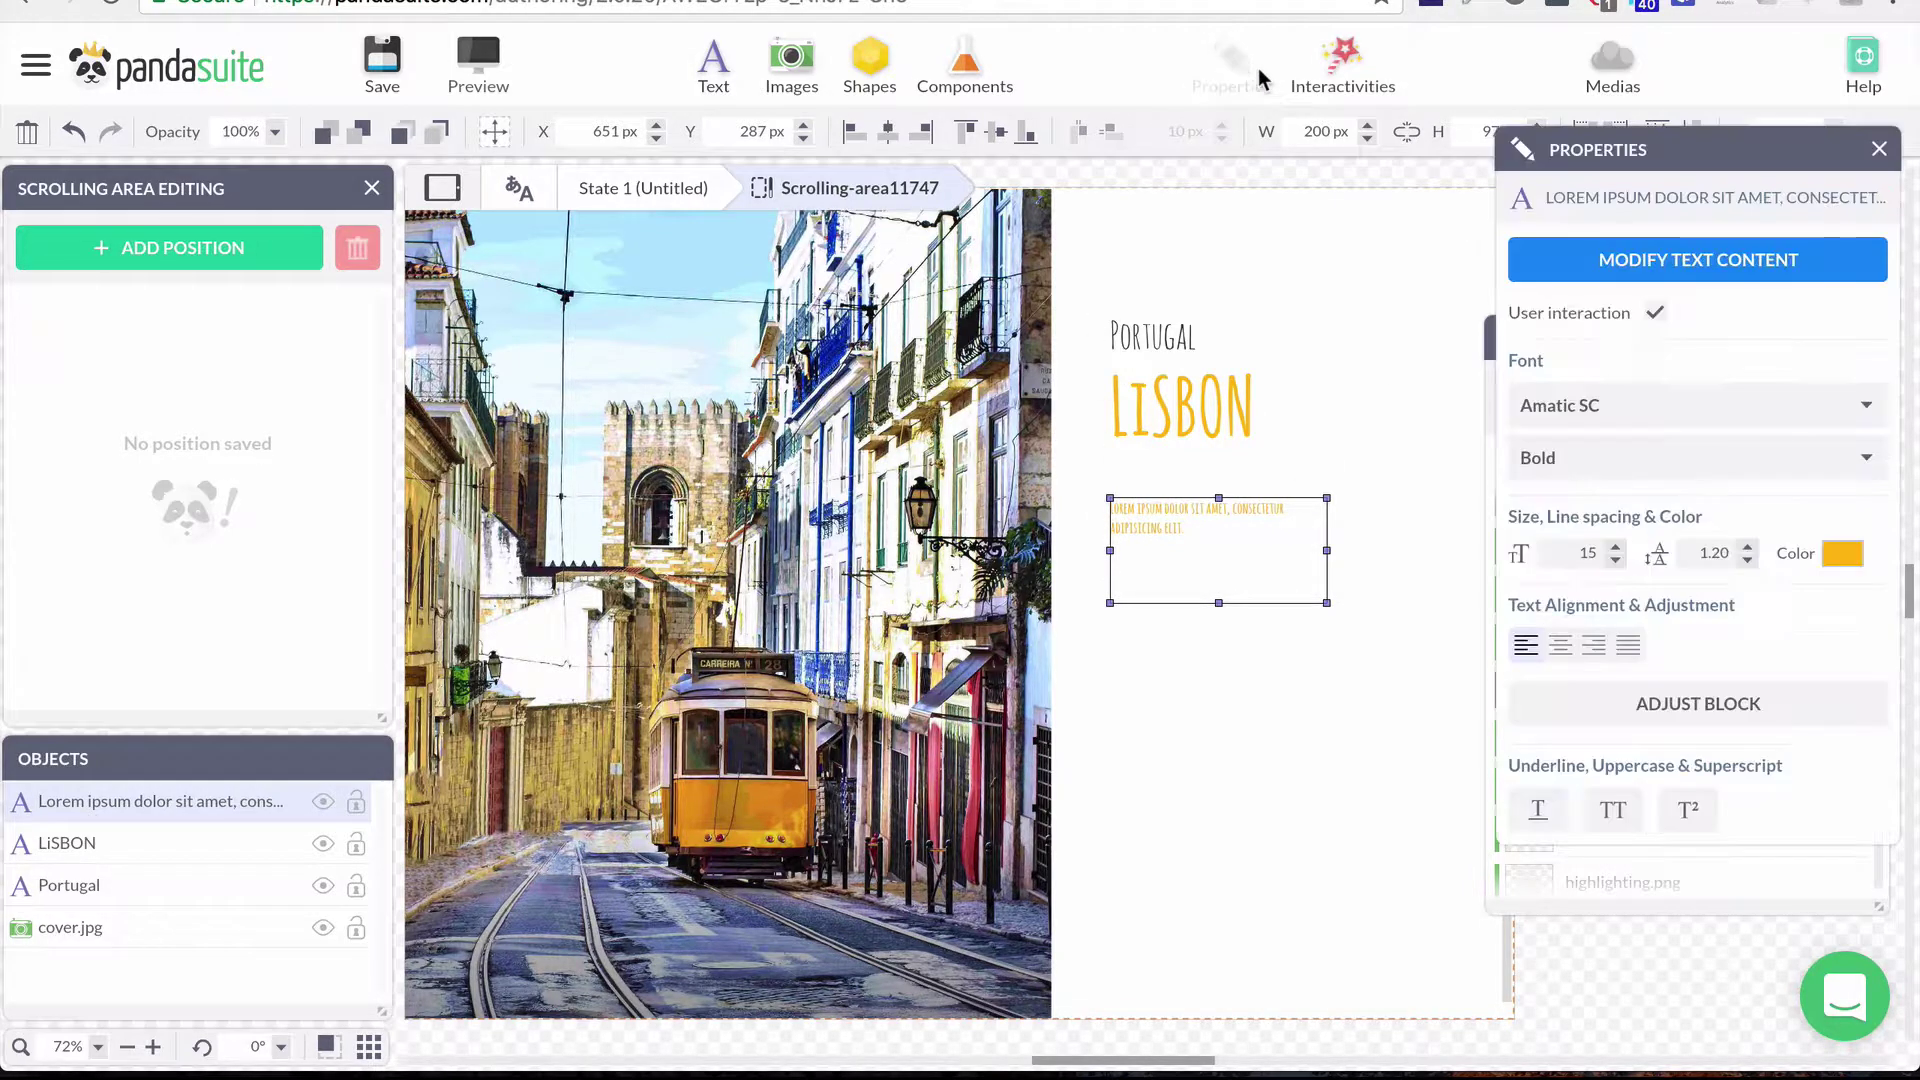
{"action": "left_click", "coordinate": [1841, 554]}
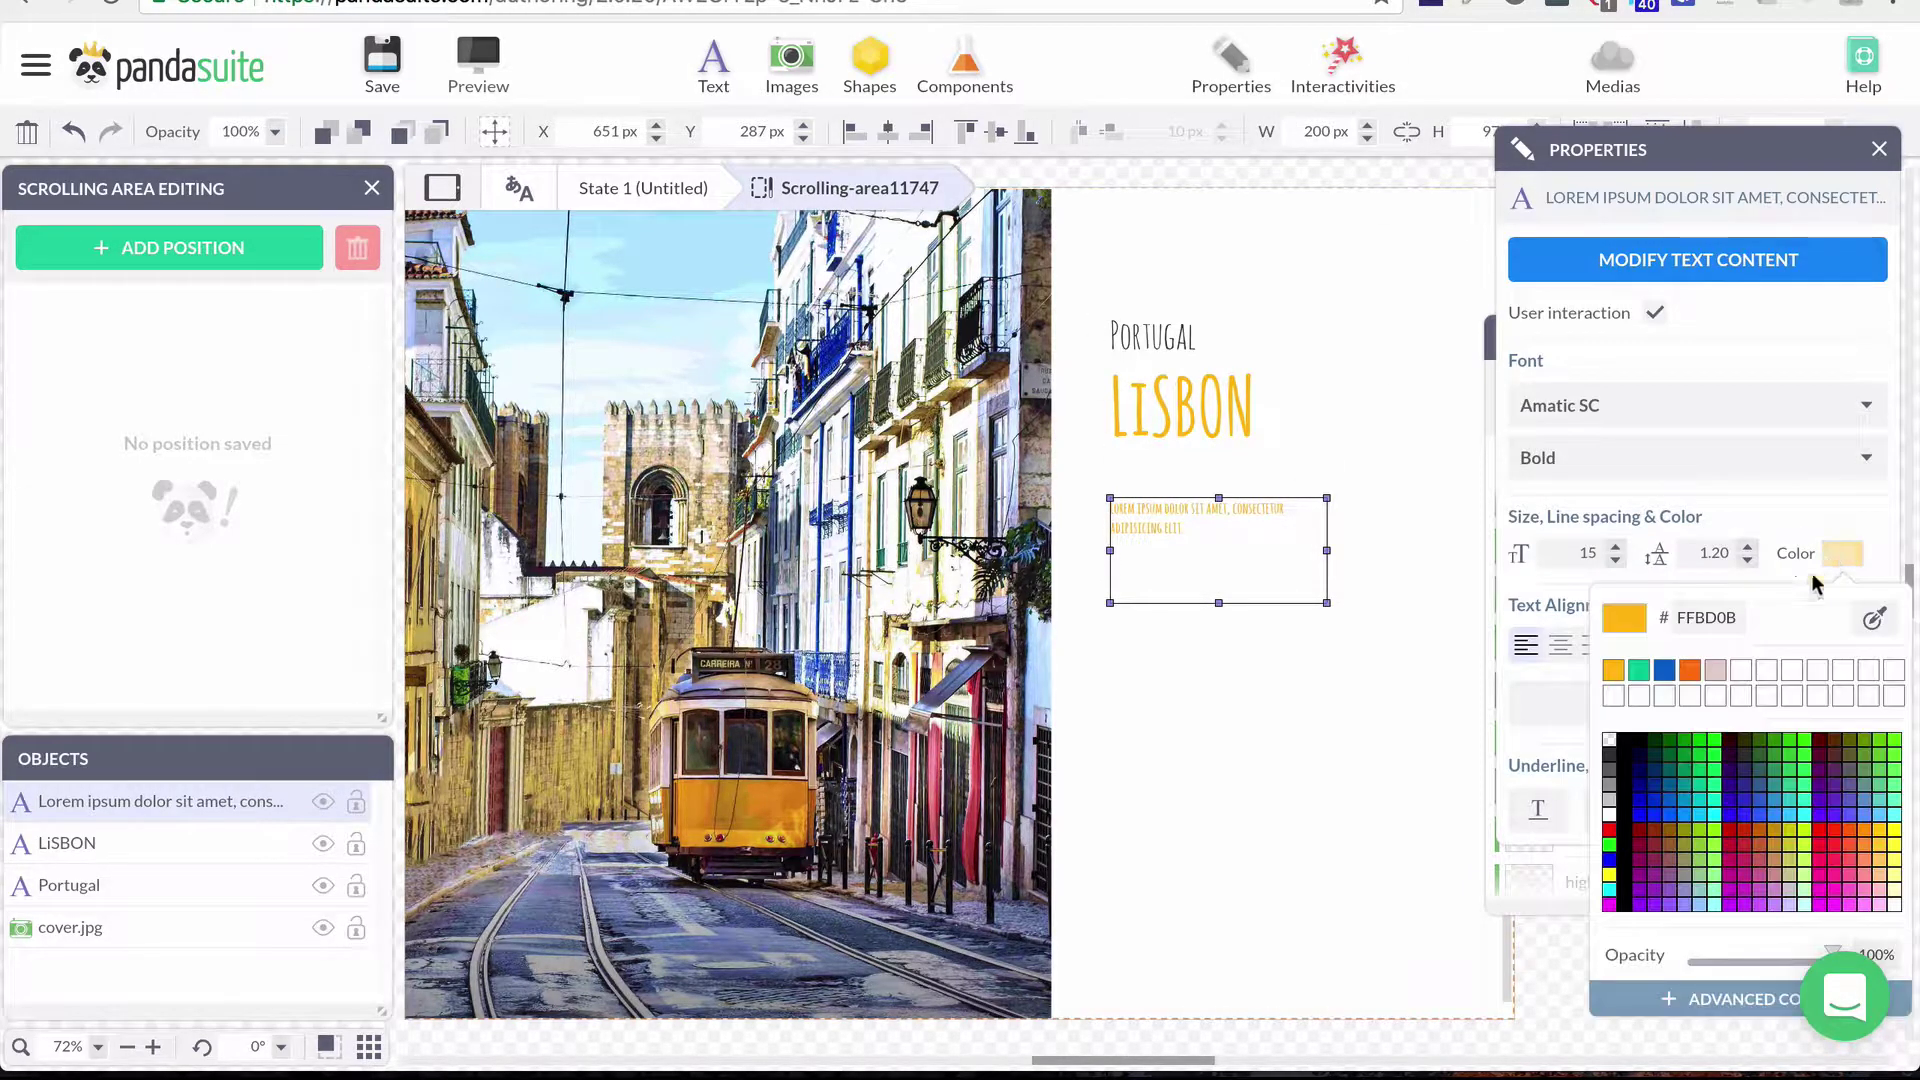
Step: Make the body text dark grey in the Sarabun font
{"action": "left_click", "coordinate": [1609, 757]}
{"action": "left_click", "coordinate": [1703, 414]}
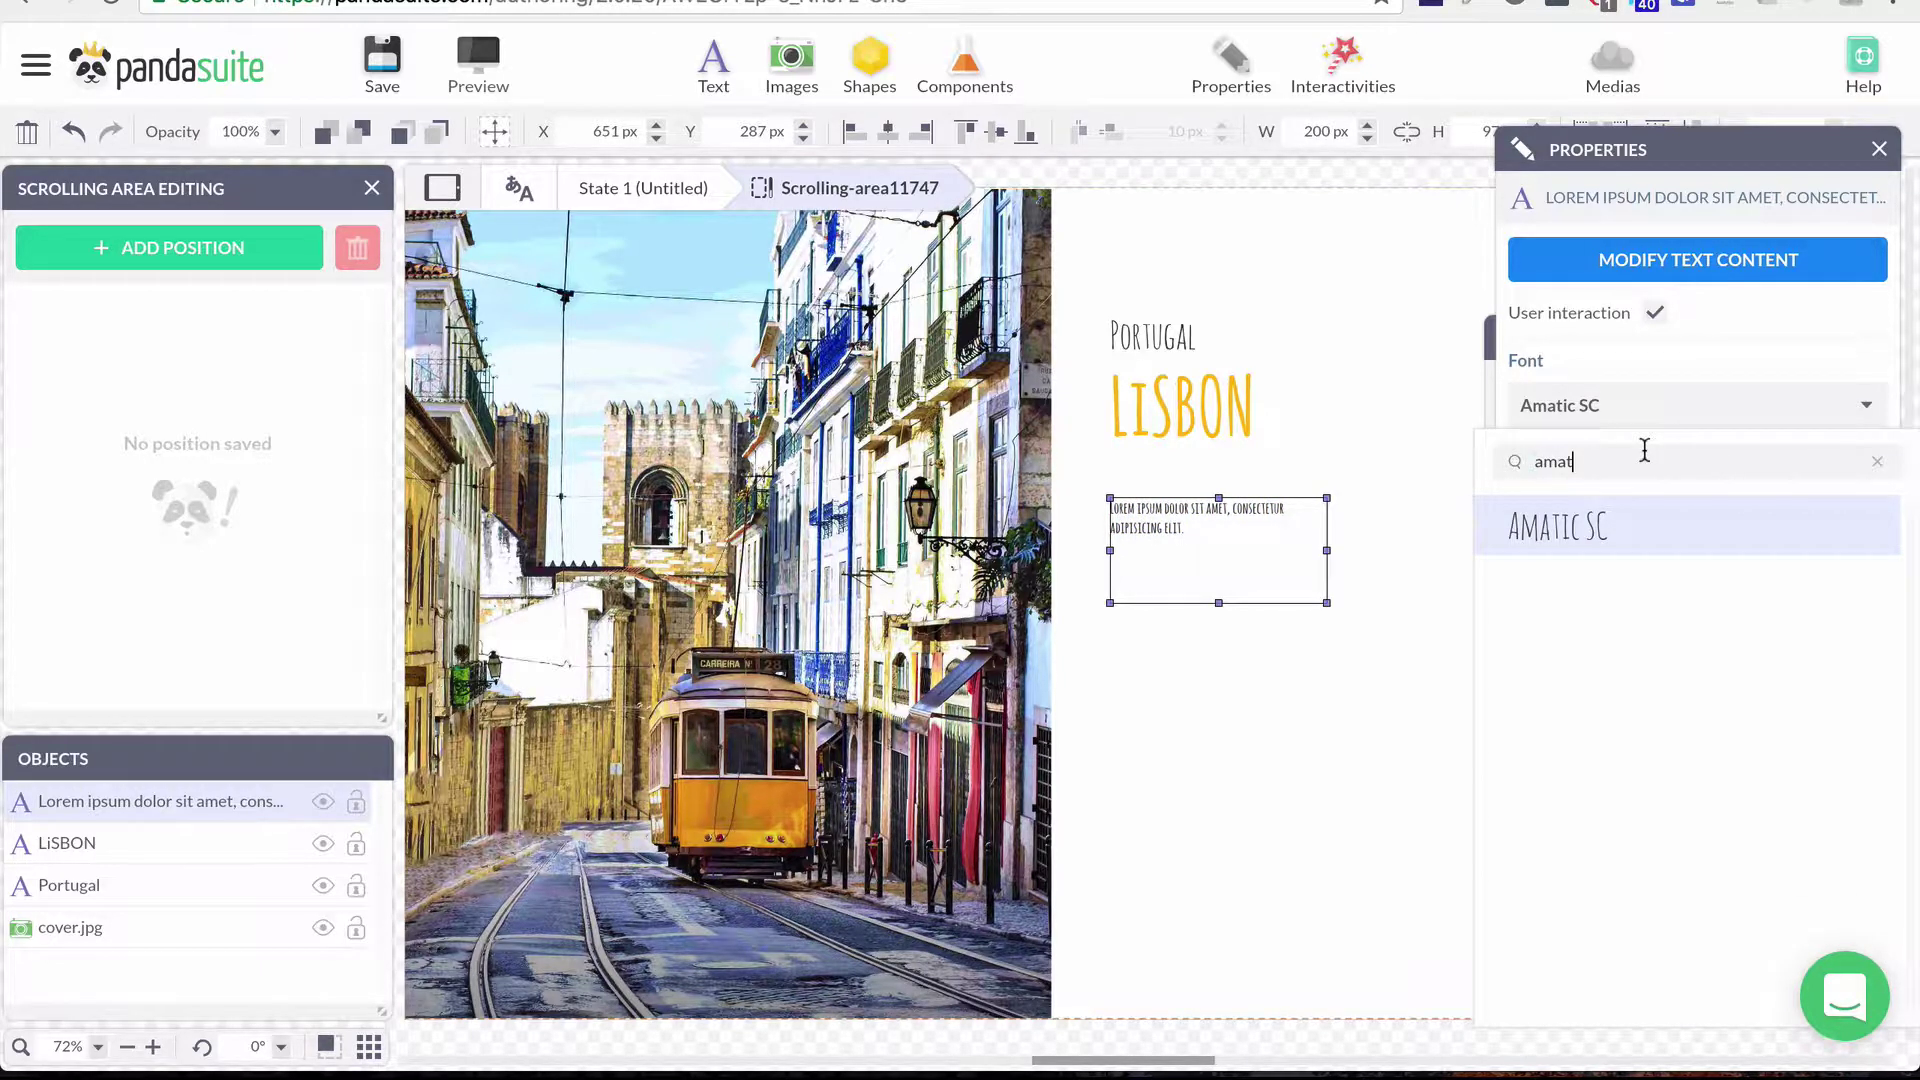
{"action": "left_click_drag", "start_coordinate": [1629, 466], "coordinate": [1457, 471]}
{"action": "type", "text": "sara"}
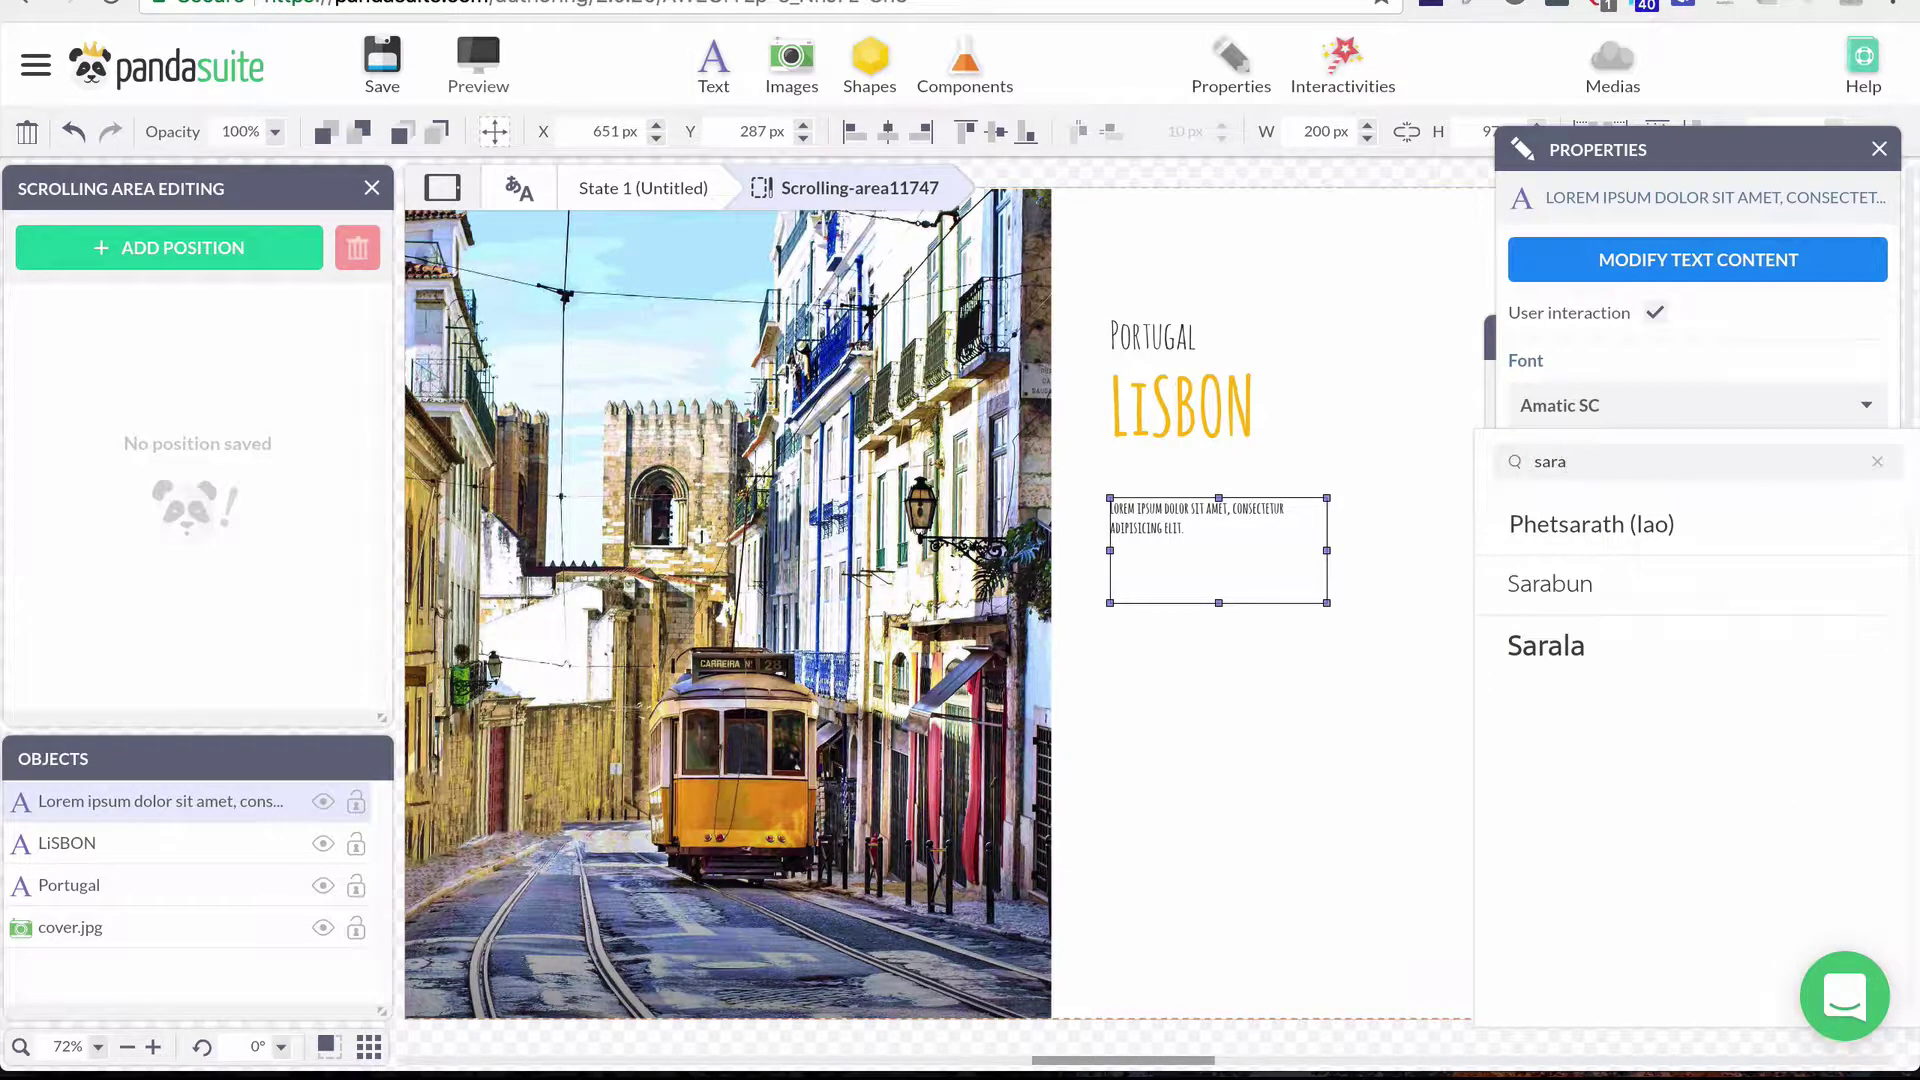
{"action": "left_click", "coordinate": [1546, 583]}
Step: Set the body text size to 18 and widen its box to 315 px
{"action": "left_click", "coordinate": [1614, 545]}
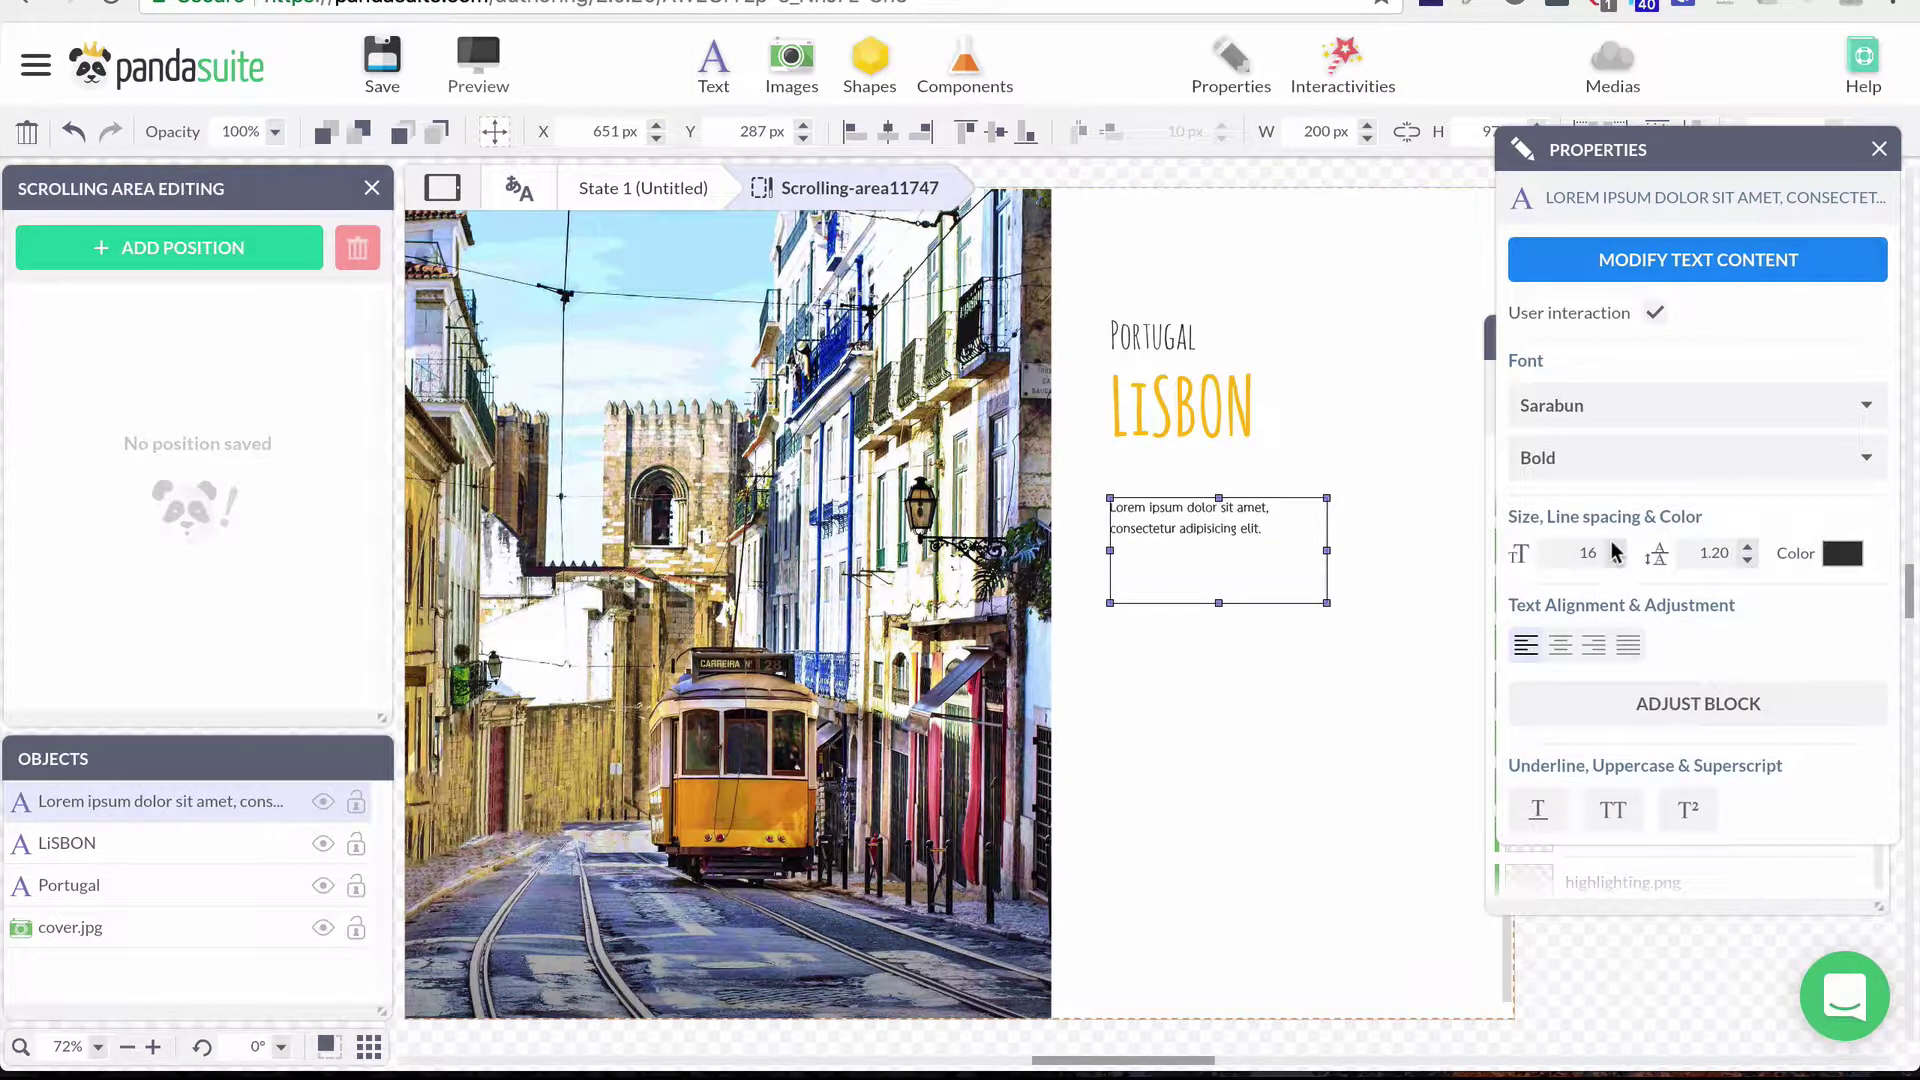
{"action": "left_click", "coordinate": [1614, 545]}
{"action": "left_click", "coordinate": [1614, 545]}
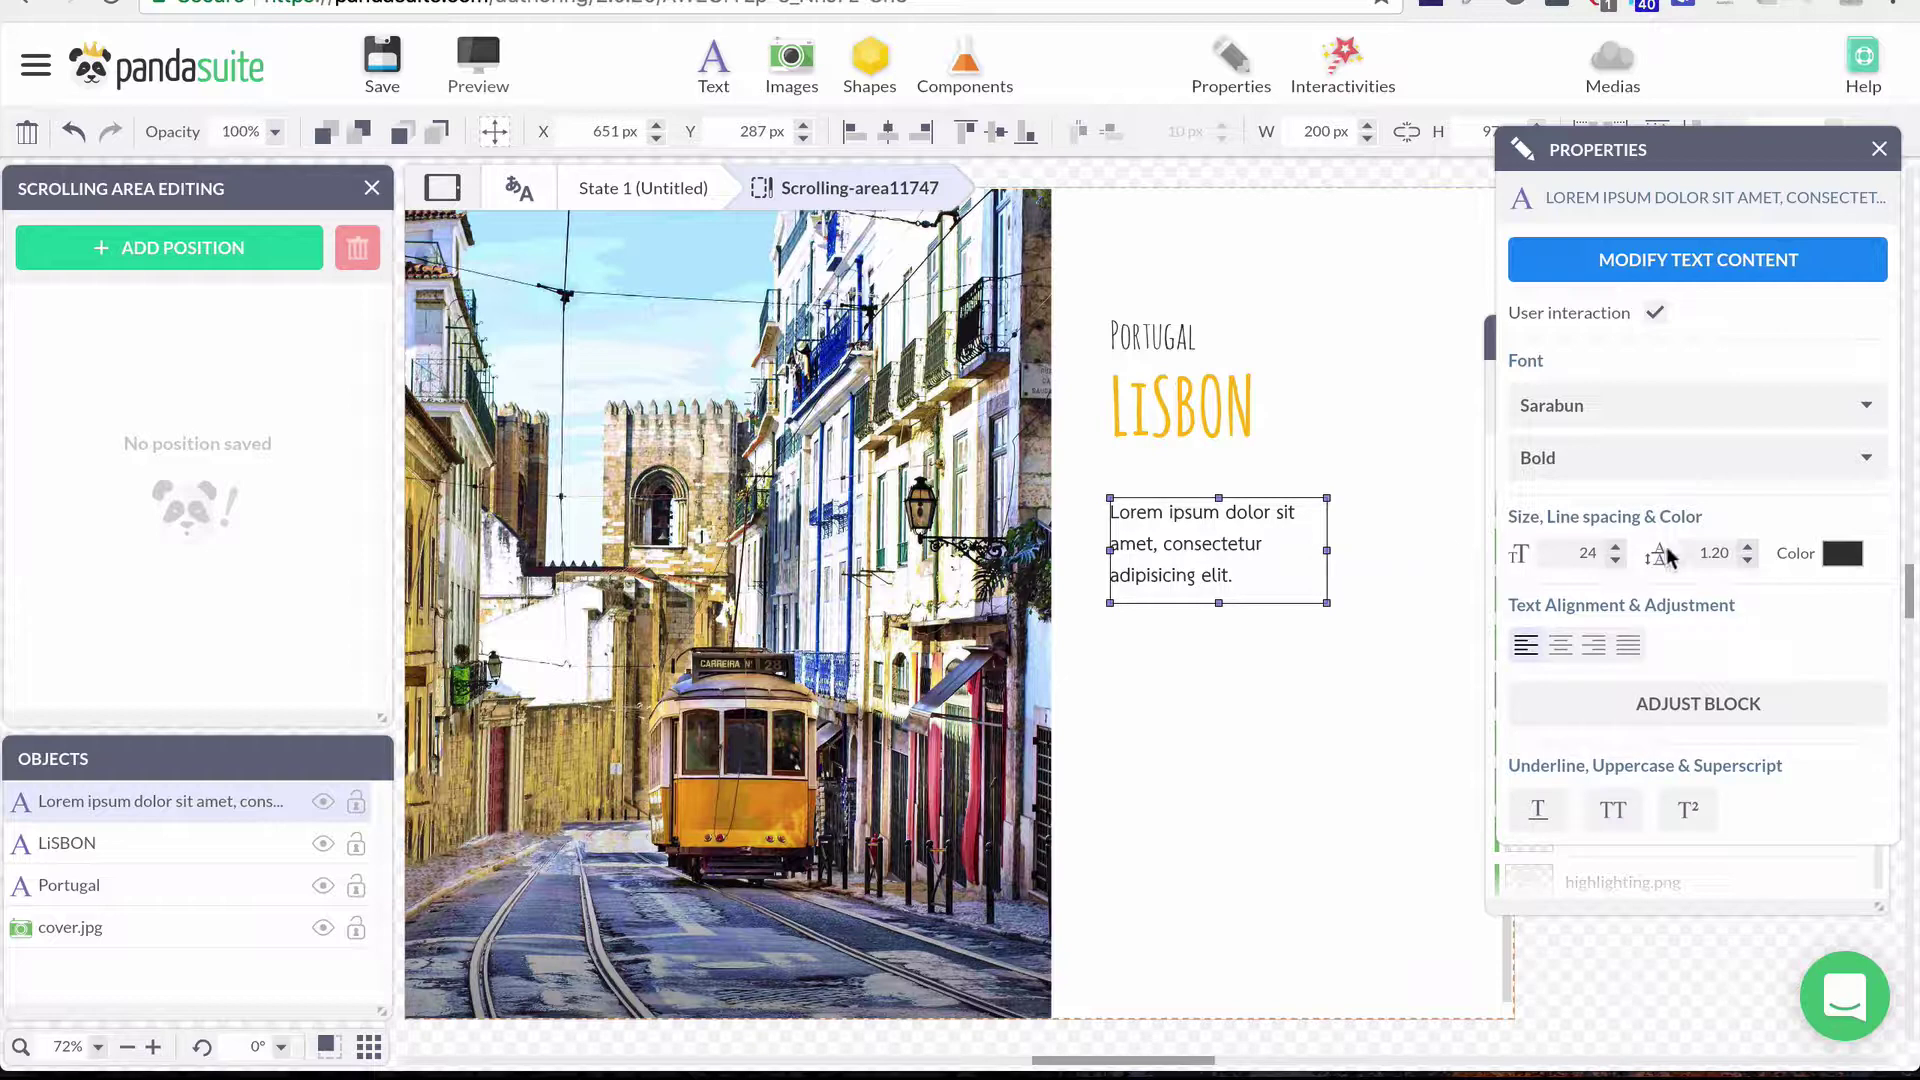
{"action": "left_click", "coordinate": [1614, 561]}
{"action": "left_click", "coordinate": [1614, 561]}
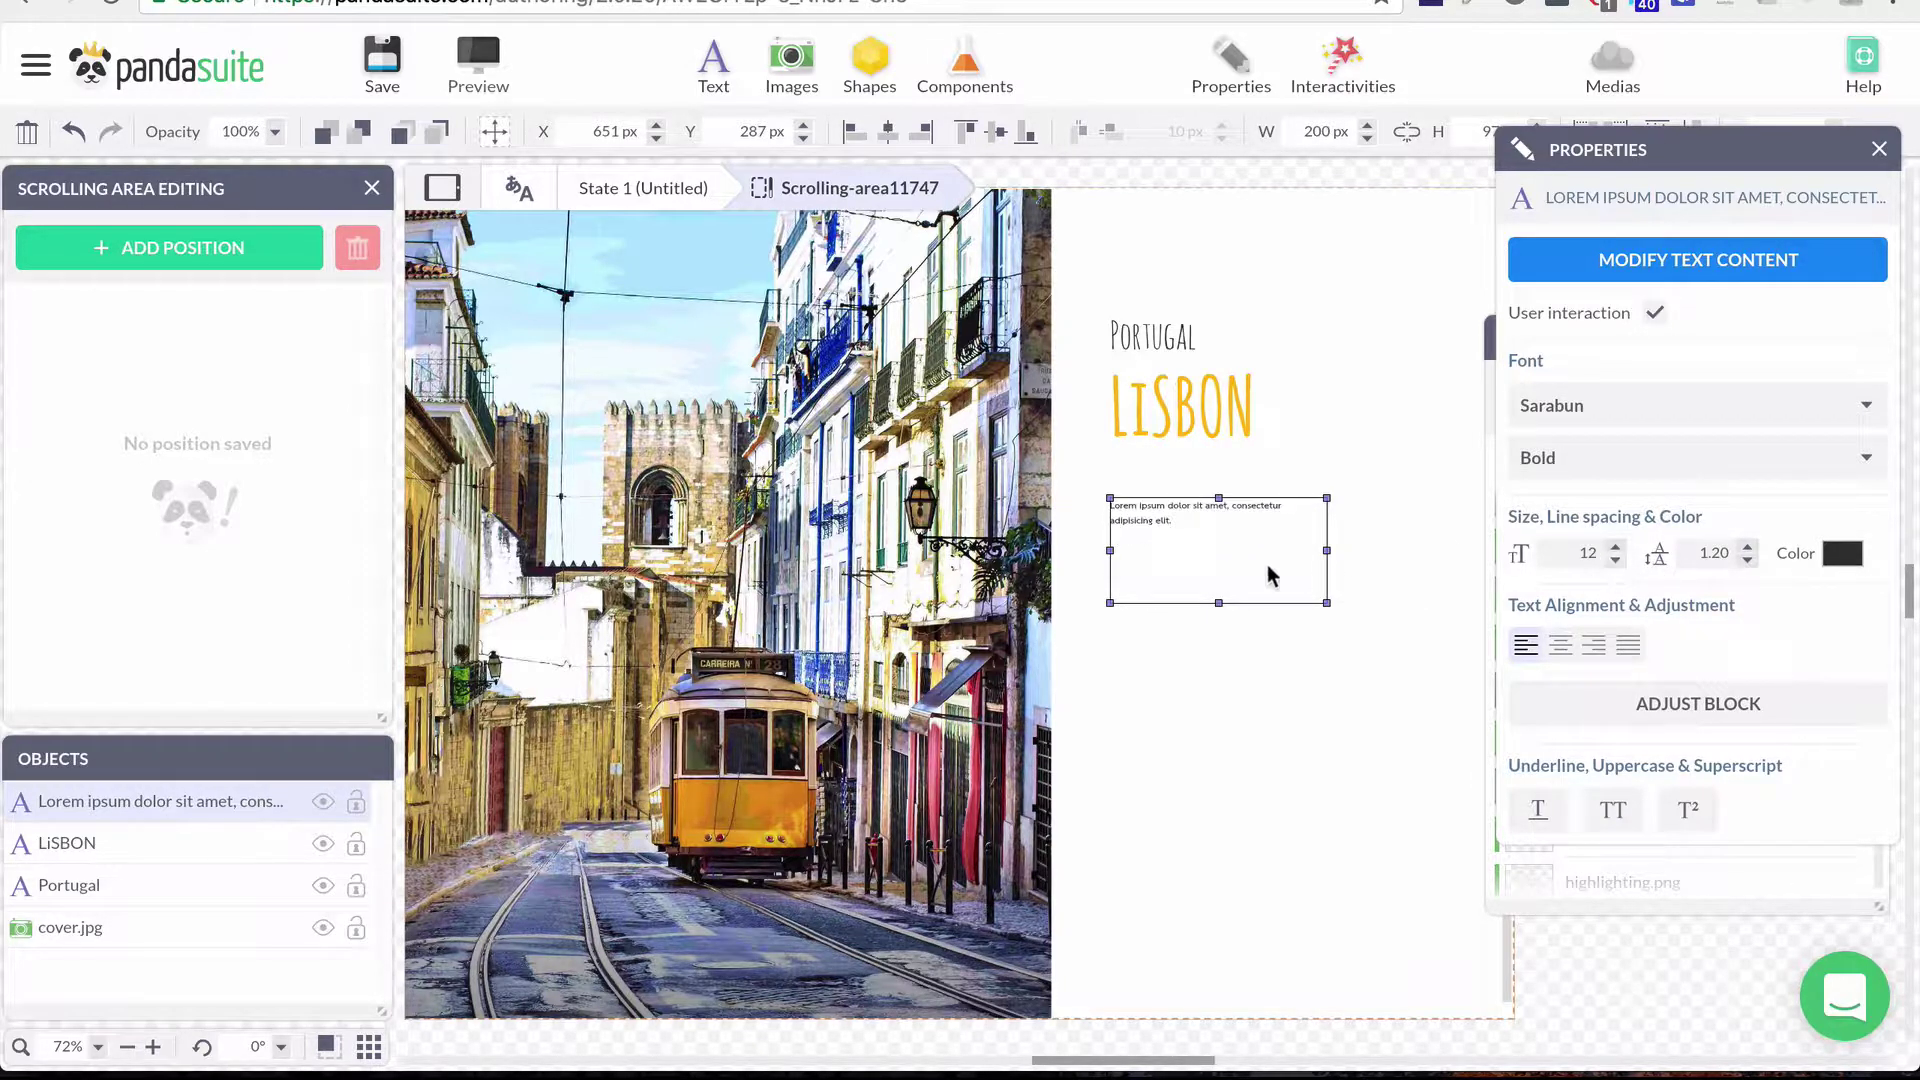
{"action": "left_click", "coordinate": [1614, 561]}
{"action": "left_click", "coordinate": [1612, 546]}
{"action": "left_click", "coordinate": [1611, 546]}
{"action": "left_click", "coordinate": [1612, 546]}
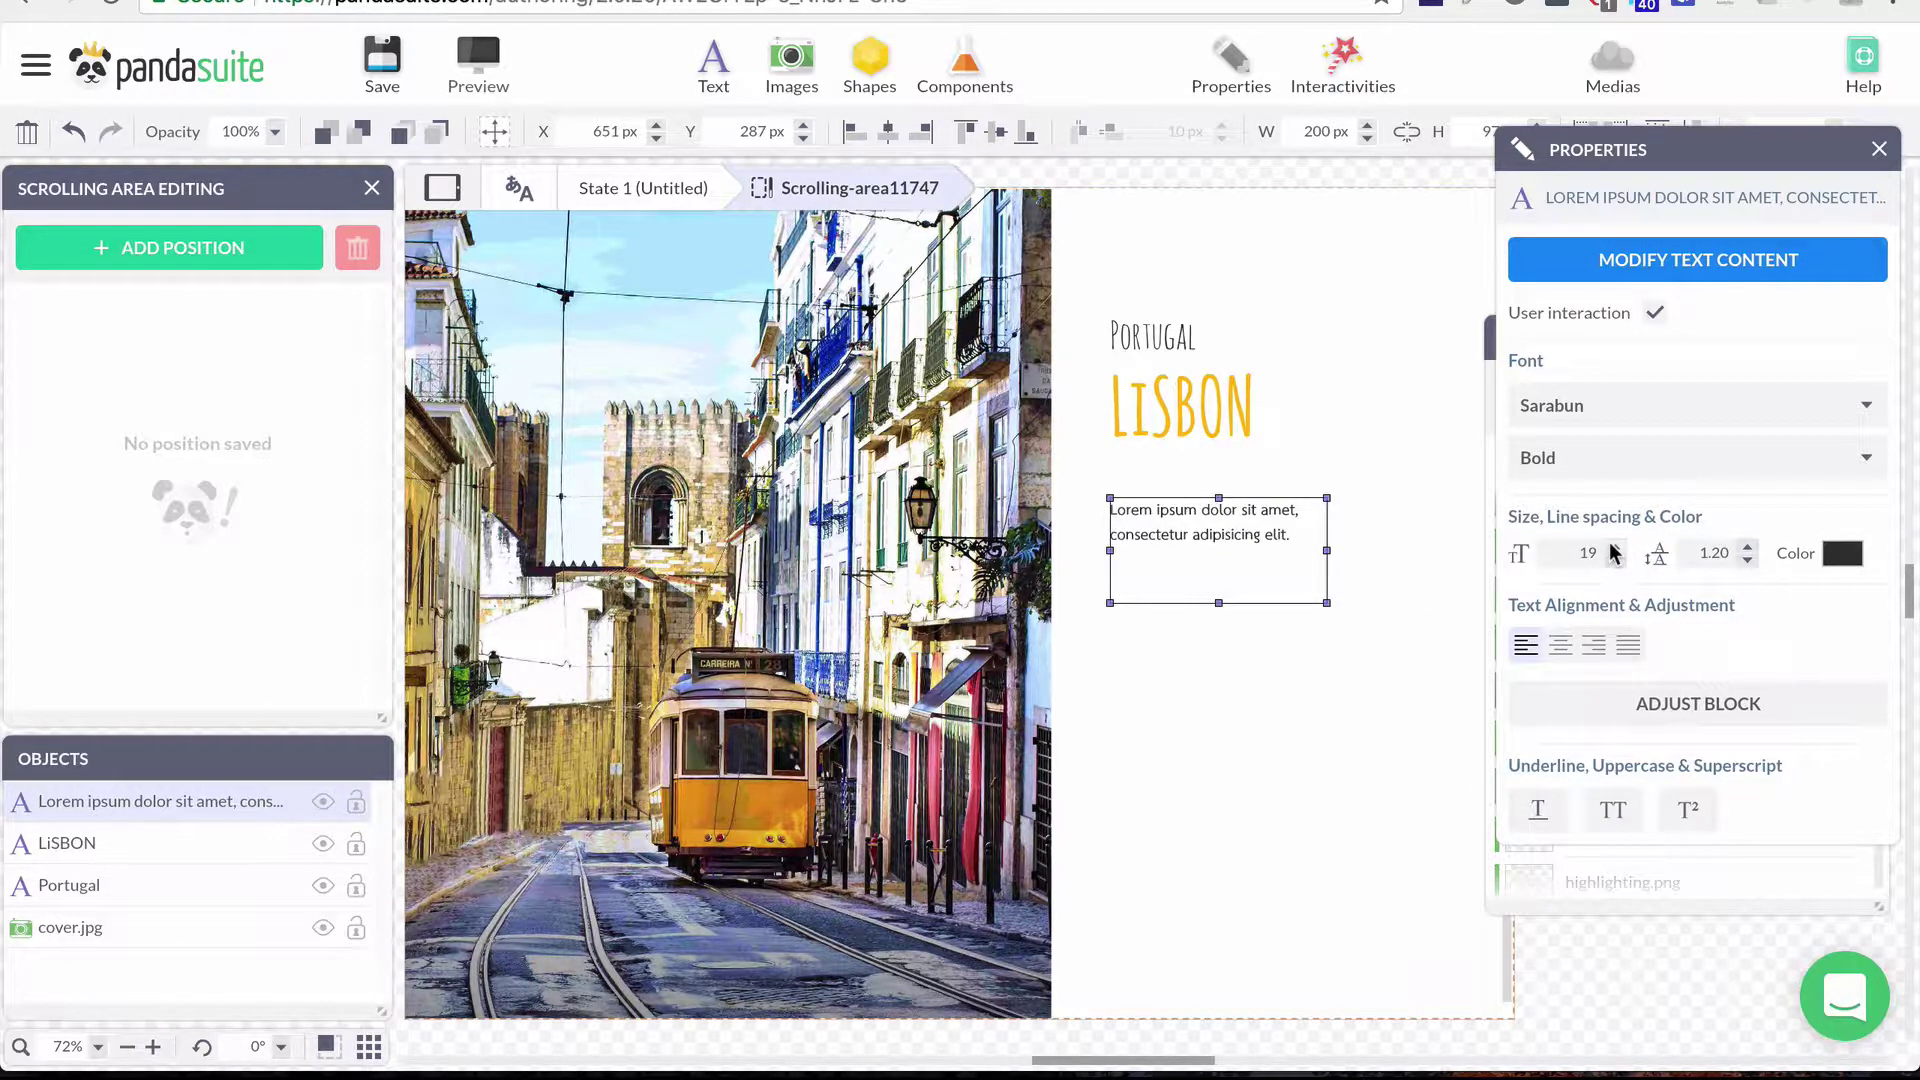
{"action": "left_click", "coordinate": [1612, 561]}
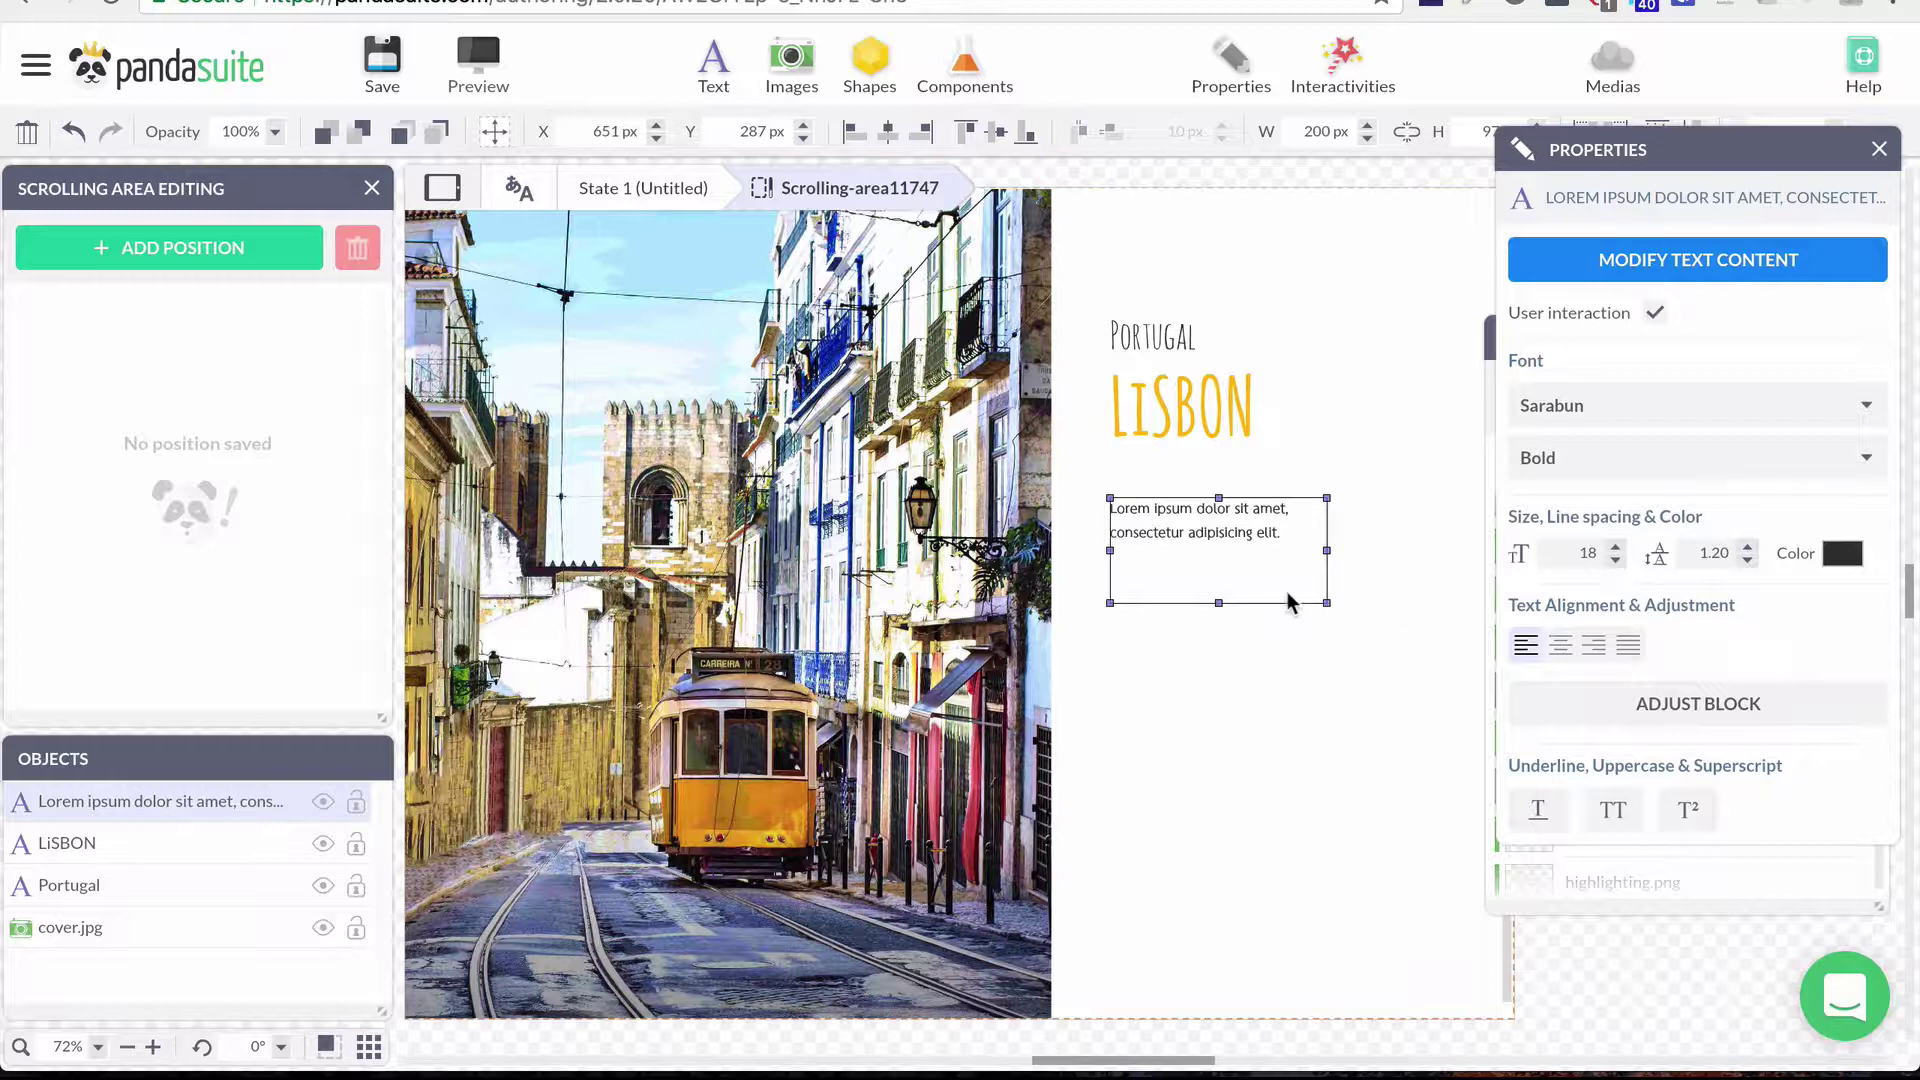
{"action": "left_click_drag", "start_coordinate": [1326, 602], "coordinate": [1451, 963]}
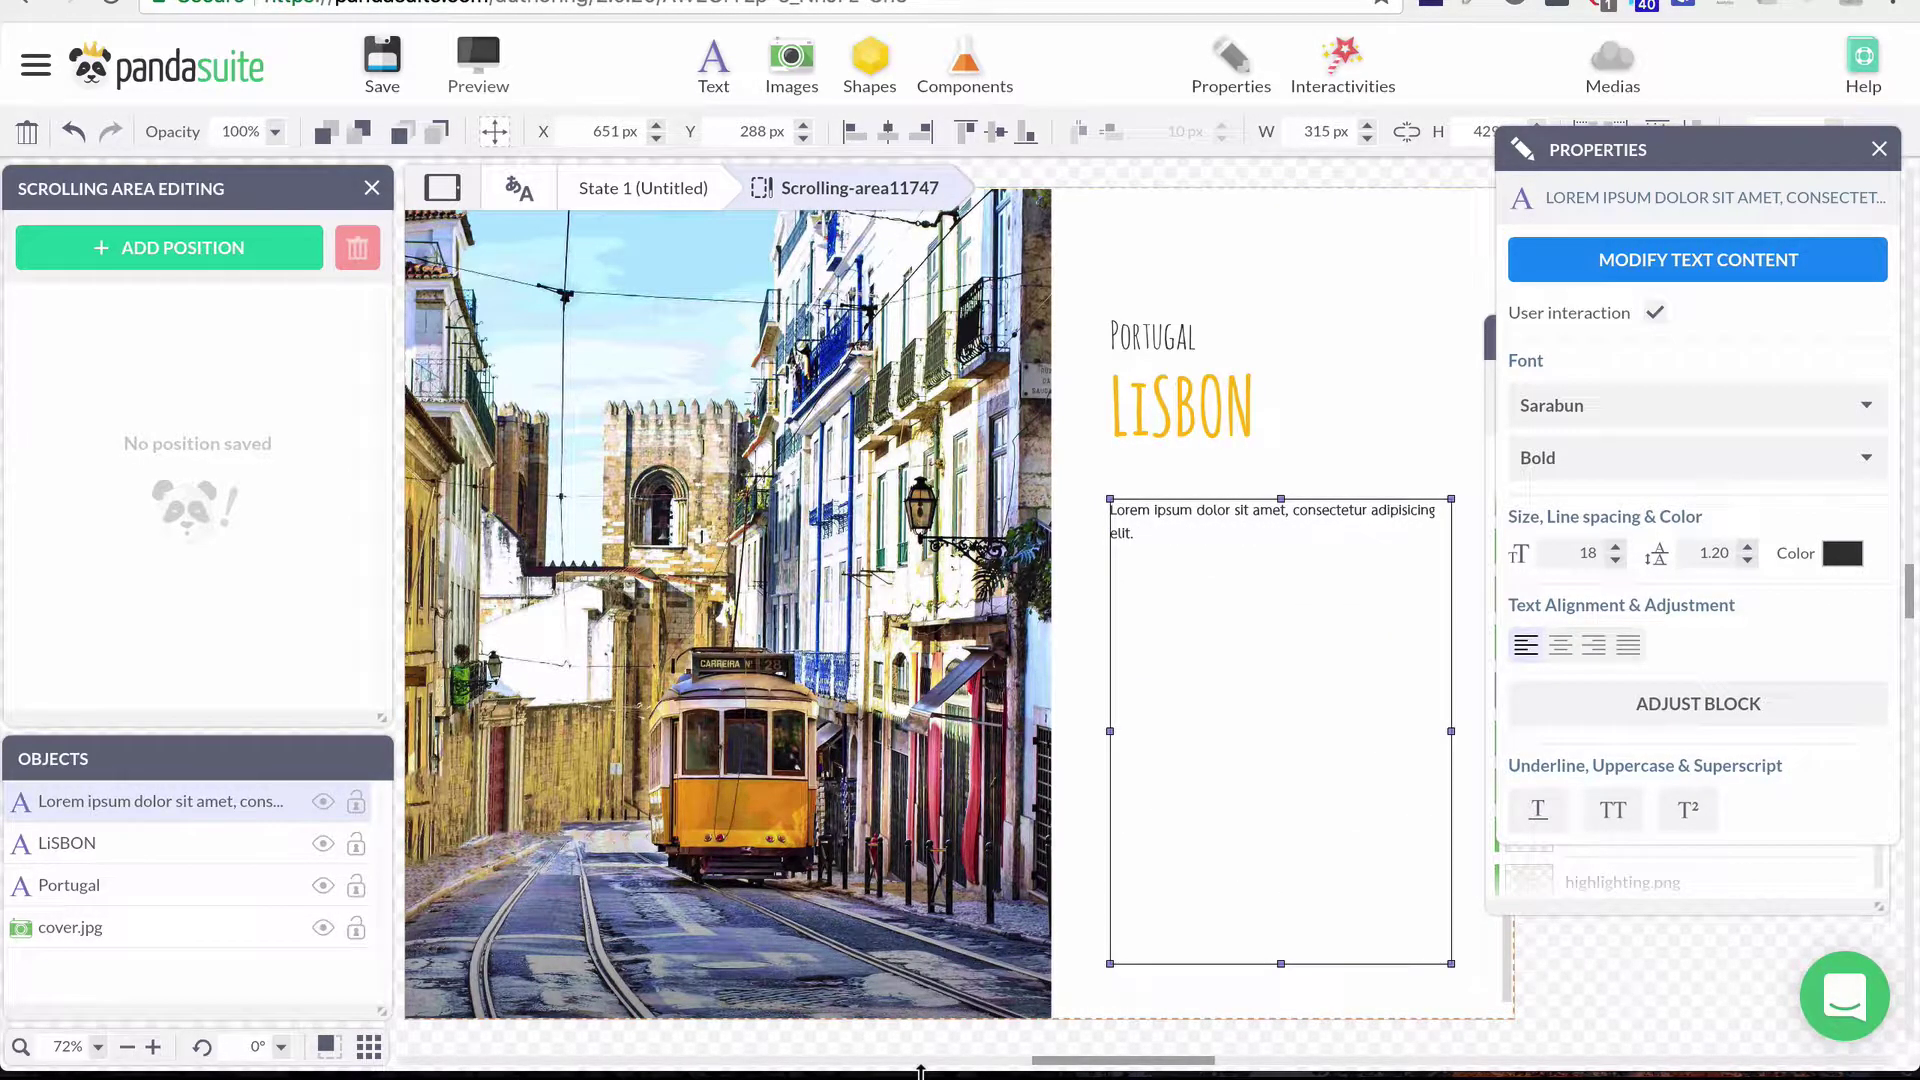
Step: Select the Lisbon introduction paragraphs in the Notes app
{"action": "mouse_move", "coordinate": [567, 1035]}
{"action": "left_click", "coordinate": [445, 1020]}
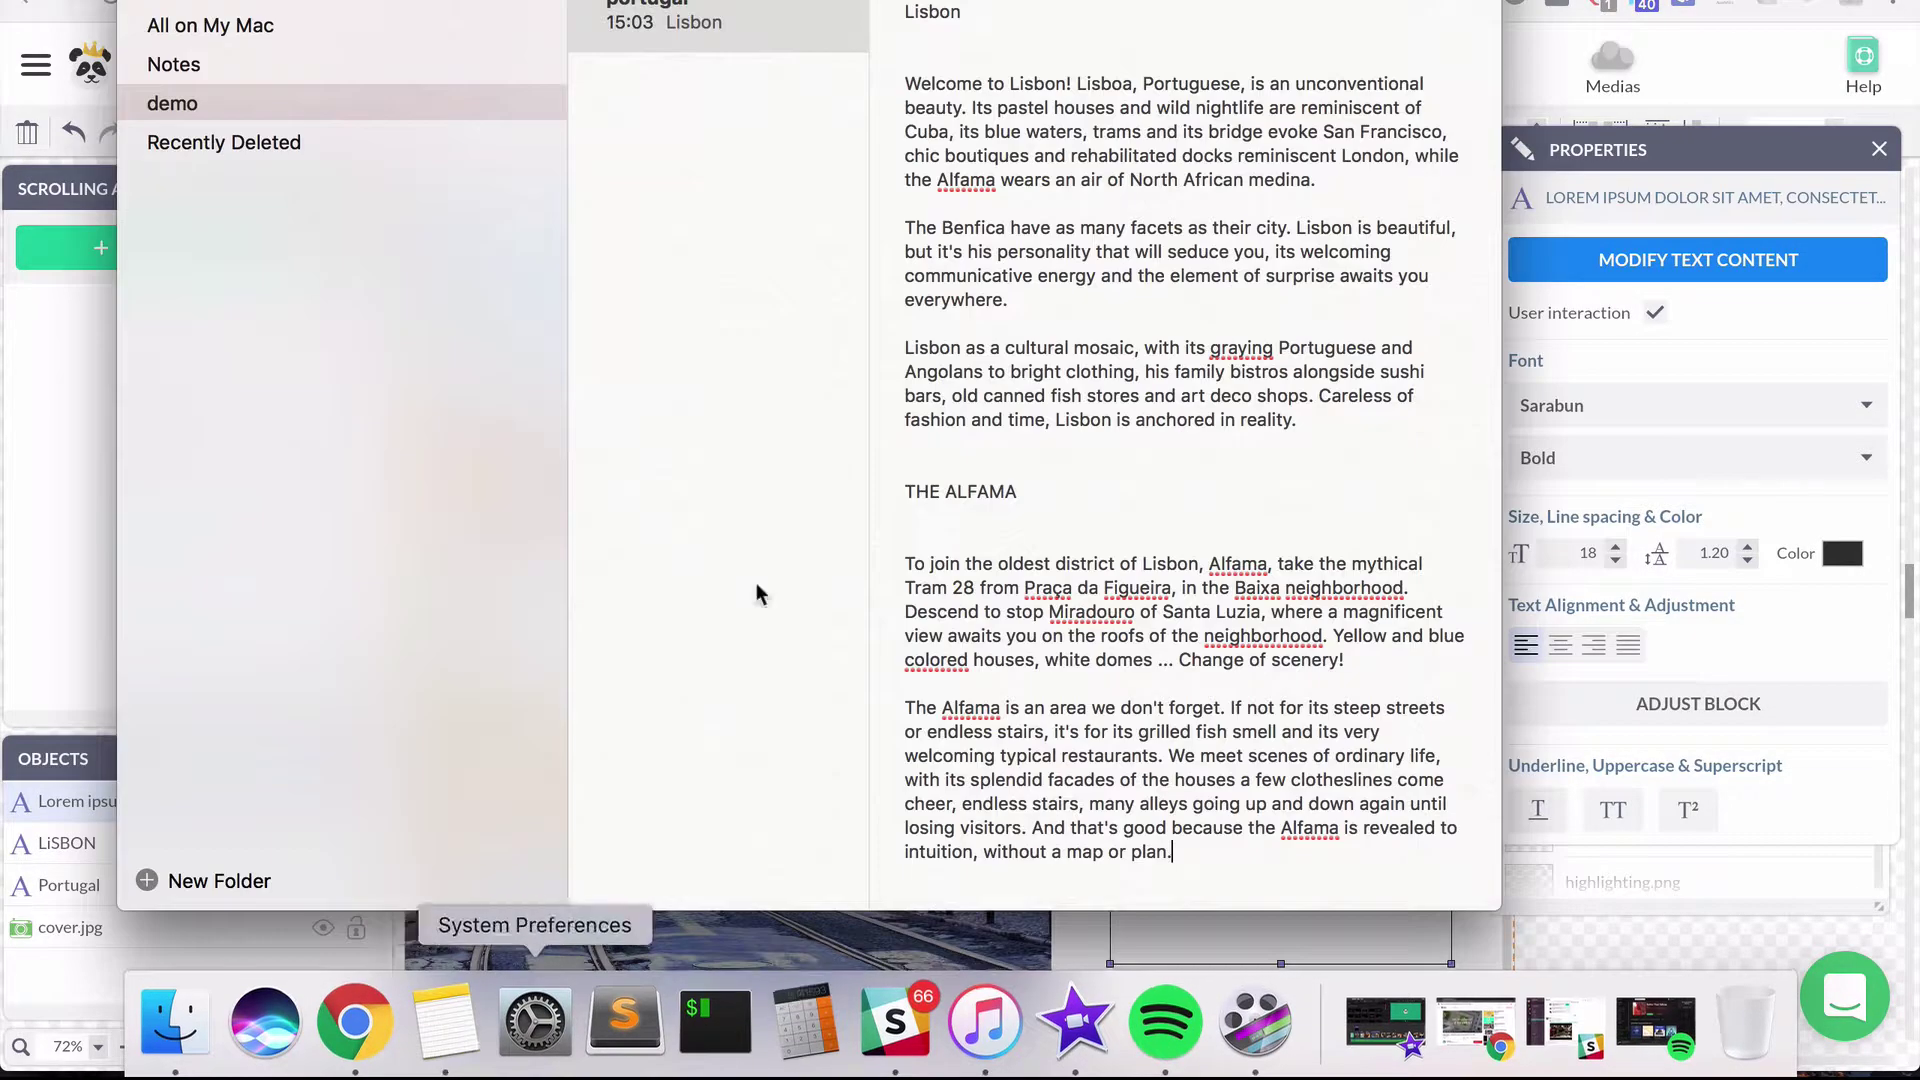
{"action": "left_click_drag", "start_coordinate": [1295, 446], "coordinate": [1388, 417]}
{"action": "key", "text": "ctrl+c"}
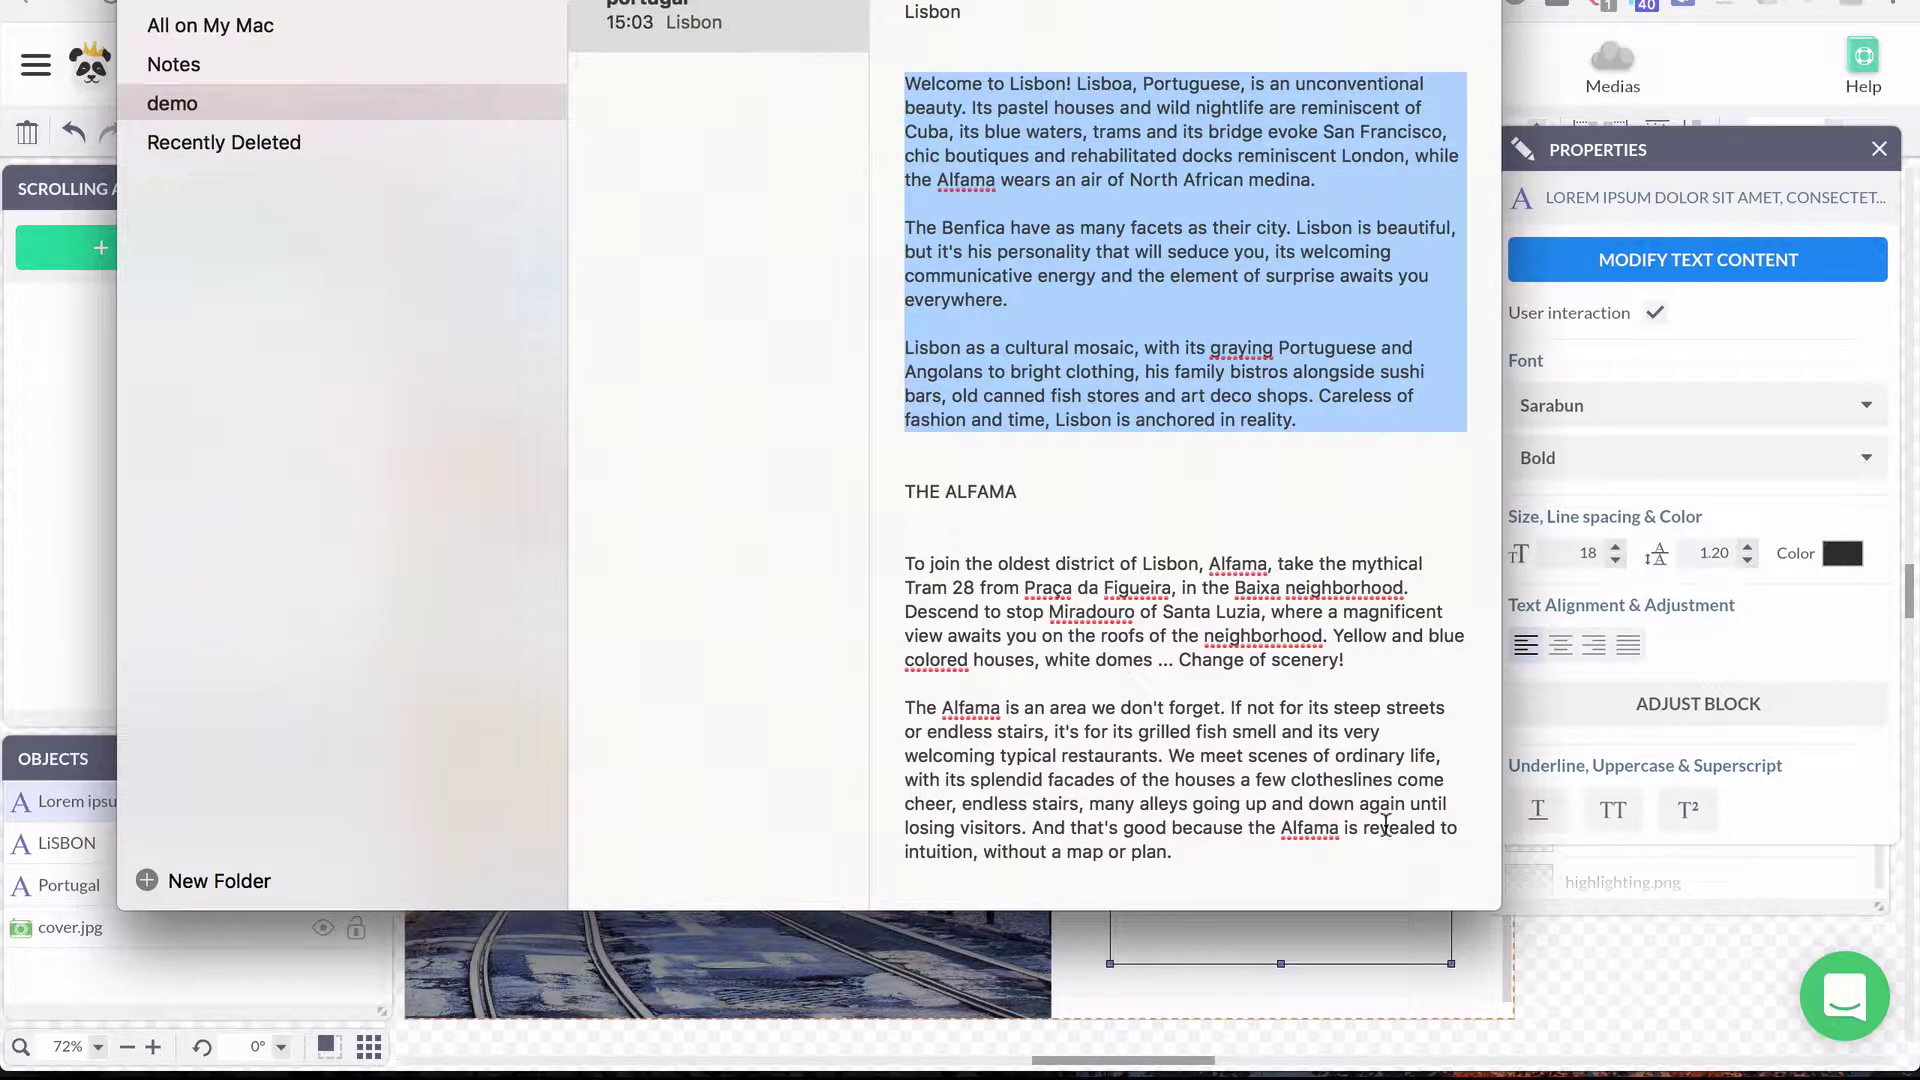
Step: Paste the Lisbon paragraphs over the placeholder body text and raise their size to 20
{"action": "left_click", "coordinate": [1280, 945]}
{"action": "double_click", "coordinate": [1252, 684]}
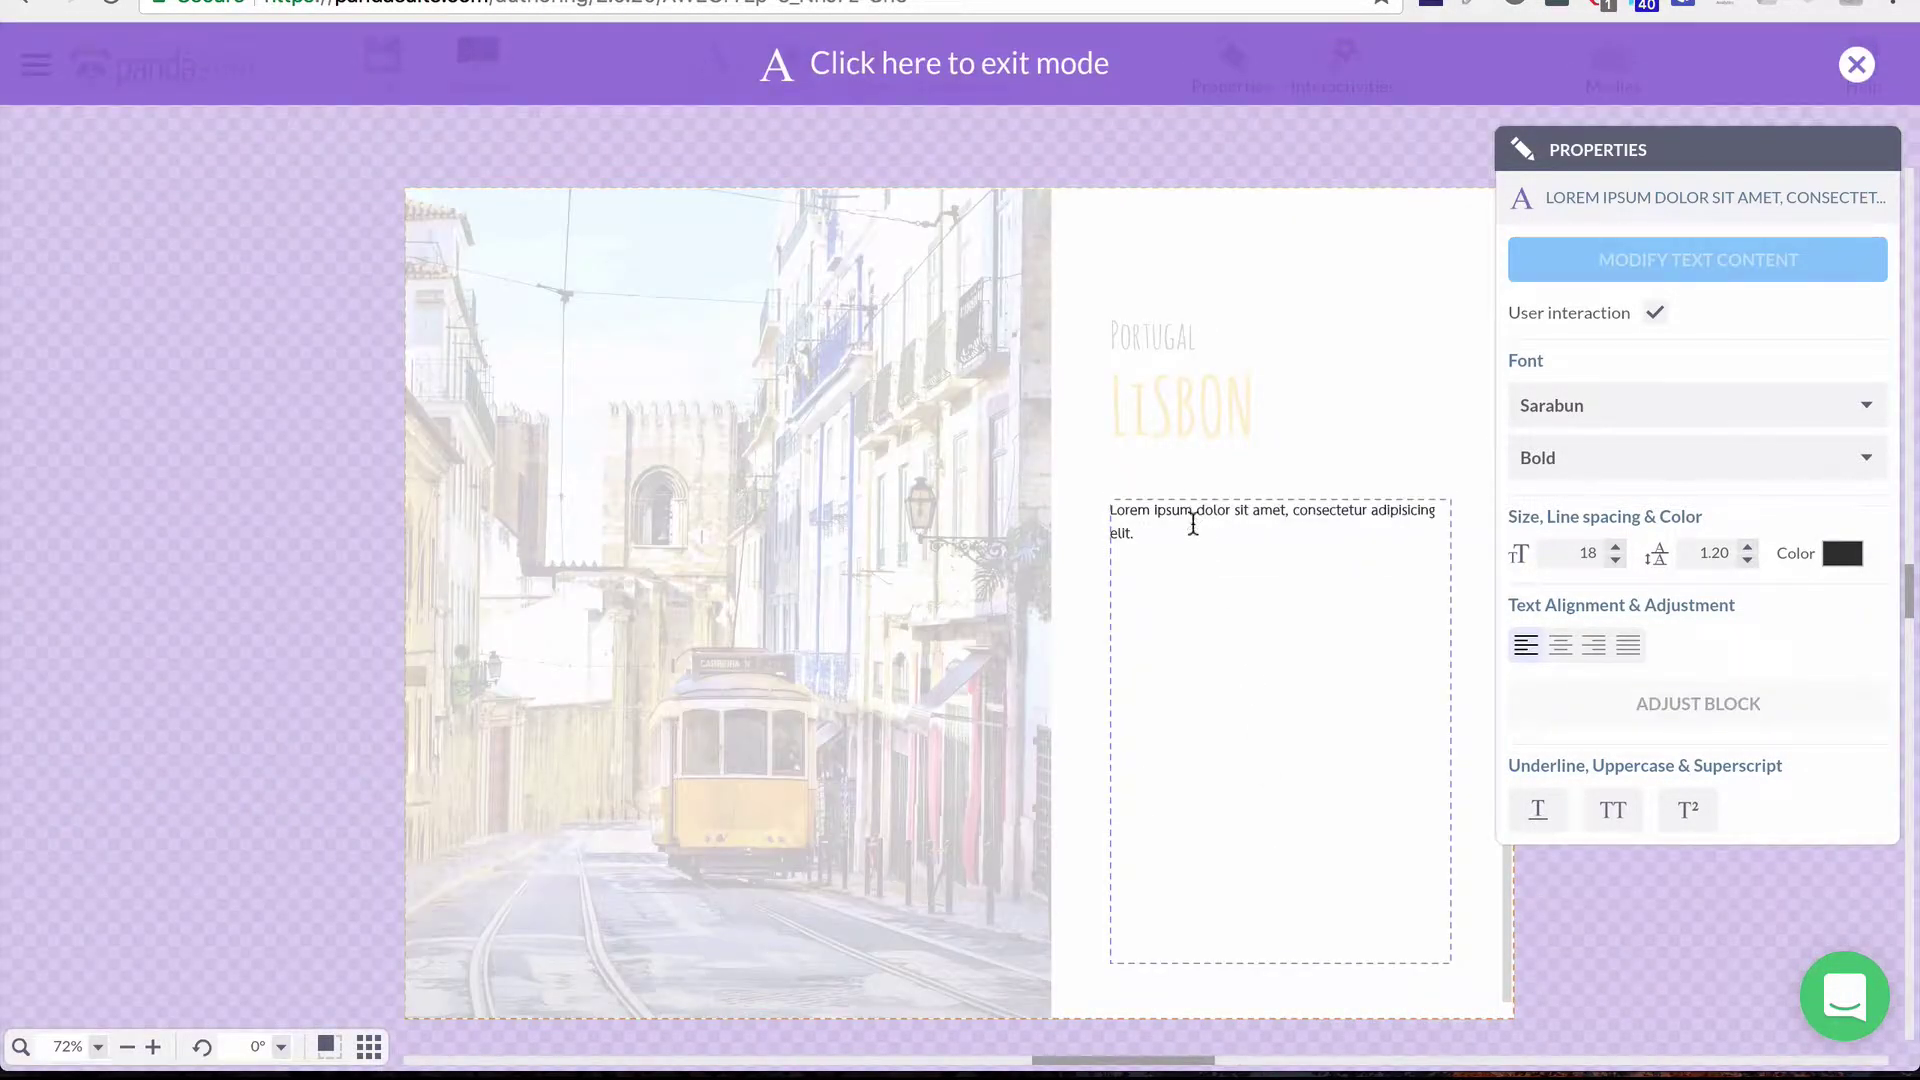
{"action": "key", "text": "ctrl+a"}
{"action": "key", "text": "ctrl+v"}
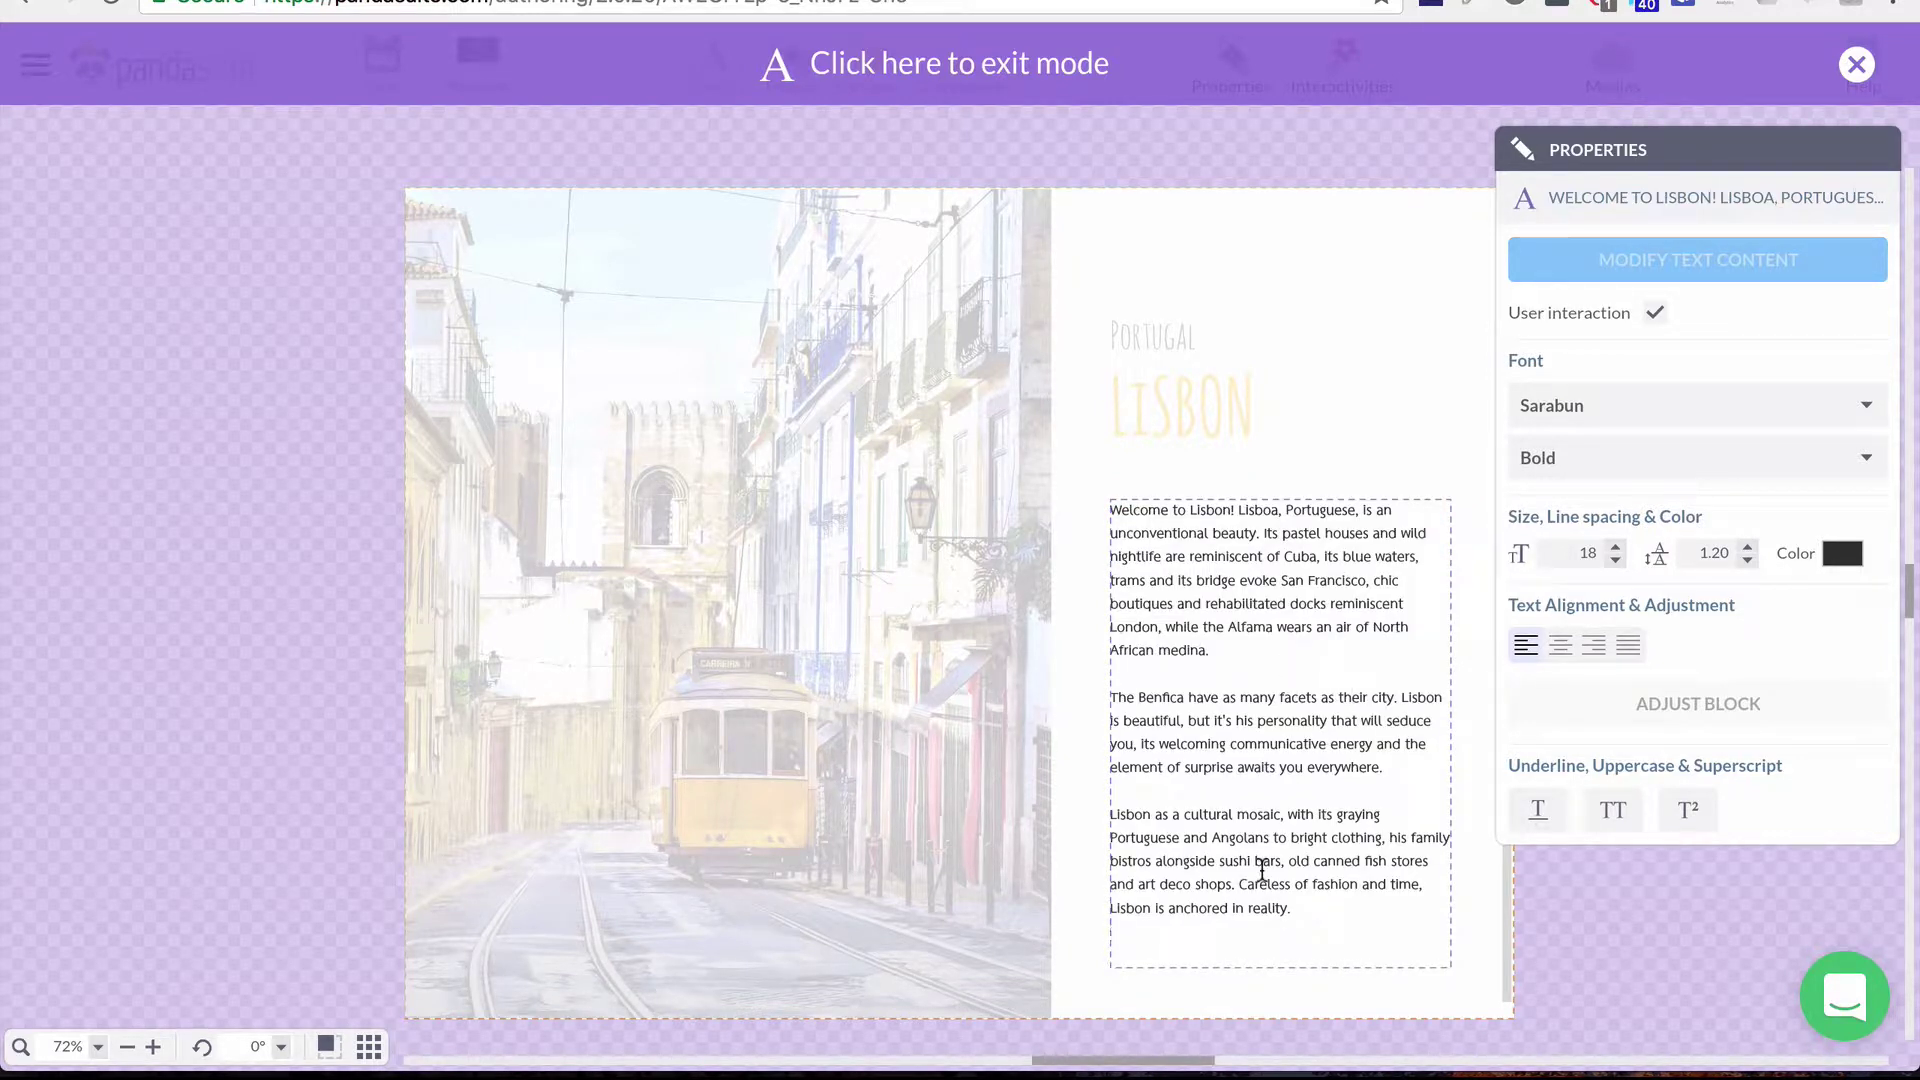
{"action": "key", "text": "ctrl+a"}
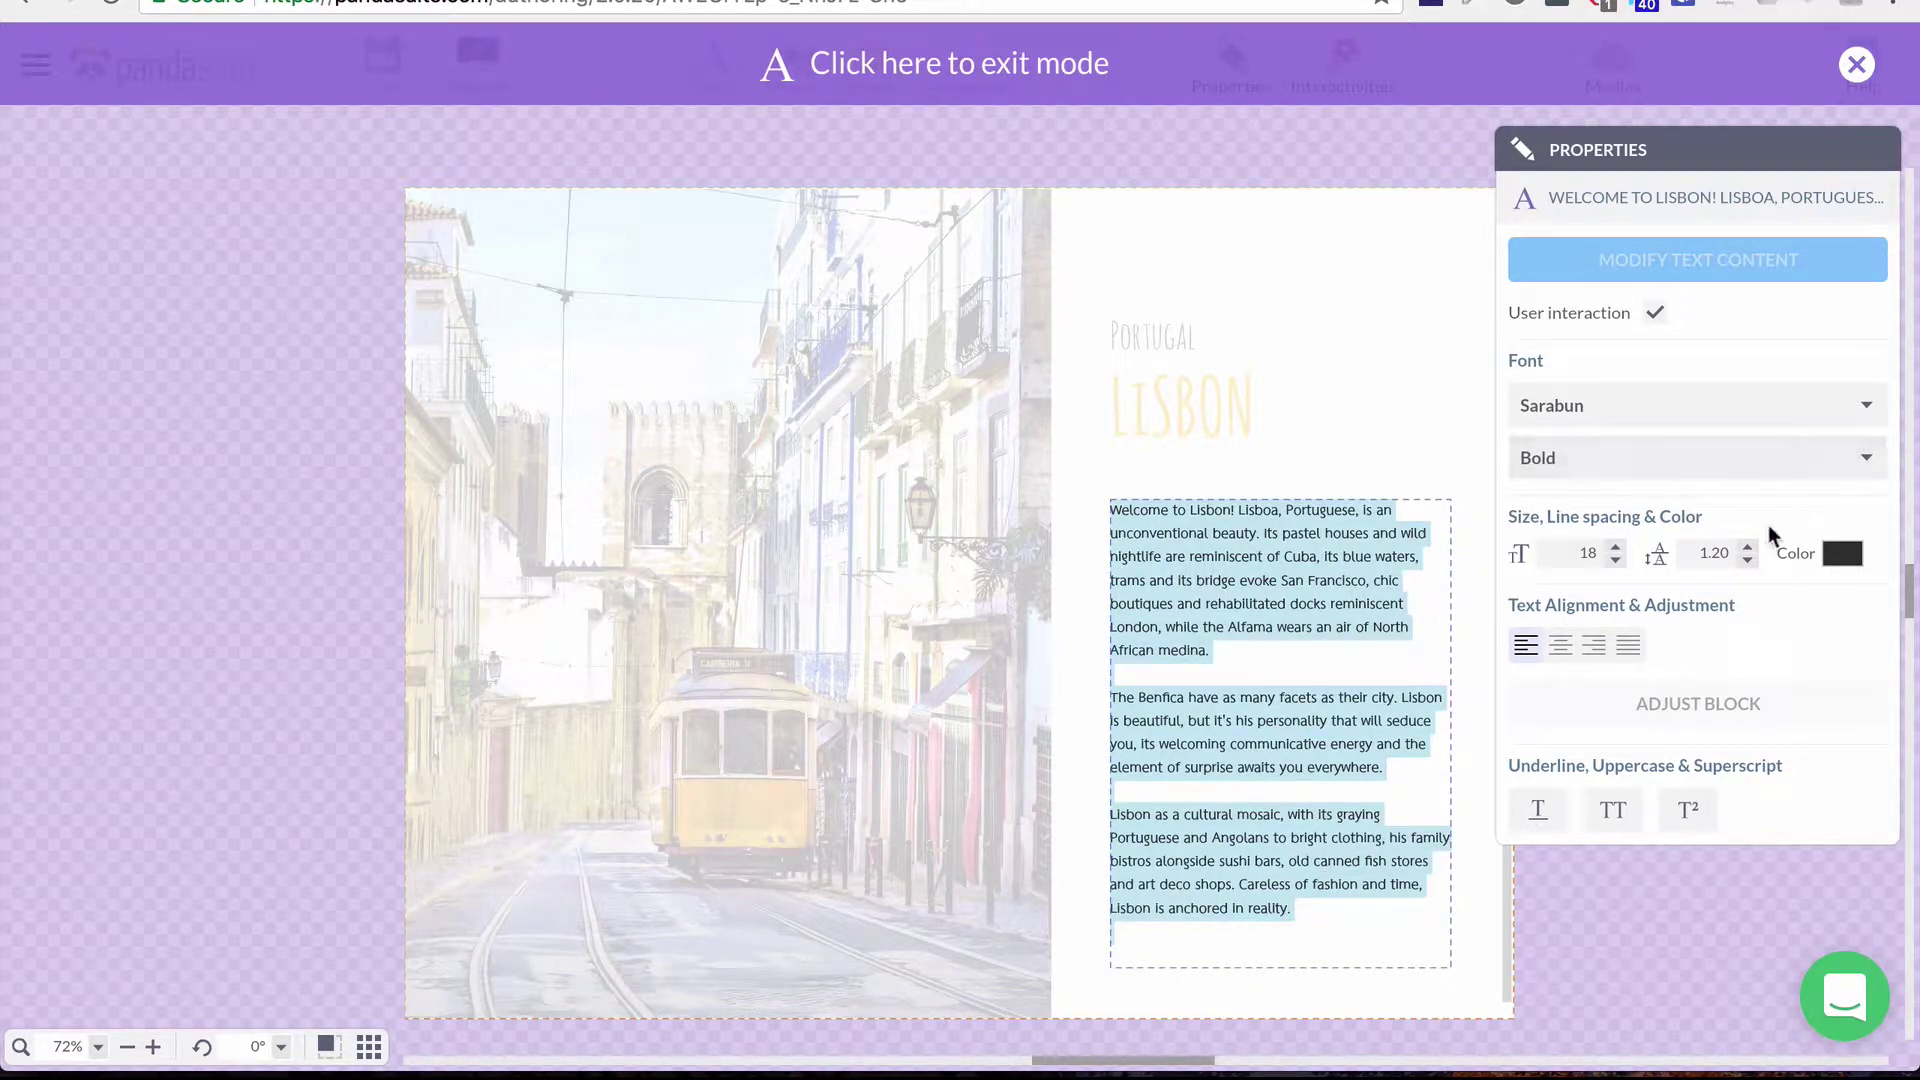
{"action": "left_click", "coordinate": [1616, 545]}
{"action": "left_click", "coordinate": [1616, 545]}
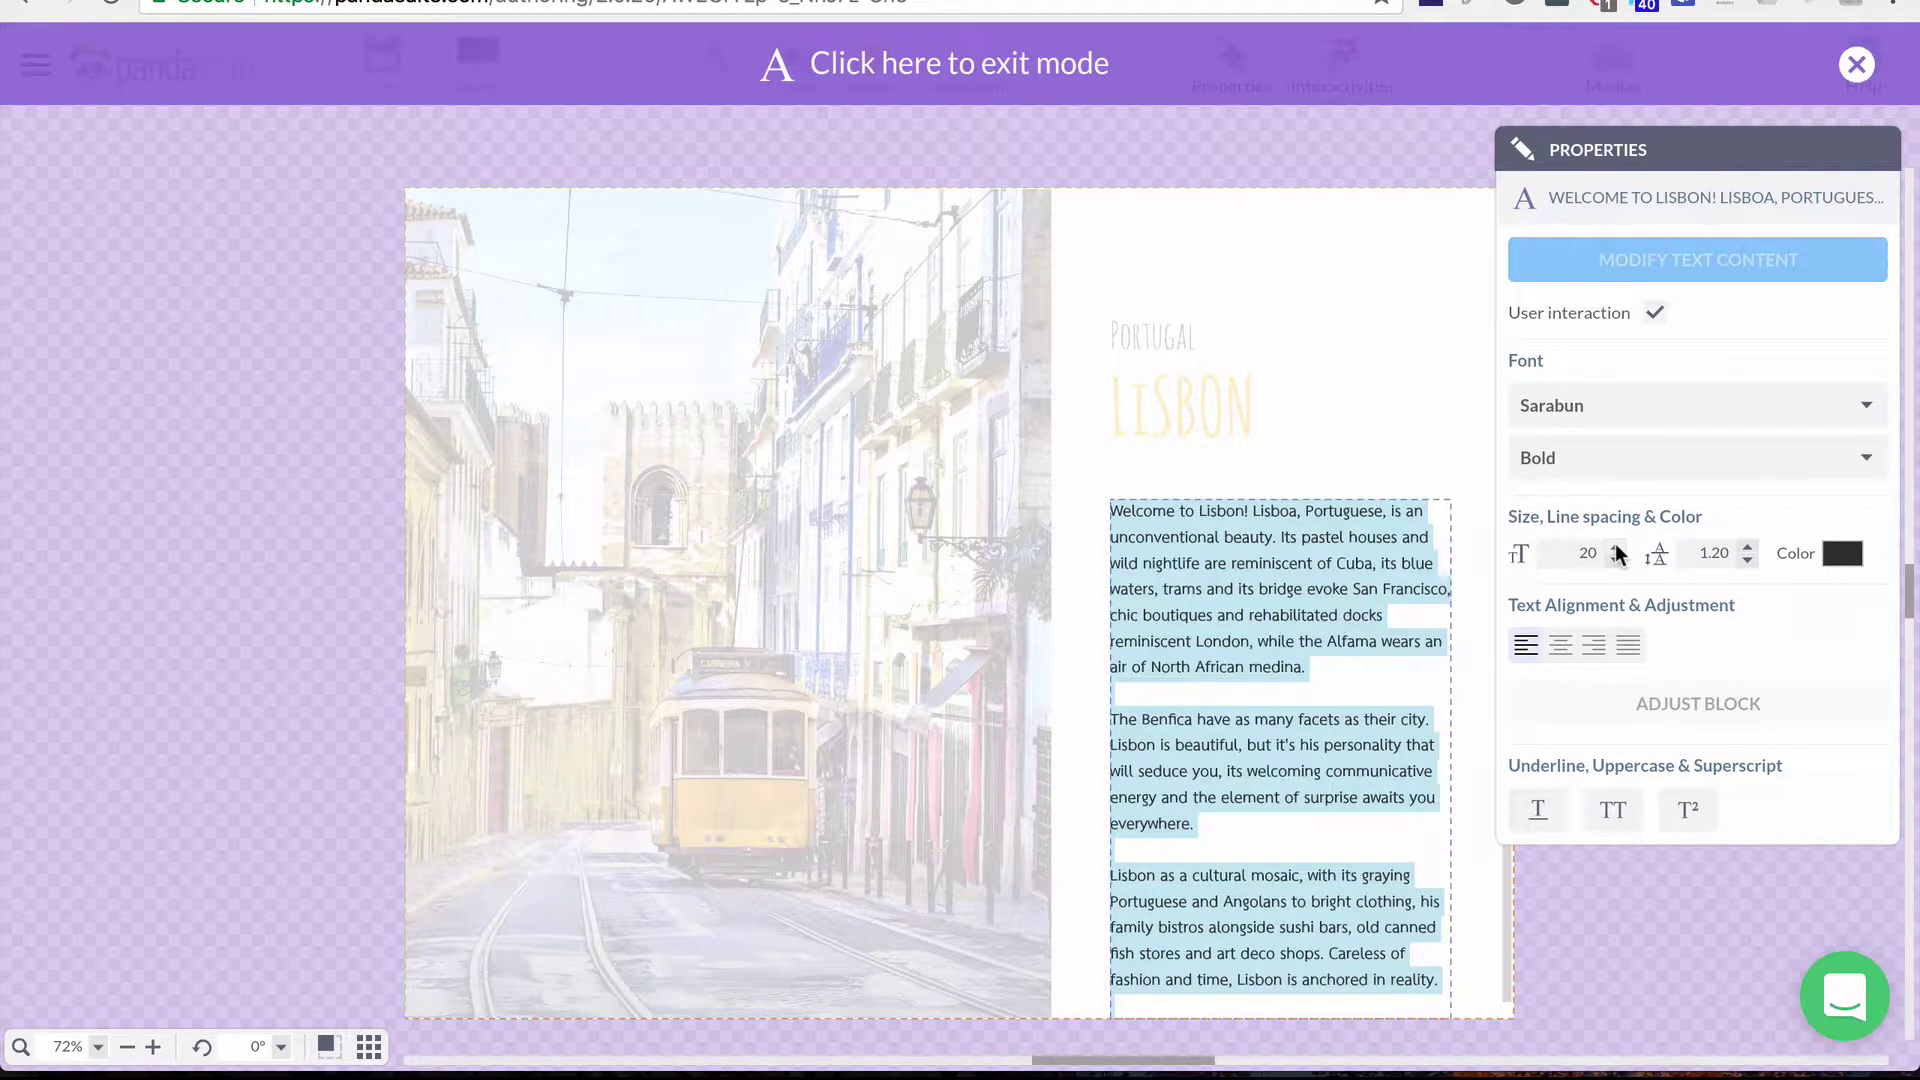
{"action": "left_click", "coordinate": [1616, 545]}
Step: Close the properties panel, move the media library lower, and save the project
{"action": "left_click", "coordinate": [1228, 426]}
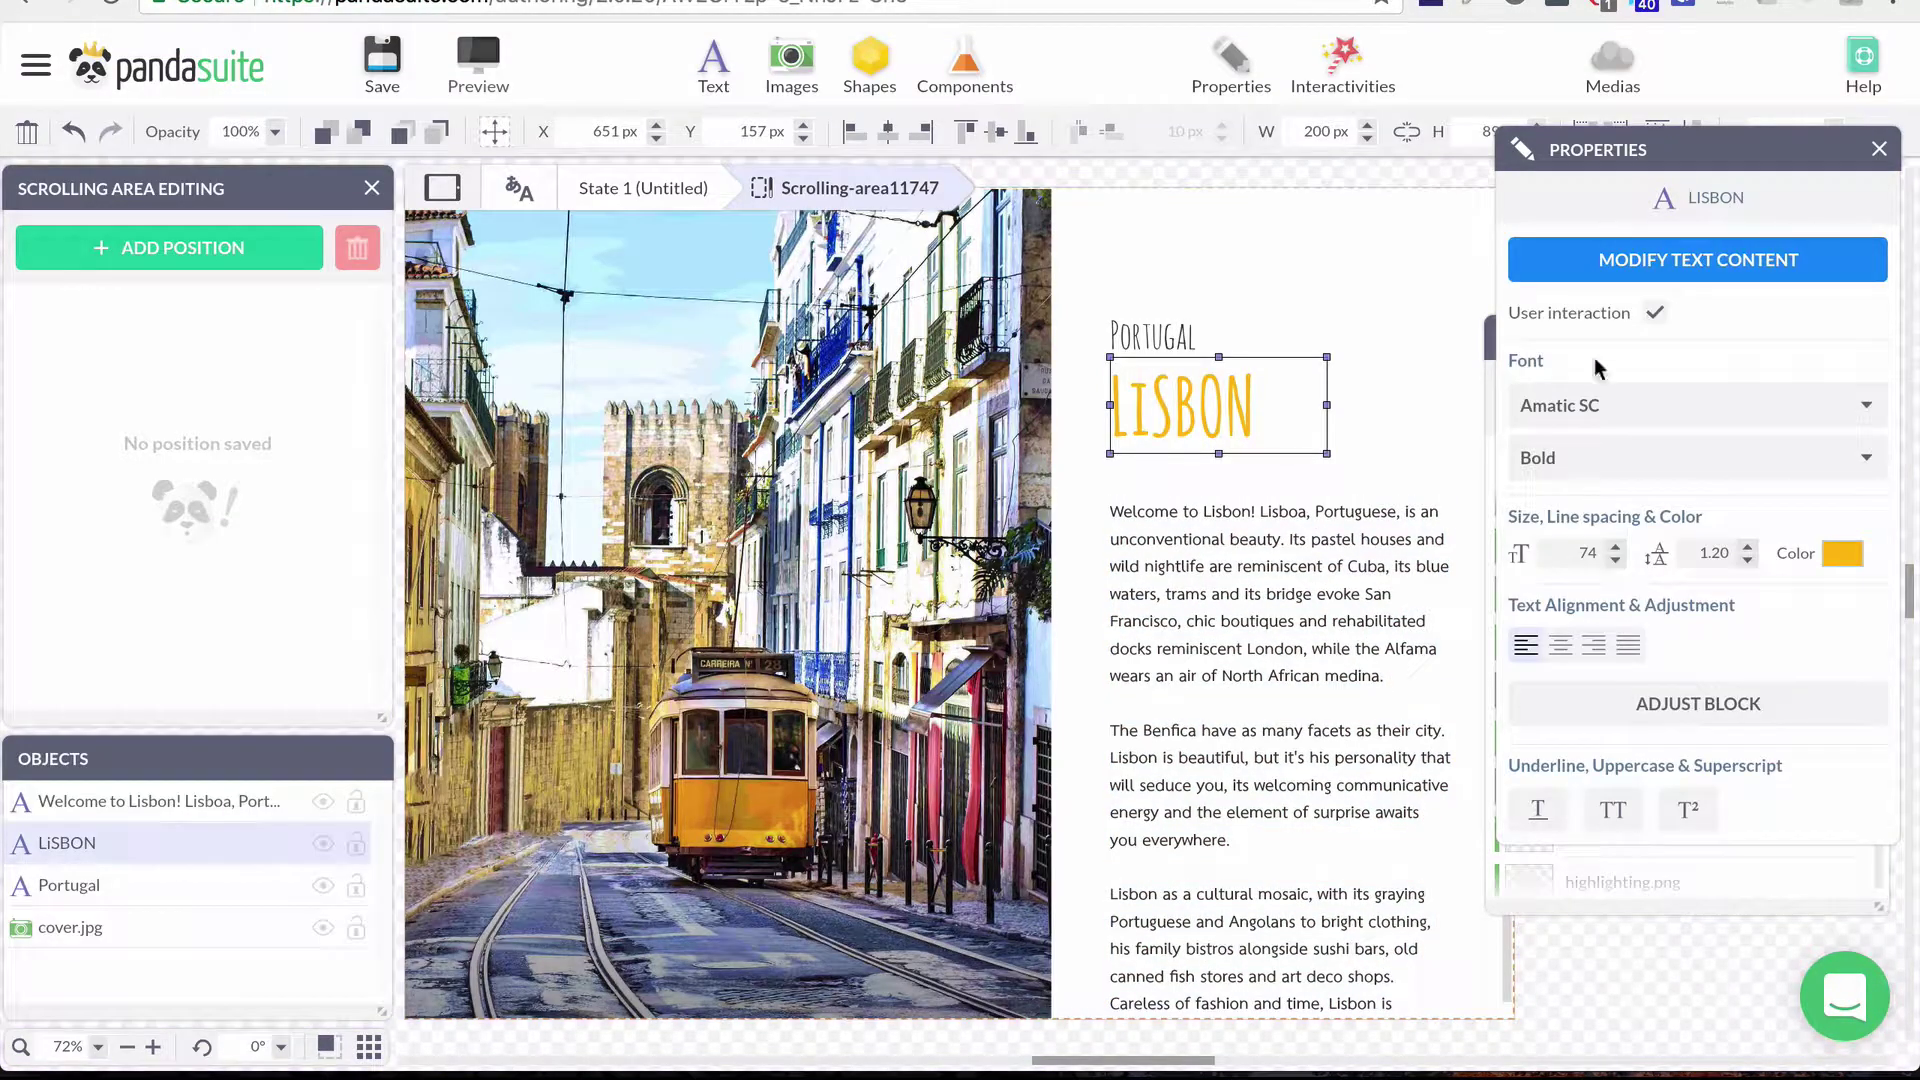
{"action": "left_click", "coordinate": [1879, 149]}
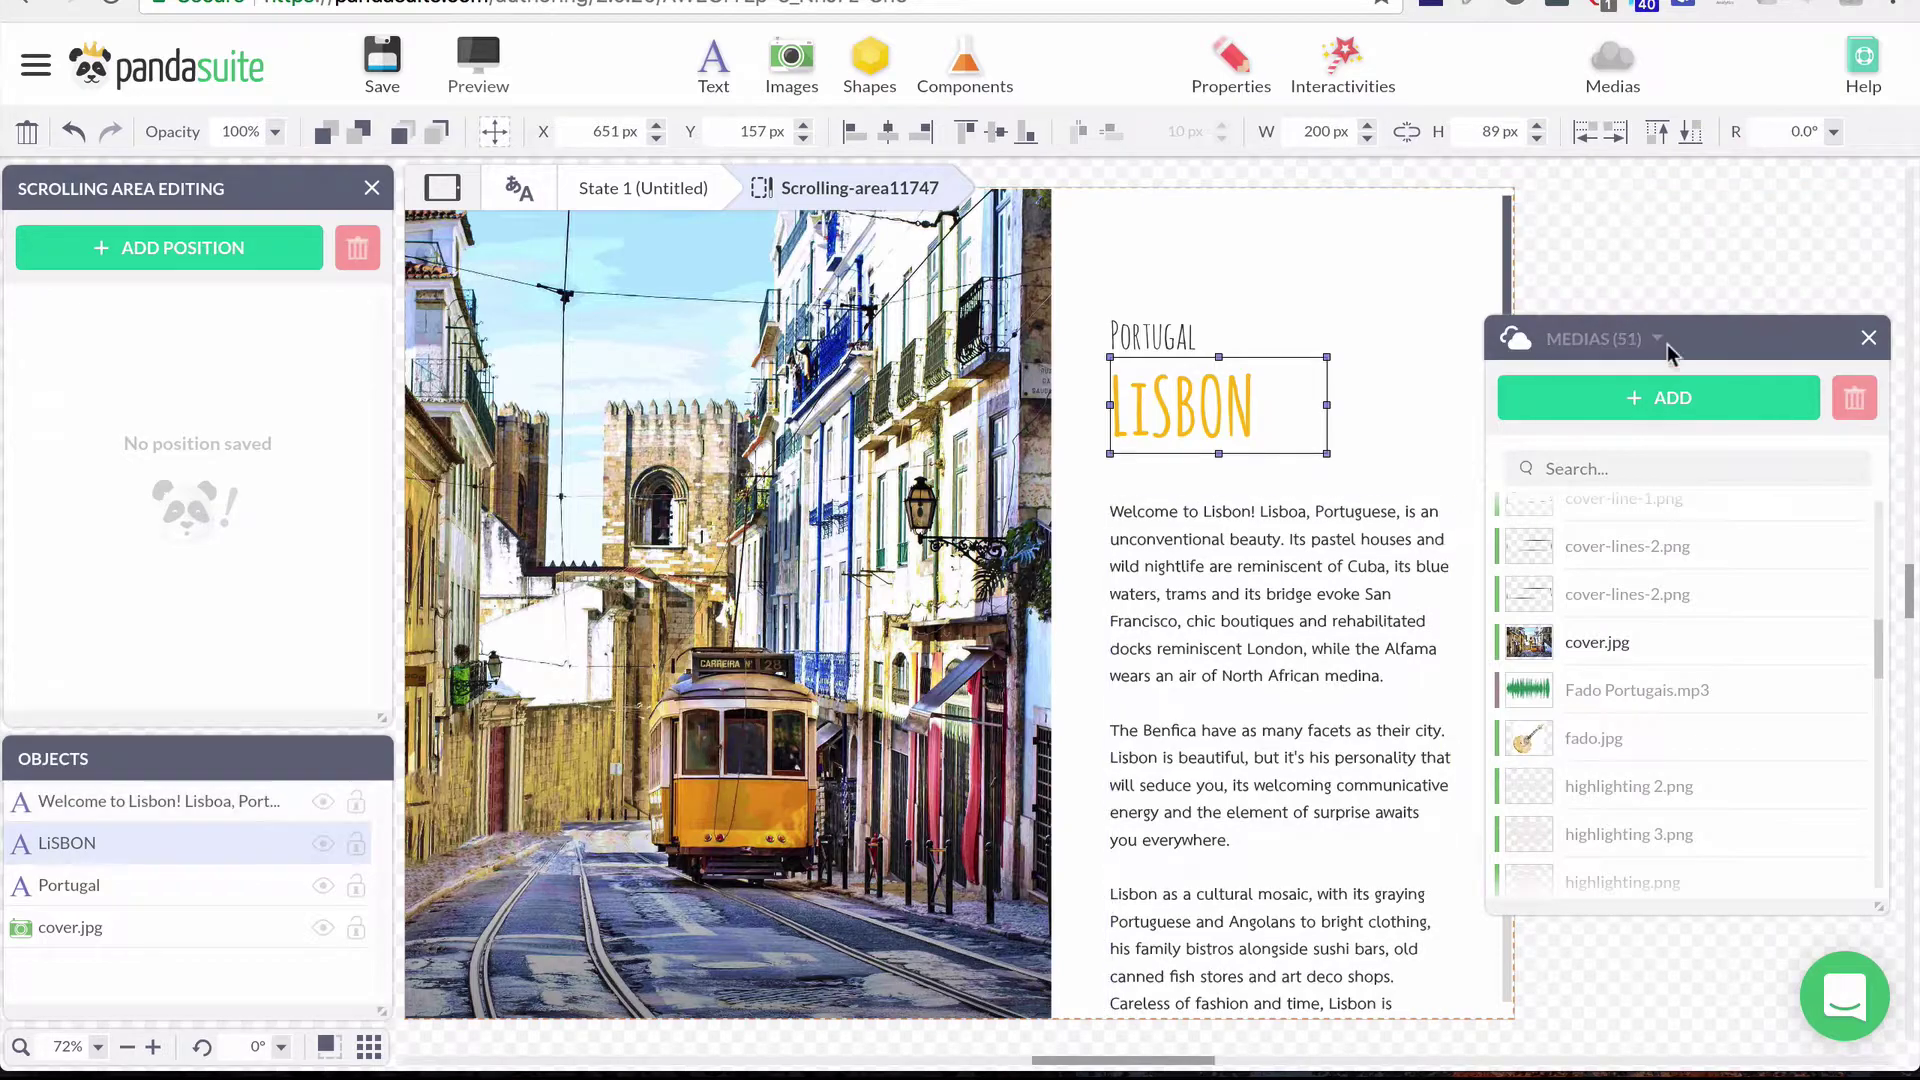
{"action": "left_click_drag", "start_coordinate": [1665, 344], "coordinate": [1685, 685]}
{"action": "left_click_drag", "start_coordinate": [1509, 412], "coordinate": [1478, 285]}
{"action": "left_click_drag", "start_coordinate": [1508, 390], "coordinate": [1472, 340]}
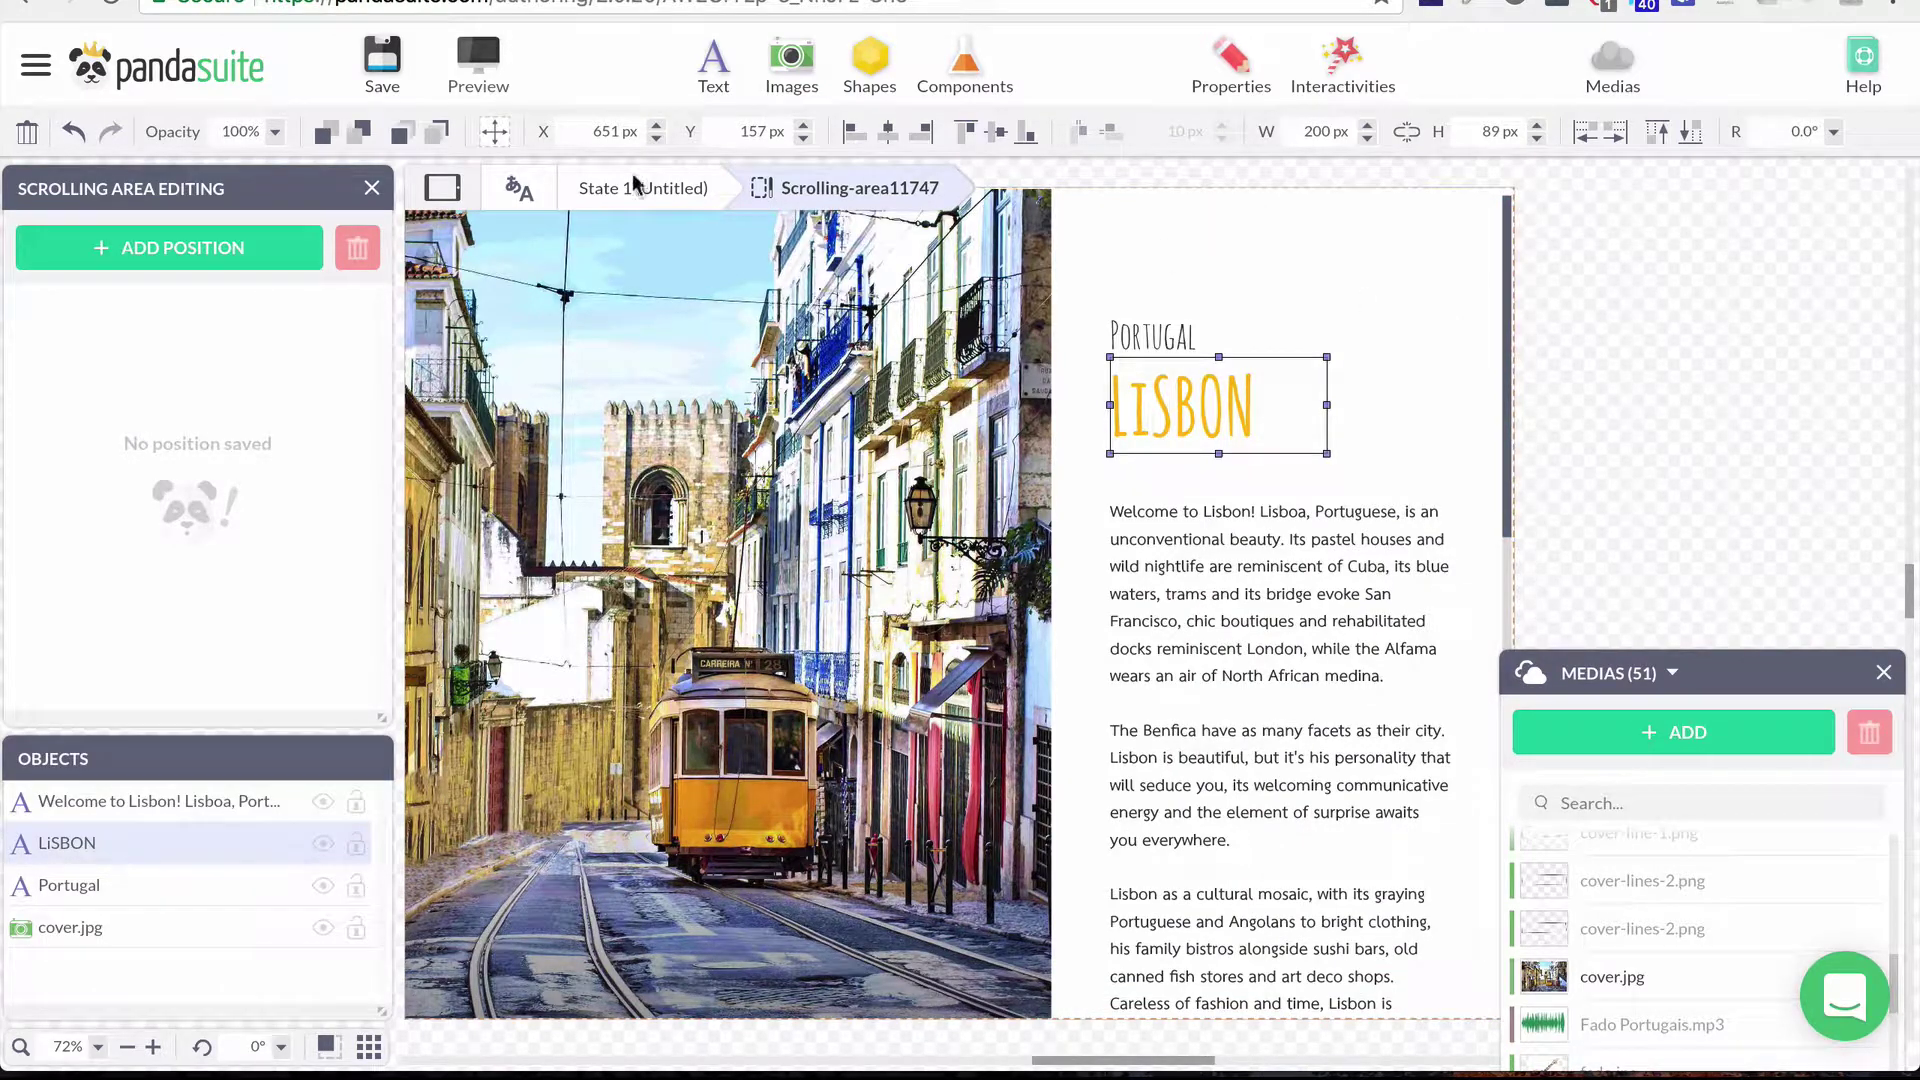
{"action": "left_click", "coordinate": [382, 60]}
{"action": "left_click", "coordinate": [1056, 730]}
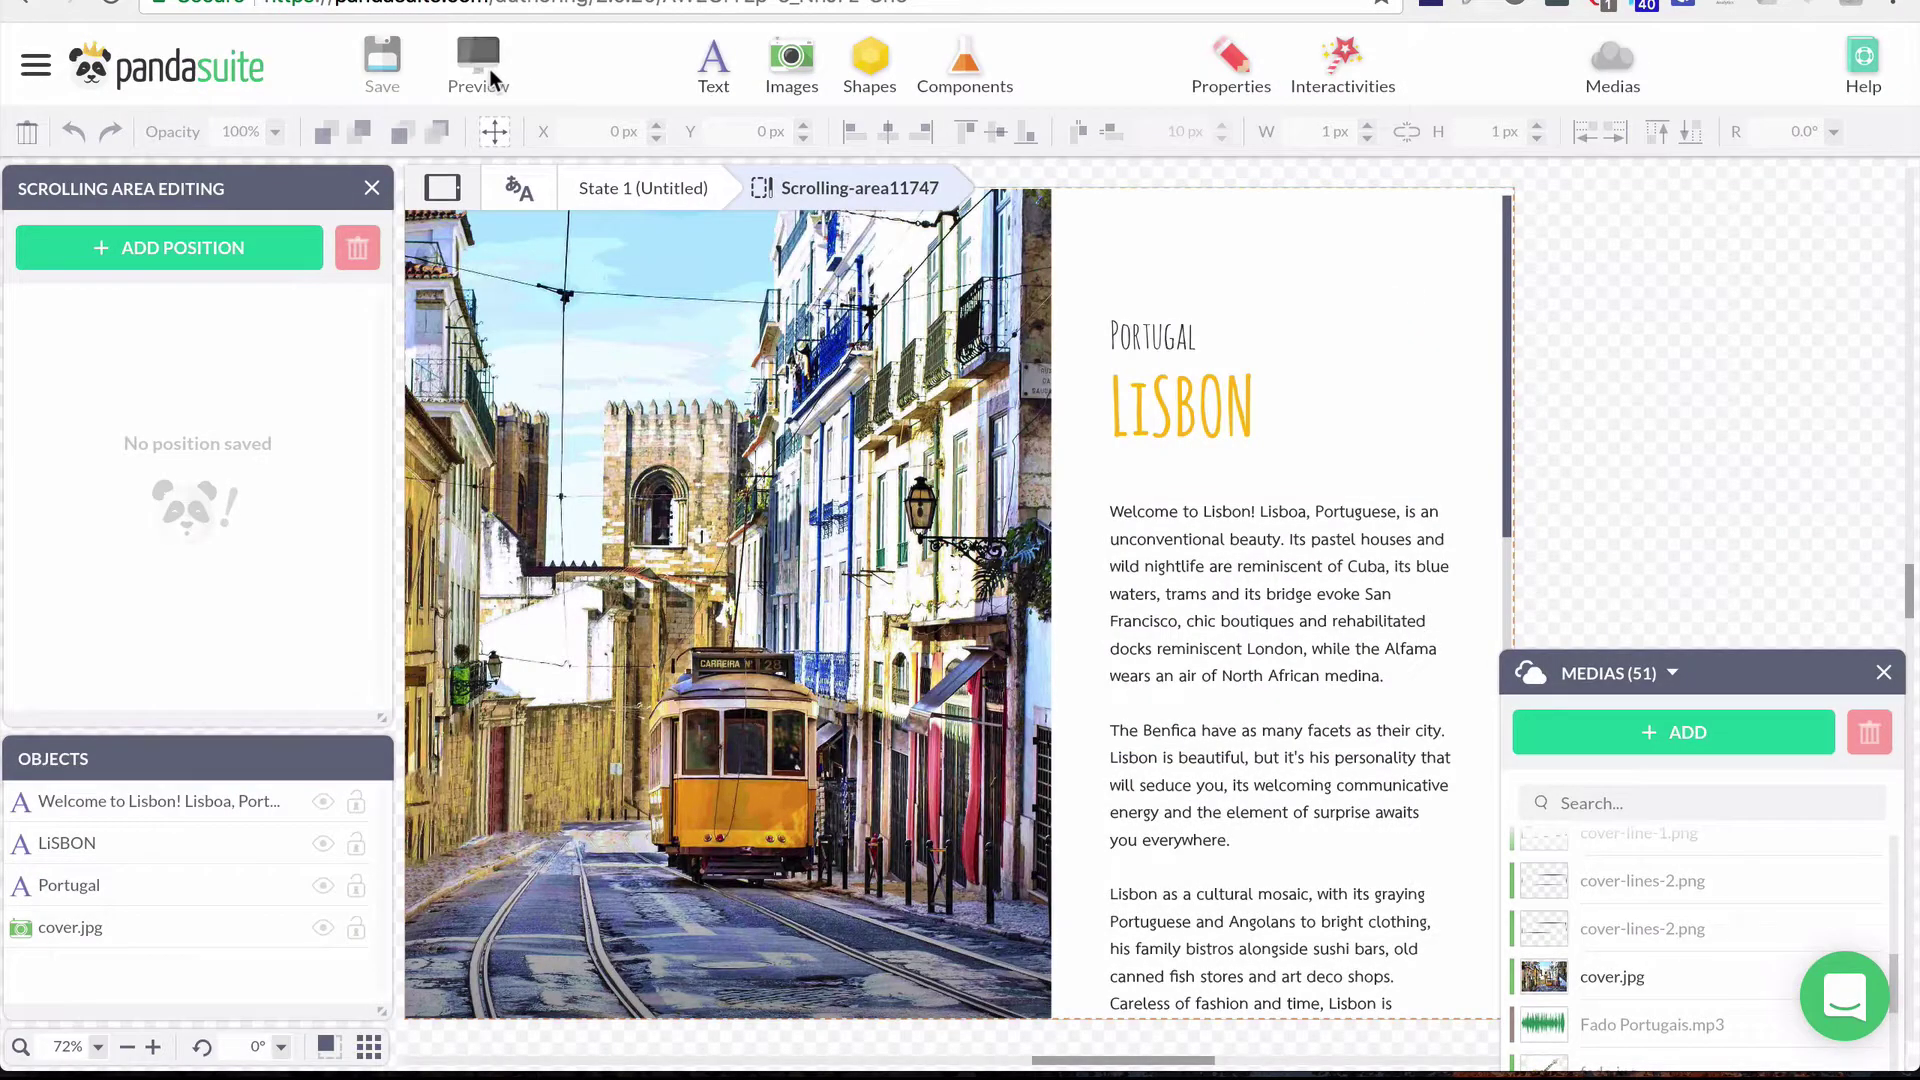
Step: Preview the Lisbon page, scroll through it, and close the preview
{"action": "left_click", "coordinate": [480, 70]}
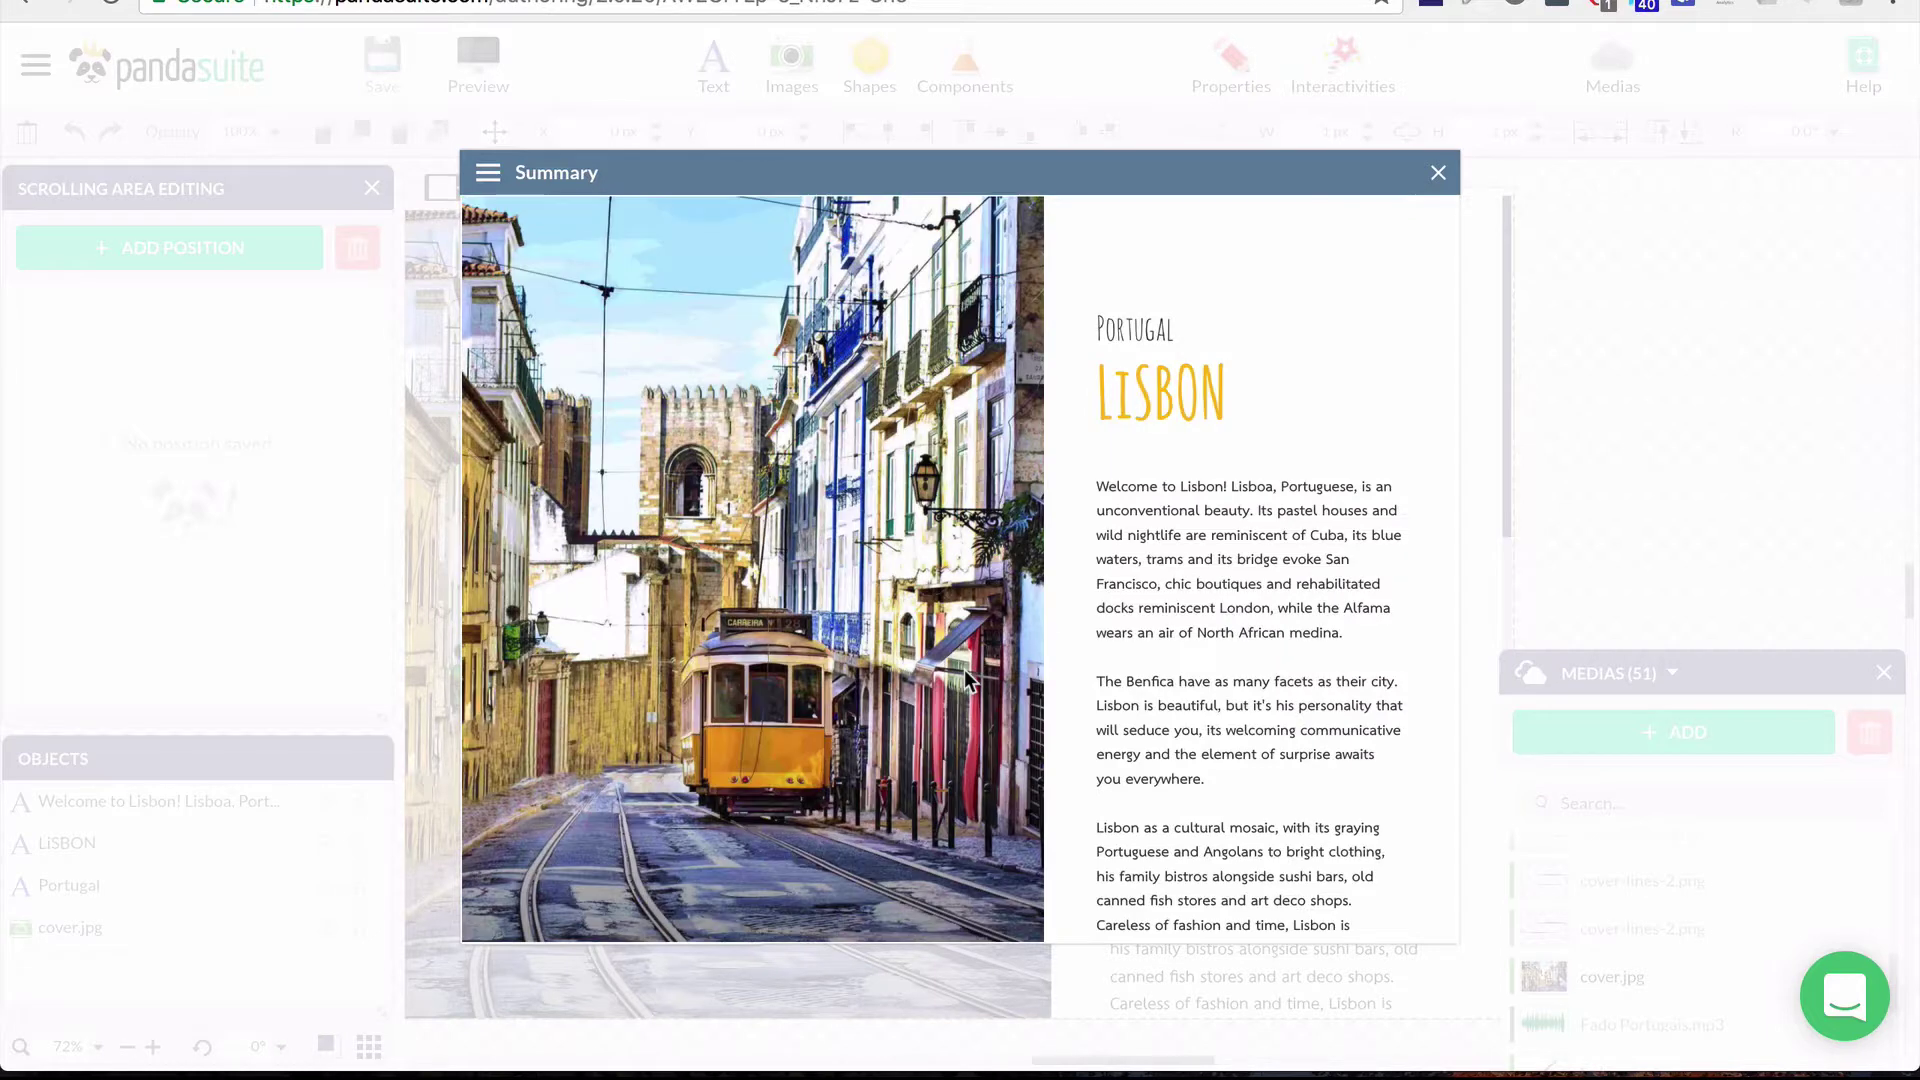
{"action": "left_click_drag", "start_coordinate": [1180, 793], "coordinate": [1230, 765]}
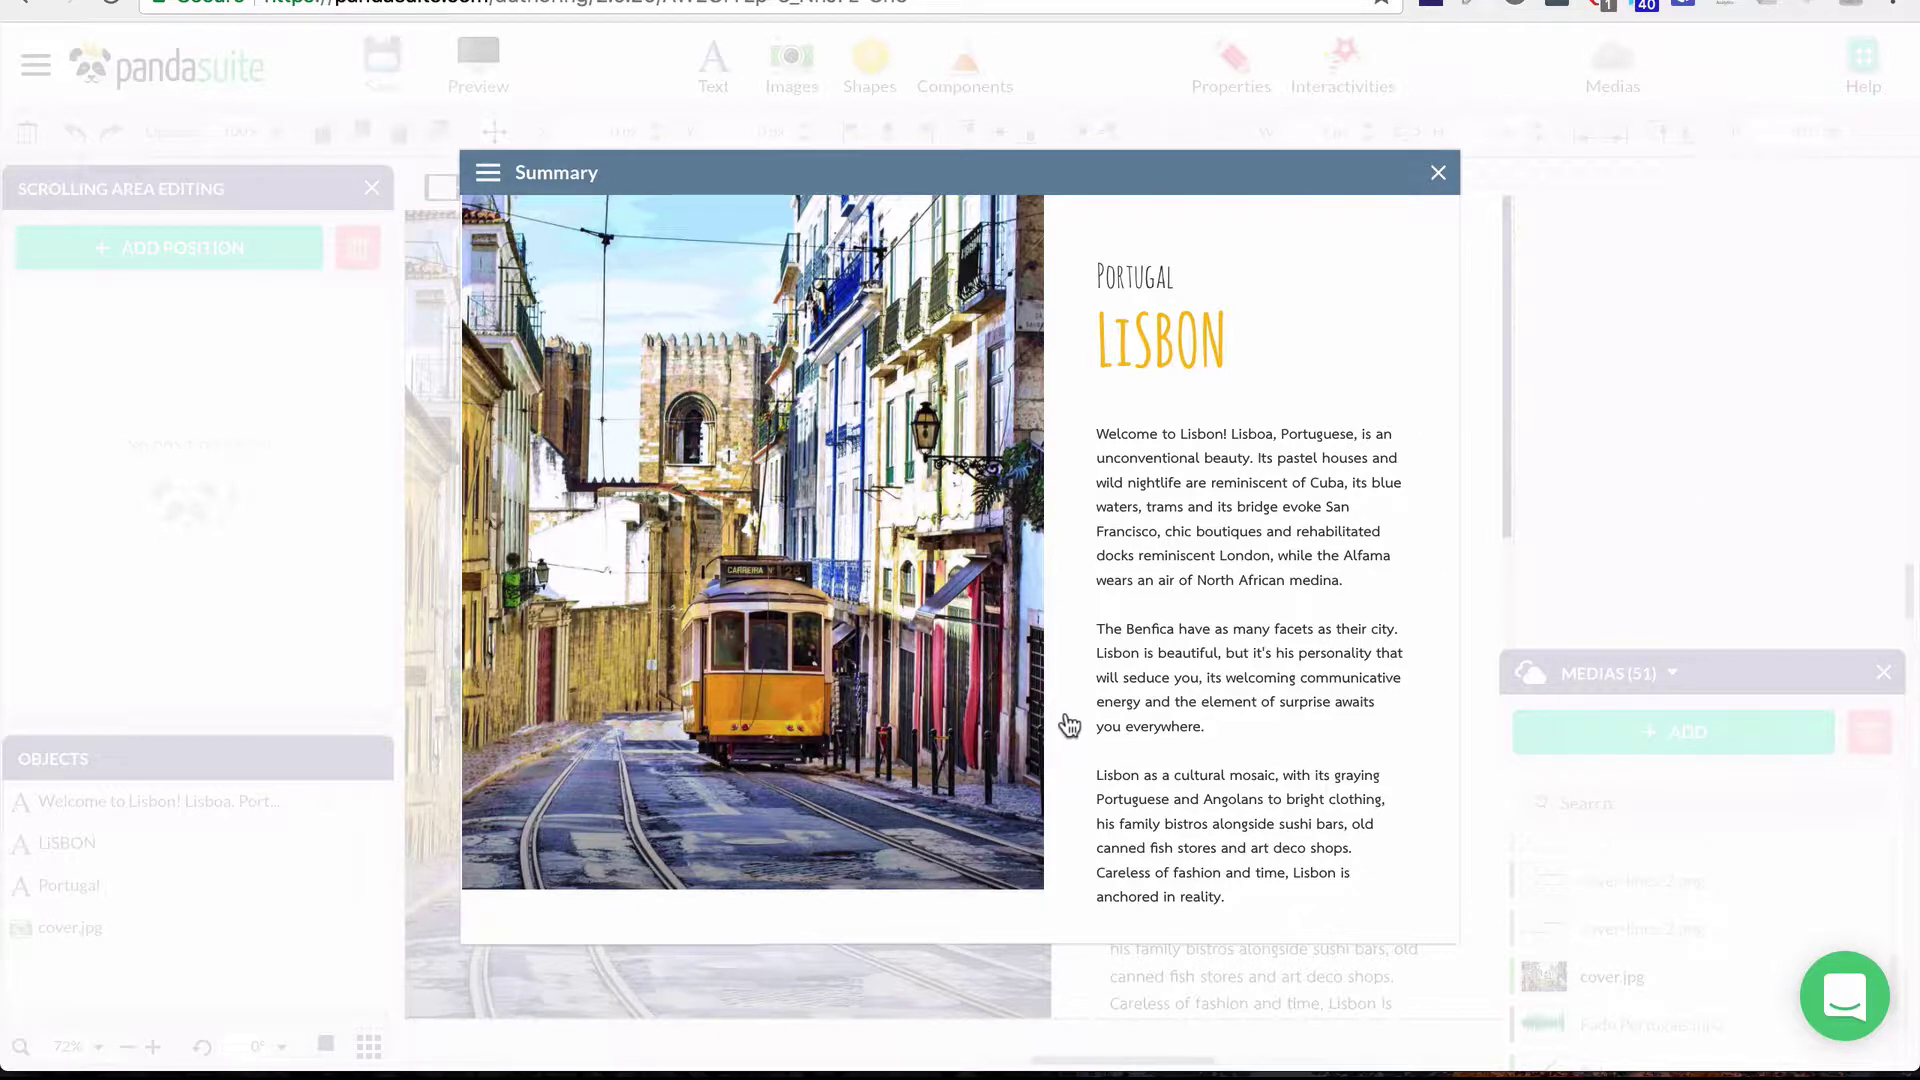
{"action": "left_click_drag", "start_coordinate": [1069, 724], "coordinate": [1106, 611]}
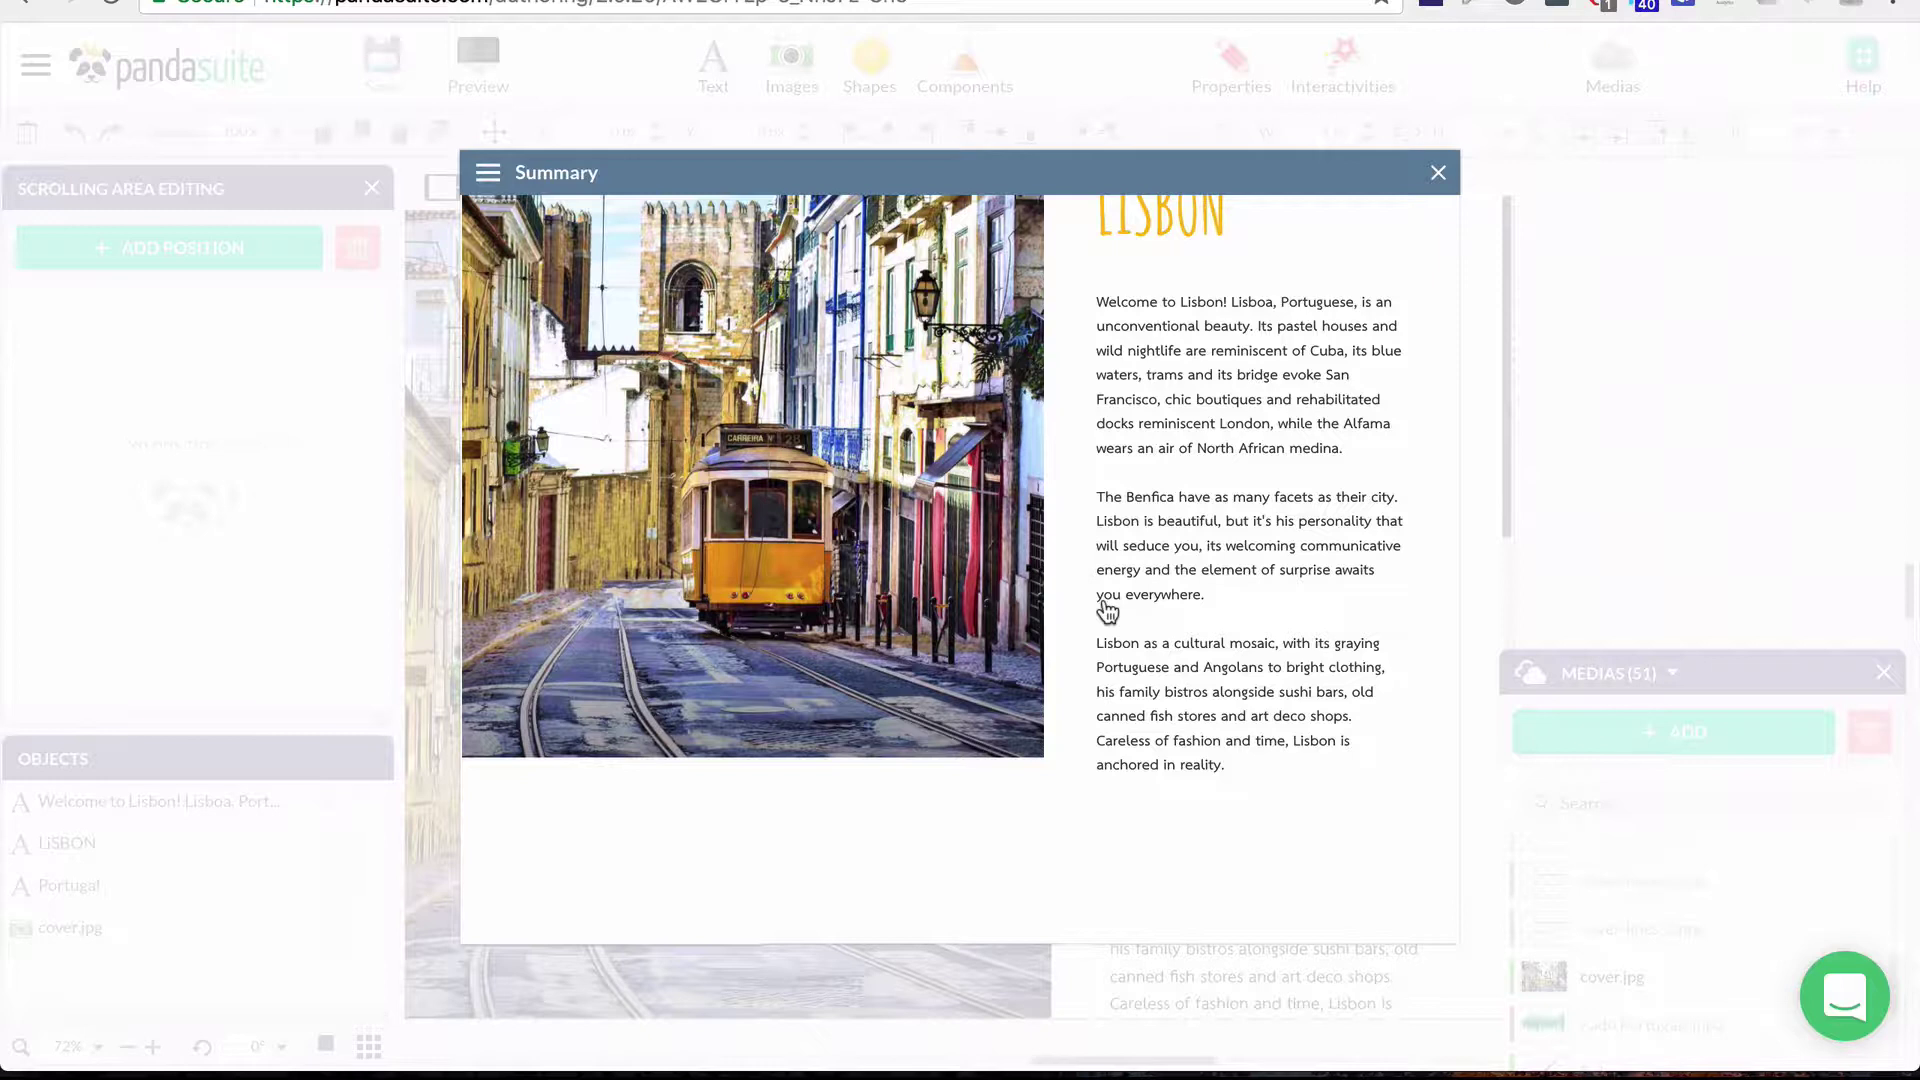
{"action": "scroll", "coordinate": [1167, 542], "scroll_direction": "up", "scroll_amount": 3}
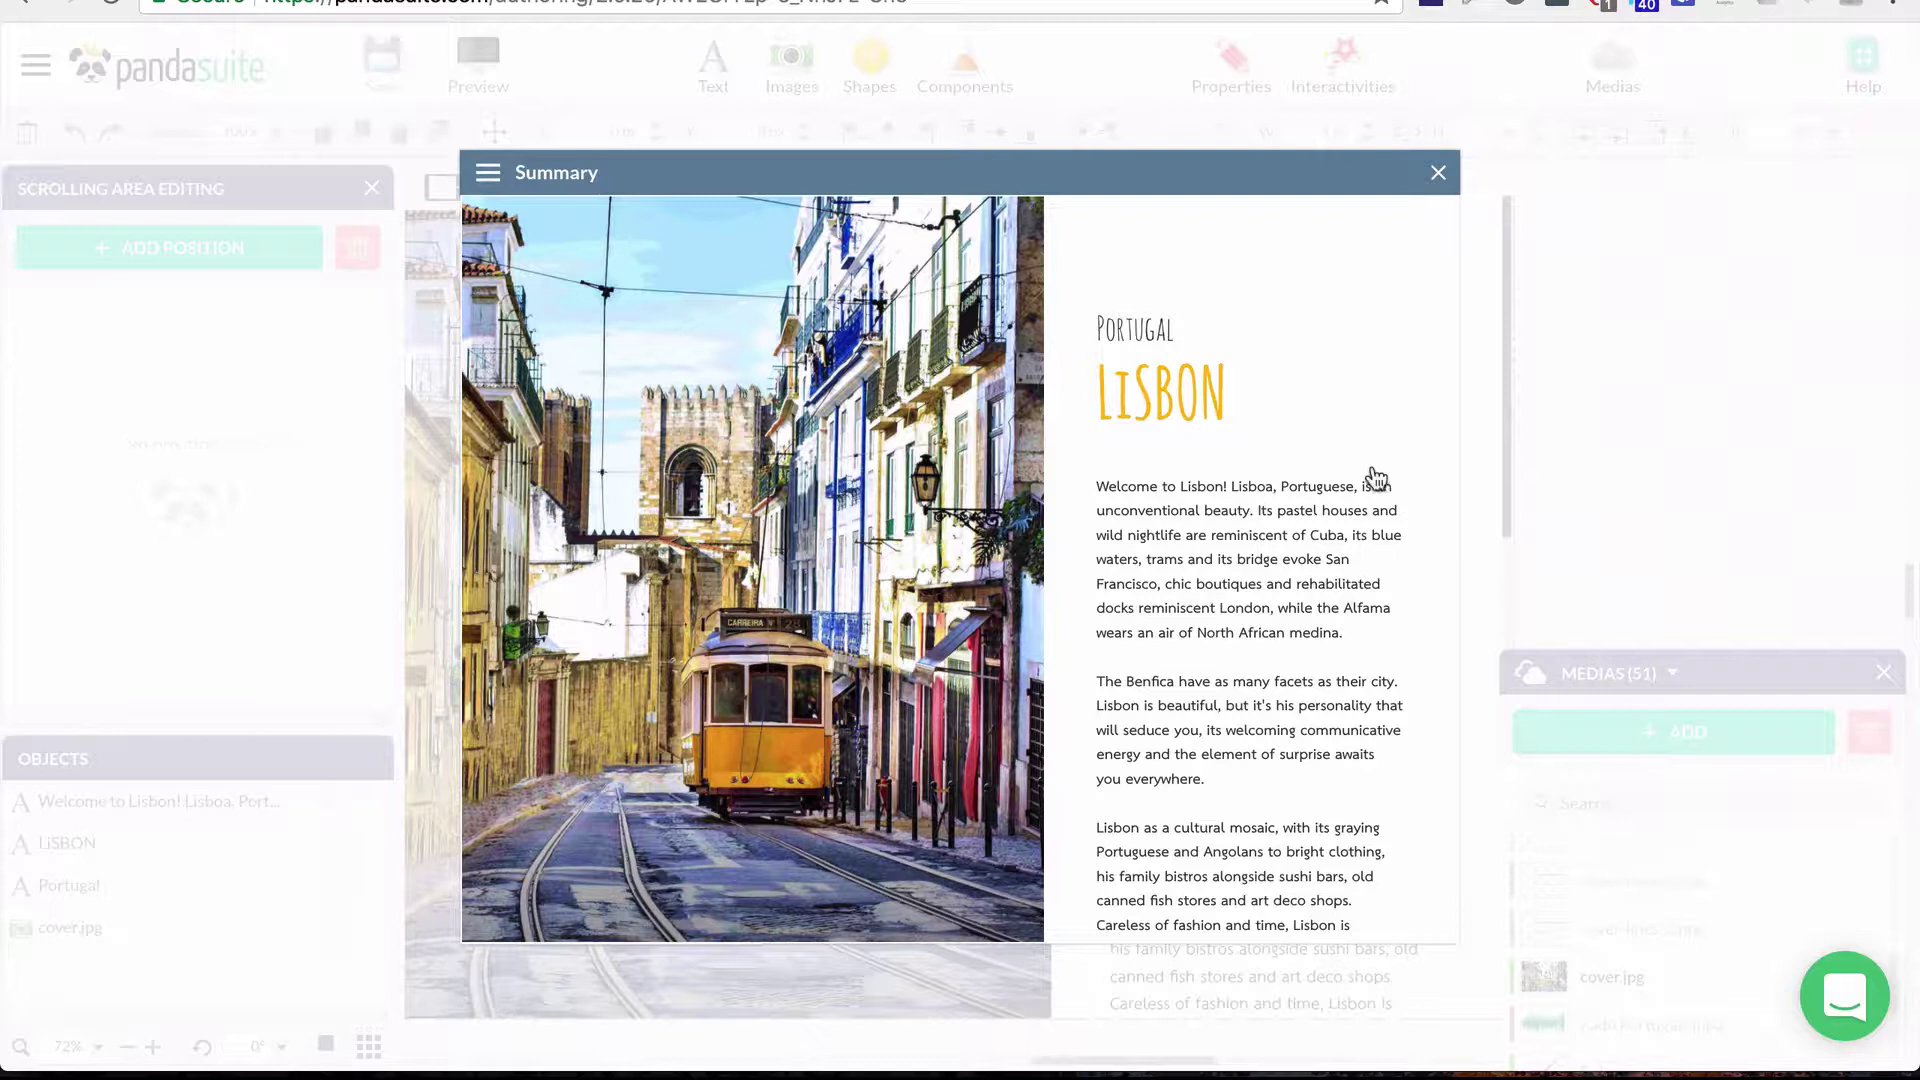
{"action": "left_click", "coordinate": [1440, 172]}
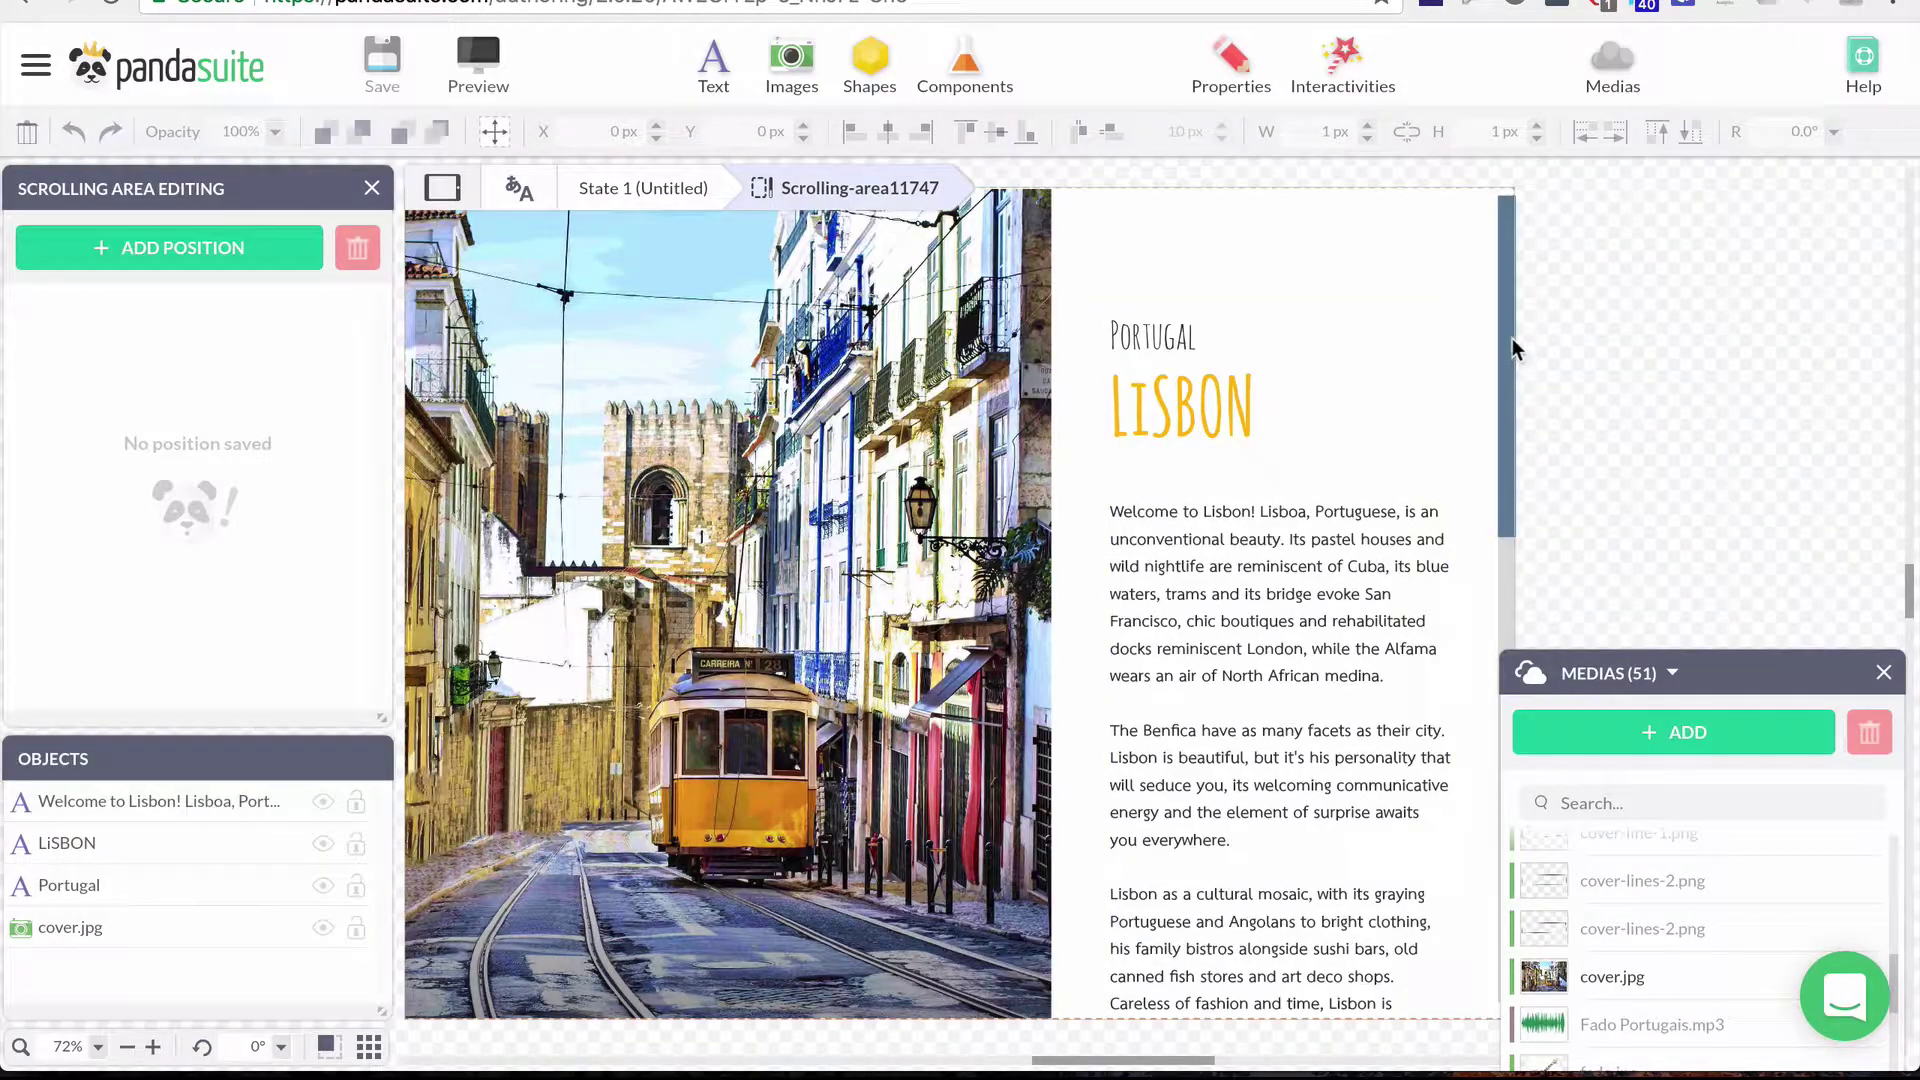
Step: Duplicate the LISBON title and place the copy below the tram photo at X 412, Y 889
{"action": "left_click_drag", "start_coordinate": [1512, 343], "coordinate": [1503, 595]}
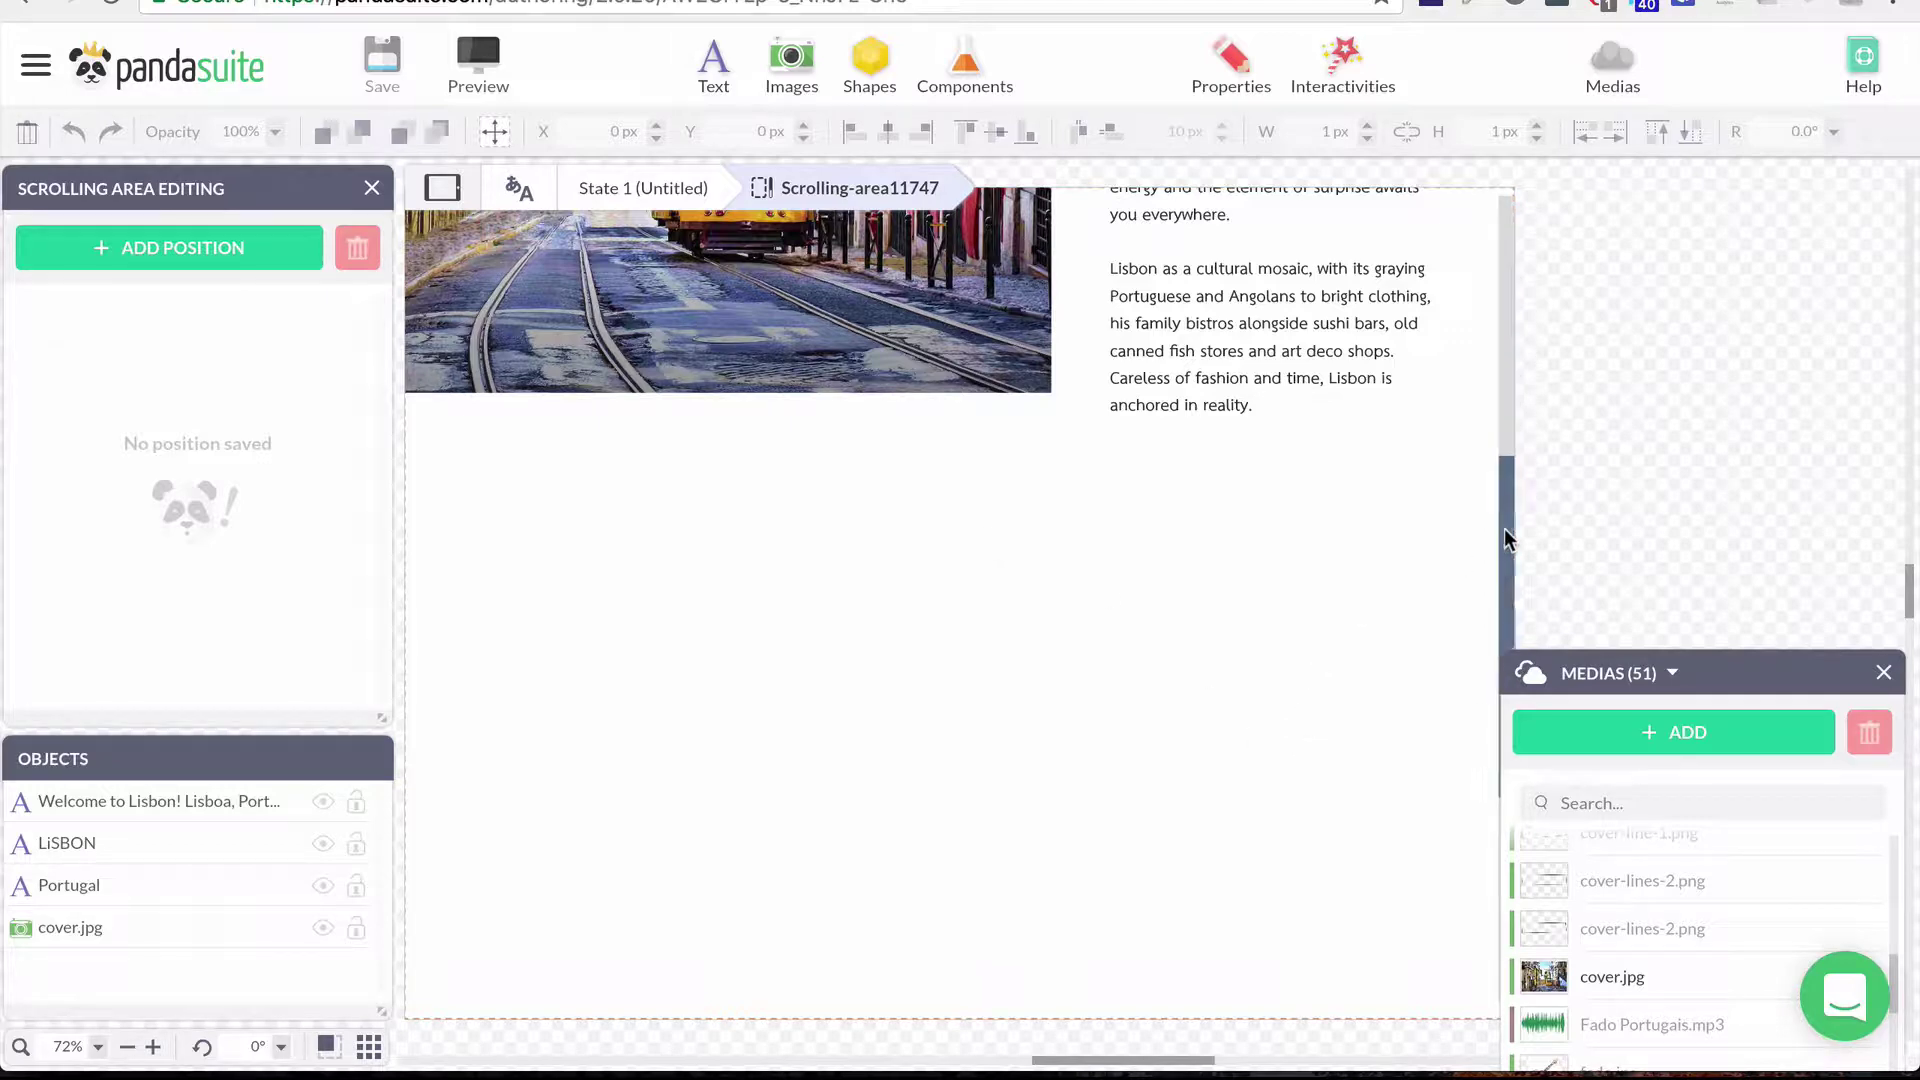
{"action": "left_click_drag", "start_coordinate": [1504, 528], "coordinate": [1495, 257]}
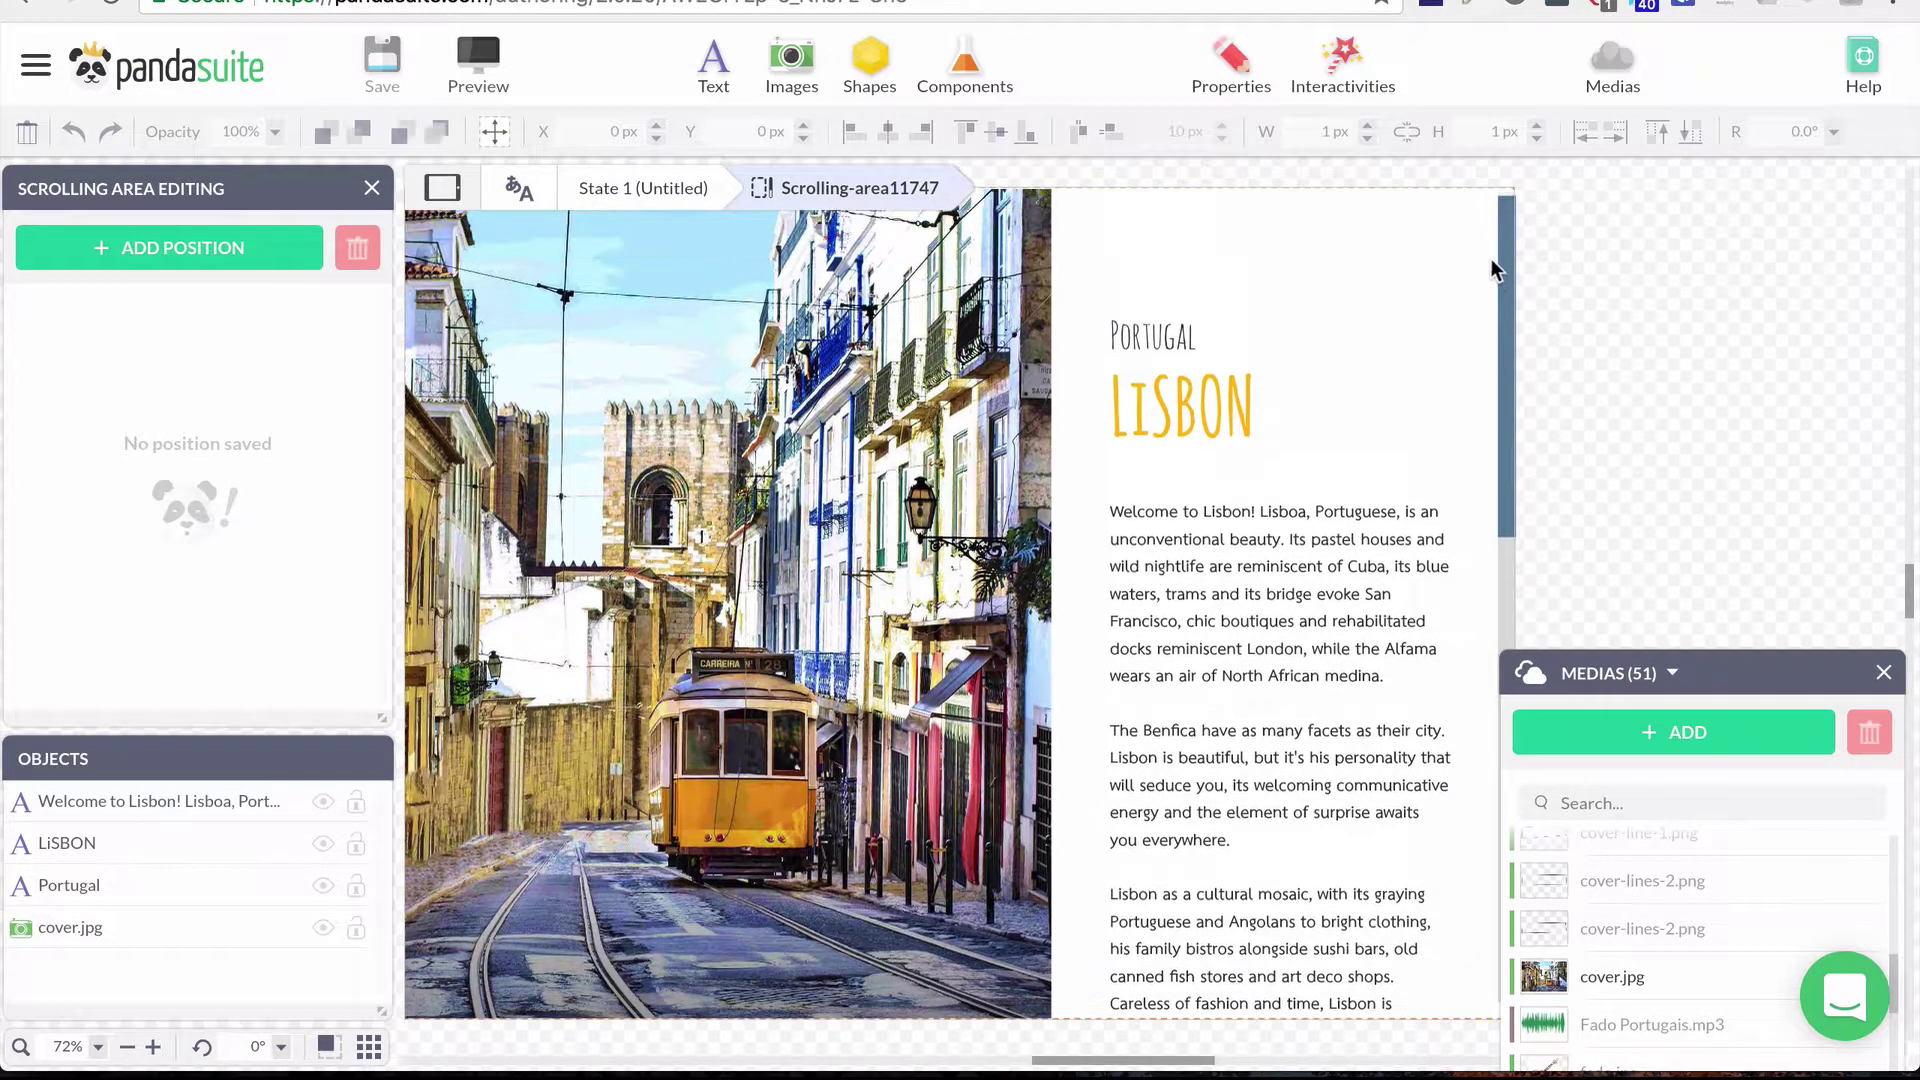
{"action": "left_click", "coordinate": [1264, 416]}
{"action": "left_click_drag", "start_coordinate": [1504, 363], "coordinate": [1496, 426]}
{"action": "key", "text": "ctrl+d"}
{"action": "left_click_drag", "start_coordinate": [1214, 280], "coordinate": [892, 957]}
{"action": "mouse_move", "coordinate": [1506, 514]}
{"action": "left_mouse_down"}
{"action": "mouse_move", "coordinate": [1496, 650]}
{"action": "mouse_move", "coordinate": [1497, 492]}
{"action": "left_mouse_up"}
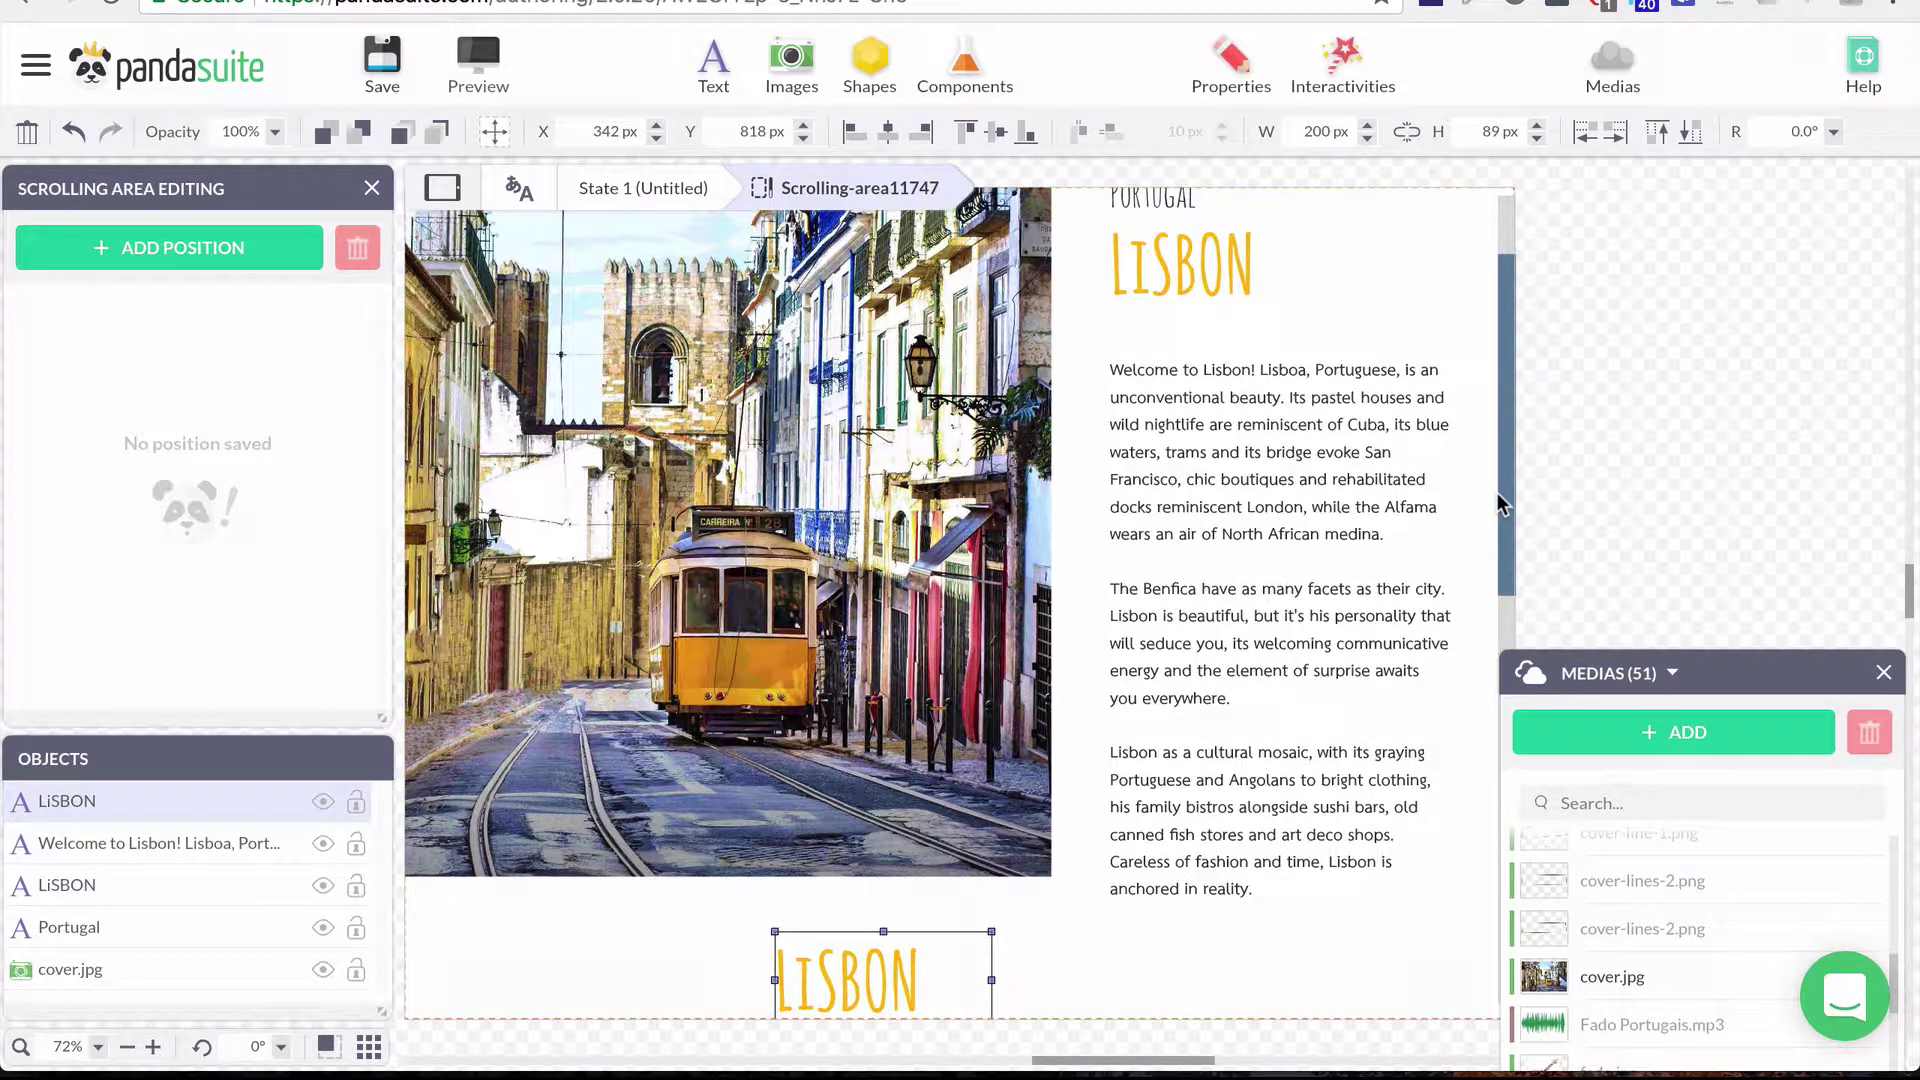
{"action": "left_click_drag", "start_coordinate": [1497, 492], "coordinate": [1505, 603]}
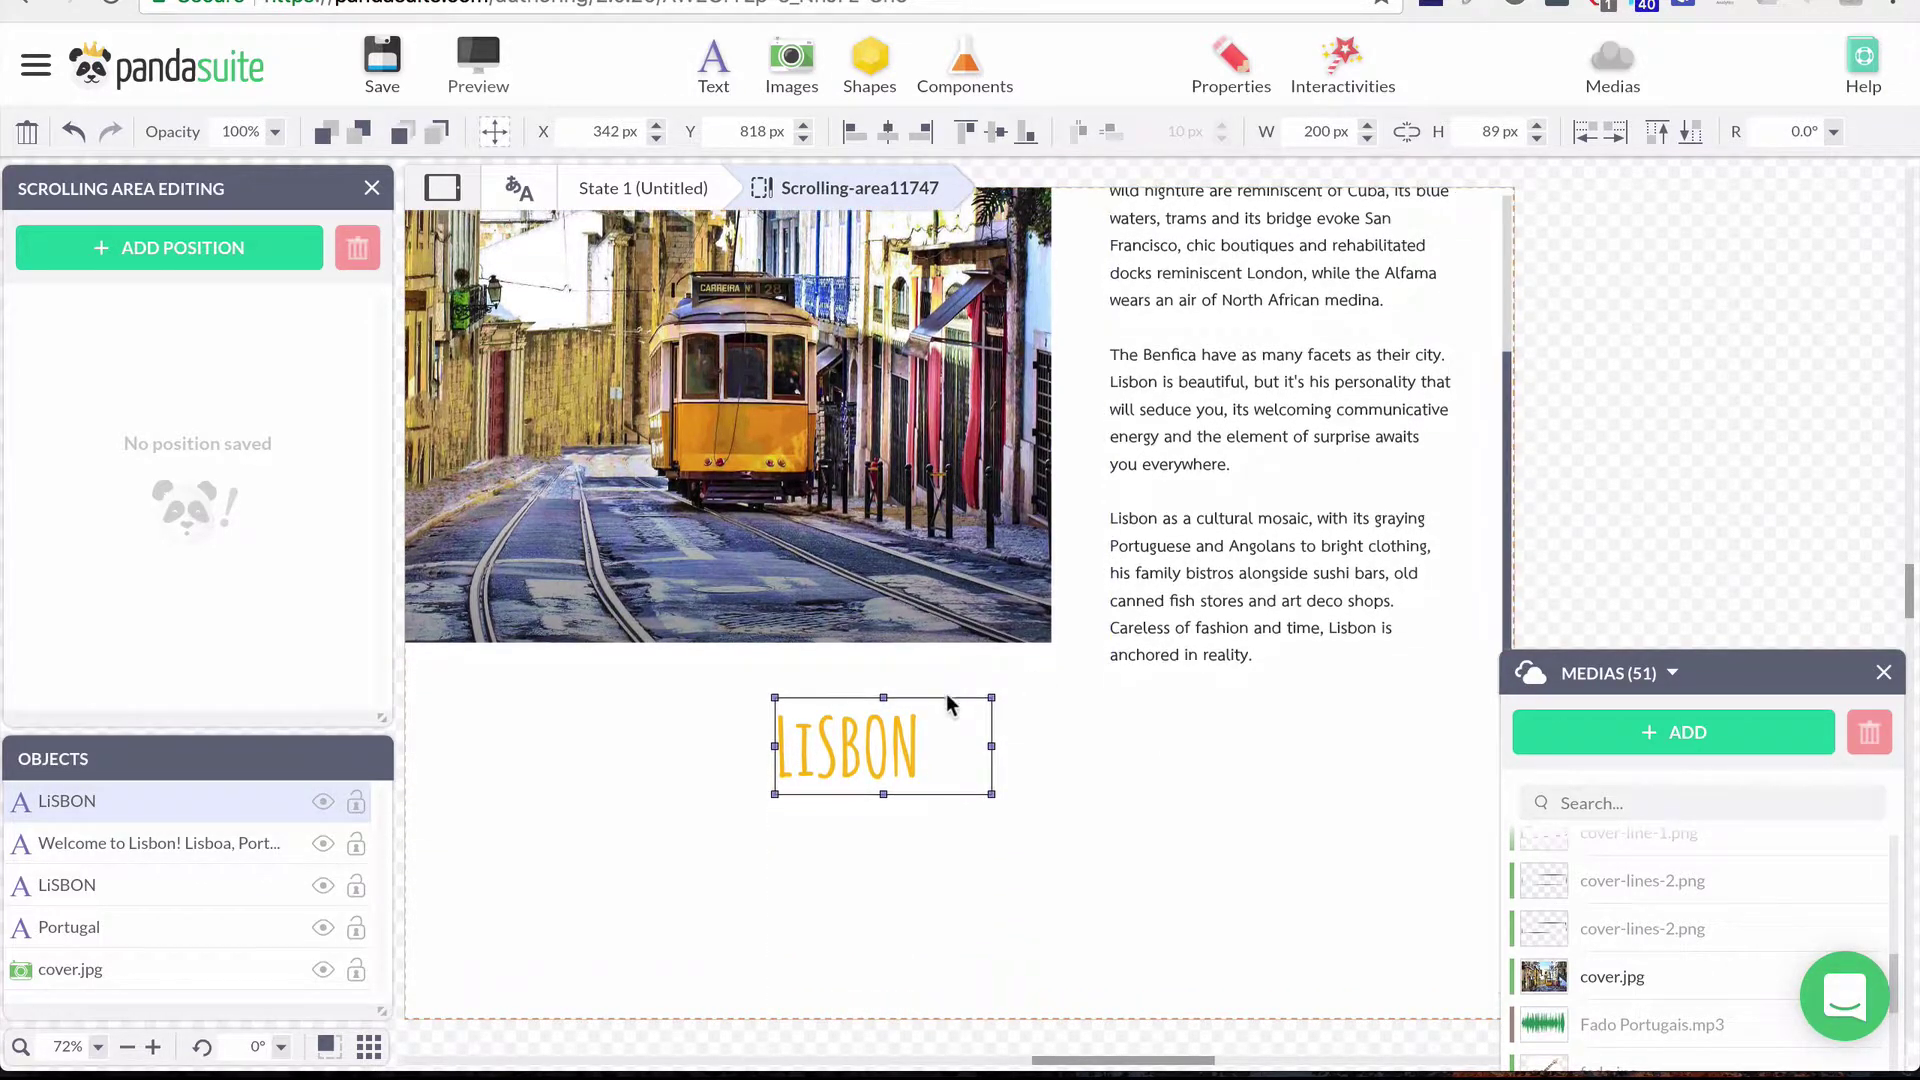
{"action": "left_click_drag", "start_coordinate": [940, 740], "coordinate": [741, 777]}
Step: Change the copied title's text to 'THE ALFAMA' and colour it orange
{"action": "double_click", "coordinate": [1010, 812]}
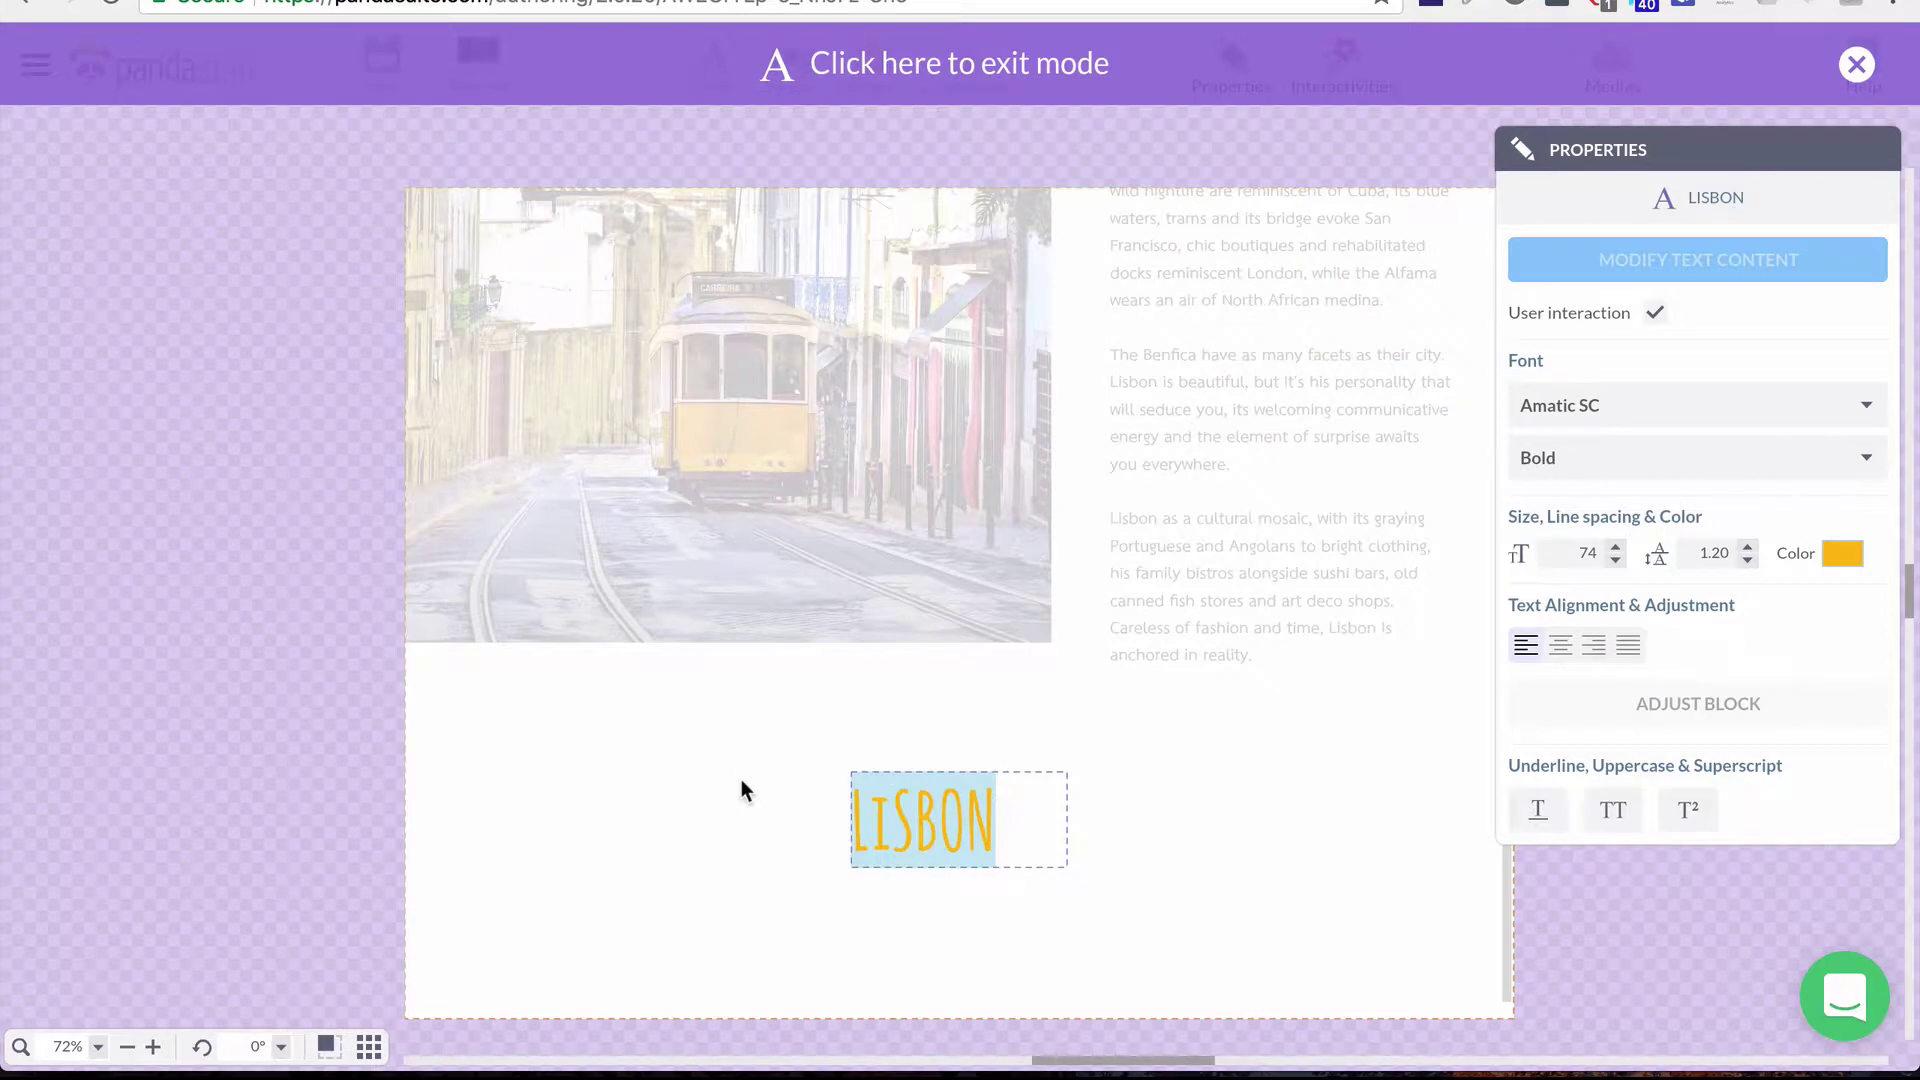
{"action": "type", "text": "THE AFA"}
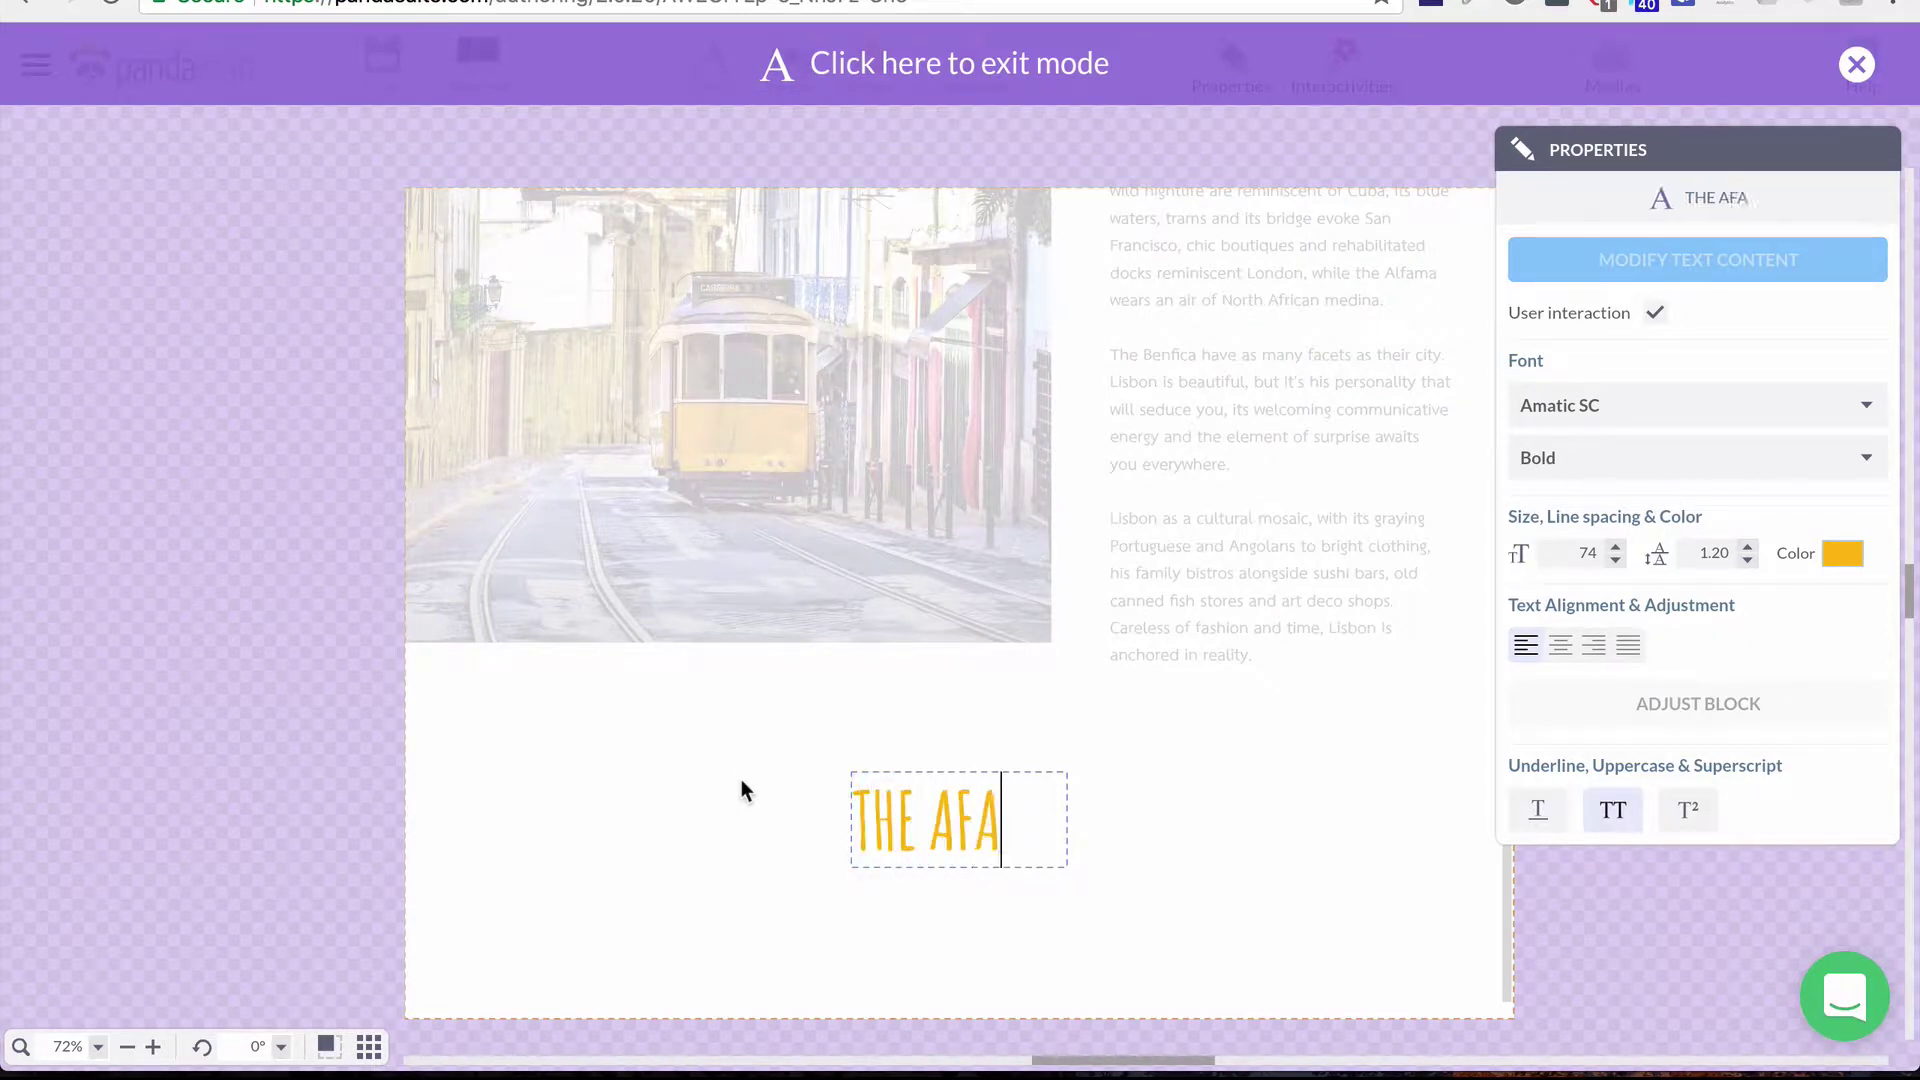
{"action": "key", "text": "BackSpace"}
{"action": "key", "text": "BackSpace"}
{"action": "type", "text": "LFAMA"}
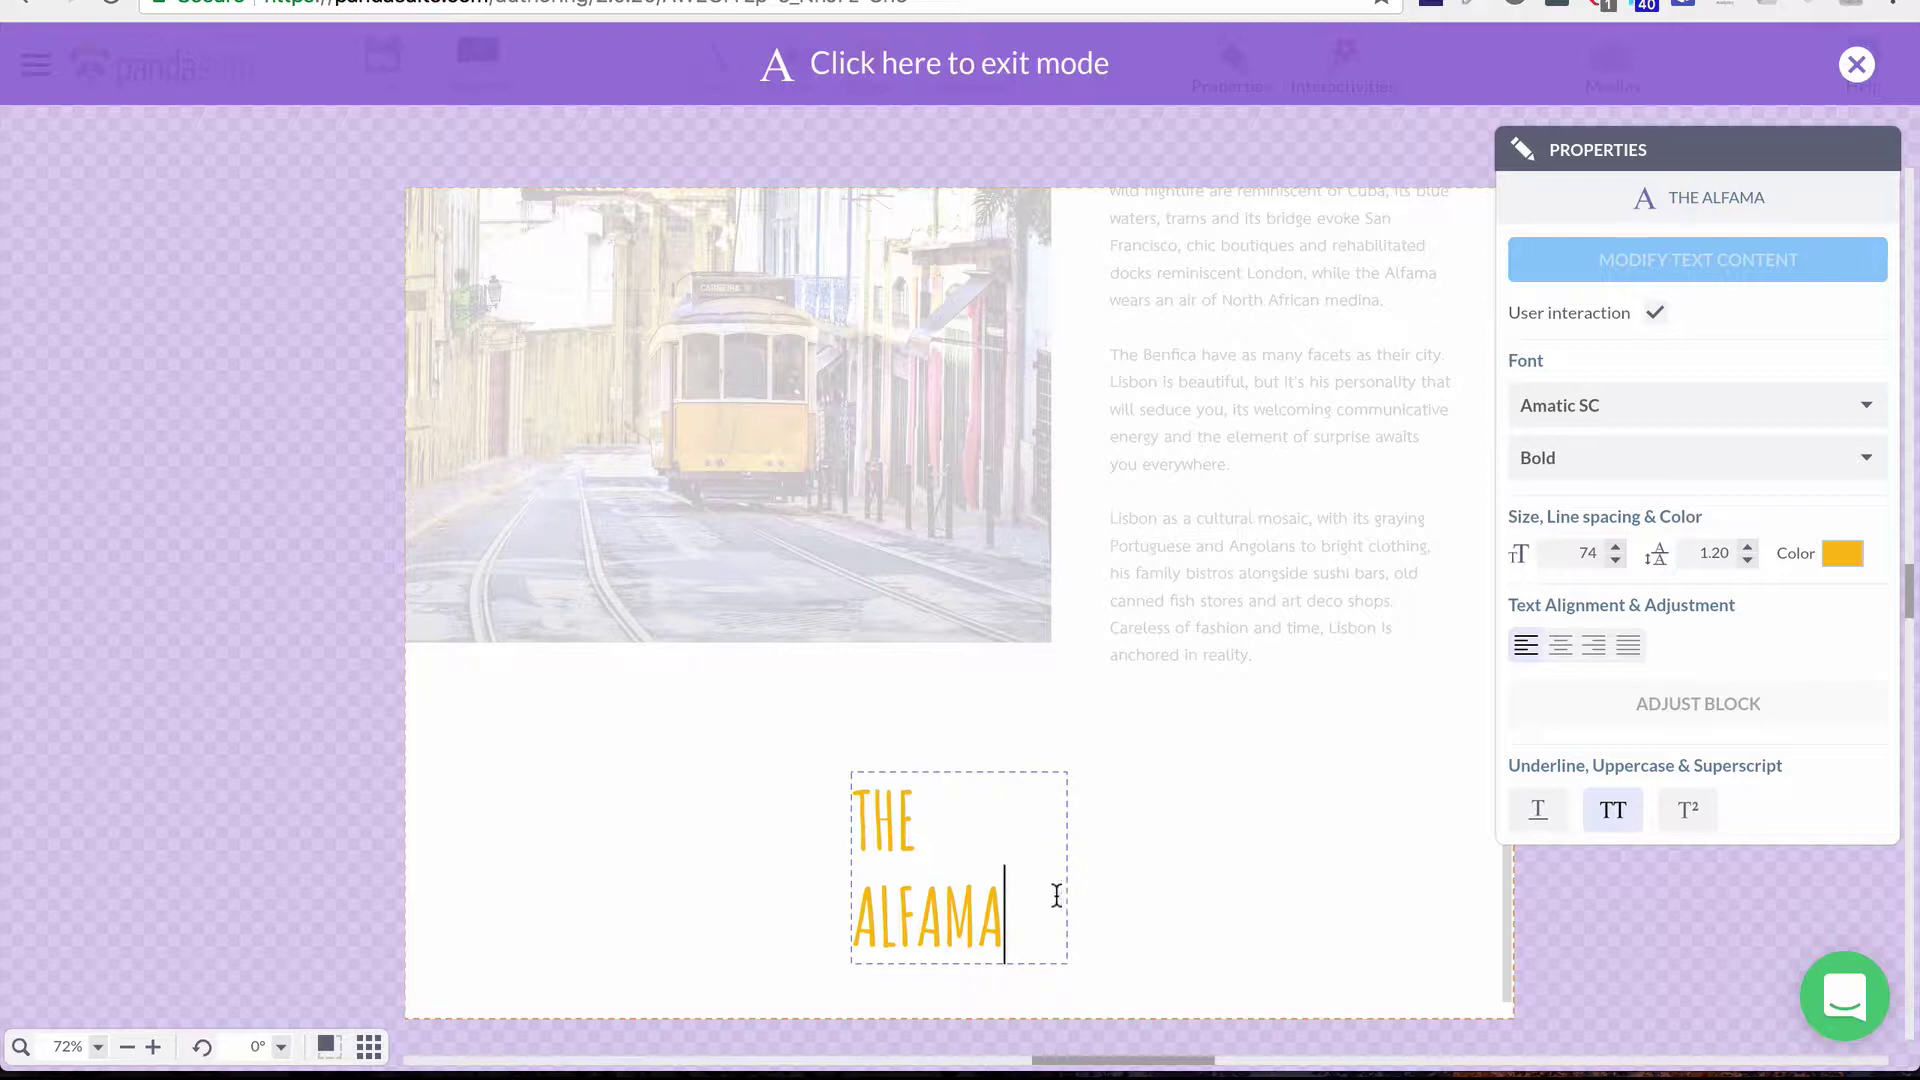
{"action": "left_click_drag", "start_coordinate": [1055, 895], "coordinate": [821, 812]}
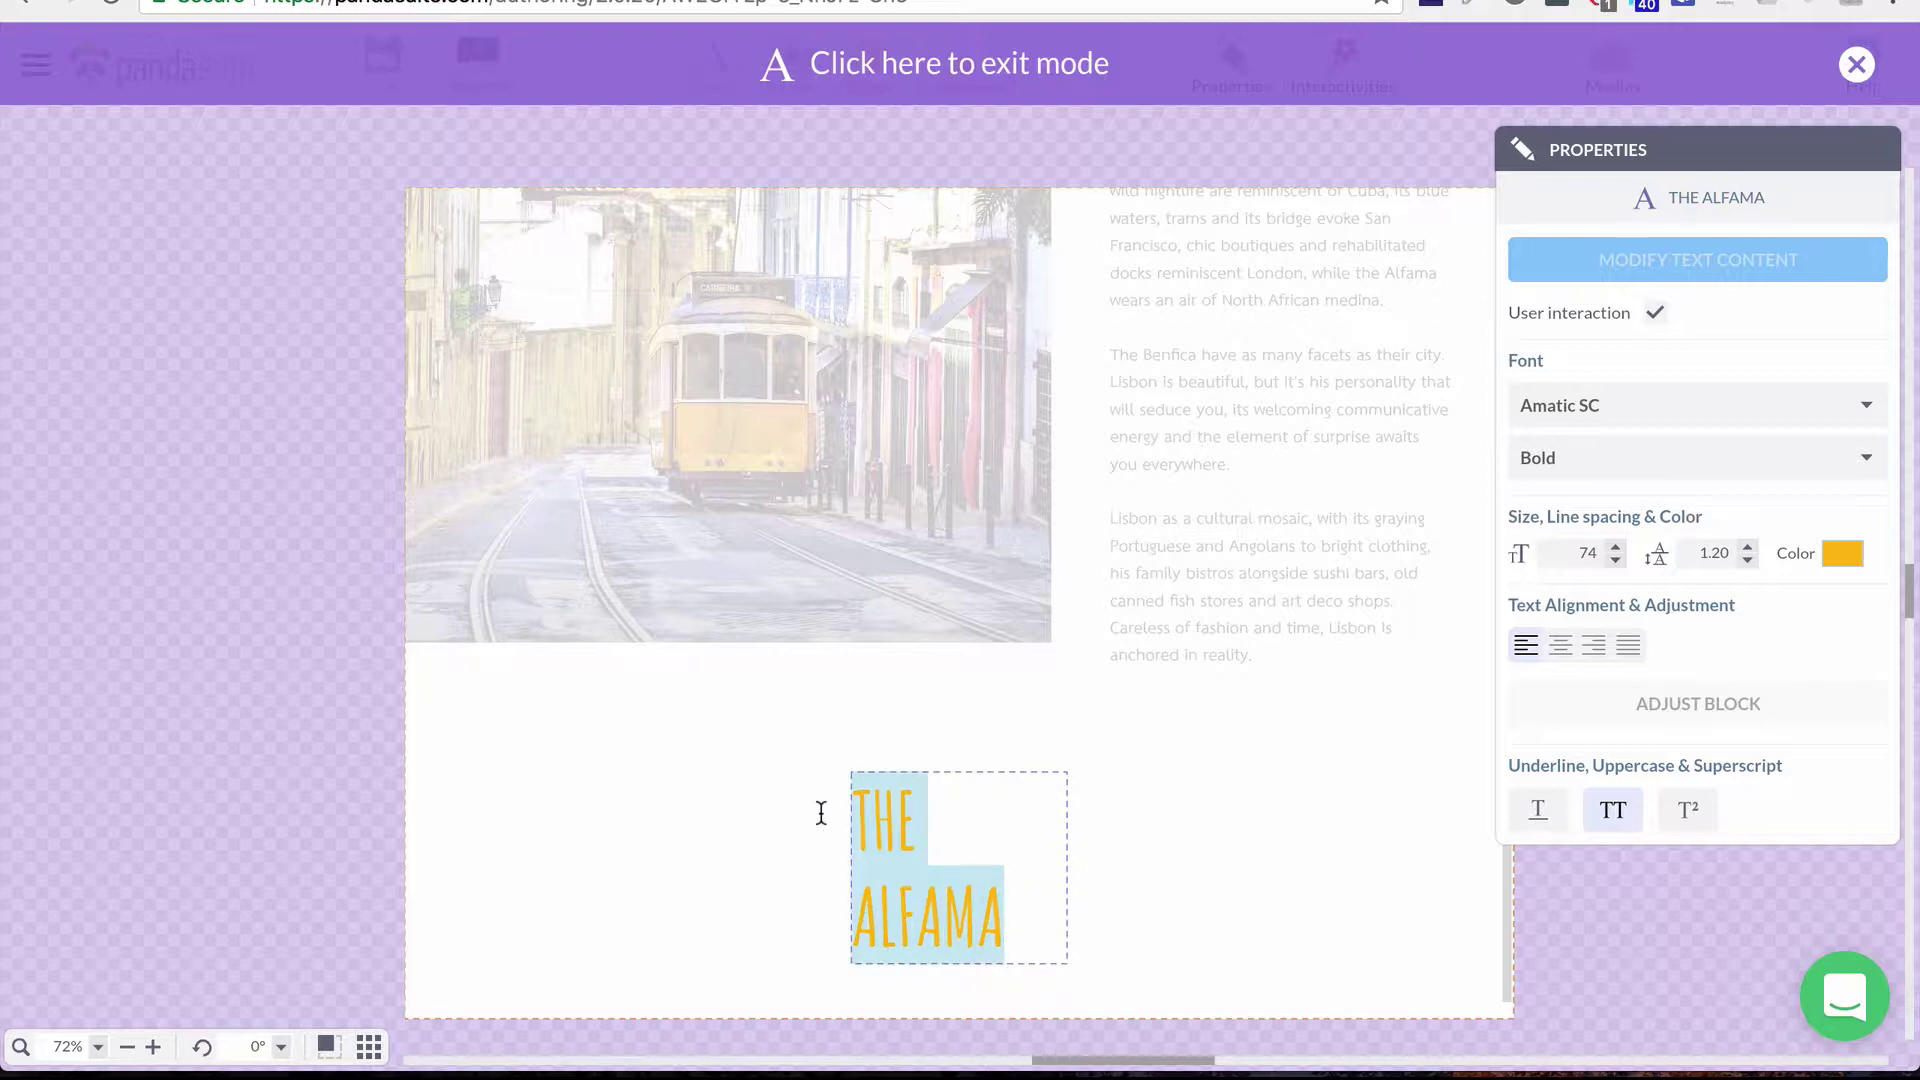
{"action": "left_click", "coordinate": [1842, 553]}
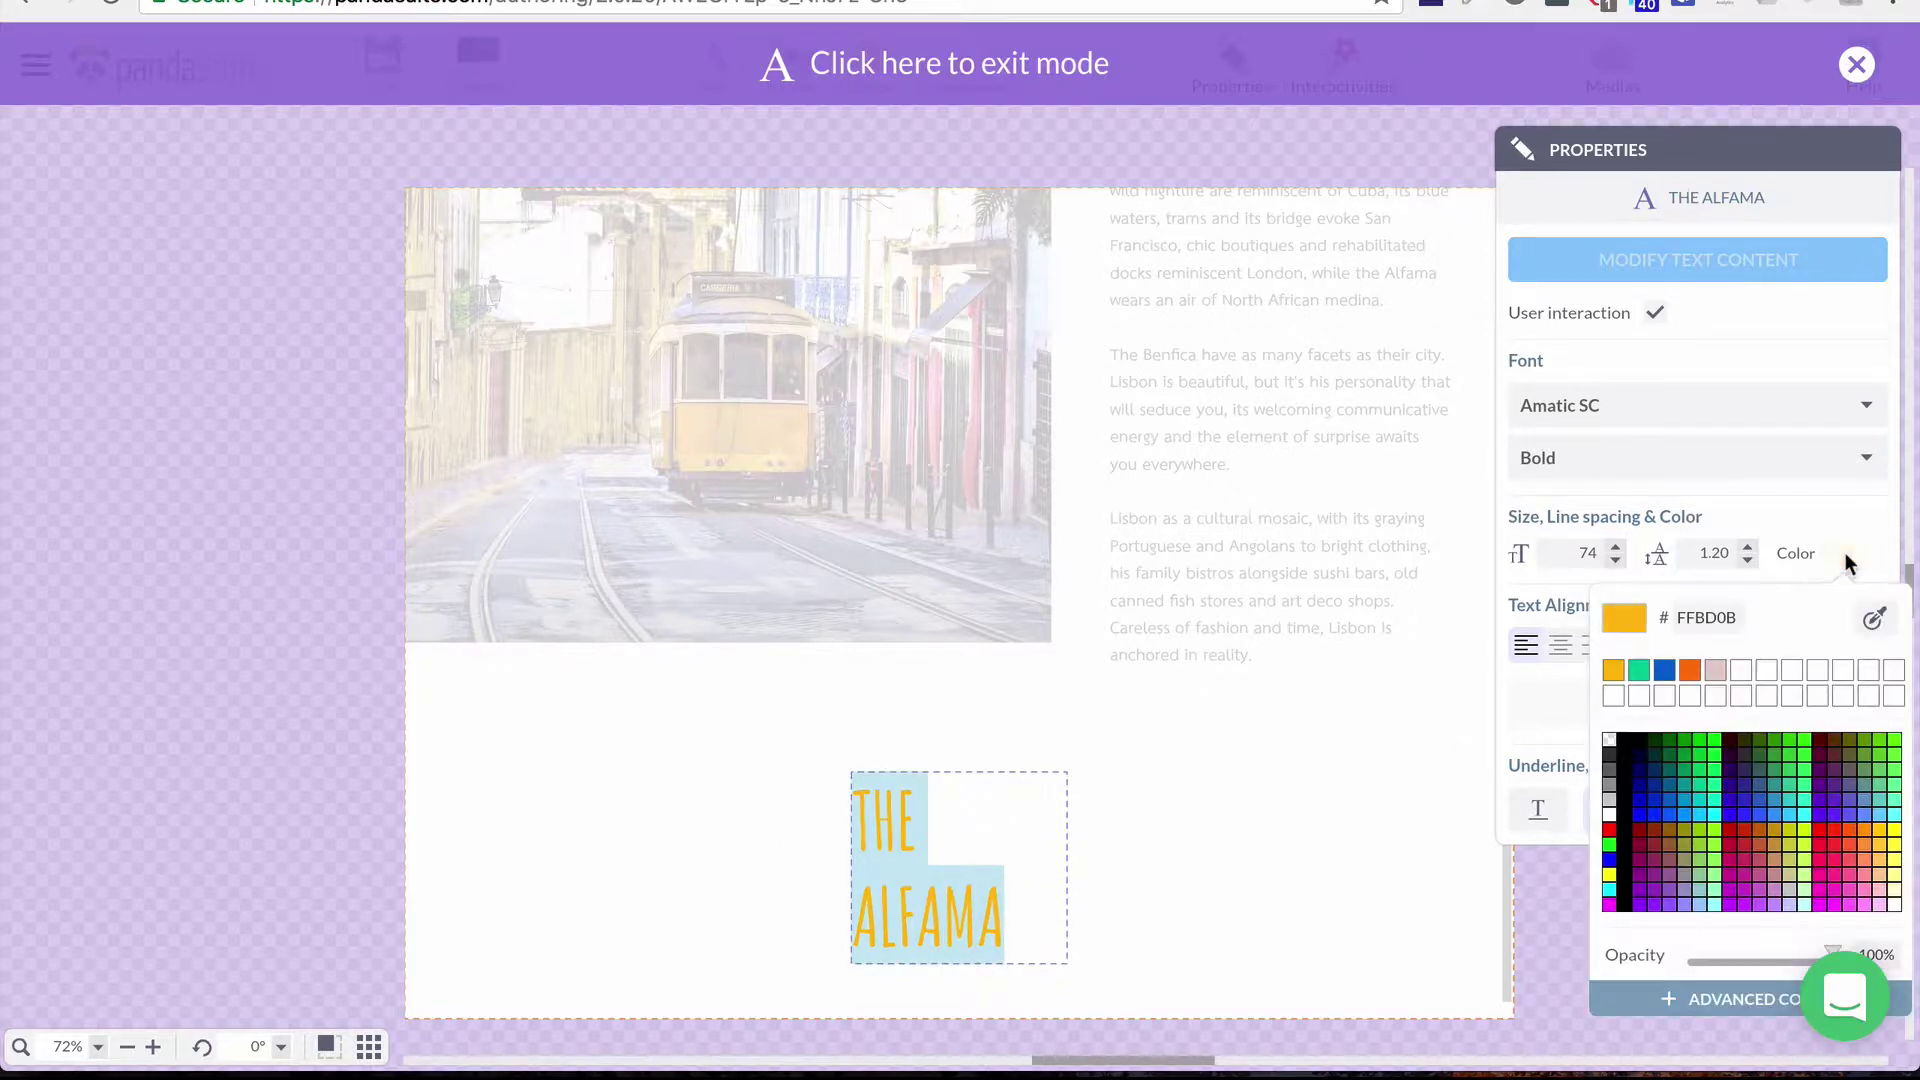
{"action": "left_click", "coordinate": [1687, 670]}
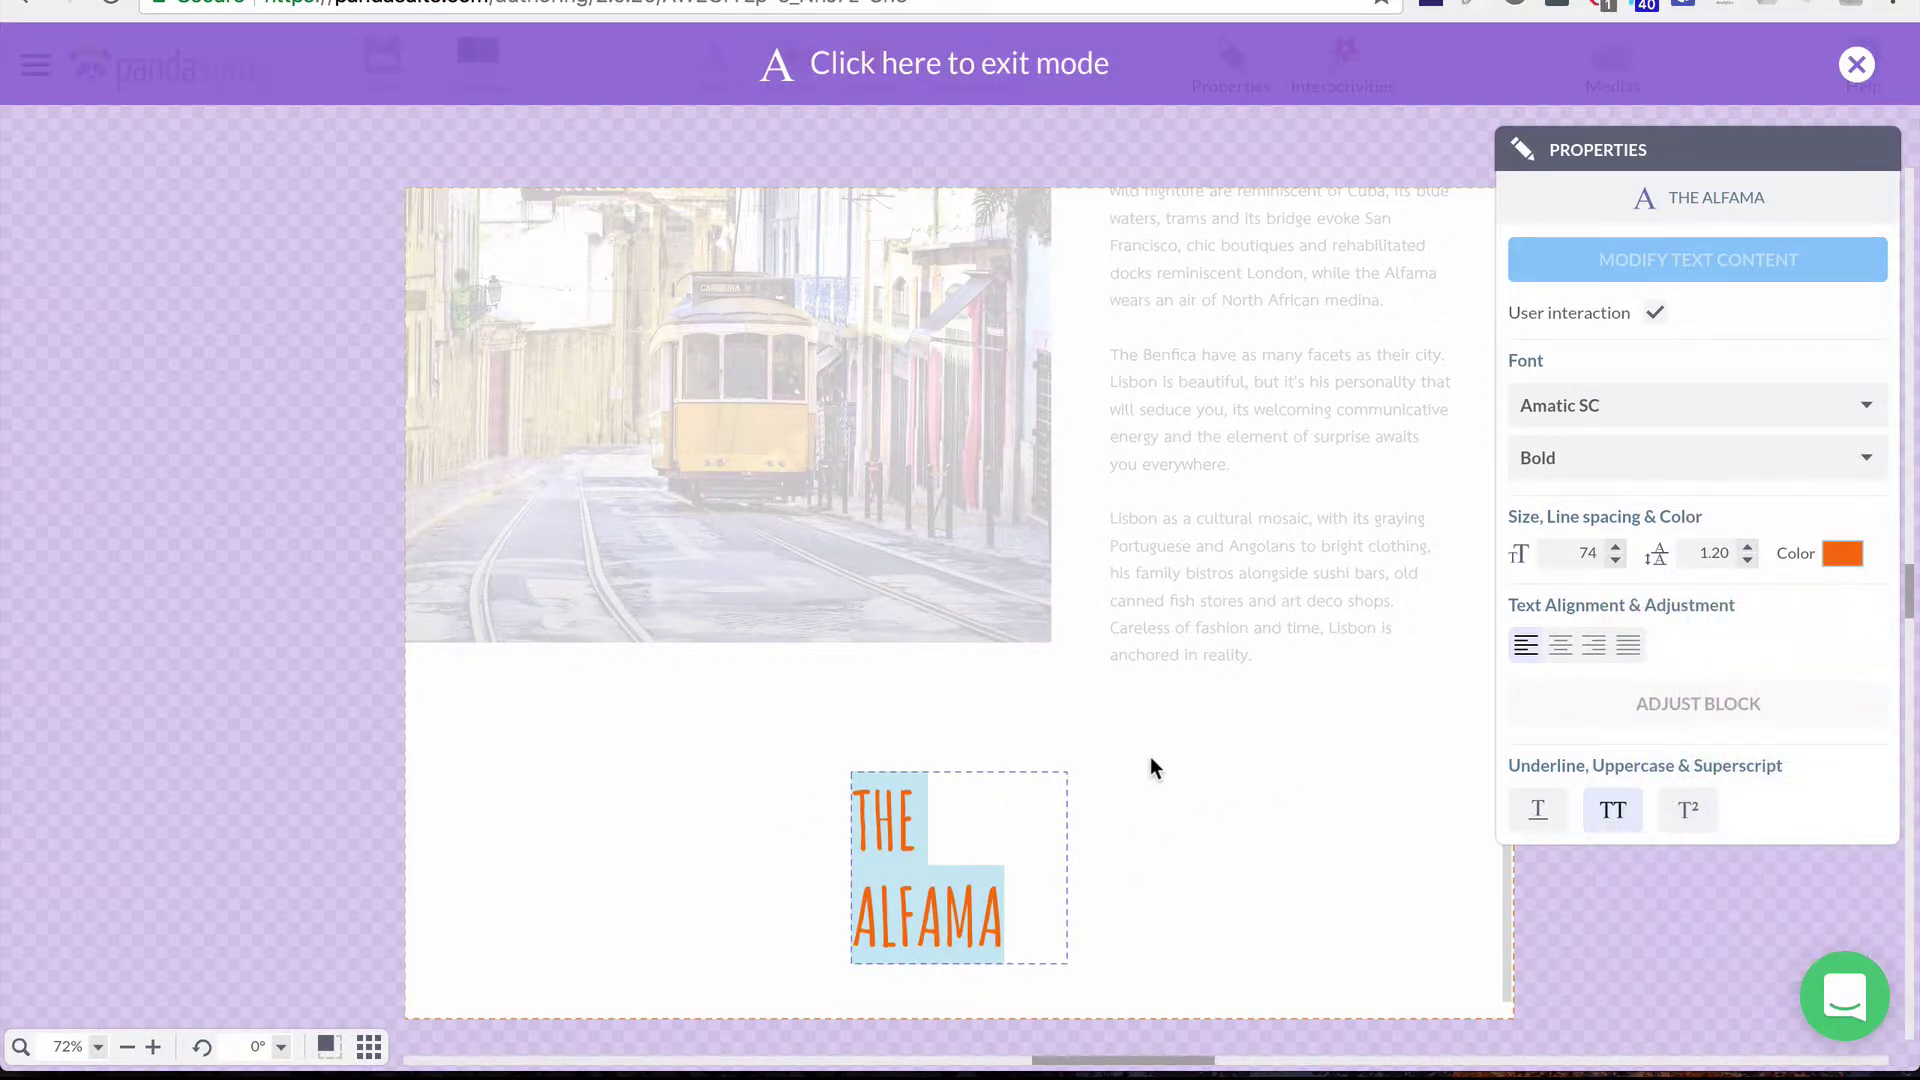
{"action": "left_click", "coordinate": [1104, 797]}
Step: Widen the heading to one line, centre it on the page, centre-align it and fit its block
{"action": "left_click_drag", "start_coordinate": [1063, 868], "coordinate": [1120, 867]}
{"action": "left_click", "coordinate": [891, 134]}
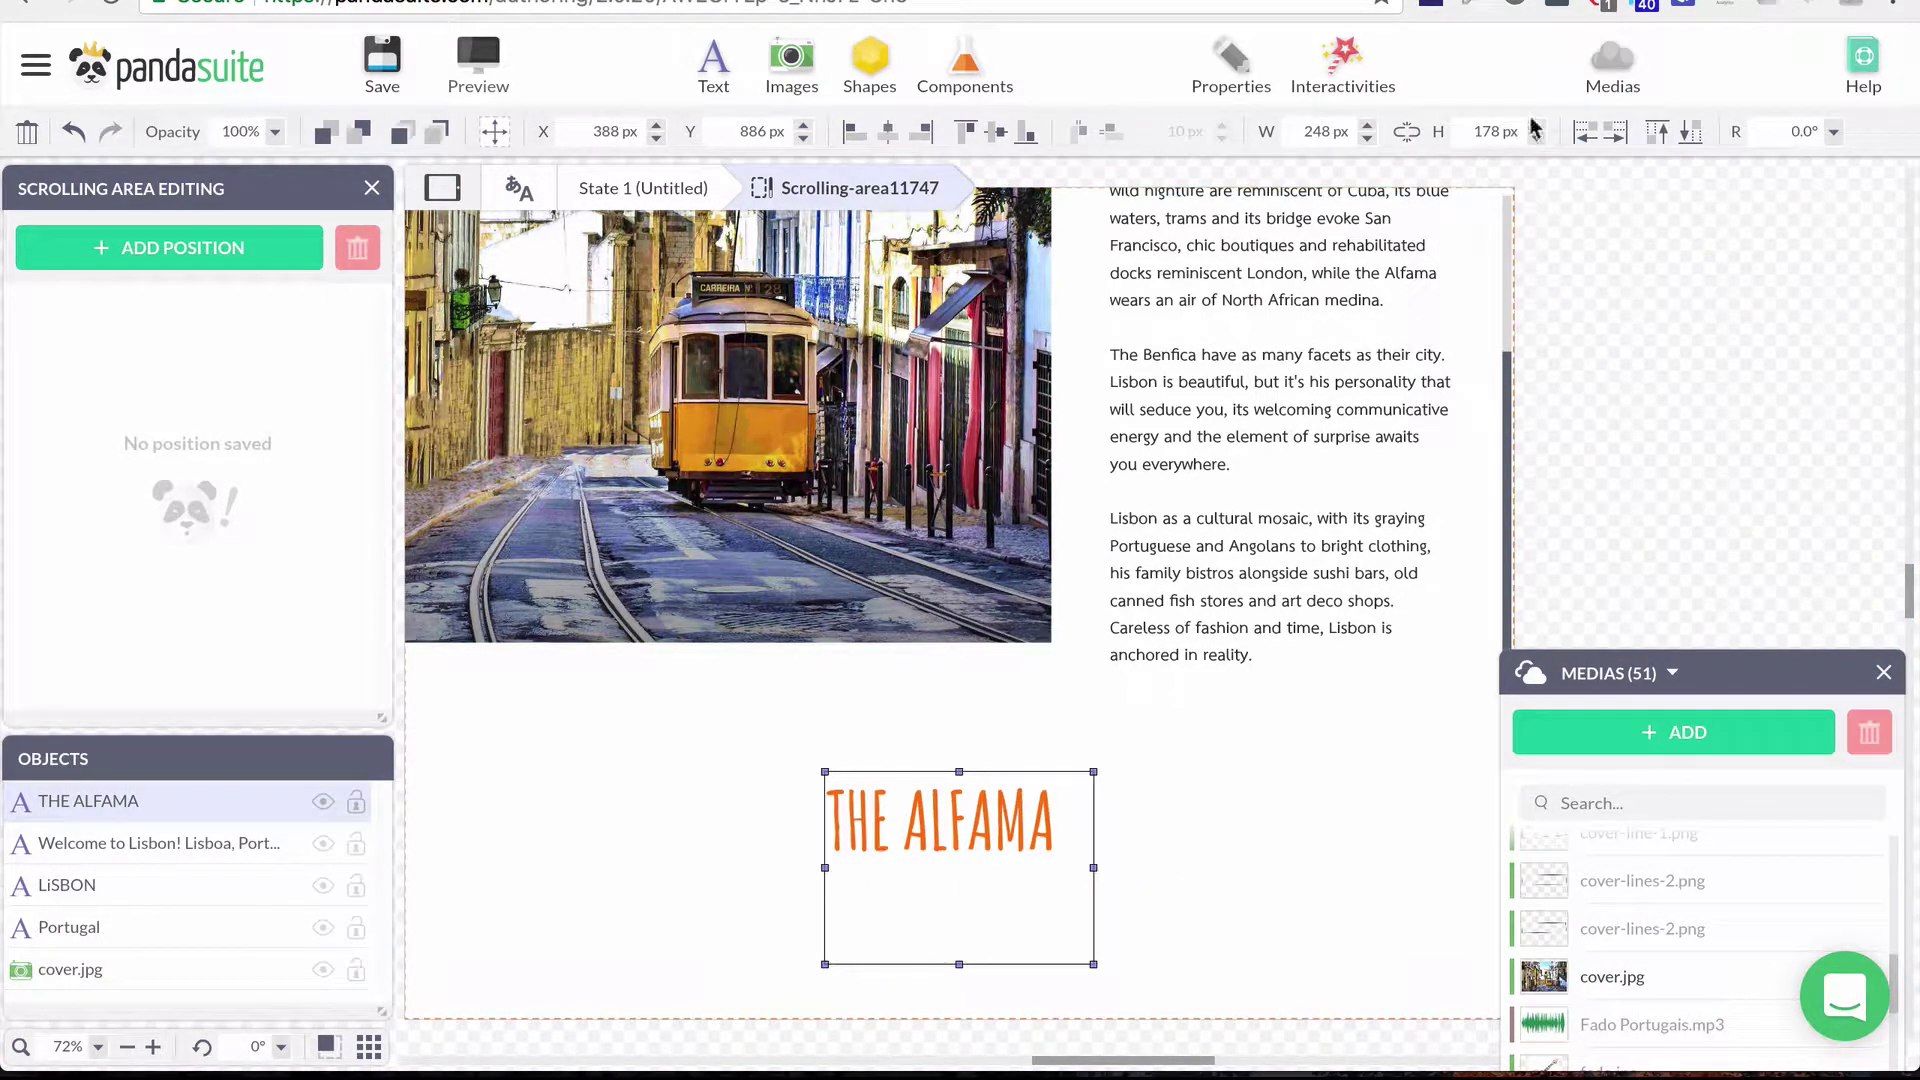
{"action": "left_click", "coordinate": [1231, 62]}
{"action": "left_click", "coordinate": [1561, 648]}
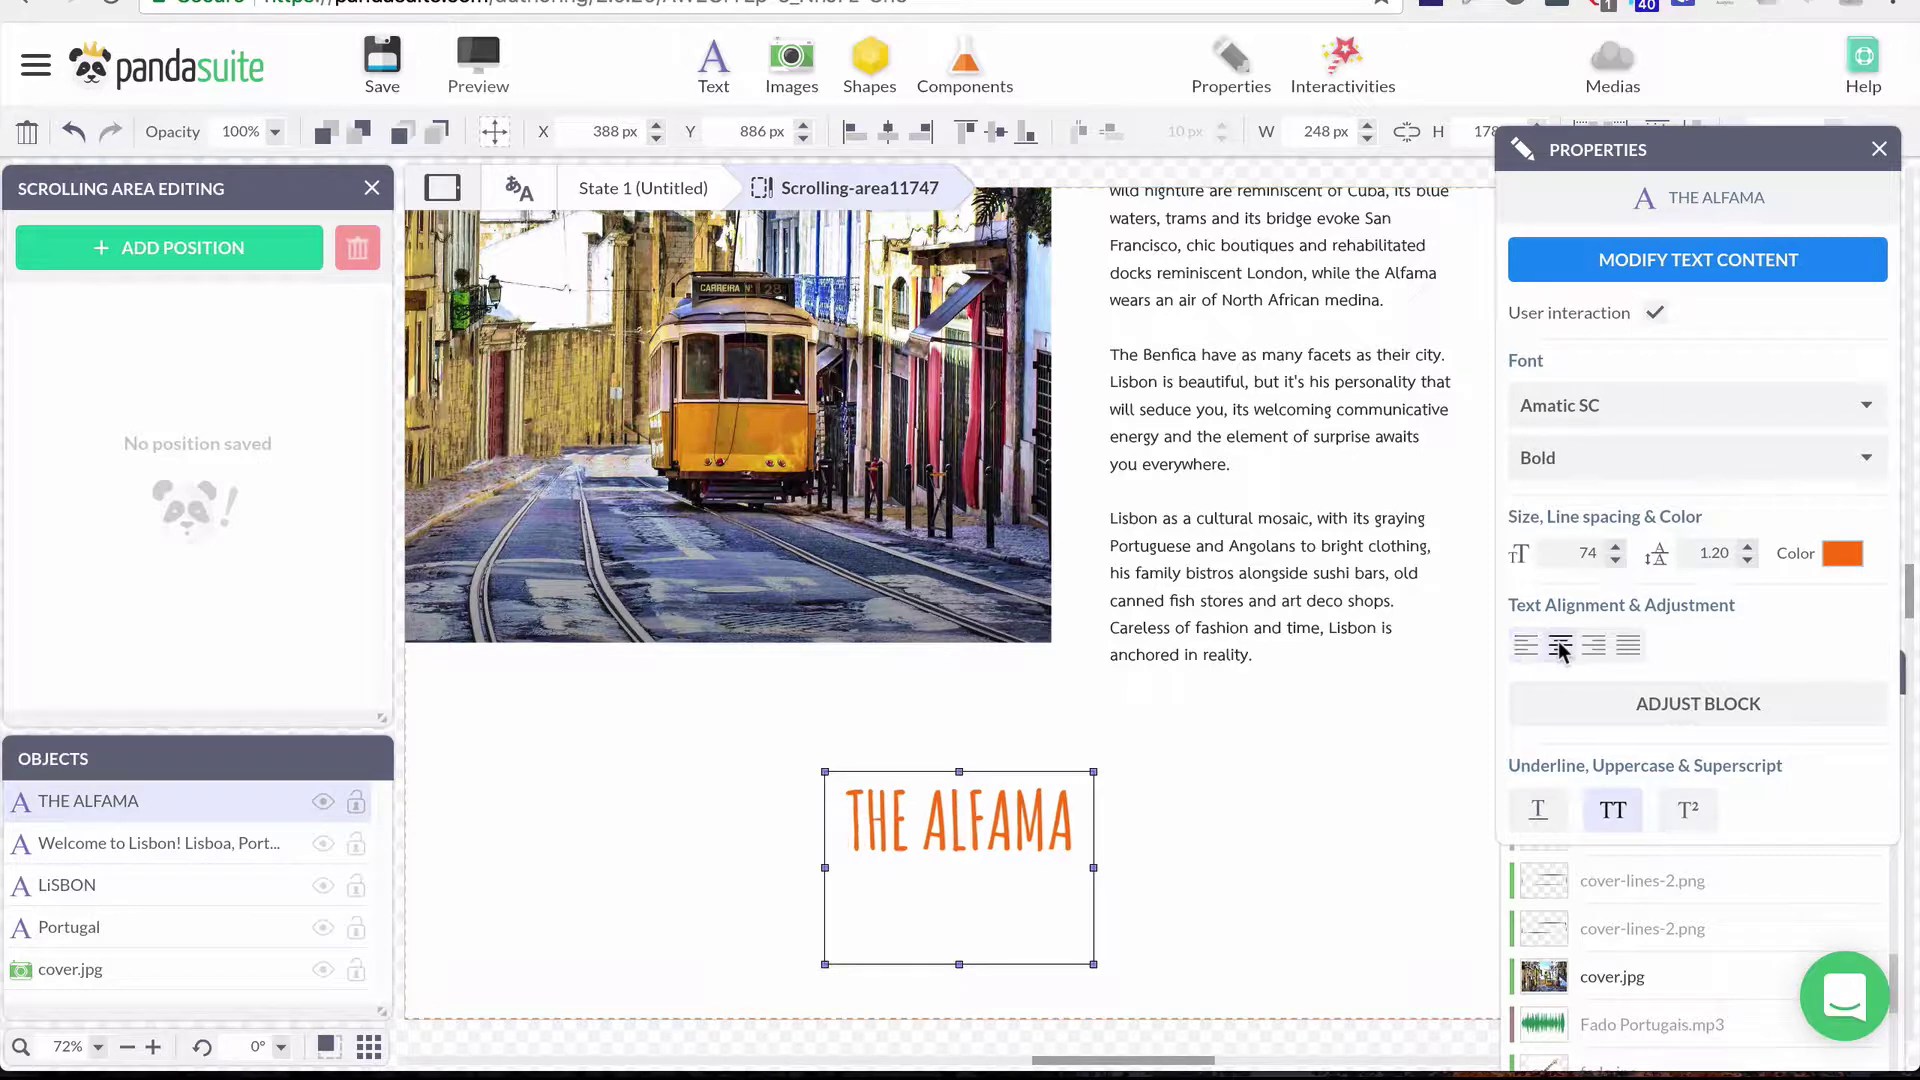
{"action": "left_click", "coordinate": [1641, 708]}
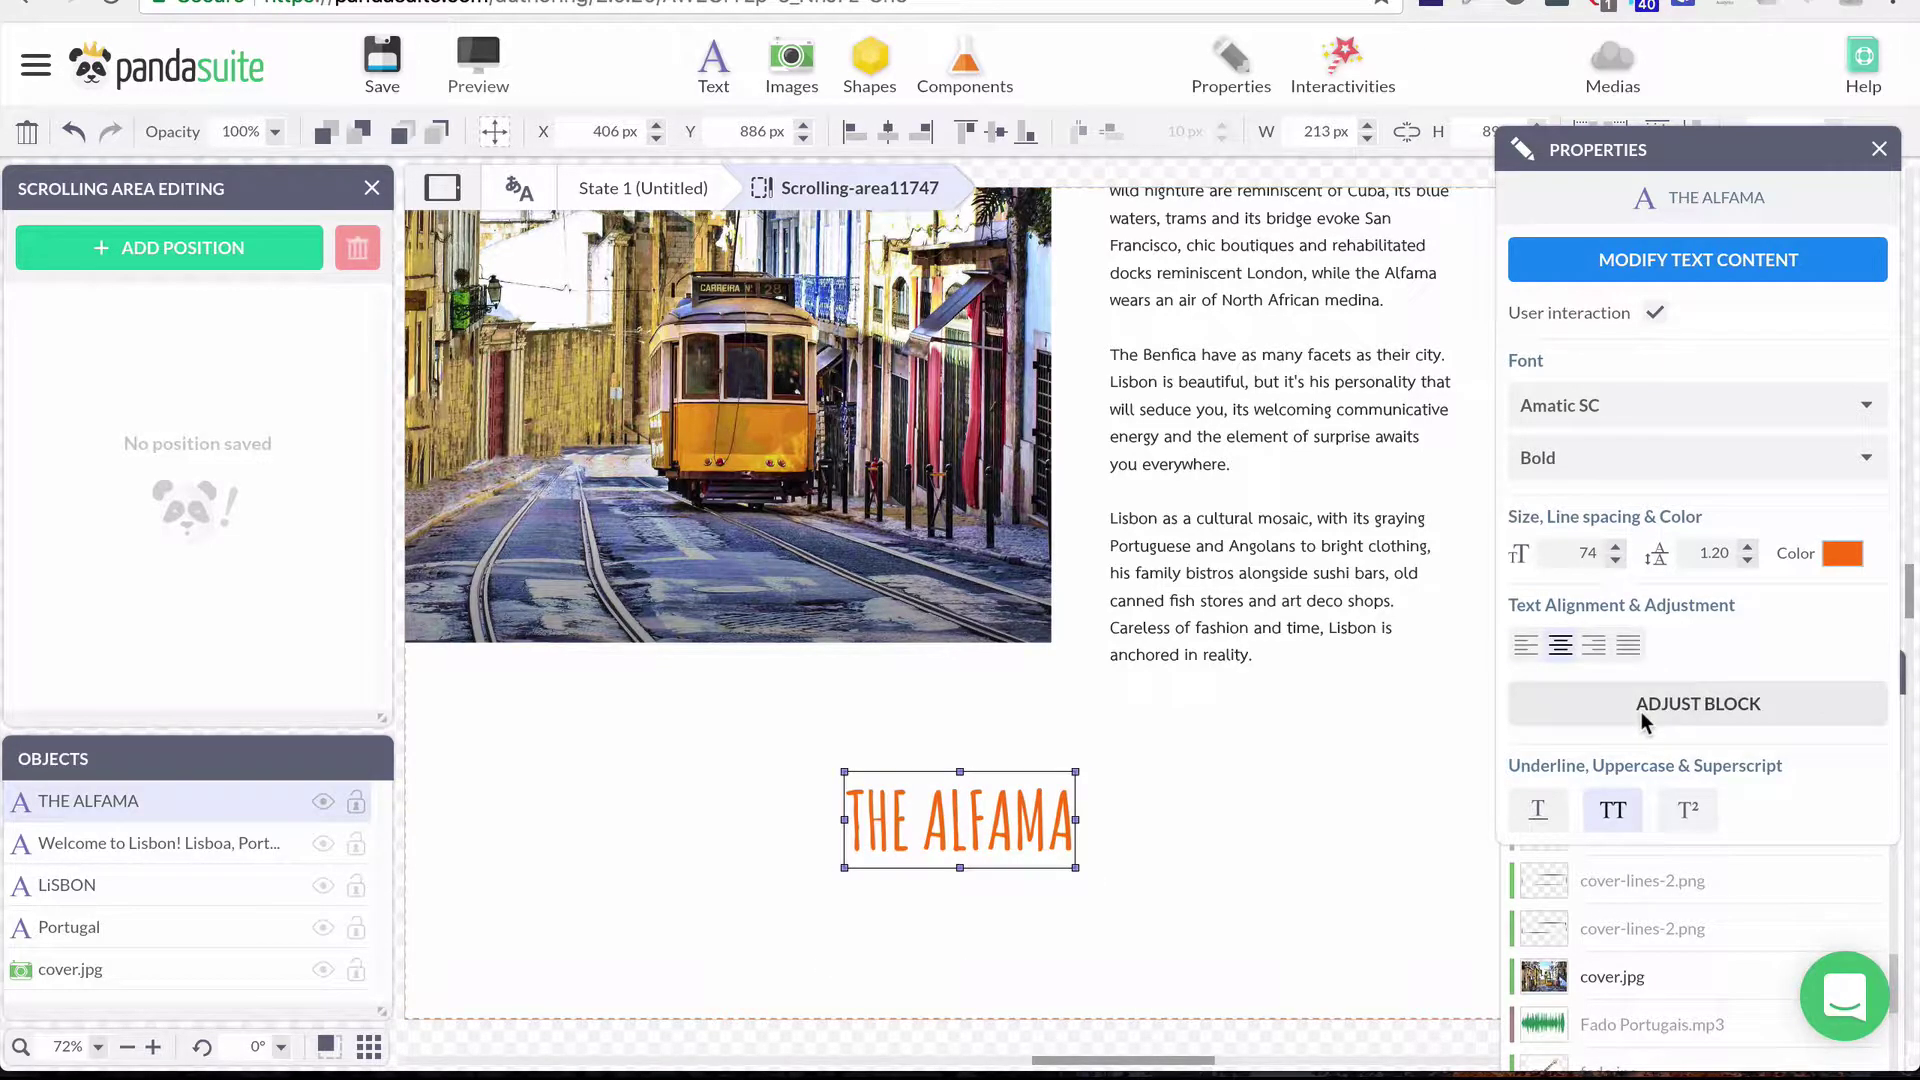
{"action": "left_click", "coordinate": [1372, 774]}
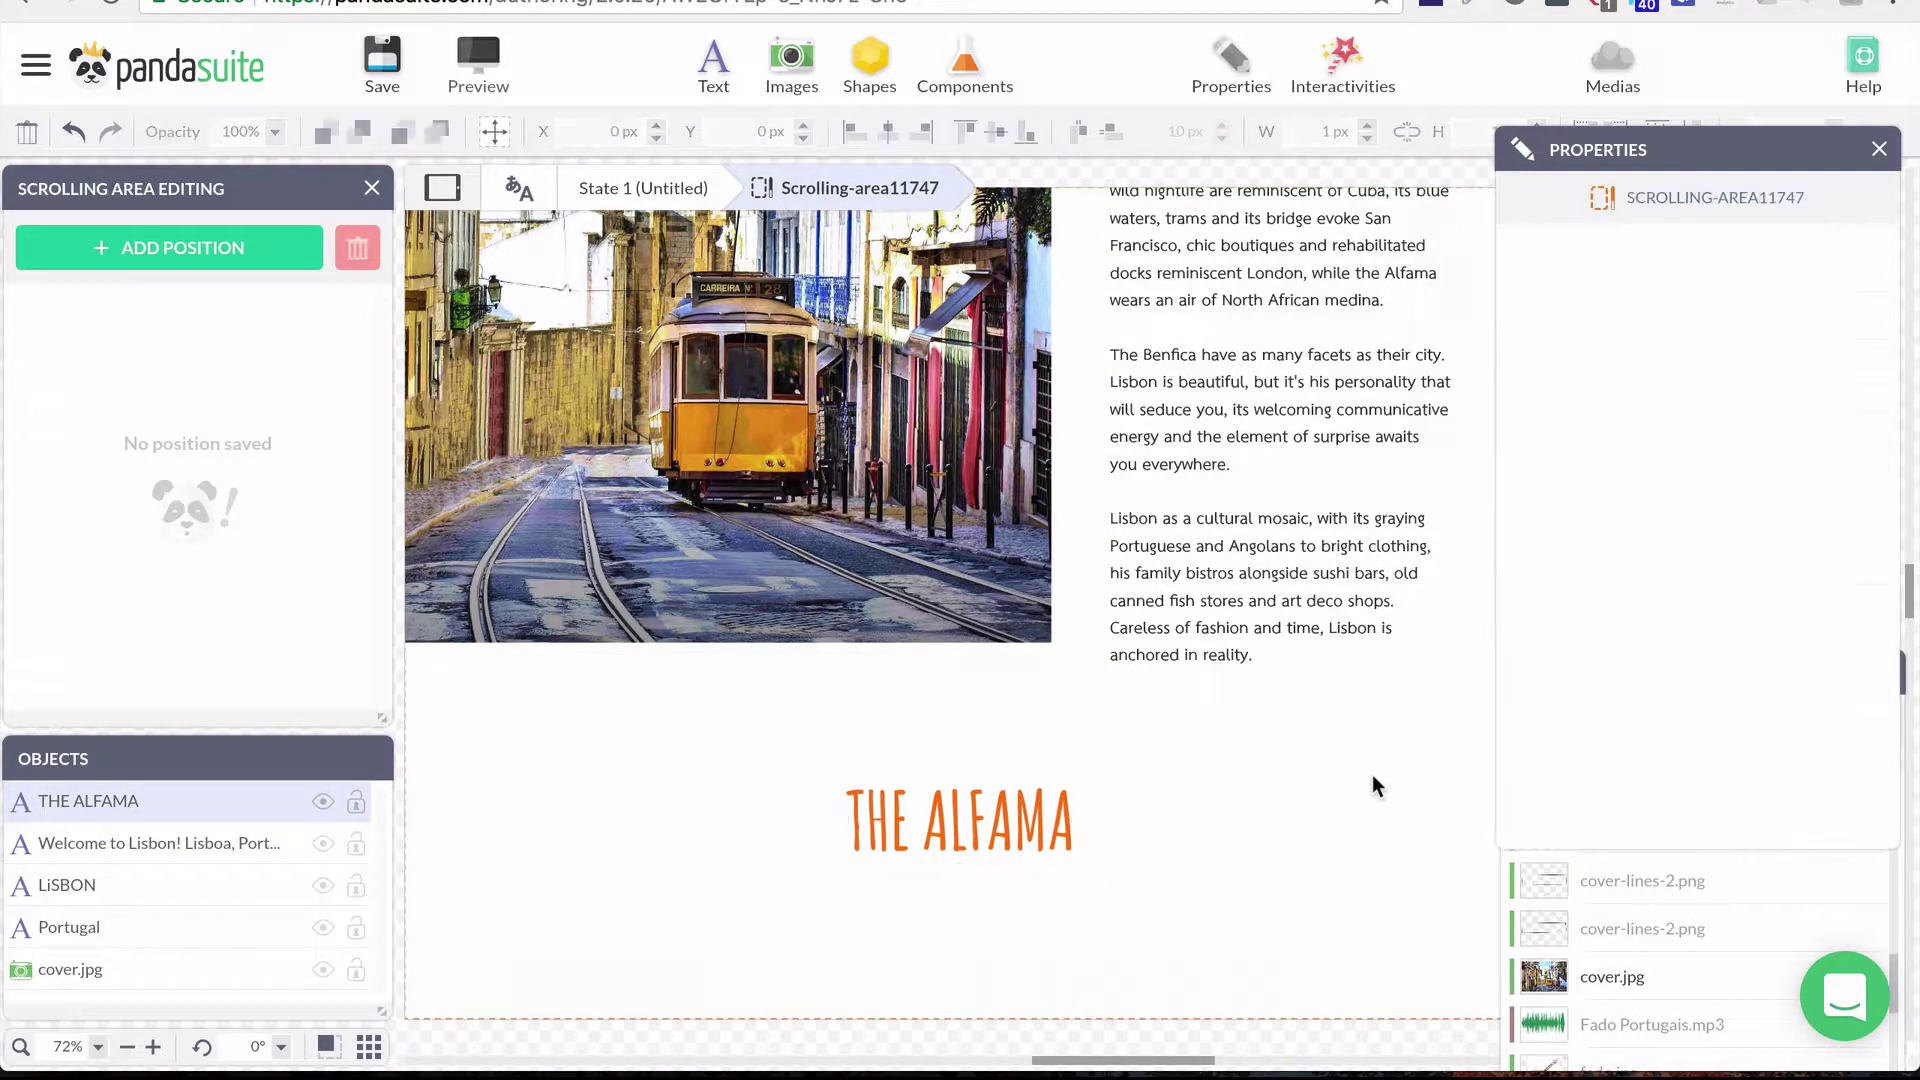
{"action": "left_click", "coordinate": [1878, 152]}
Step: Add a gallery under THE ALFAMA, sized 759 × 378 px at X 133, Y 1008
{"action": "left_click_drag", "start_coordinate": [1498, 404], "coordinate": [1497, 544]}
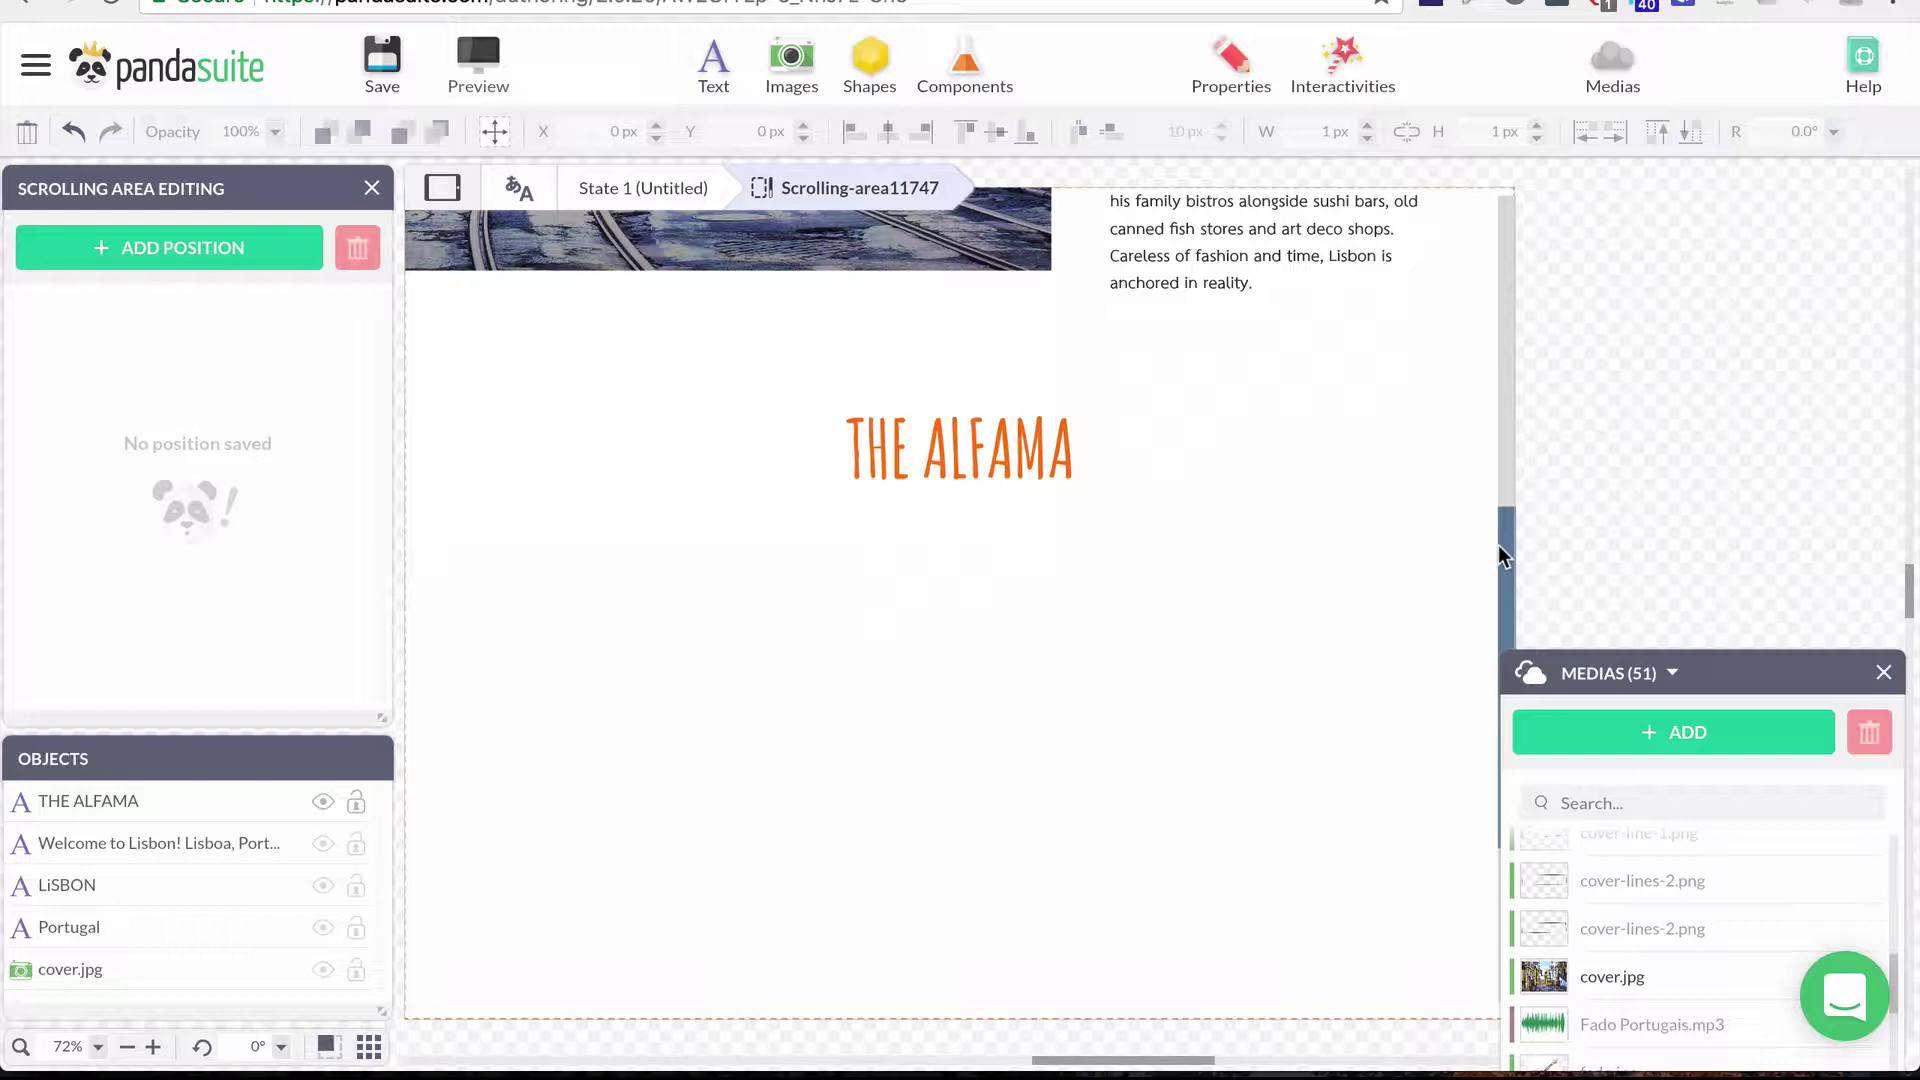
{"action": "left_click", "coordinate": [932, 78]}
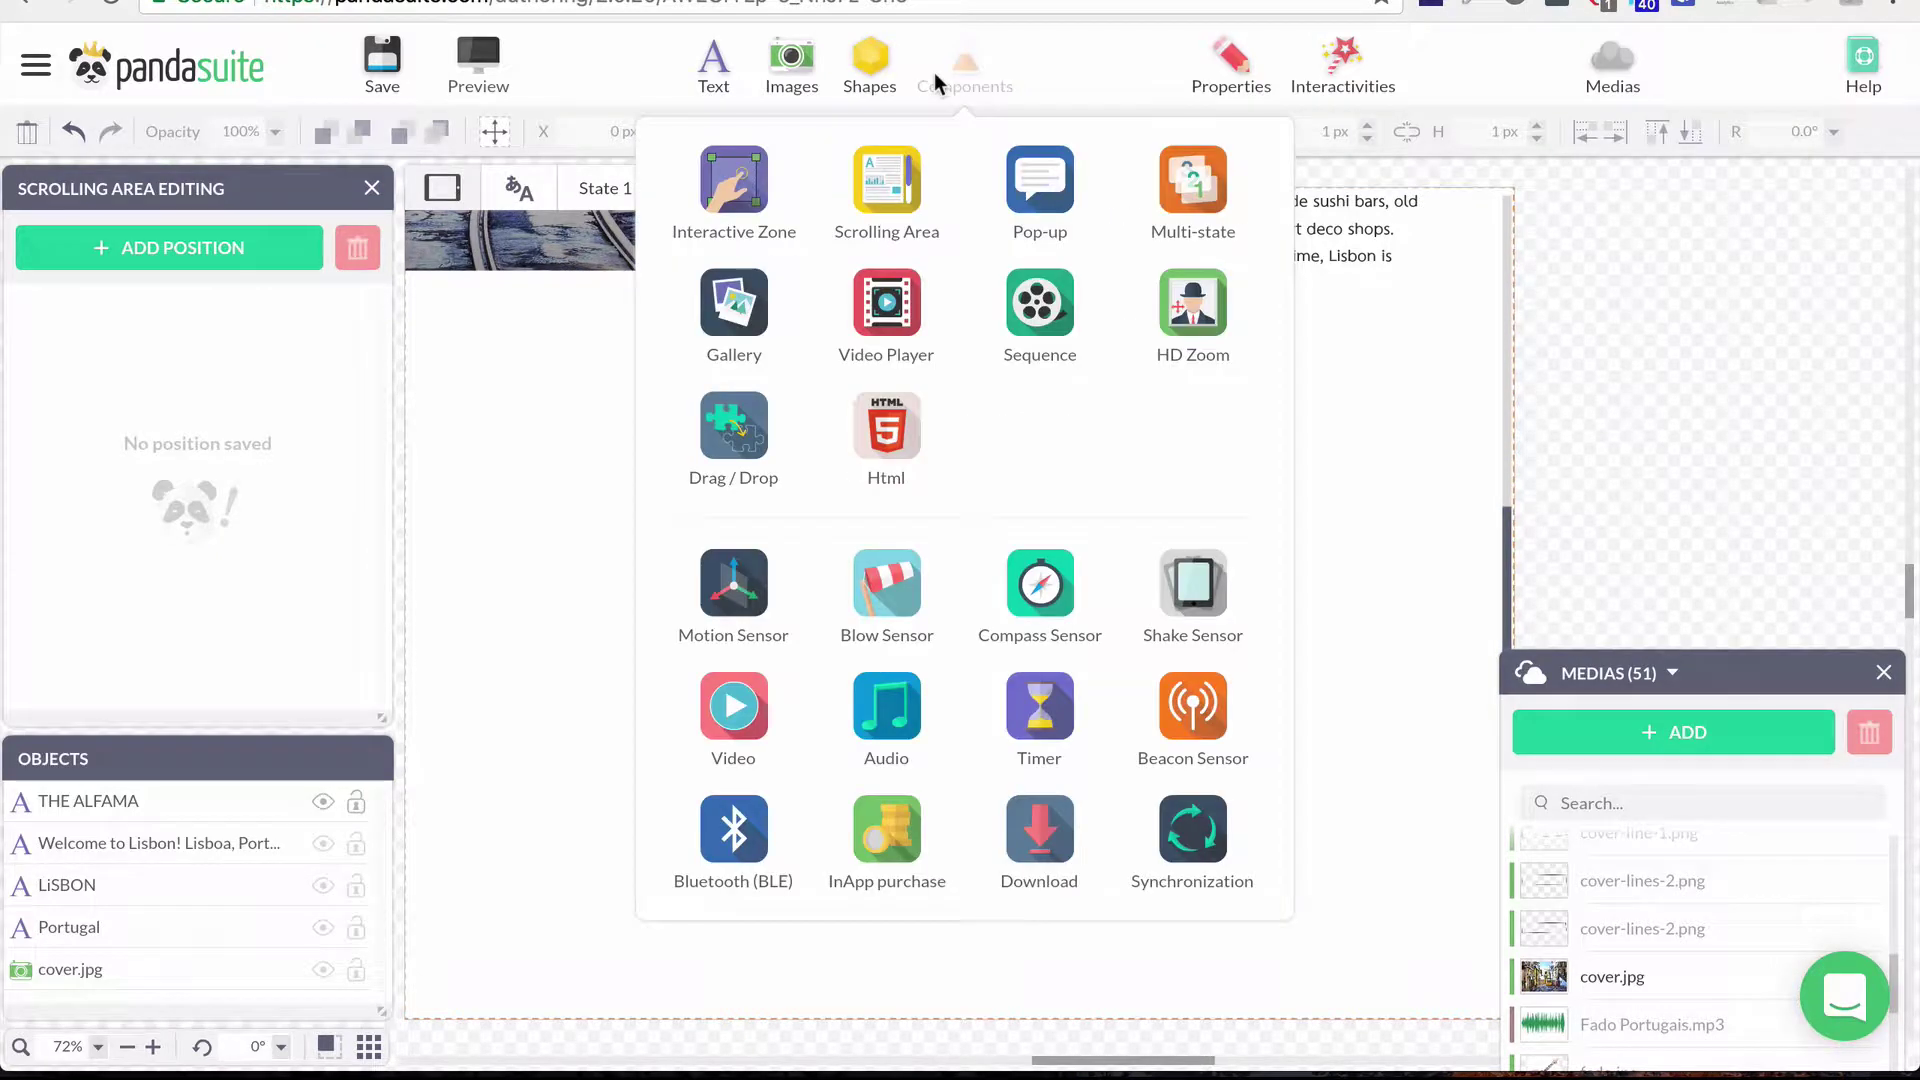
{"action": "left_click", "coordinate": [730, 300]}
{"action": "left_click_drag", "start_coordinate": [948, 615], "coordinate": [729, 660]}
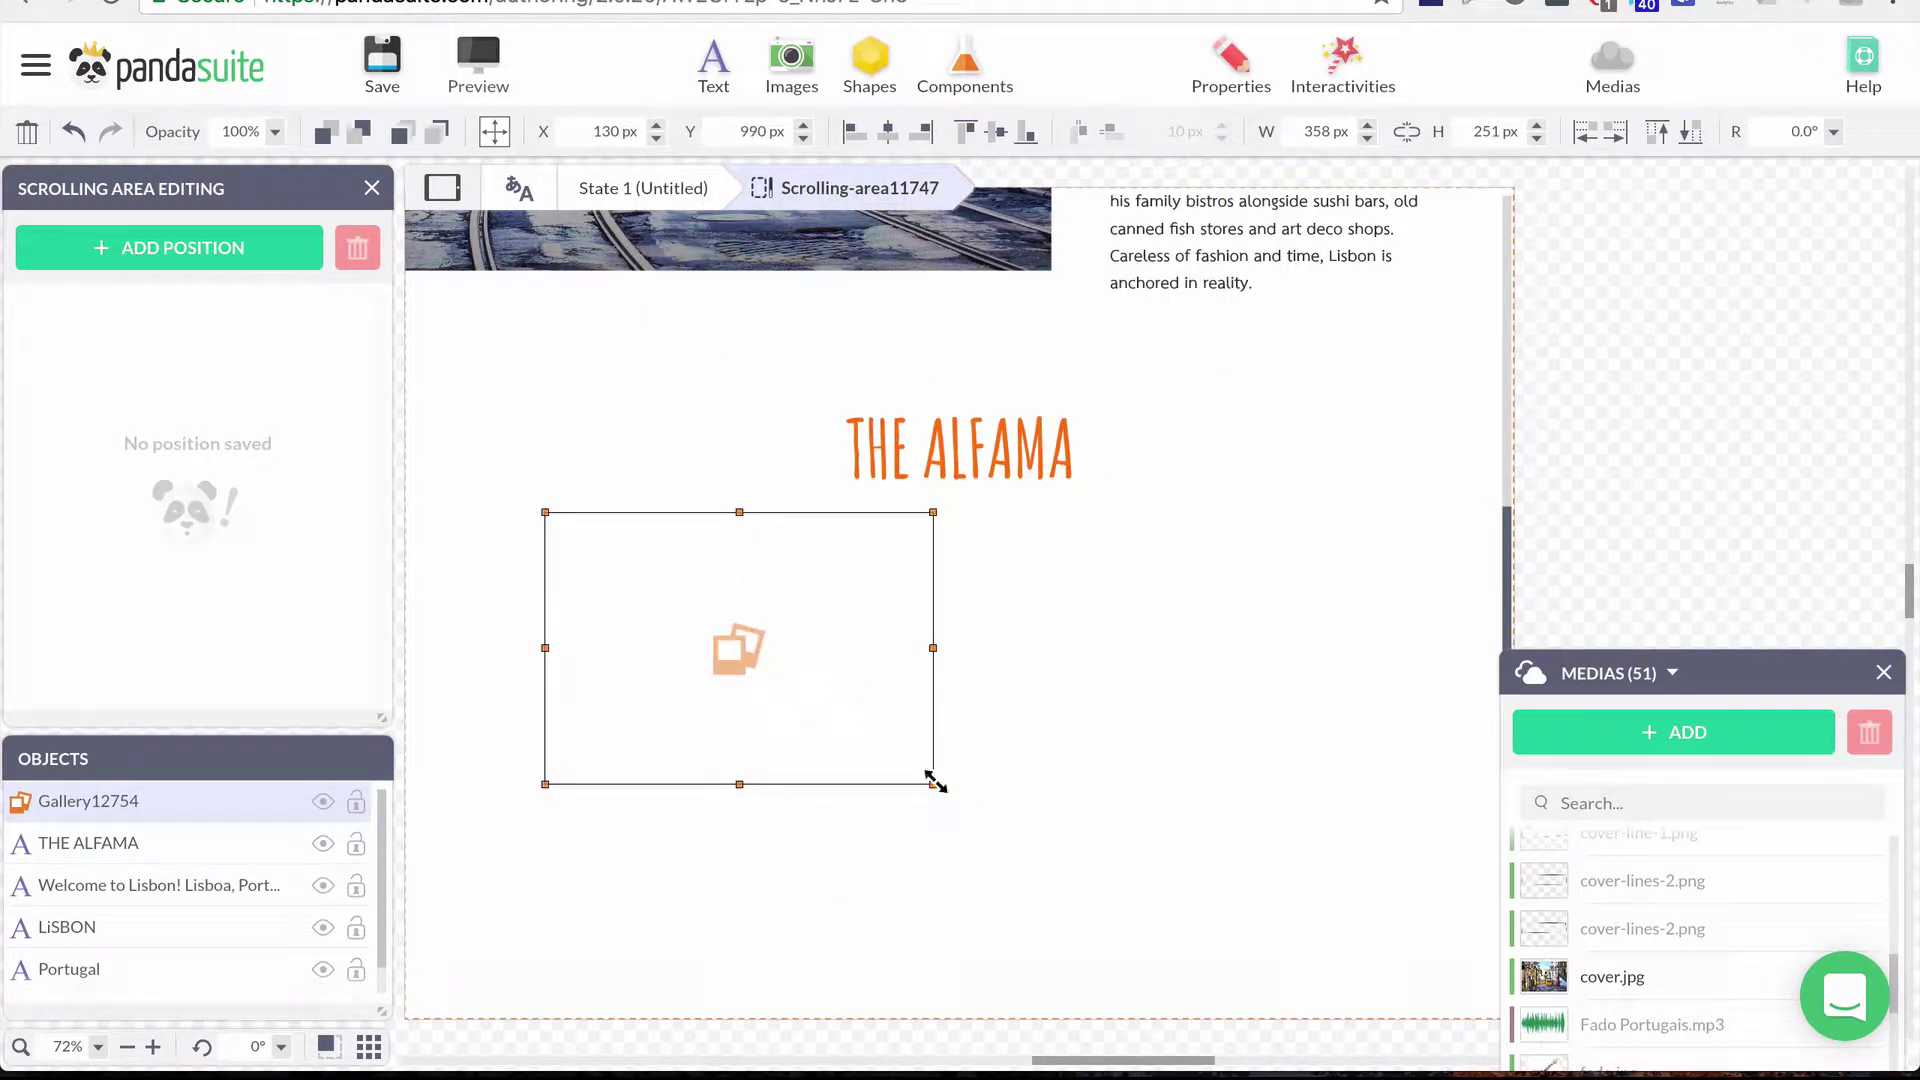
{"action": "left_click_drag", "start_coordinate": [933, 785], "coordinate": [1370, 921]}
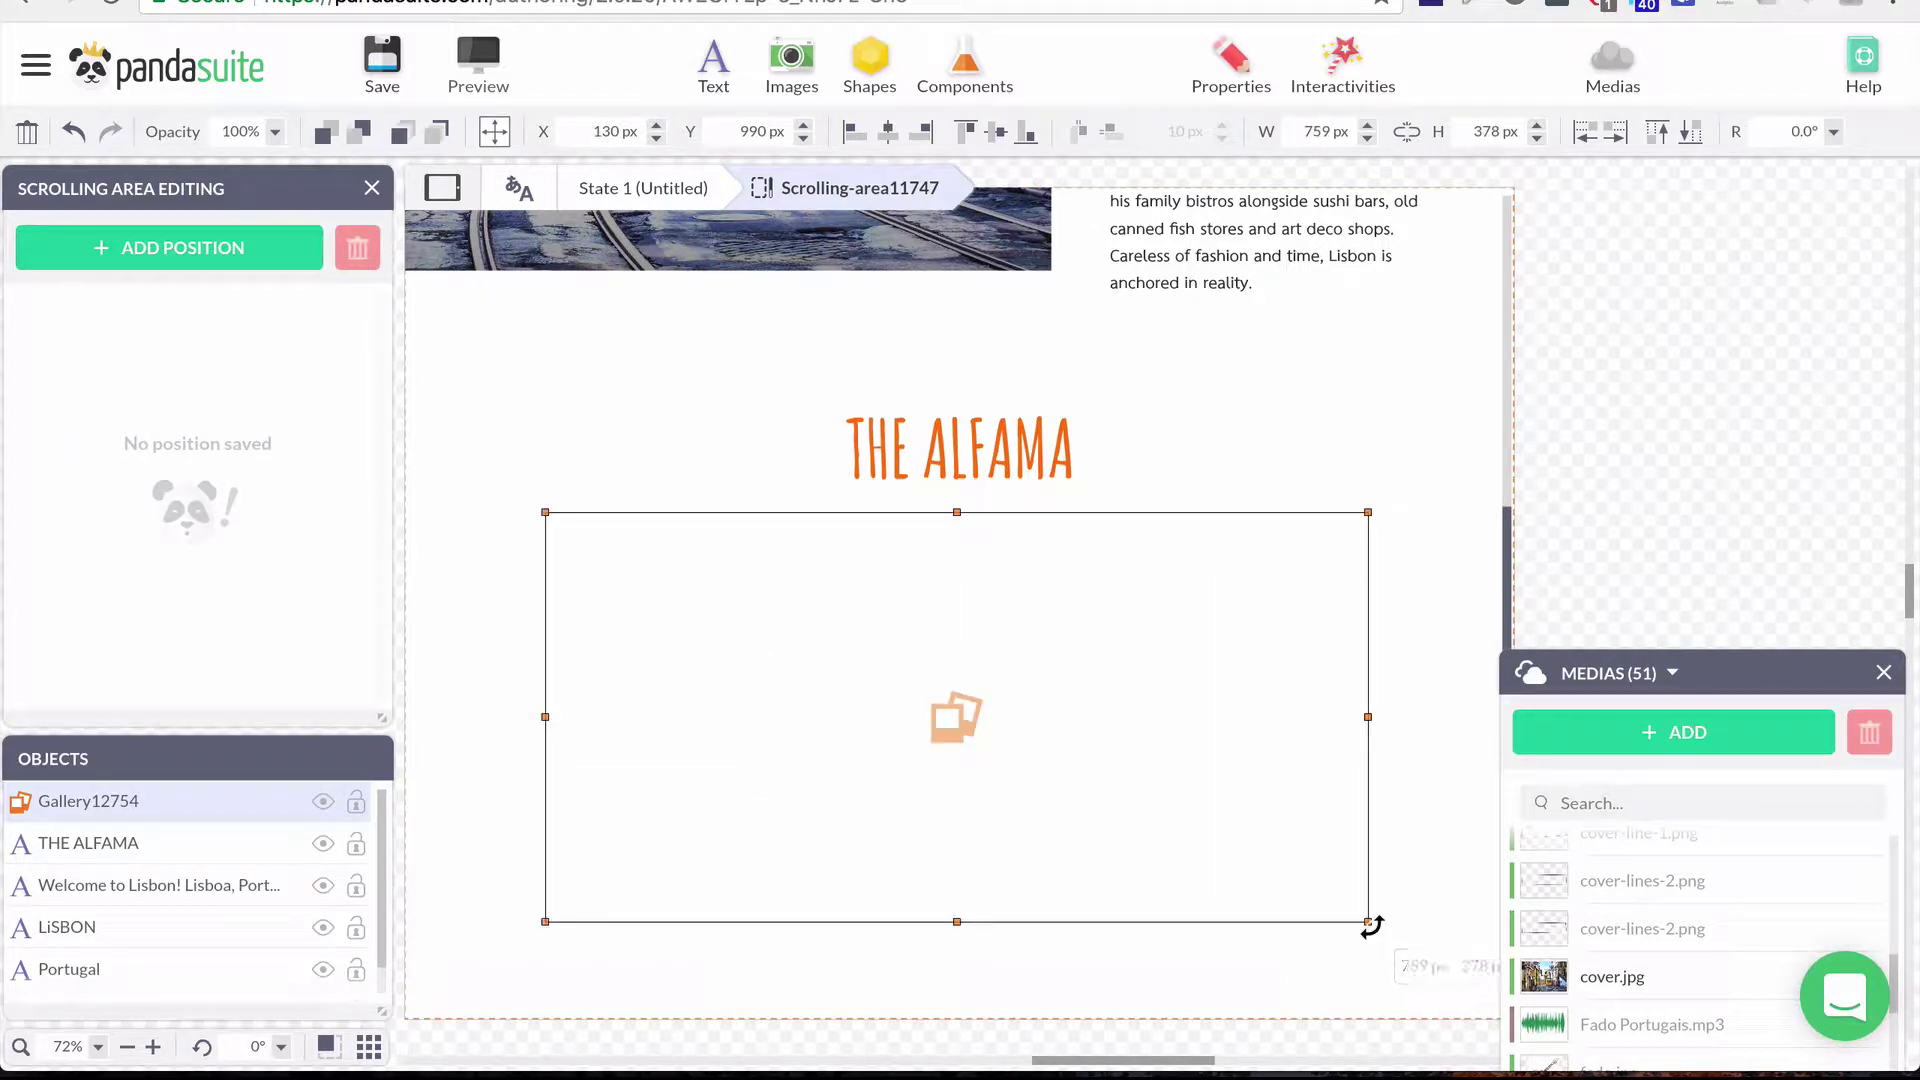
{"action": "left_click_drag", "start_coordinate": [1110, 811], "coordinate": [1110, 836]}
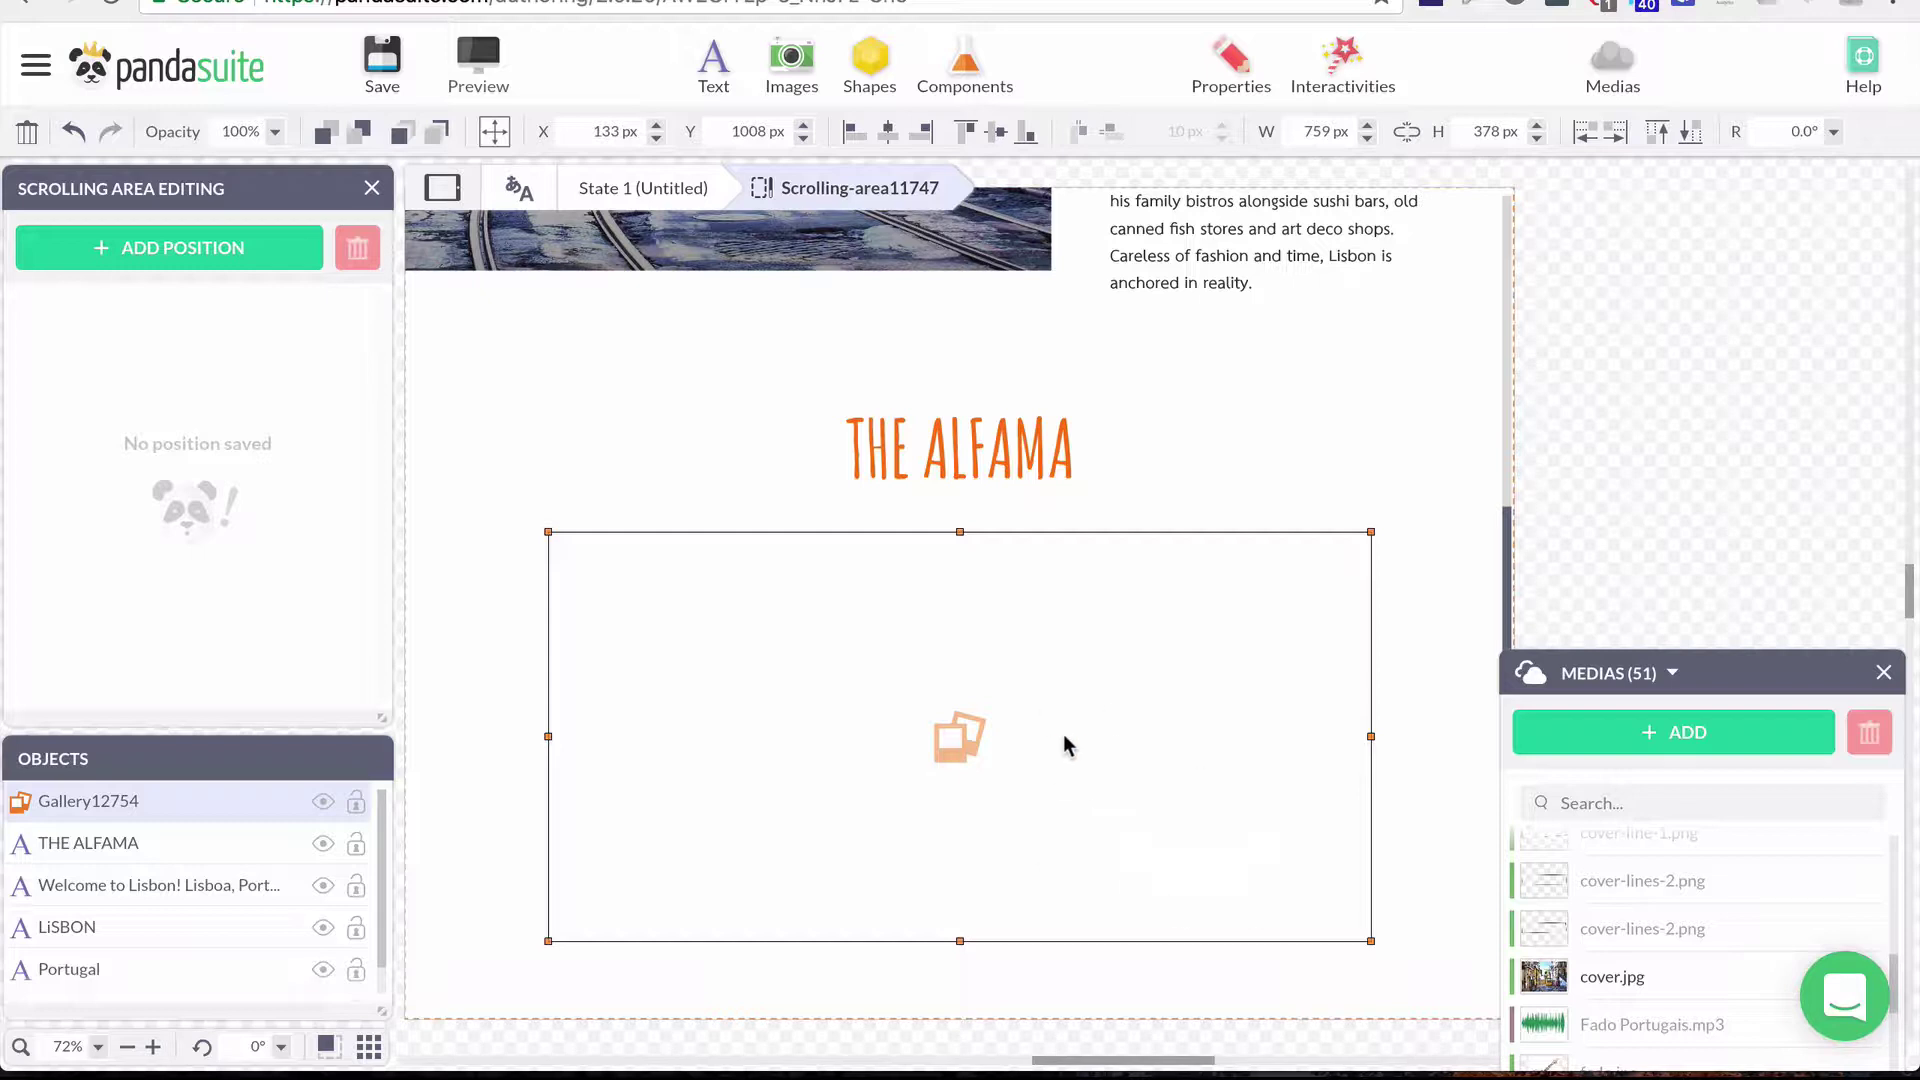
Step: Create gallery pages from img1_gallery, img2_gallery, img3_gallery and img4_gallery
{"action": "left_click", "coordinate": [990, 744]}
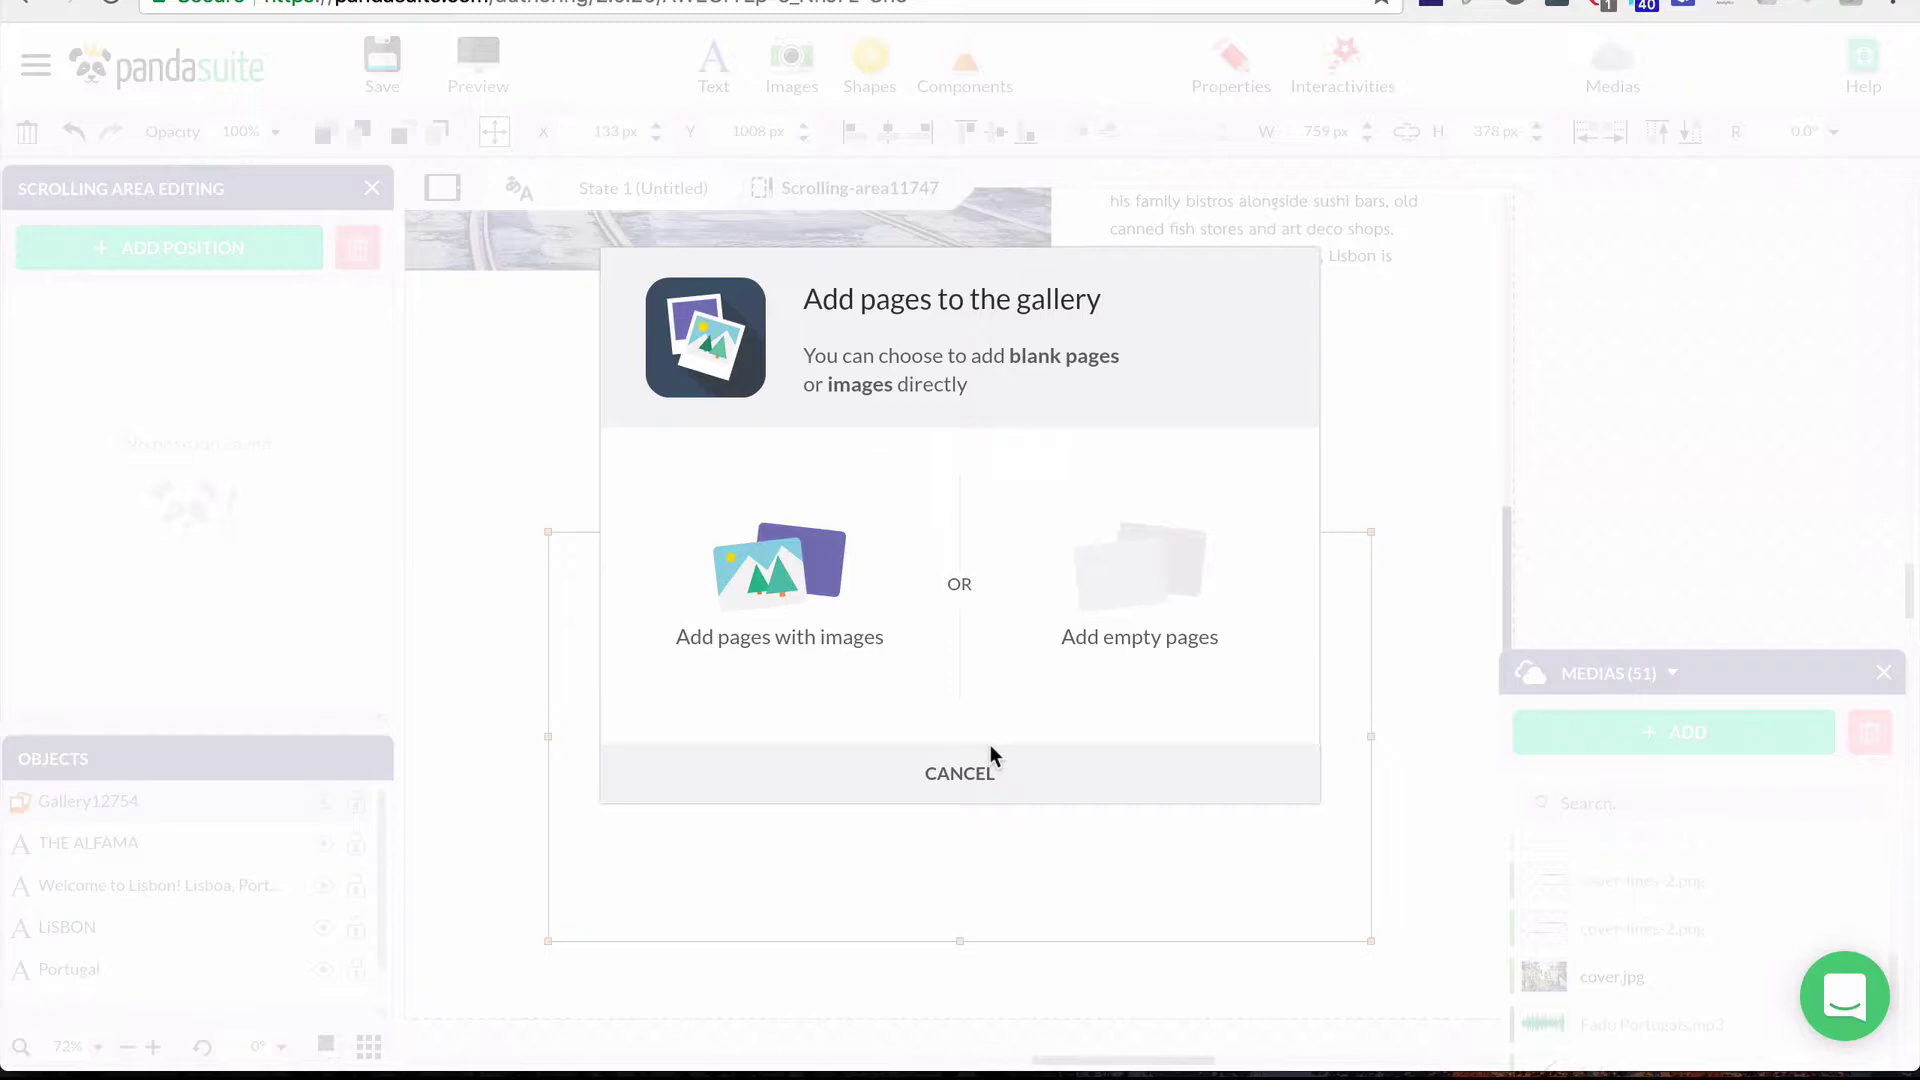
{"action": "left_click", "coordinate": [760, 560]}
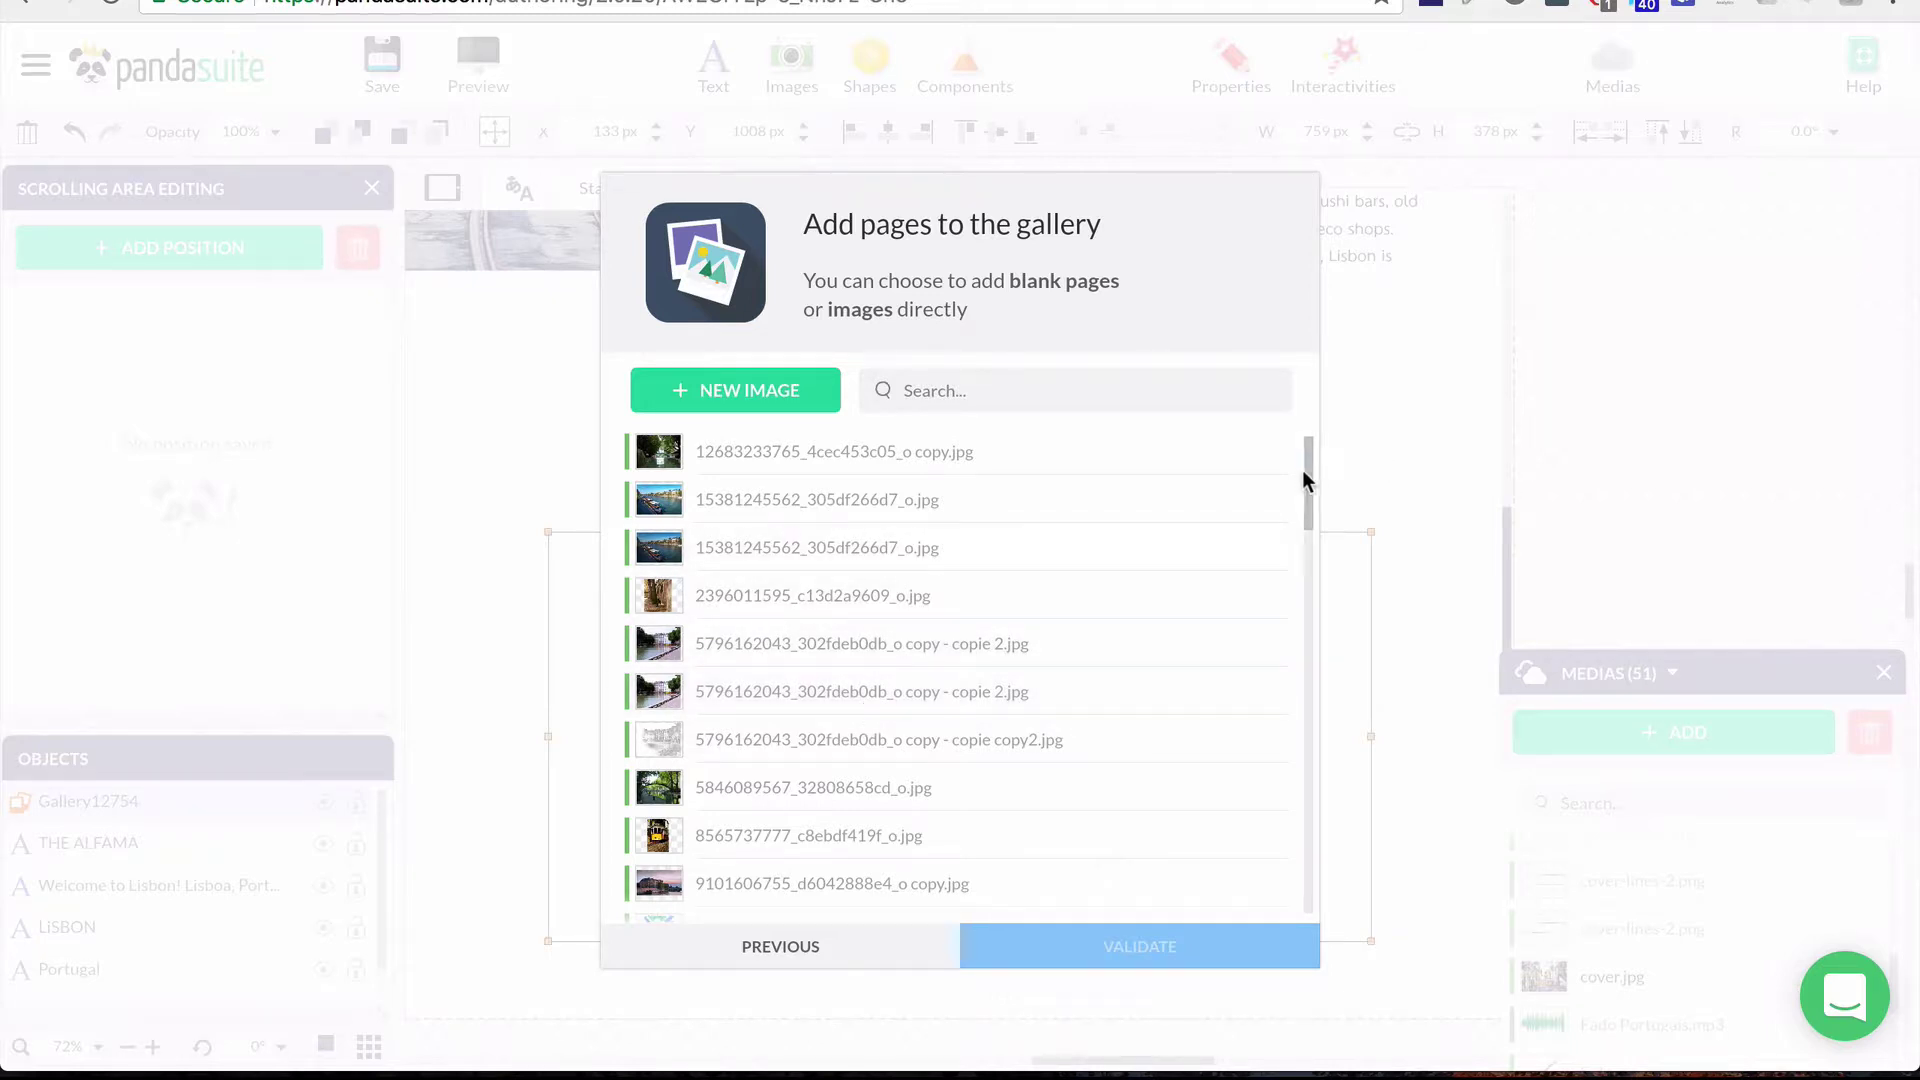
{"action": "left_click_drag", "start_coordinate": [1306, 472], "coordinate": [1326, 658]}
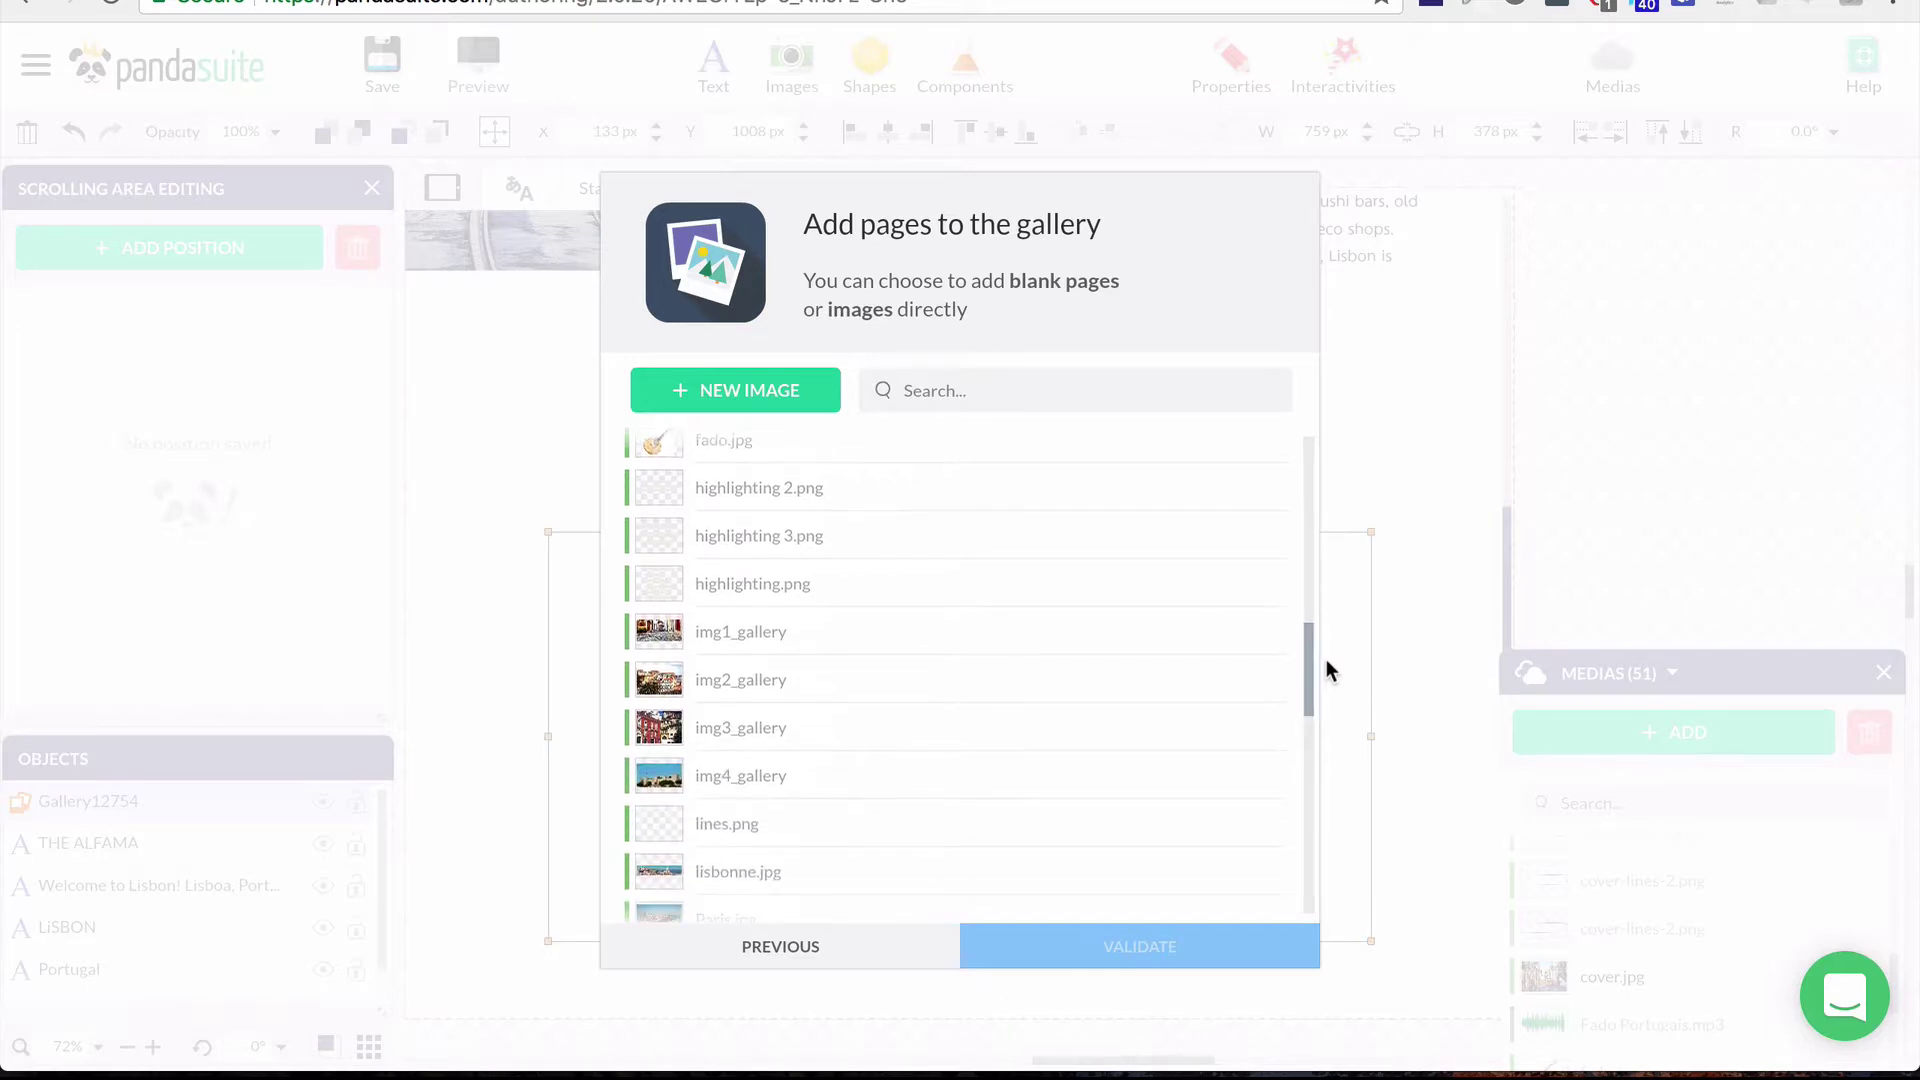
{"action": "left_click", "coordinate": [1095, 640]}
{"action": "left_click", "coordinate": [1076, 682]}
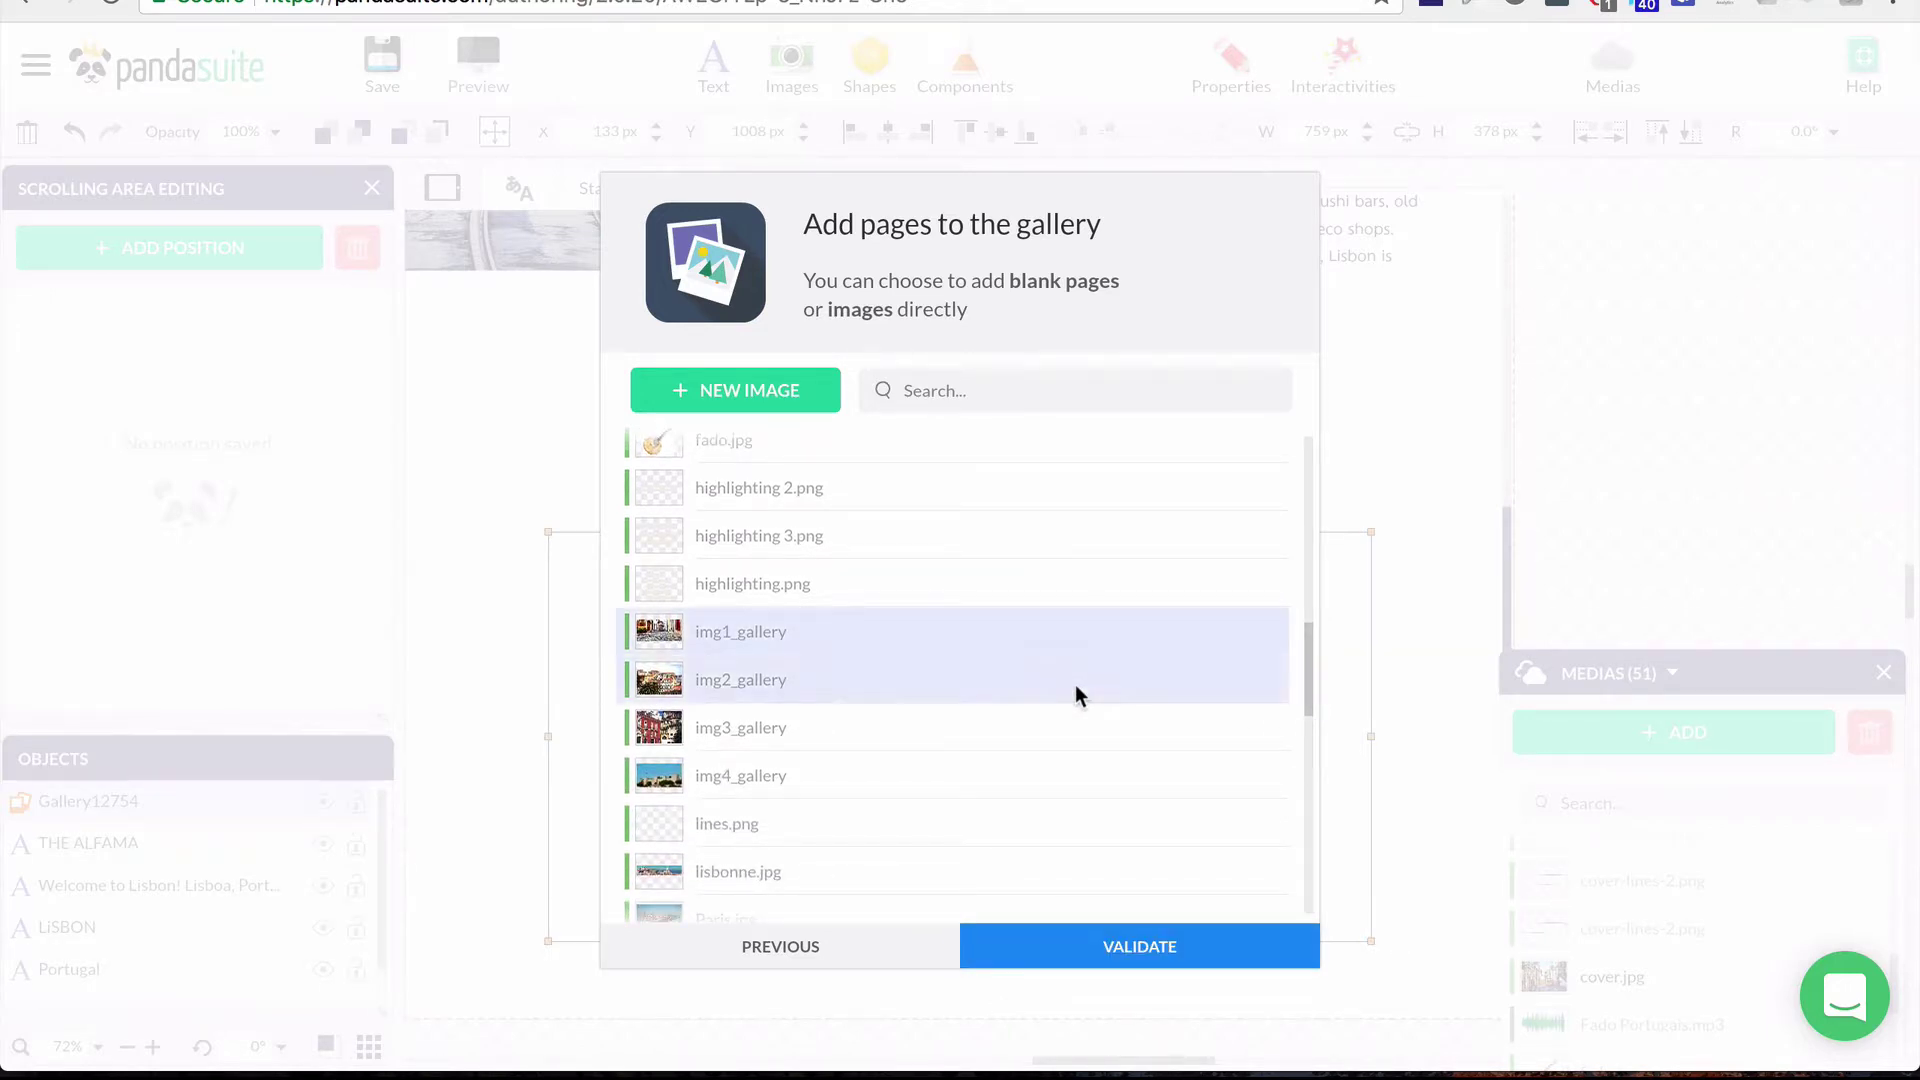
{"action": "left_click", "coordinate": [1054, 729]}
{"action": "left_click", "coordinate": [1014, 774]}
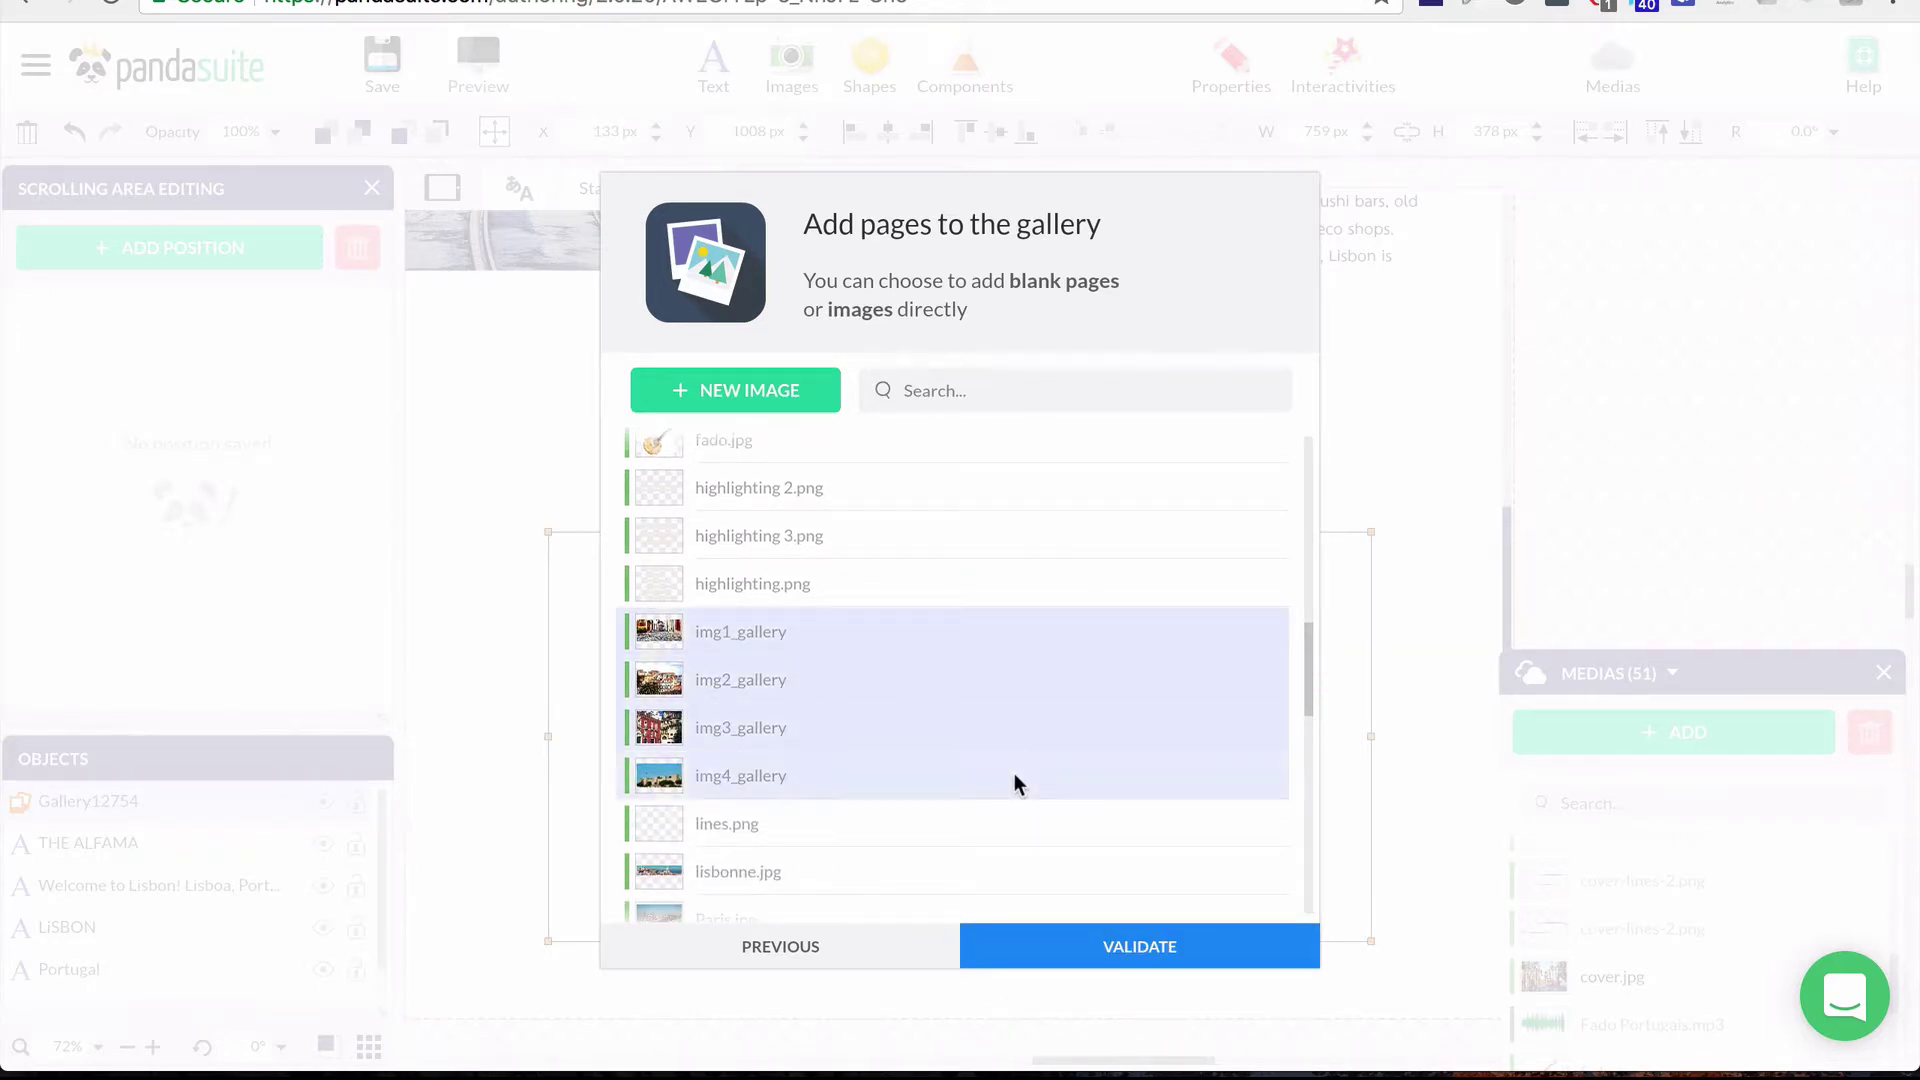
{"action": "left_click", "coordinate": [1136, 948]}
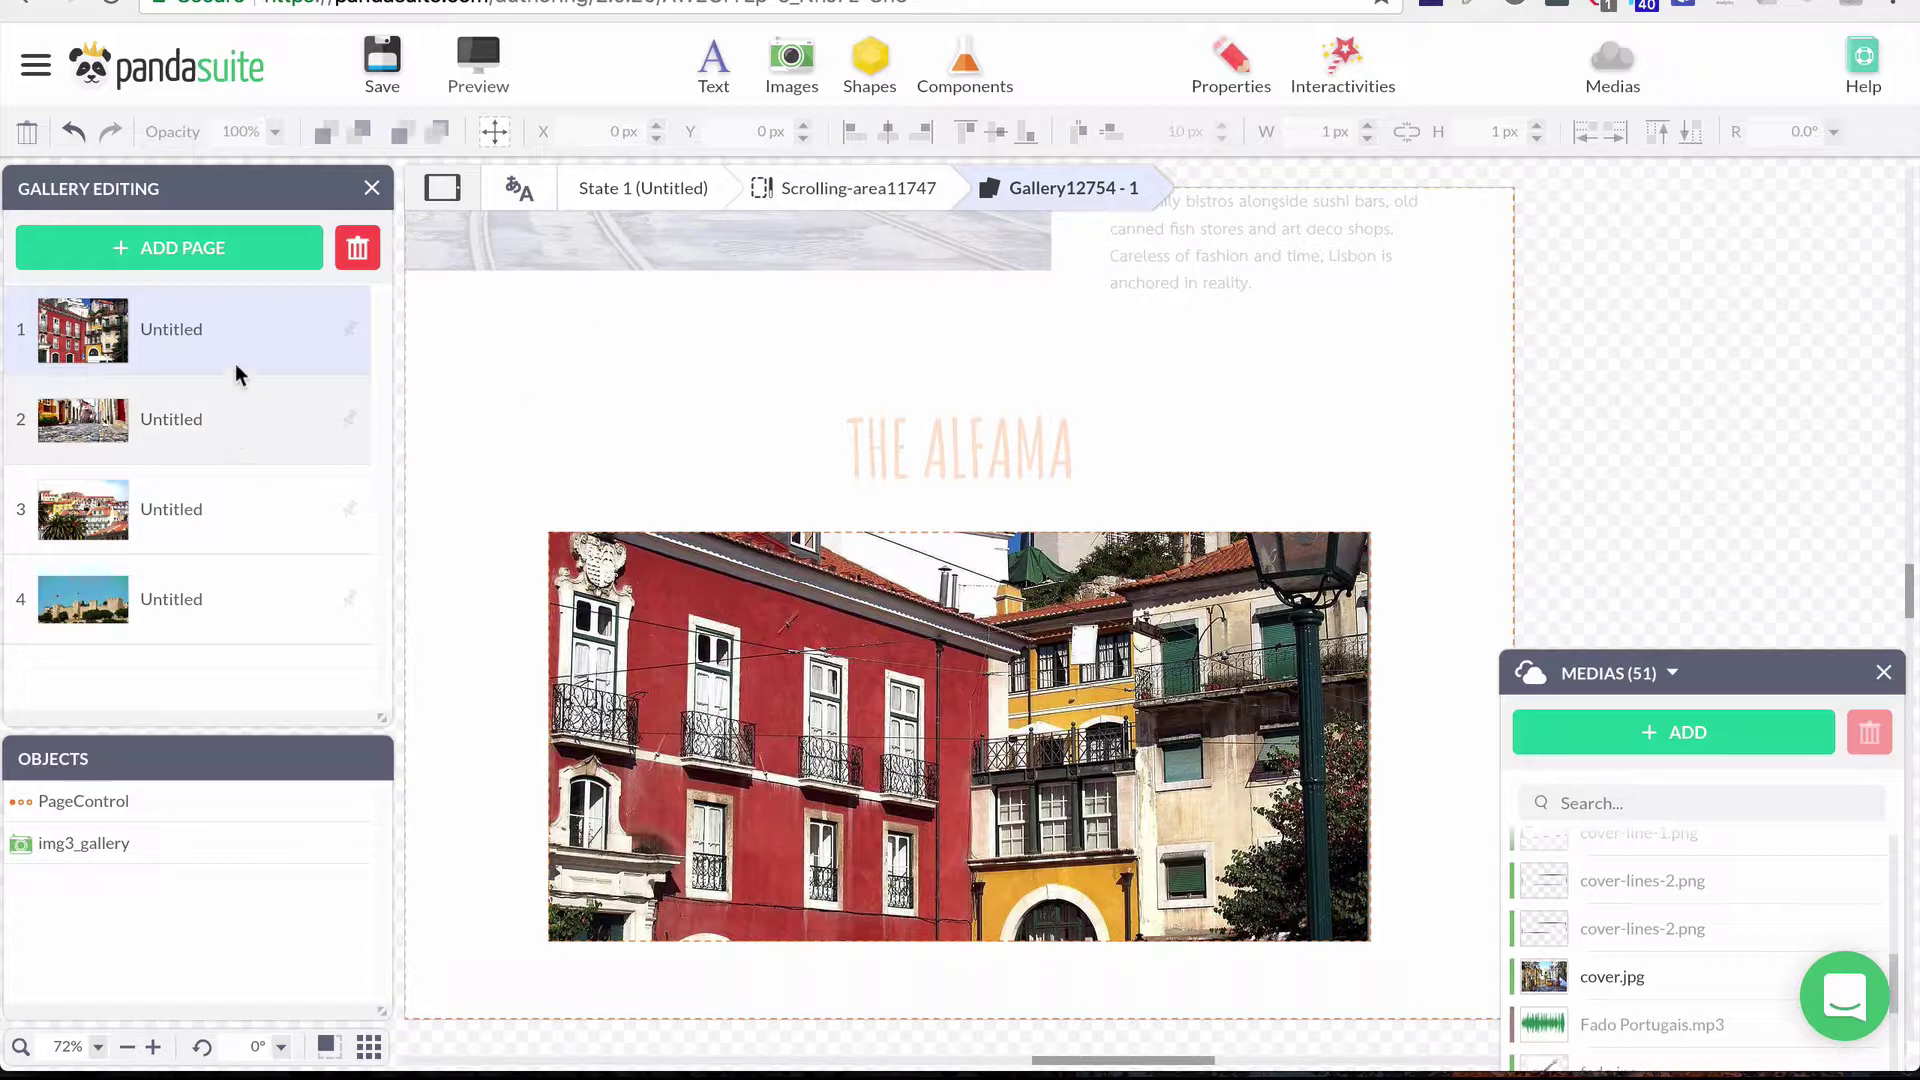
{"action": "left_click", "coordinate": [234, 430]}
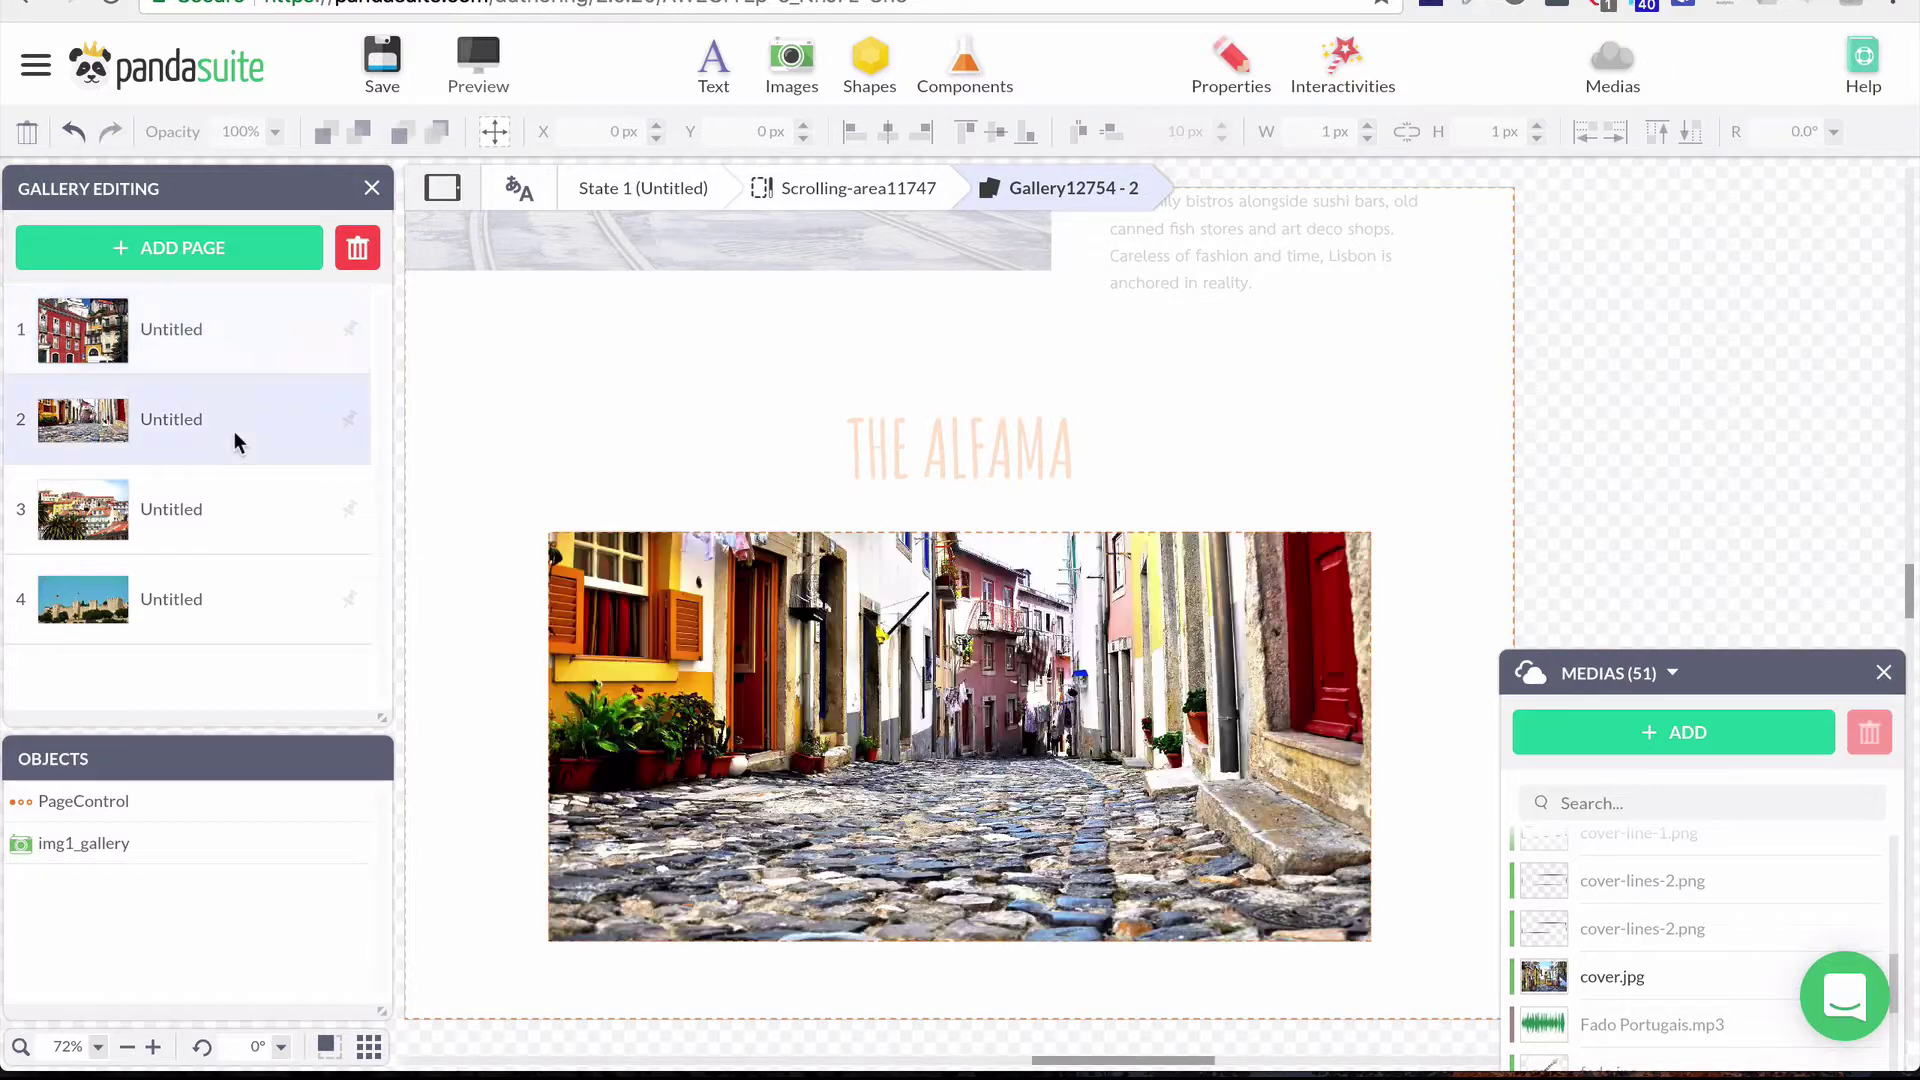
{"action": "left_click", "coordinate": [248, 501]}
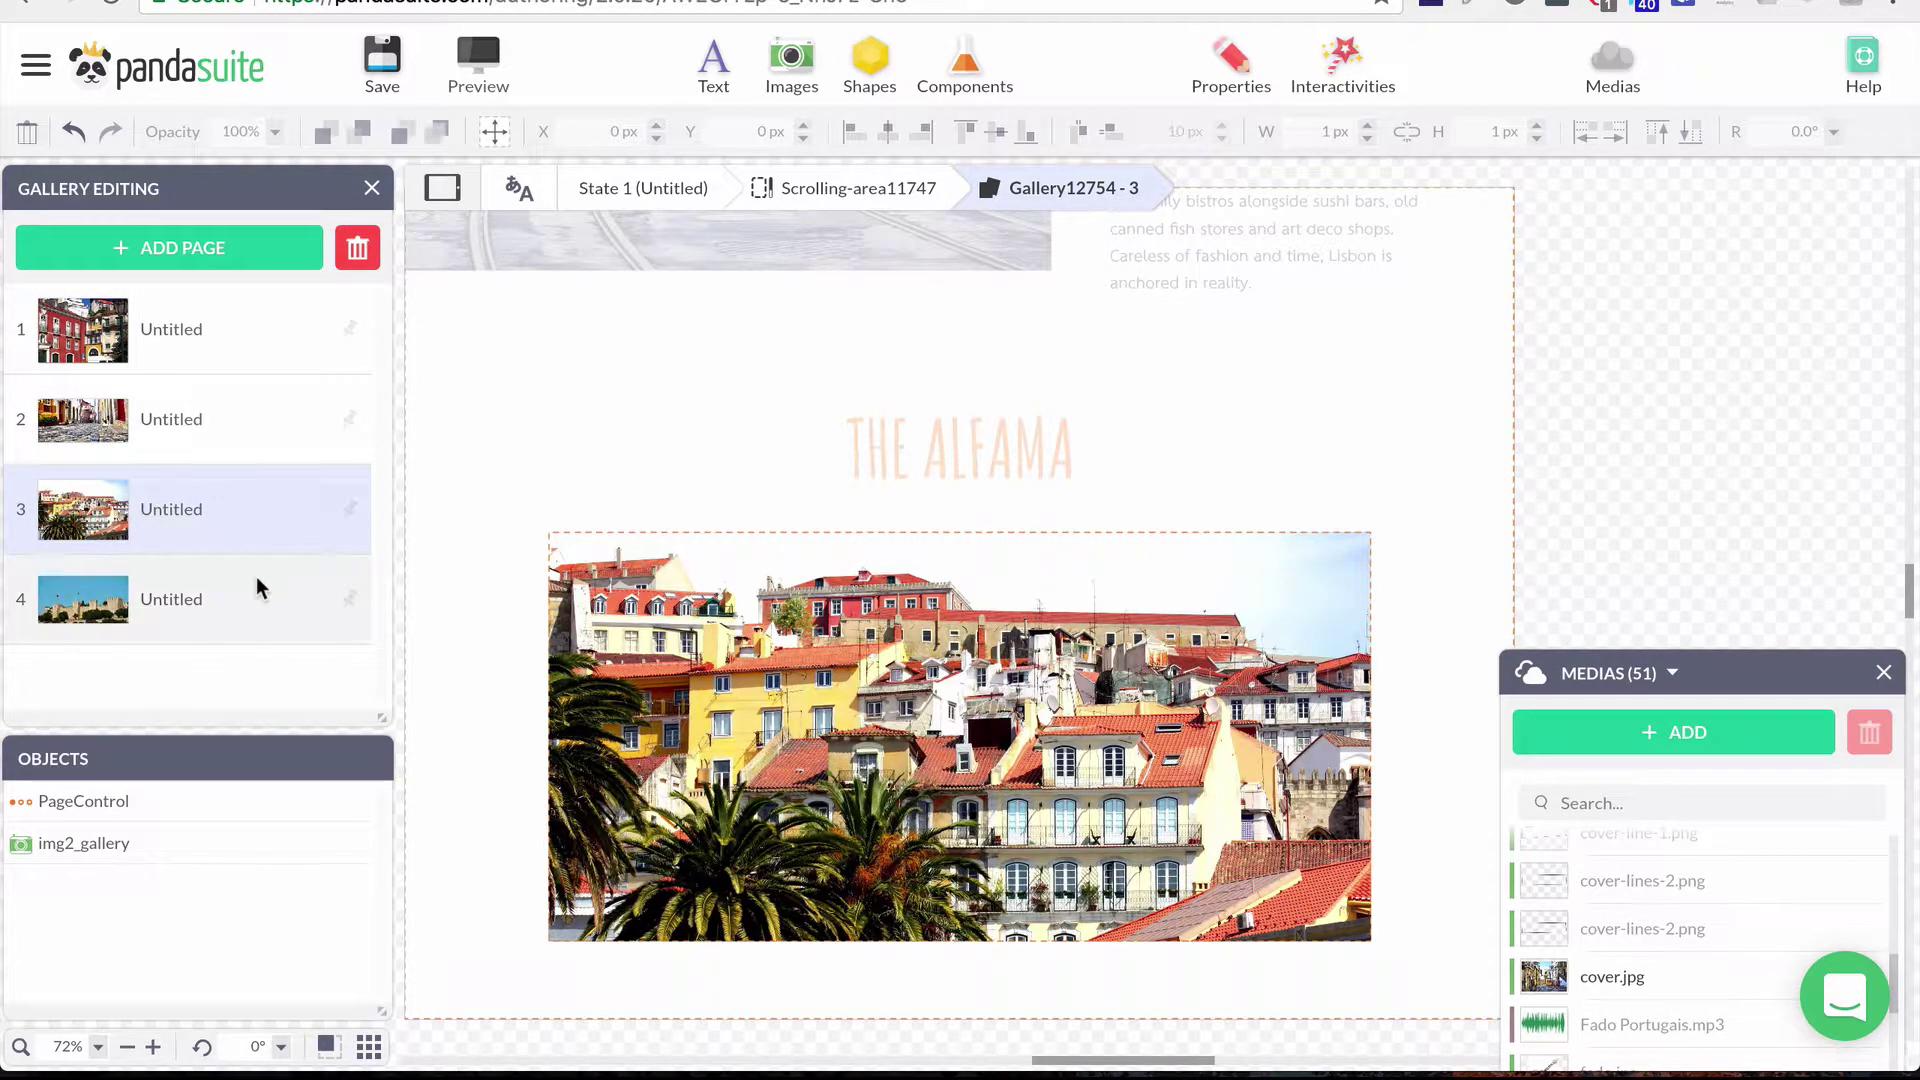
{"action": "left_click", "coordinate": [256, 586]}
{"action": "left_click", "coordinate": [261, 527]}
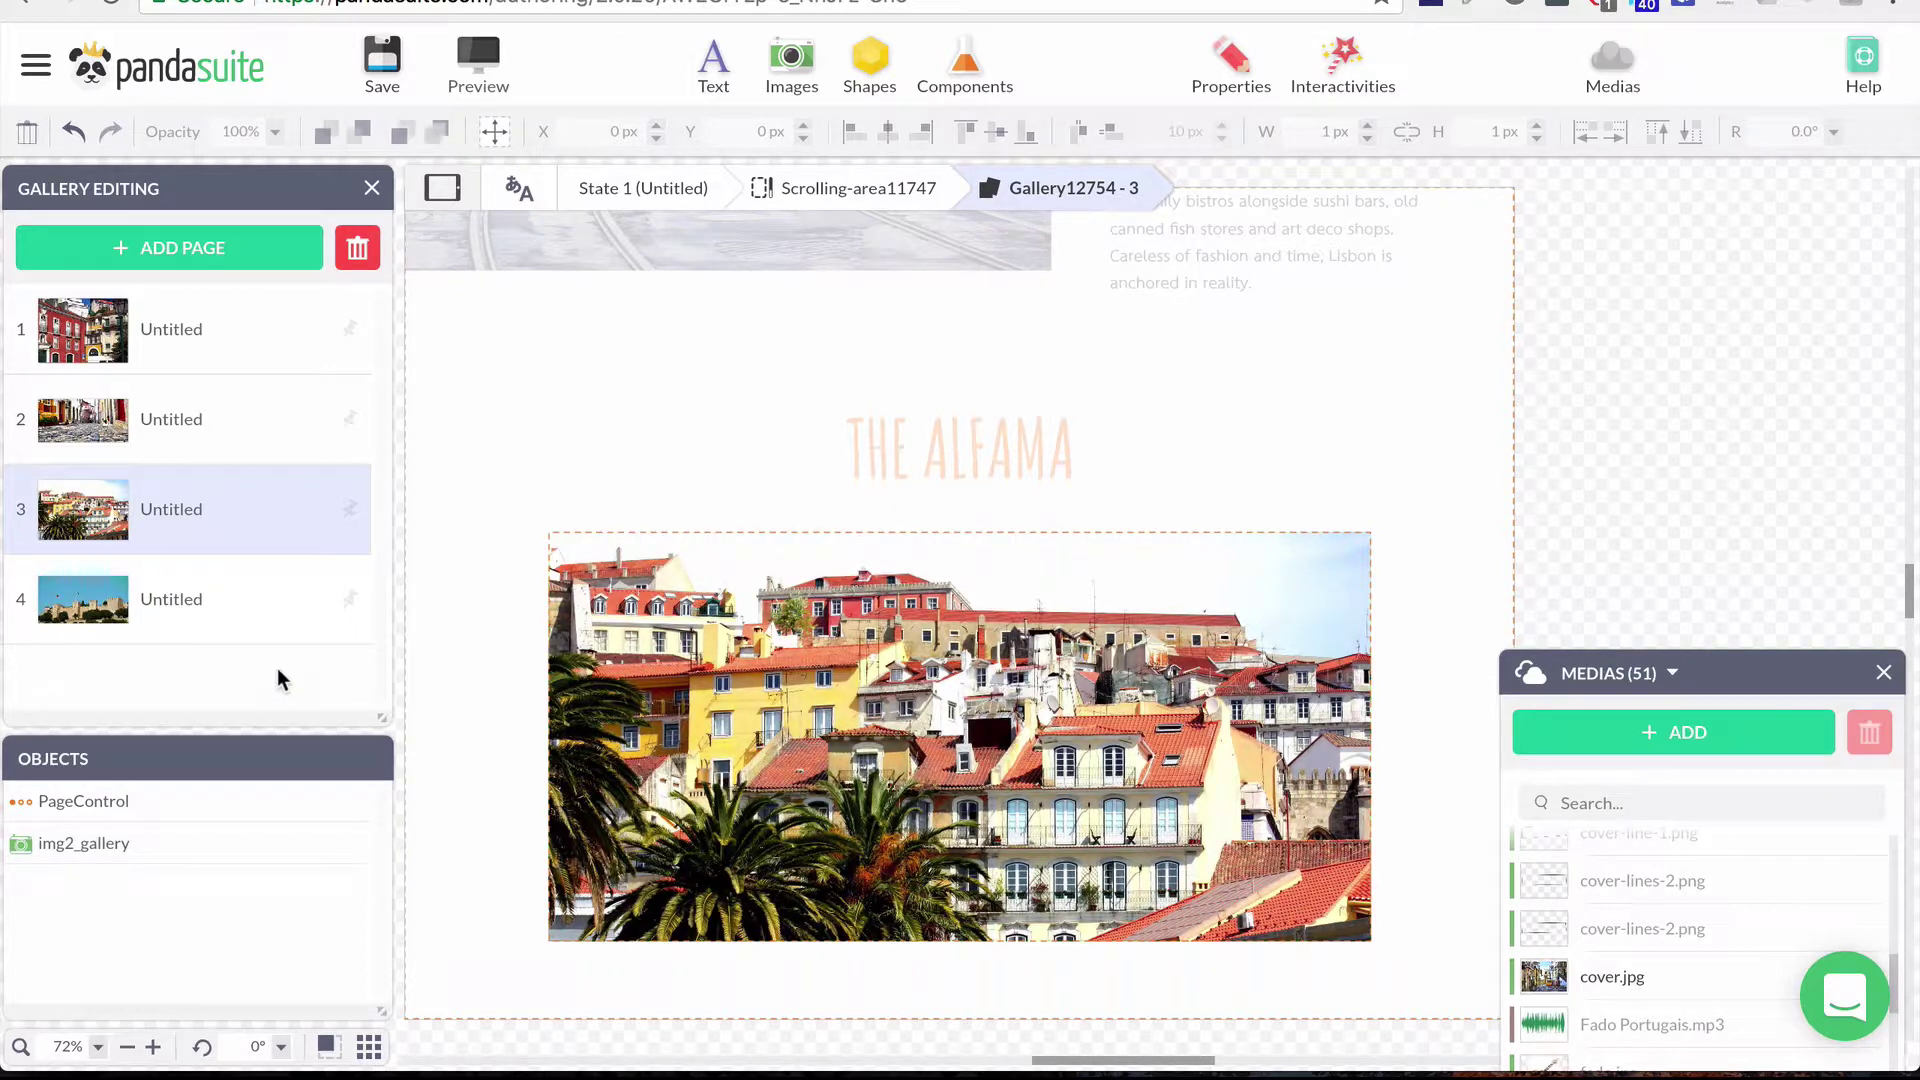
{"action": "left_click", "coordinate": [289, 615]}
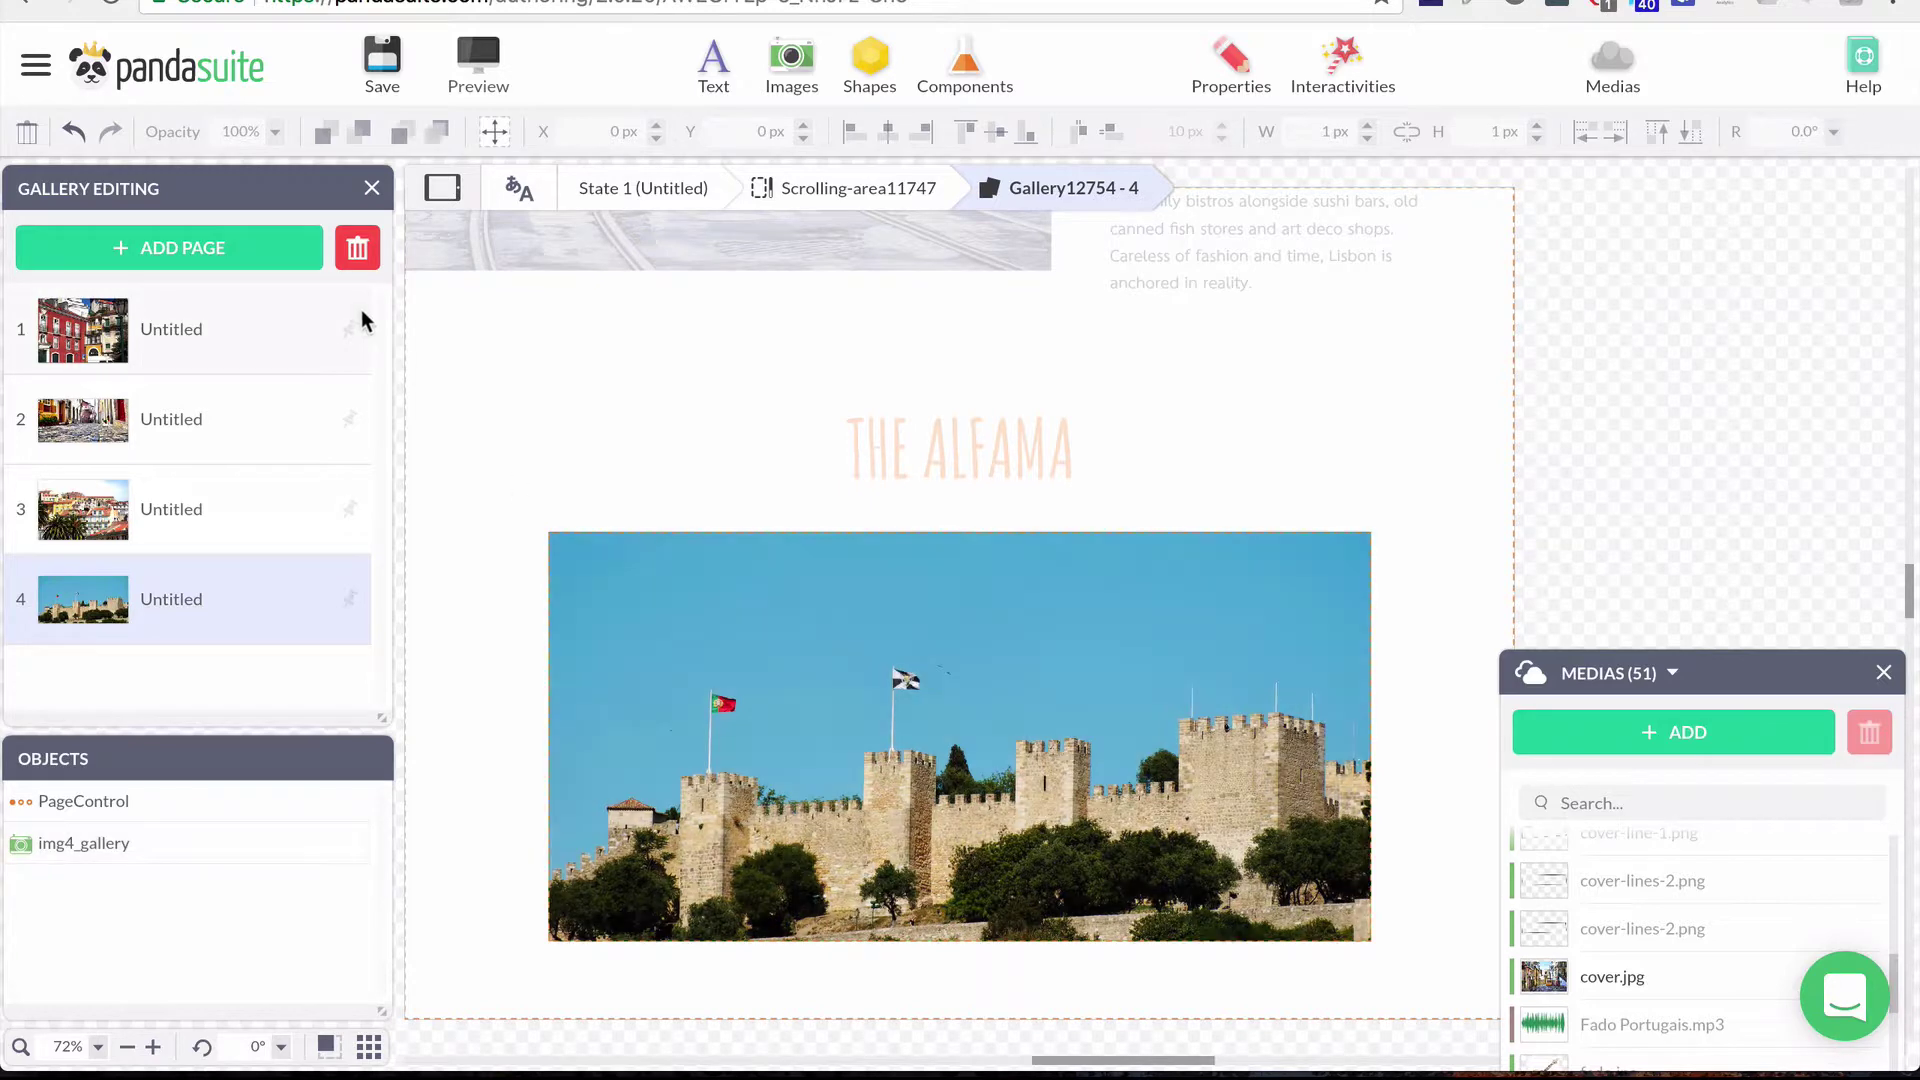
{"action": "left_click", "coordinate": [362, 325]}
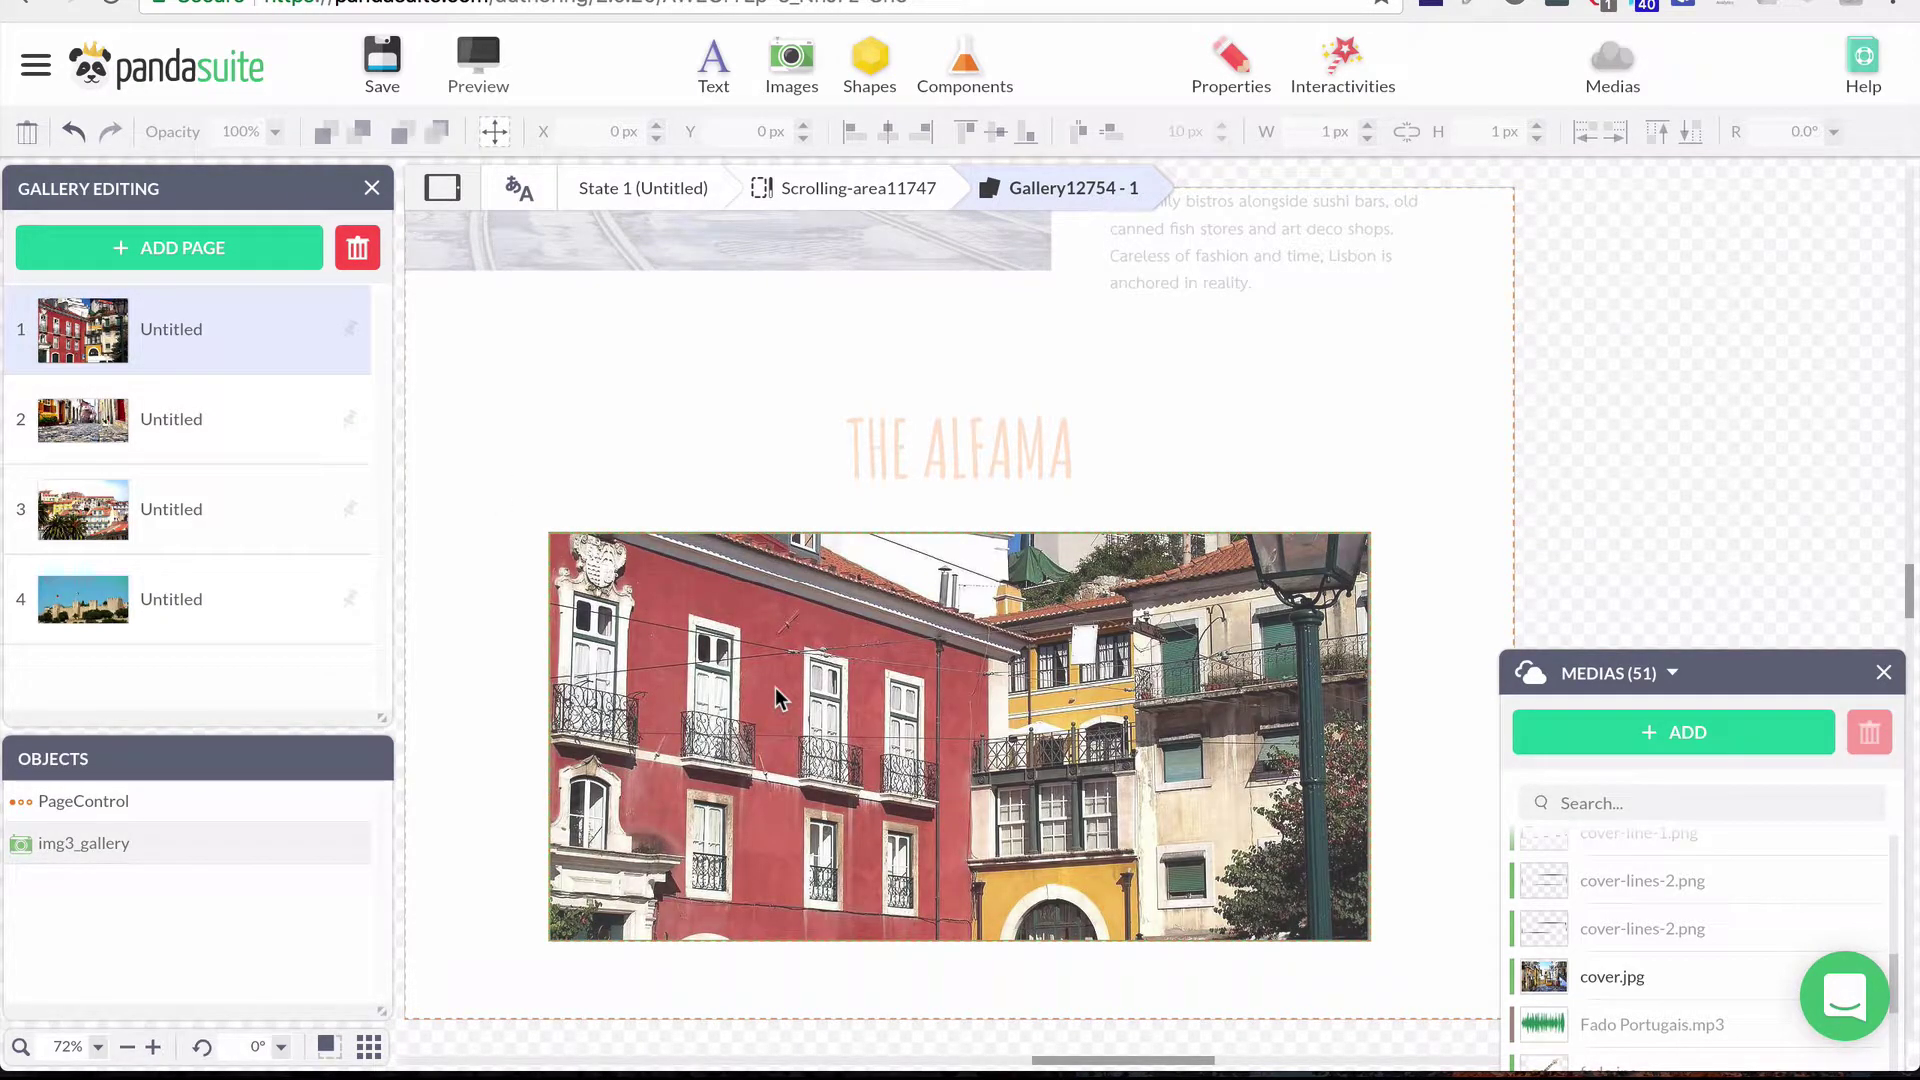
Step: Reposition the page 1 photo inside its mask to show the lower facades
{"action": "double_click", "coordinate": [810, 733]}
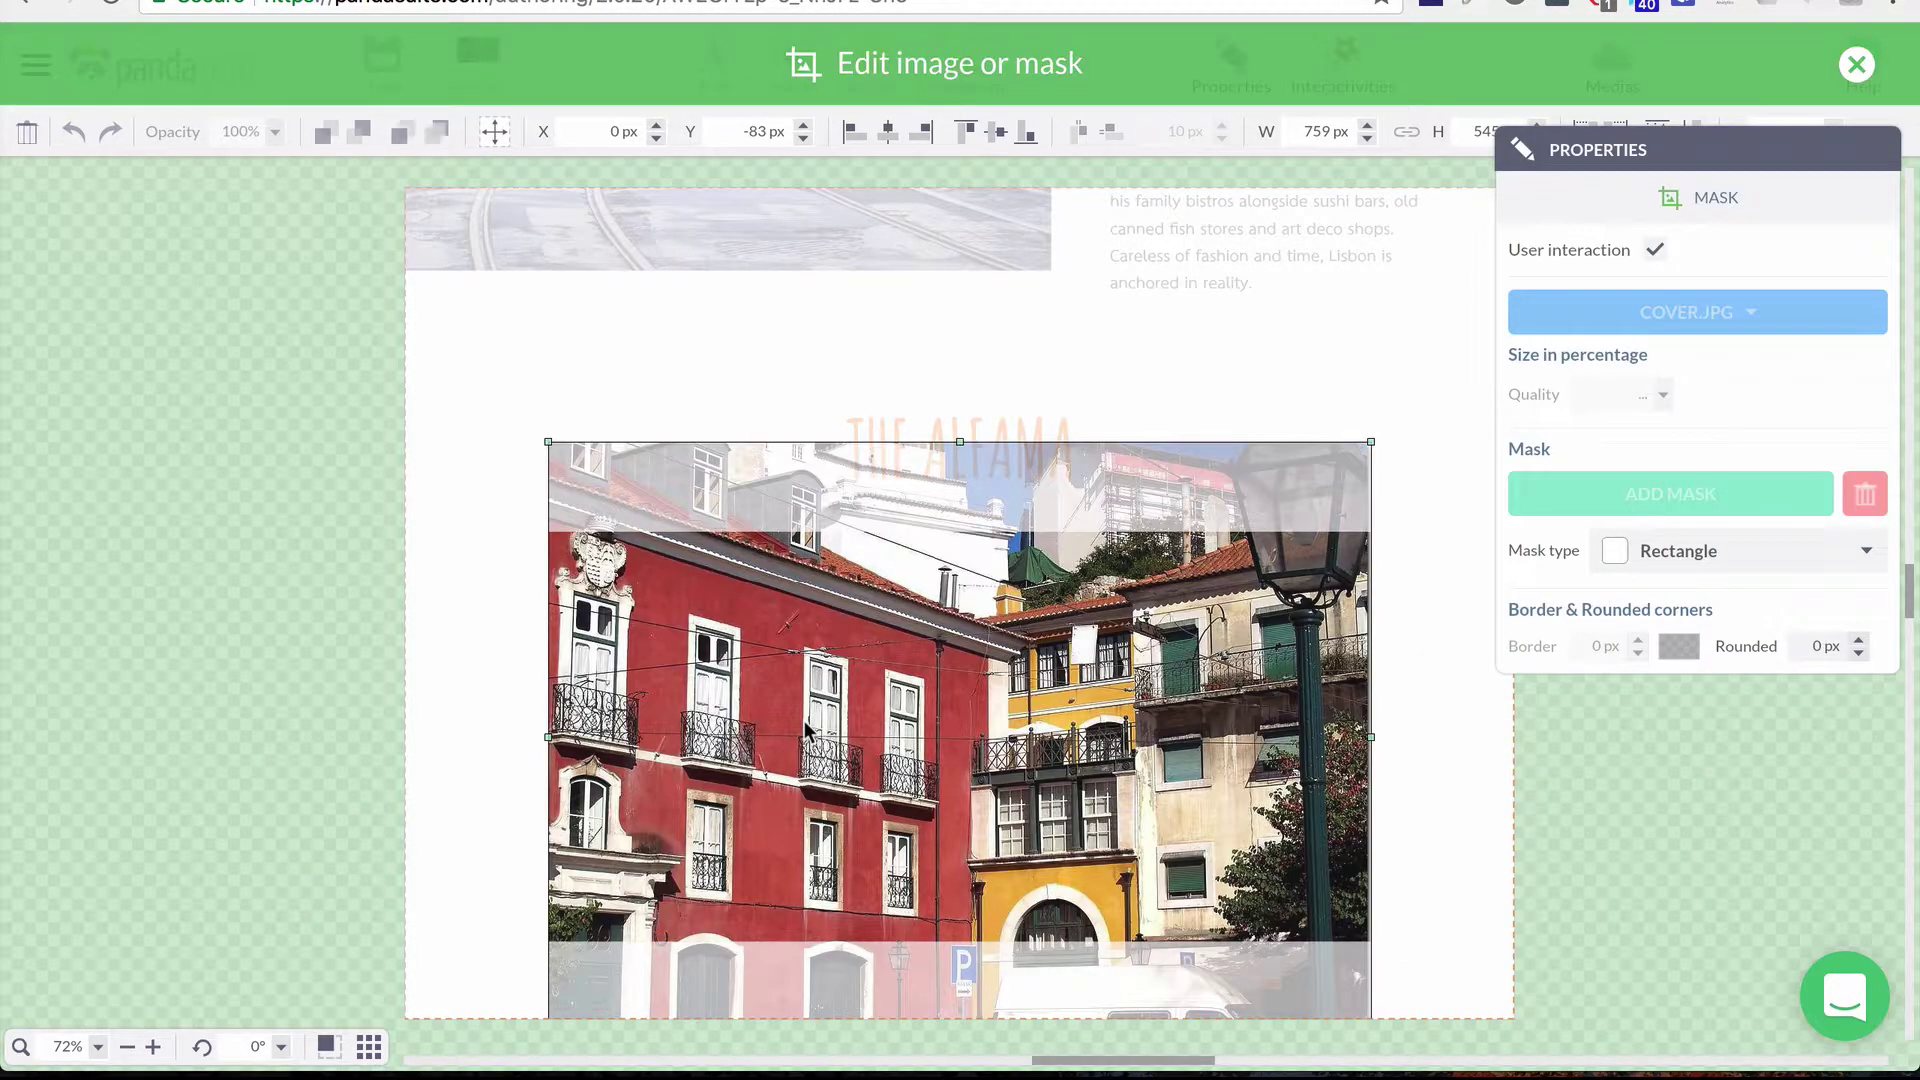
{"action": "left_click_drag", "start_coordinate": [869, 732], "coordinate": [868, 634]}
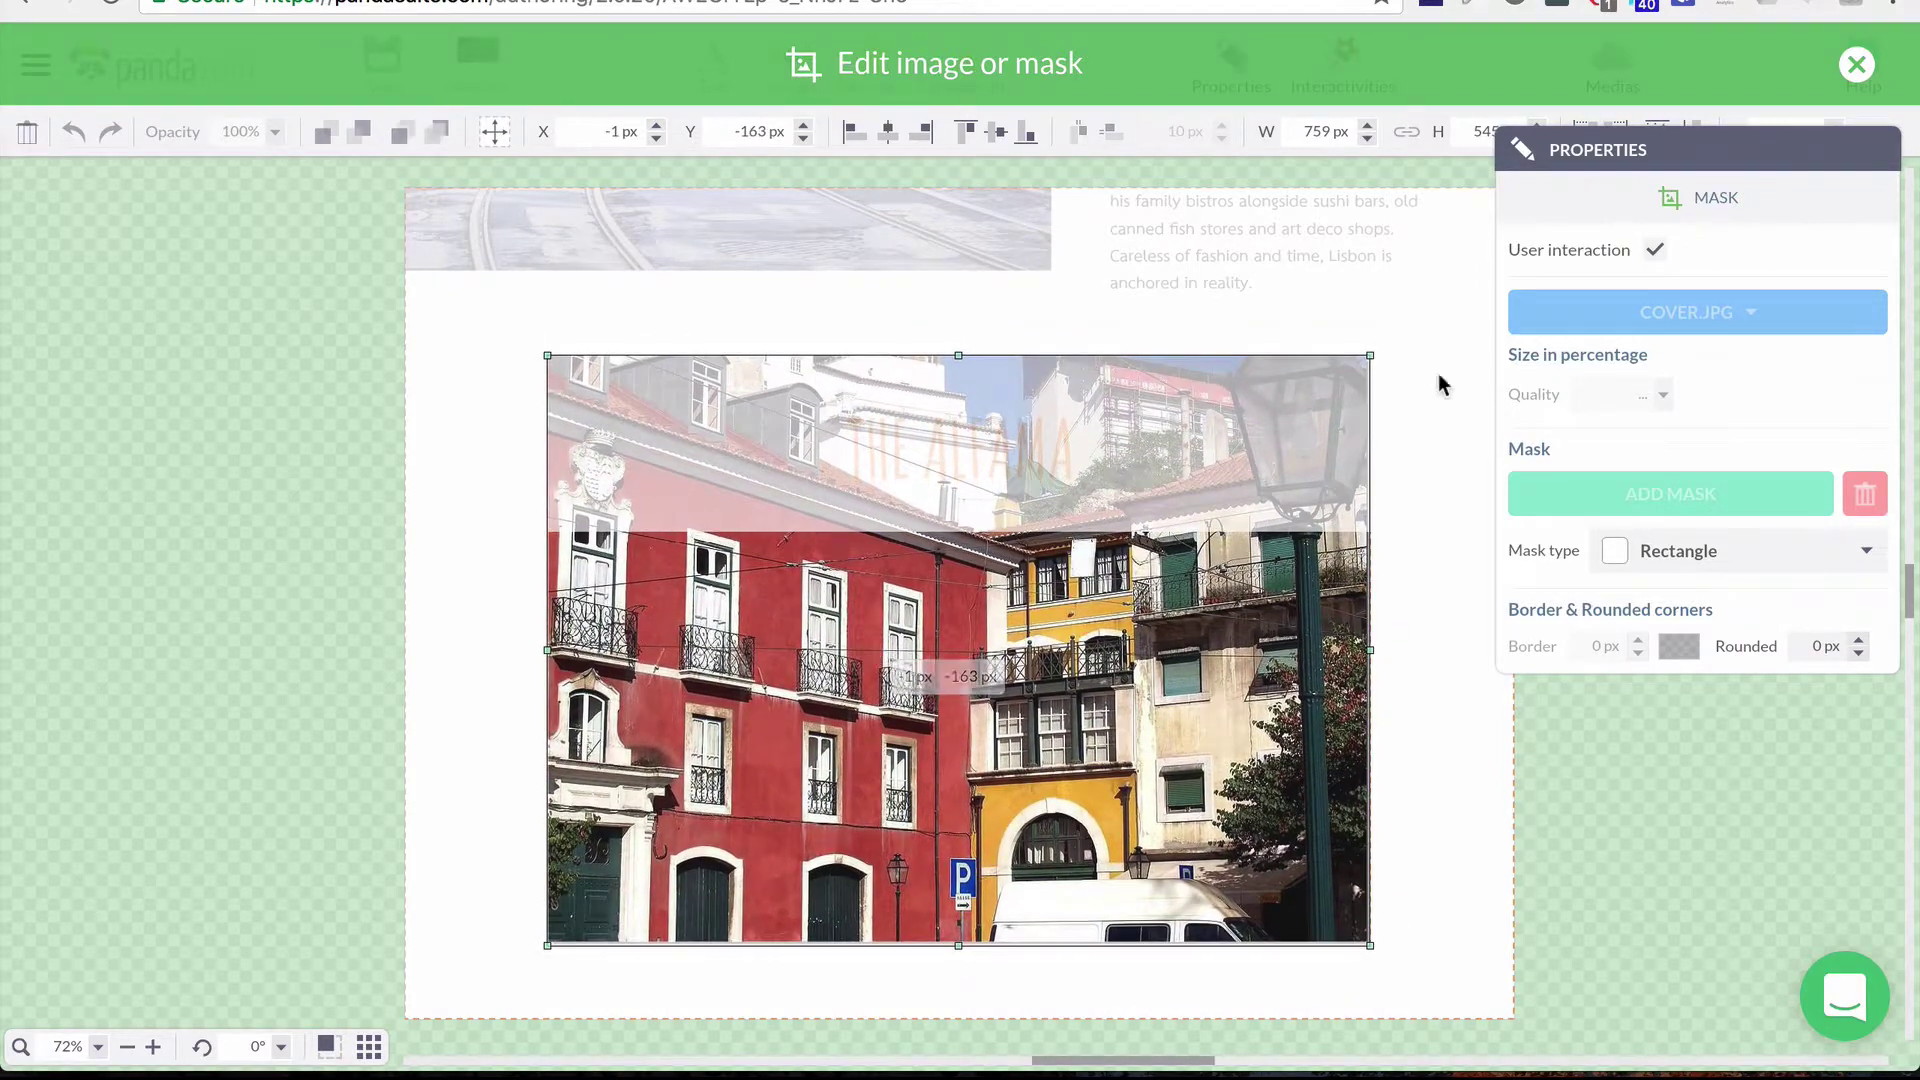
{"action": "left_click_drag", "start_coordinate": [1318, 424], "coordinate": [1320, 472]}
{"action": "left_click_drag", "start_coordinate": [1110, 782], "coordinate": [1110, 735]}
{"action": "left_click", "coordinate": [1856, 66]}
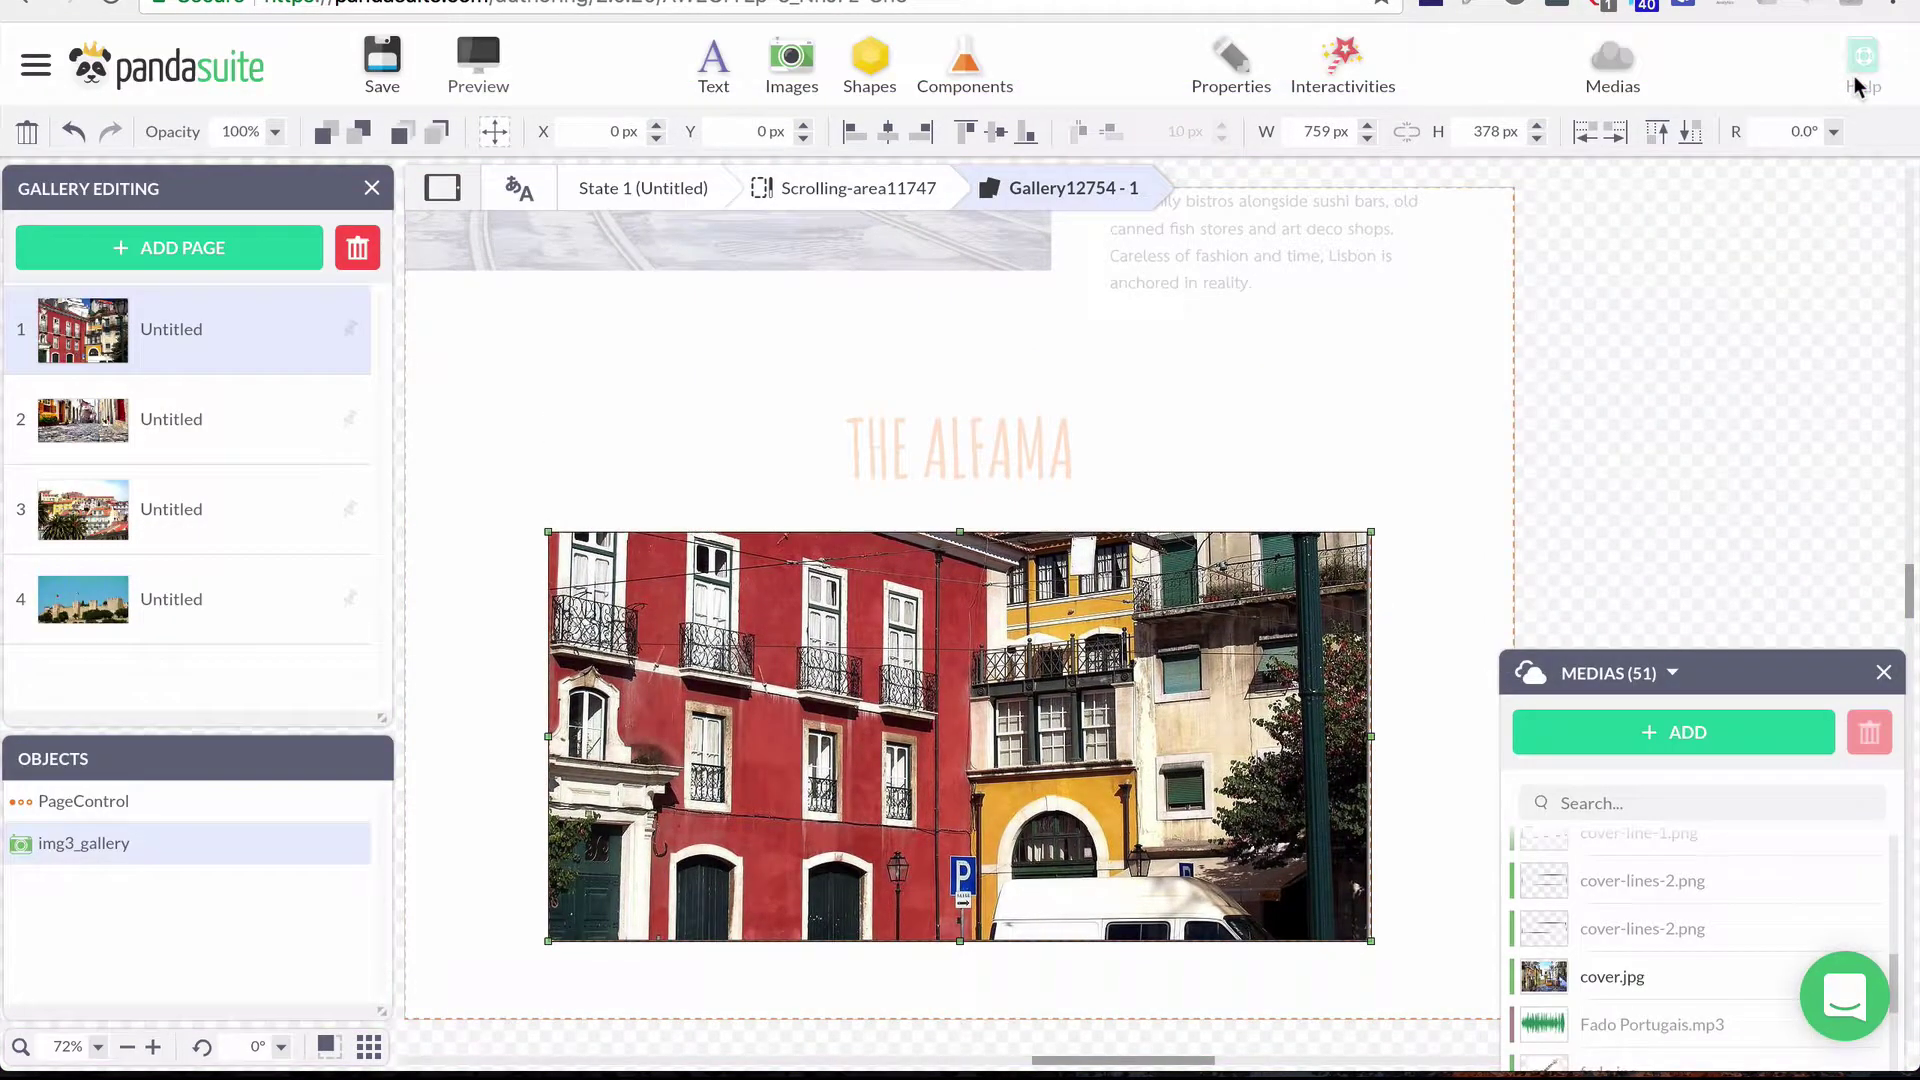
Step: Reframe the photo on gallery page 3, then review all four gallery pages
{"action": "left_click", "coordinate": [248, 414]}
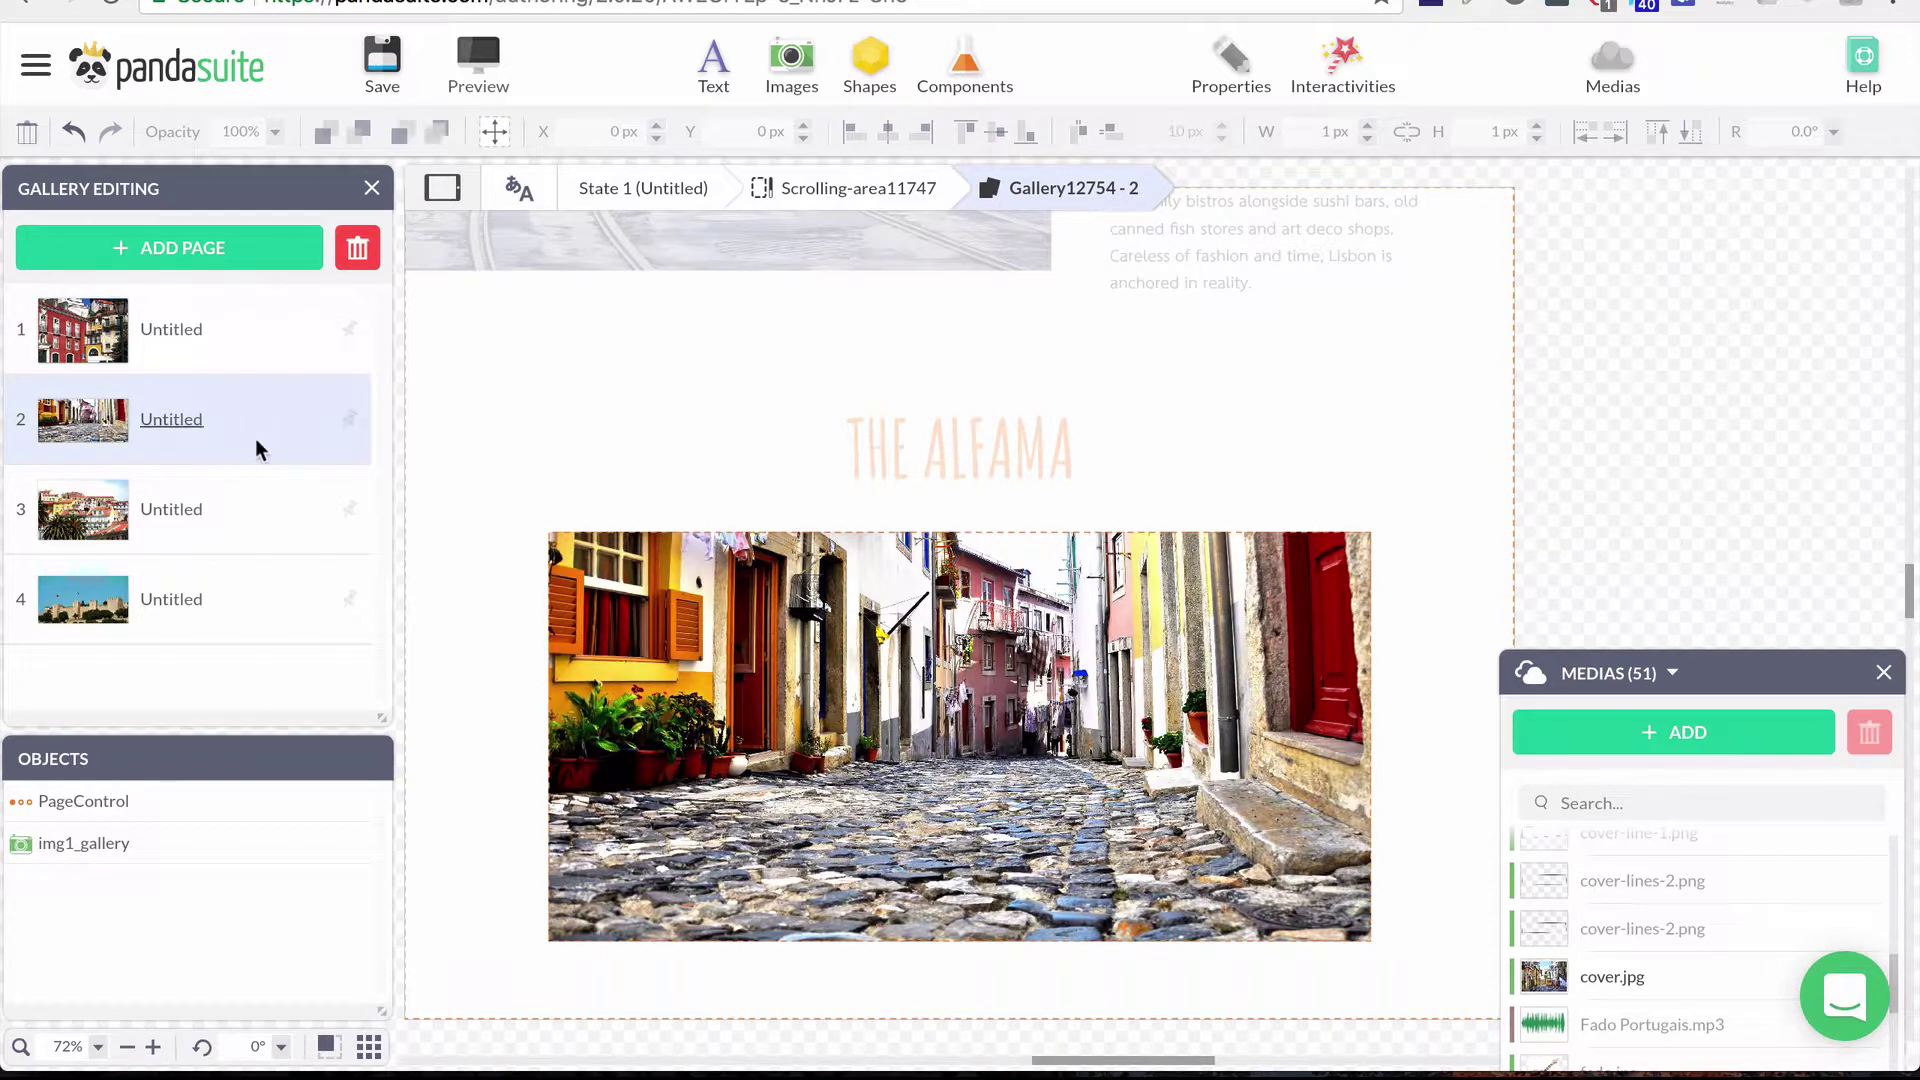
{"action": "left_click", "coordinate": [256, 510]}
{"action": "double_click", "coordinate": [898, 770]}
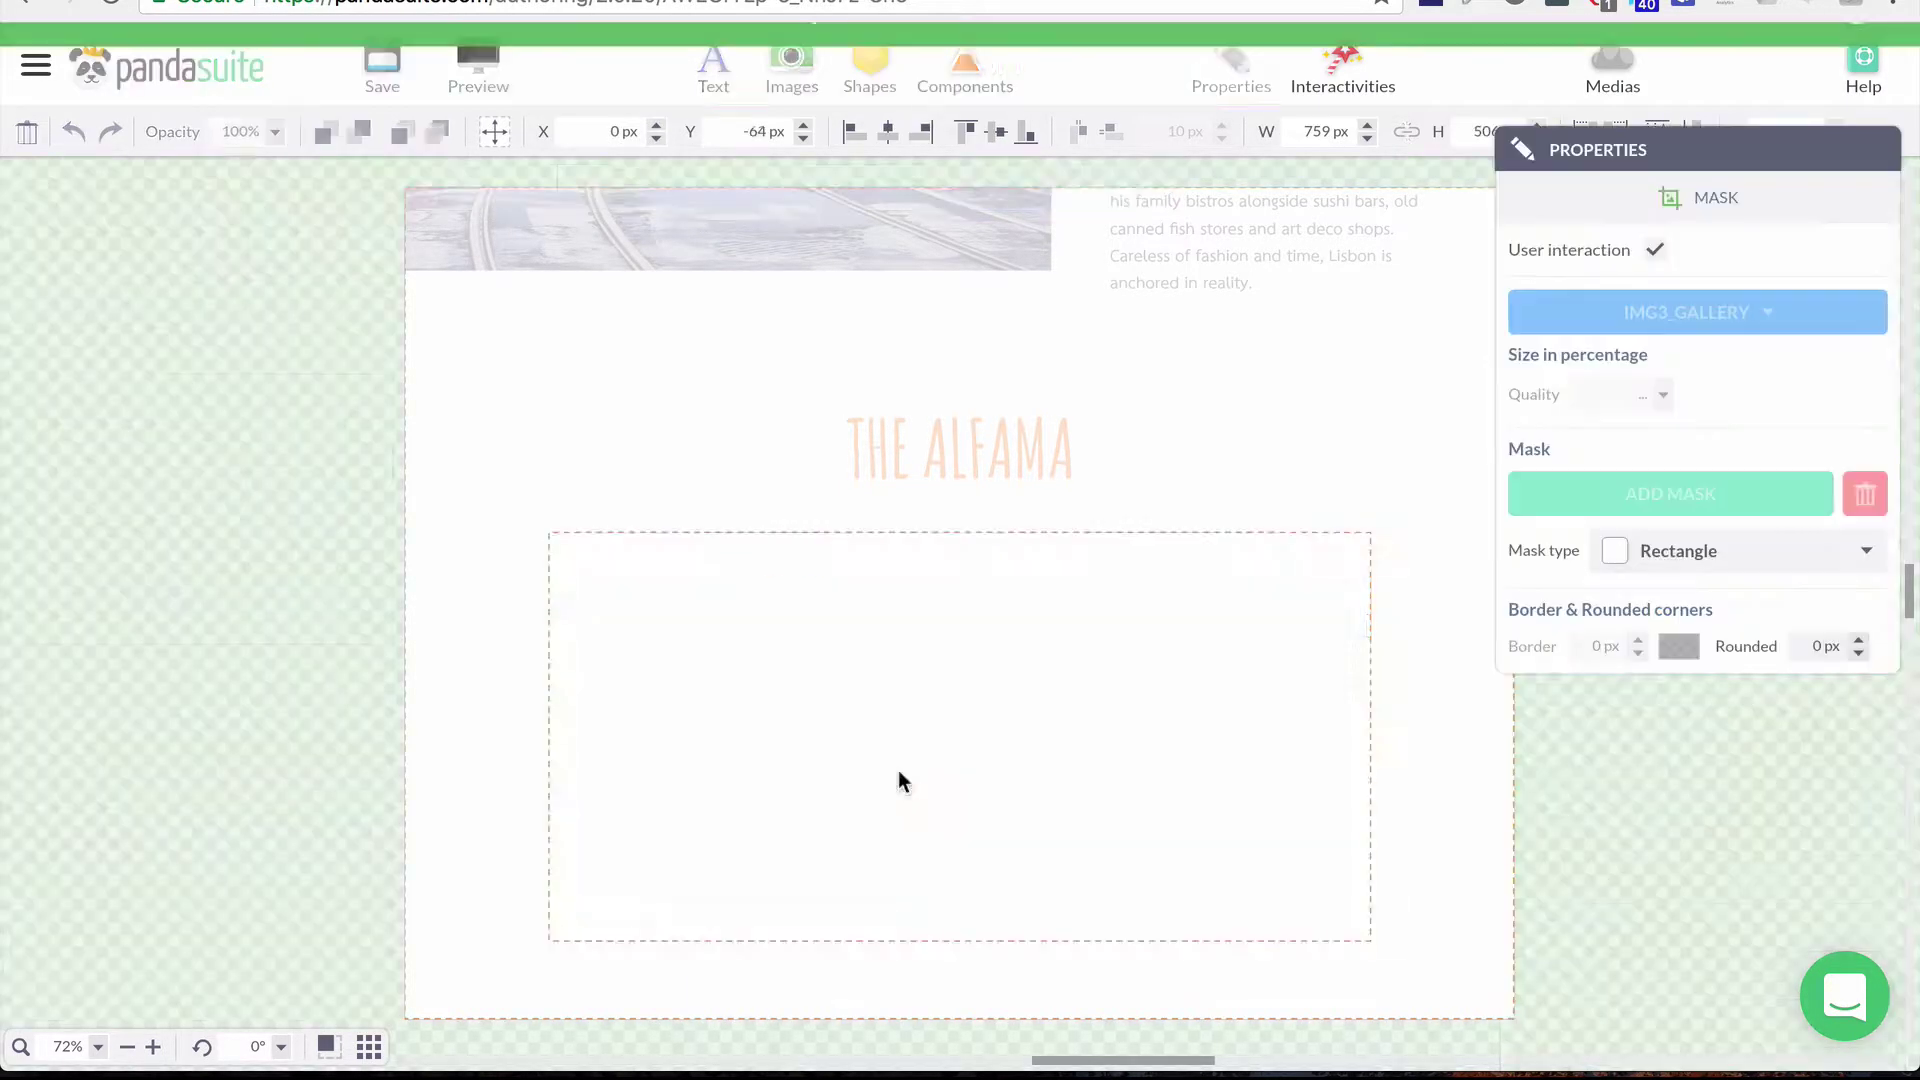
{"action": "mouse_move", "coordinate": [903, 745]}
{"action": "left_mouse_down"}
{"action": "mouse_move", "coordinate": [897, 767]}
{"action": "mouse_move", "coordinate": [903, 720]}
{"action": "left_mouse_up"}
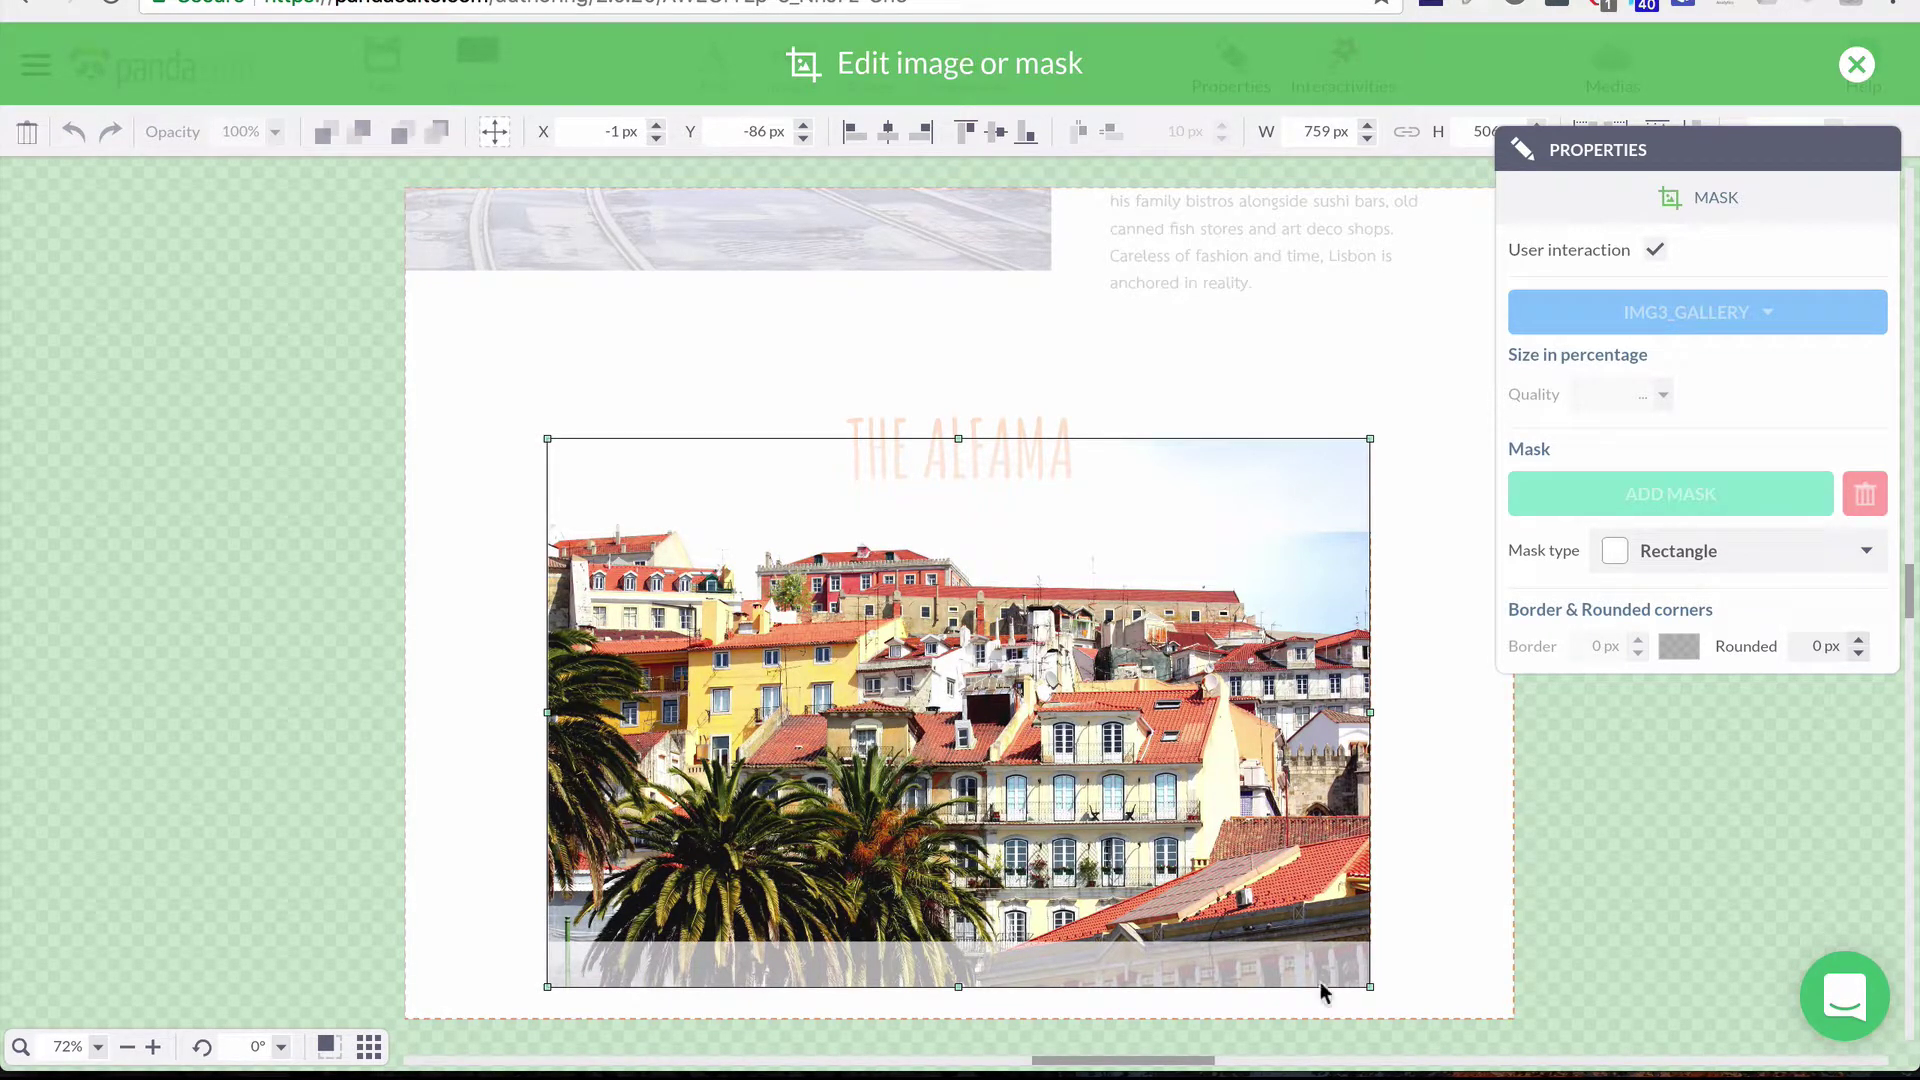
{"action": "left_click", "coordinate": [1857, 64]}
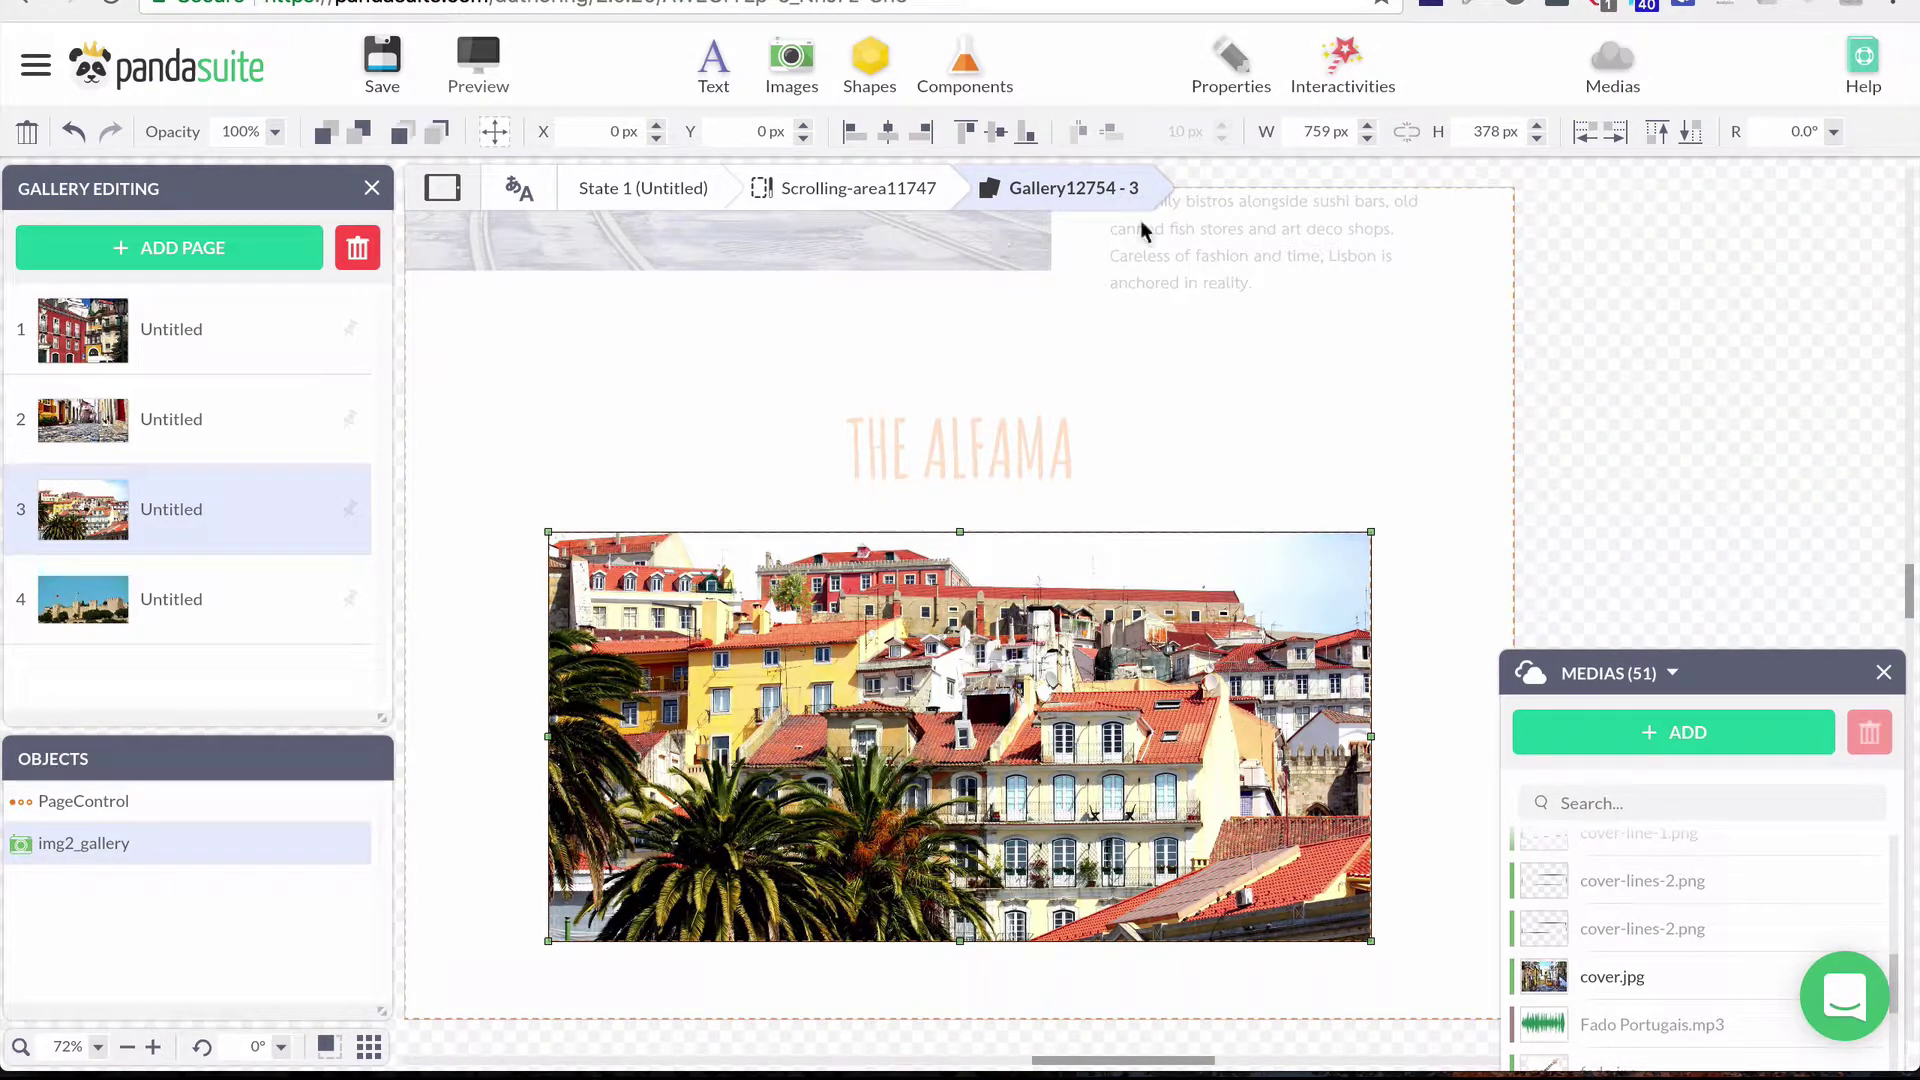
{"action": "left_click", "coordinate": [262, 590]}
{"action": "left_click", "coordinate": [272, 540]}
{"action": "left_click", "coordinate": [276, 430]}
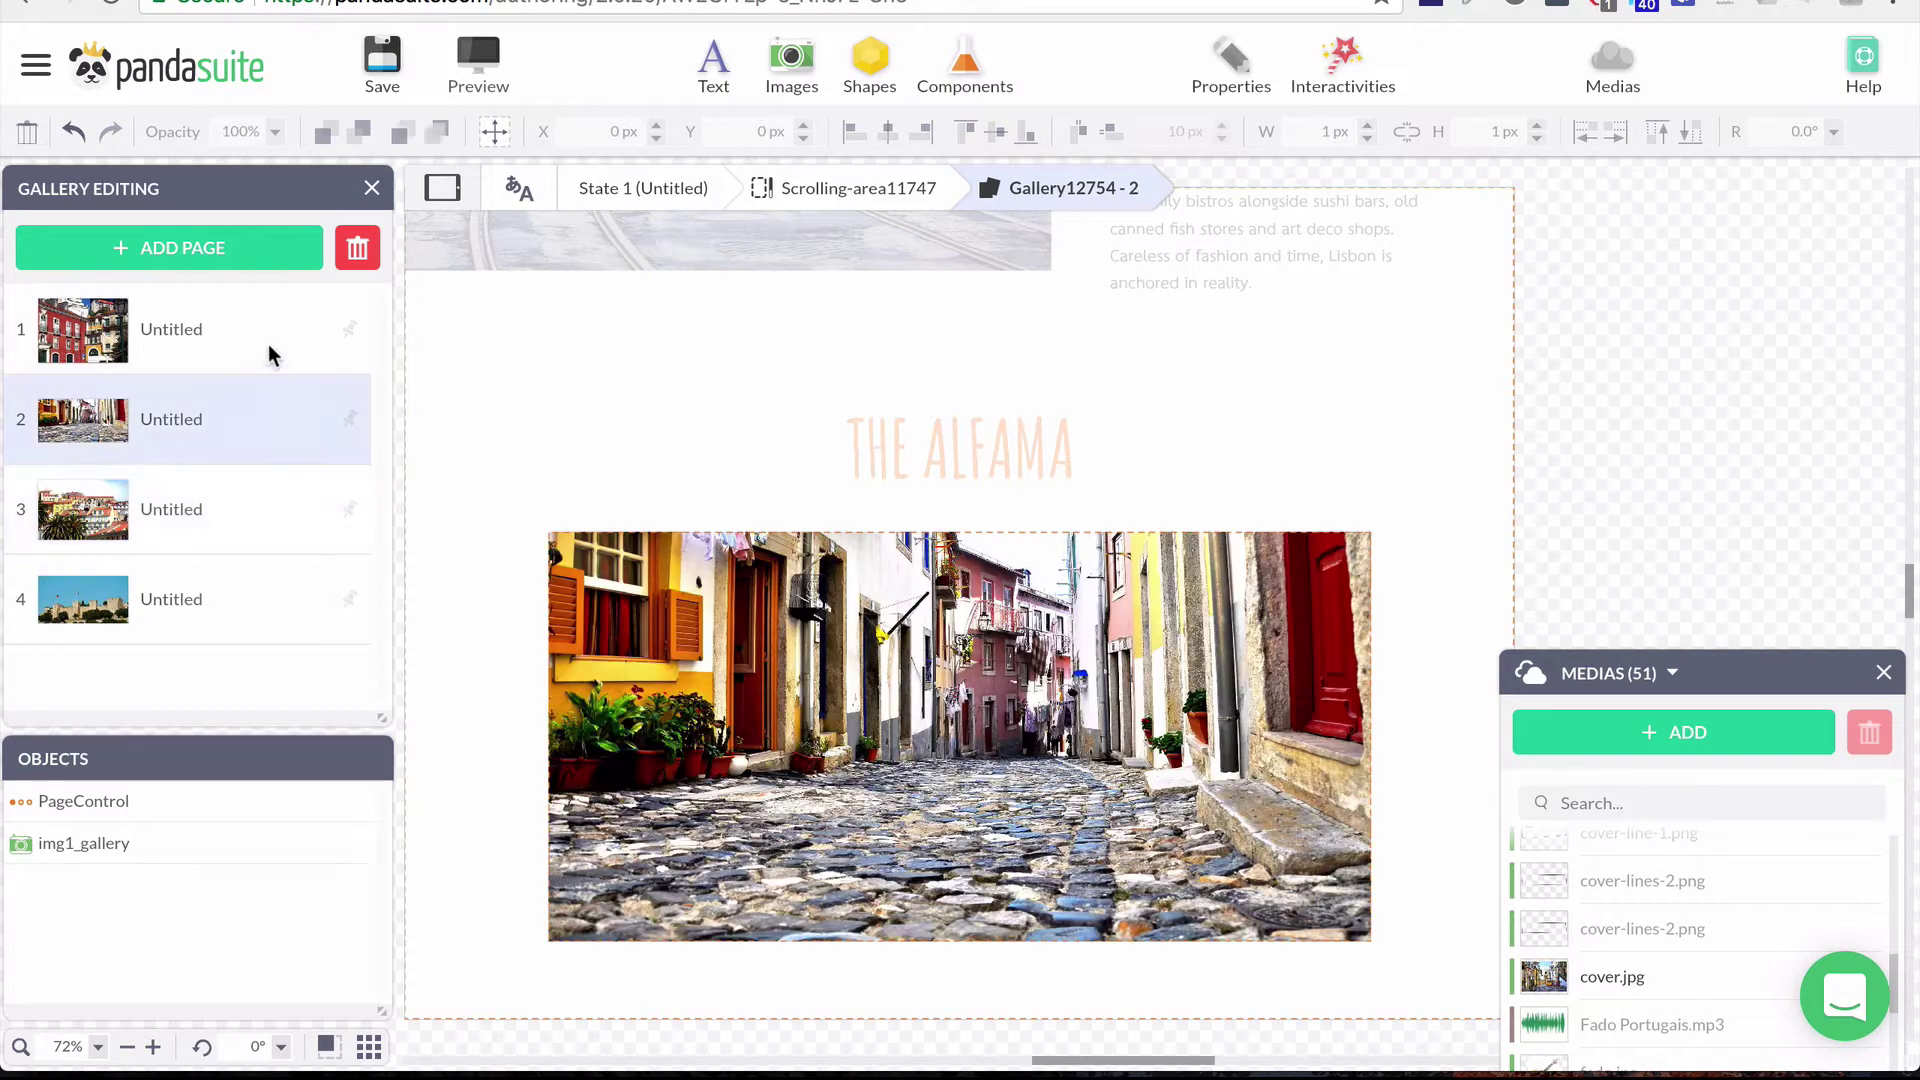
{"action": "left_click", "coordinate": [268, 344]}
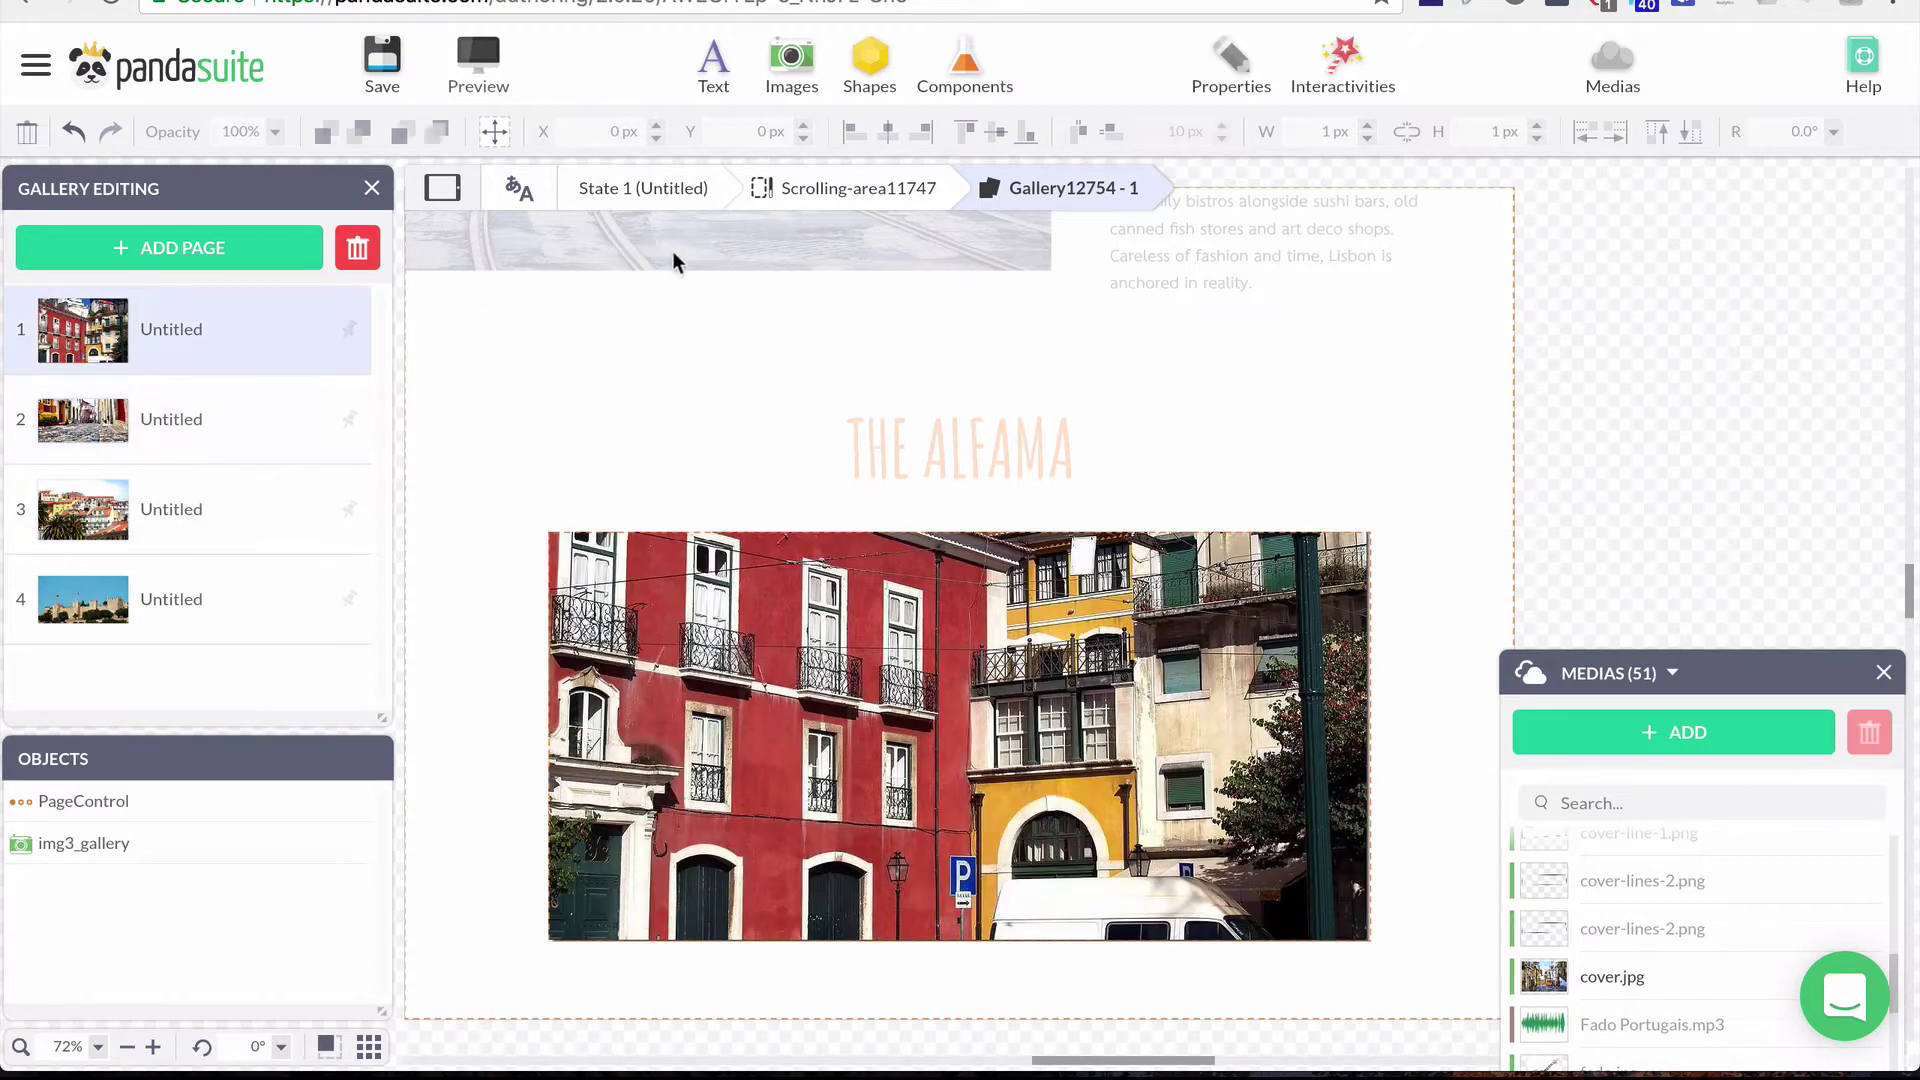
Step: Back in the scrolling area, keep the gallery's scroll direction set to Horizontal
{"action": "left_click", "coordinate": [880, 190]}
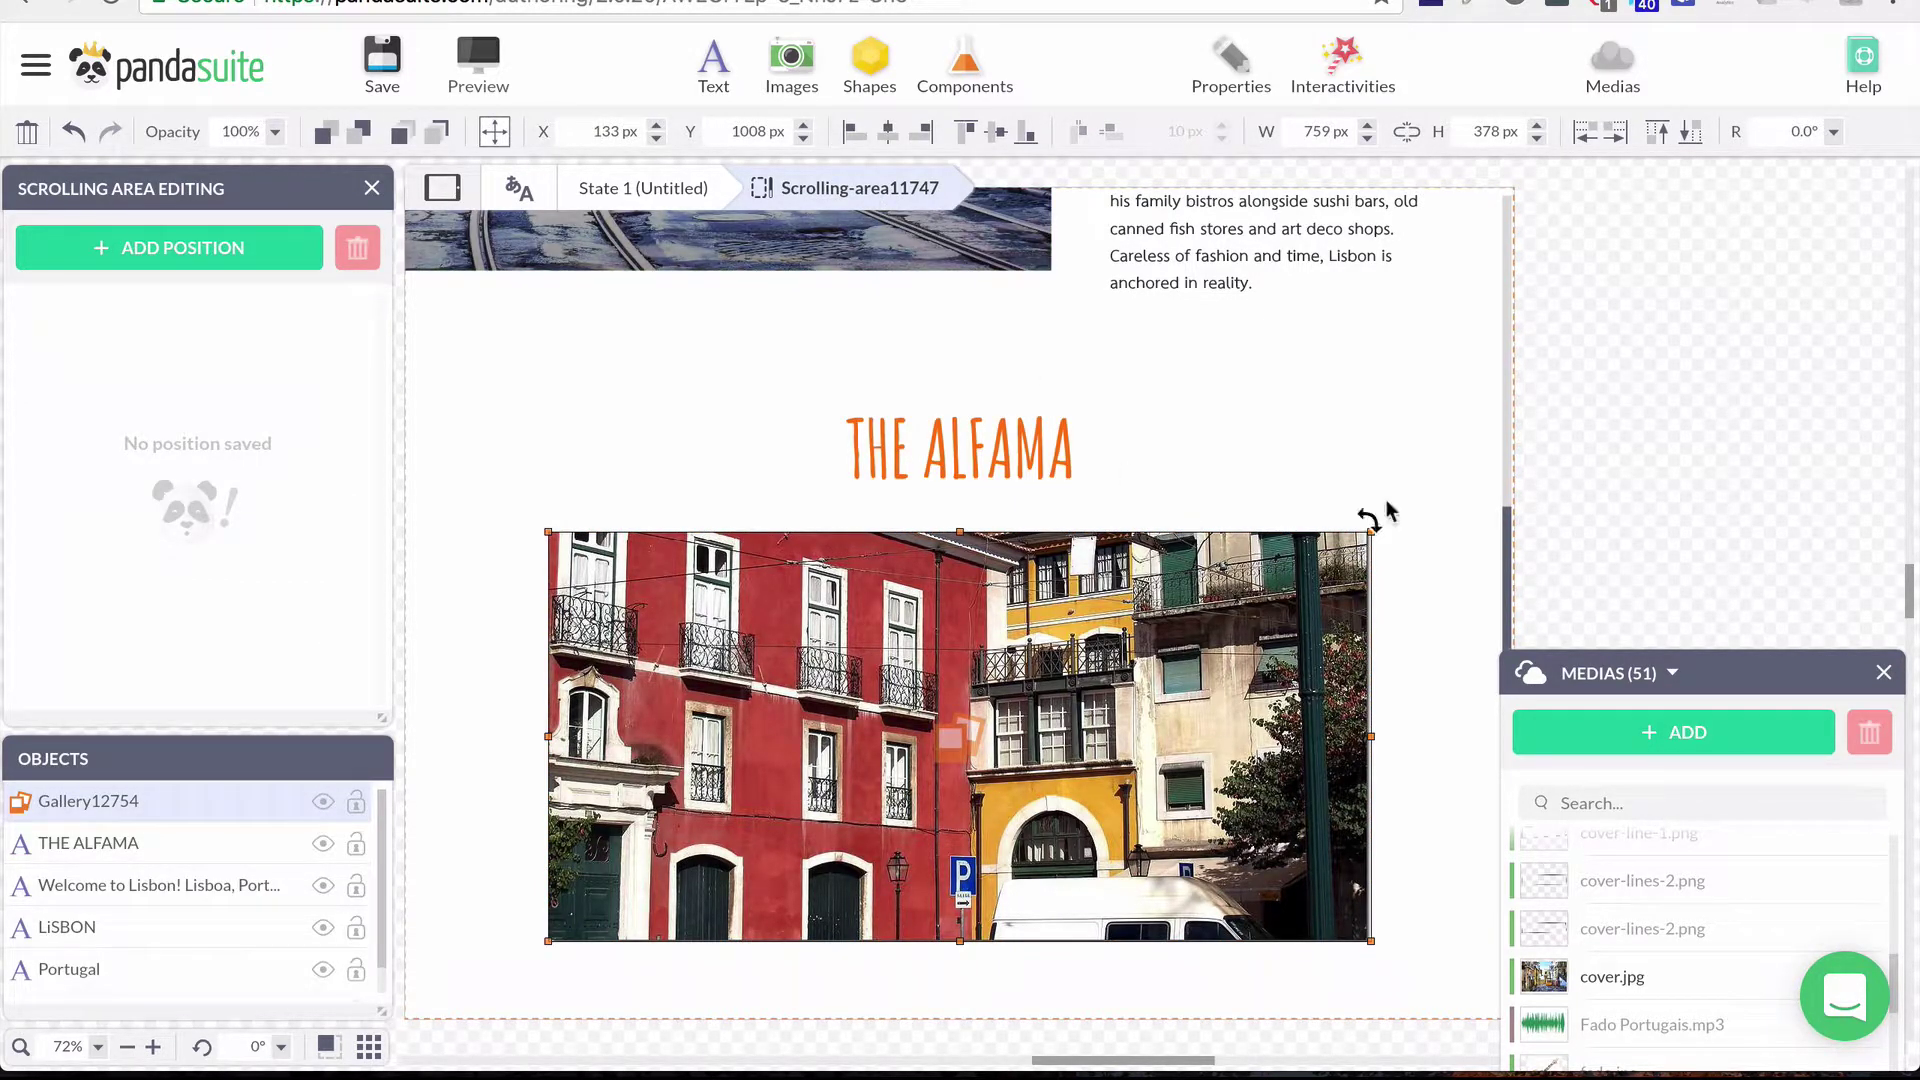
{"action": "left_click", "coordinate": [1222, 80]}
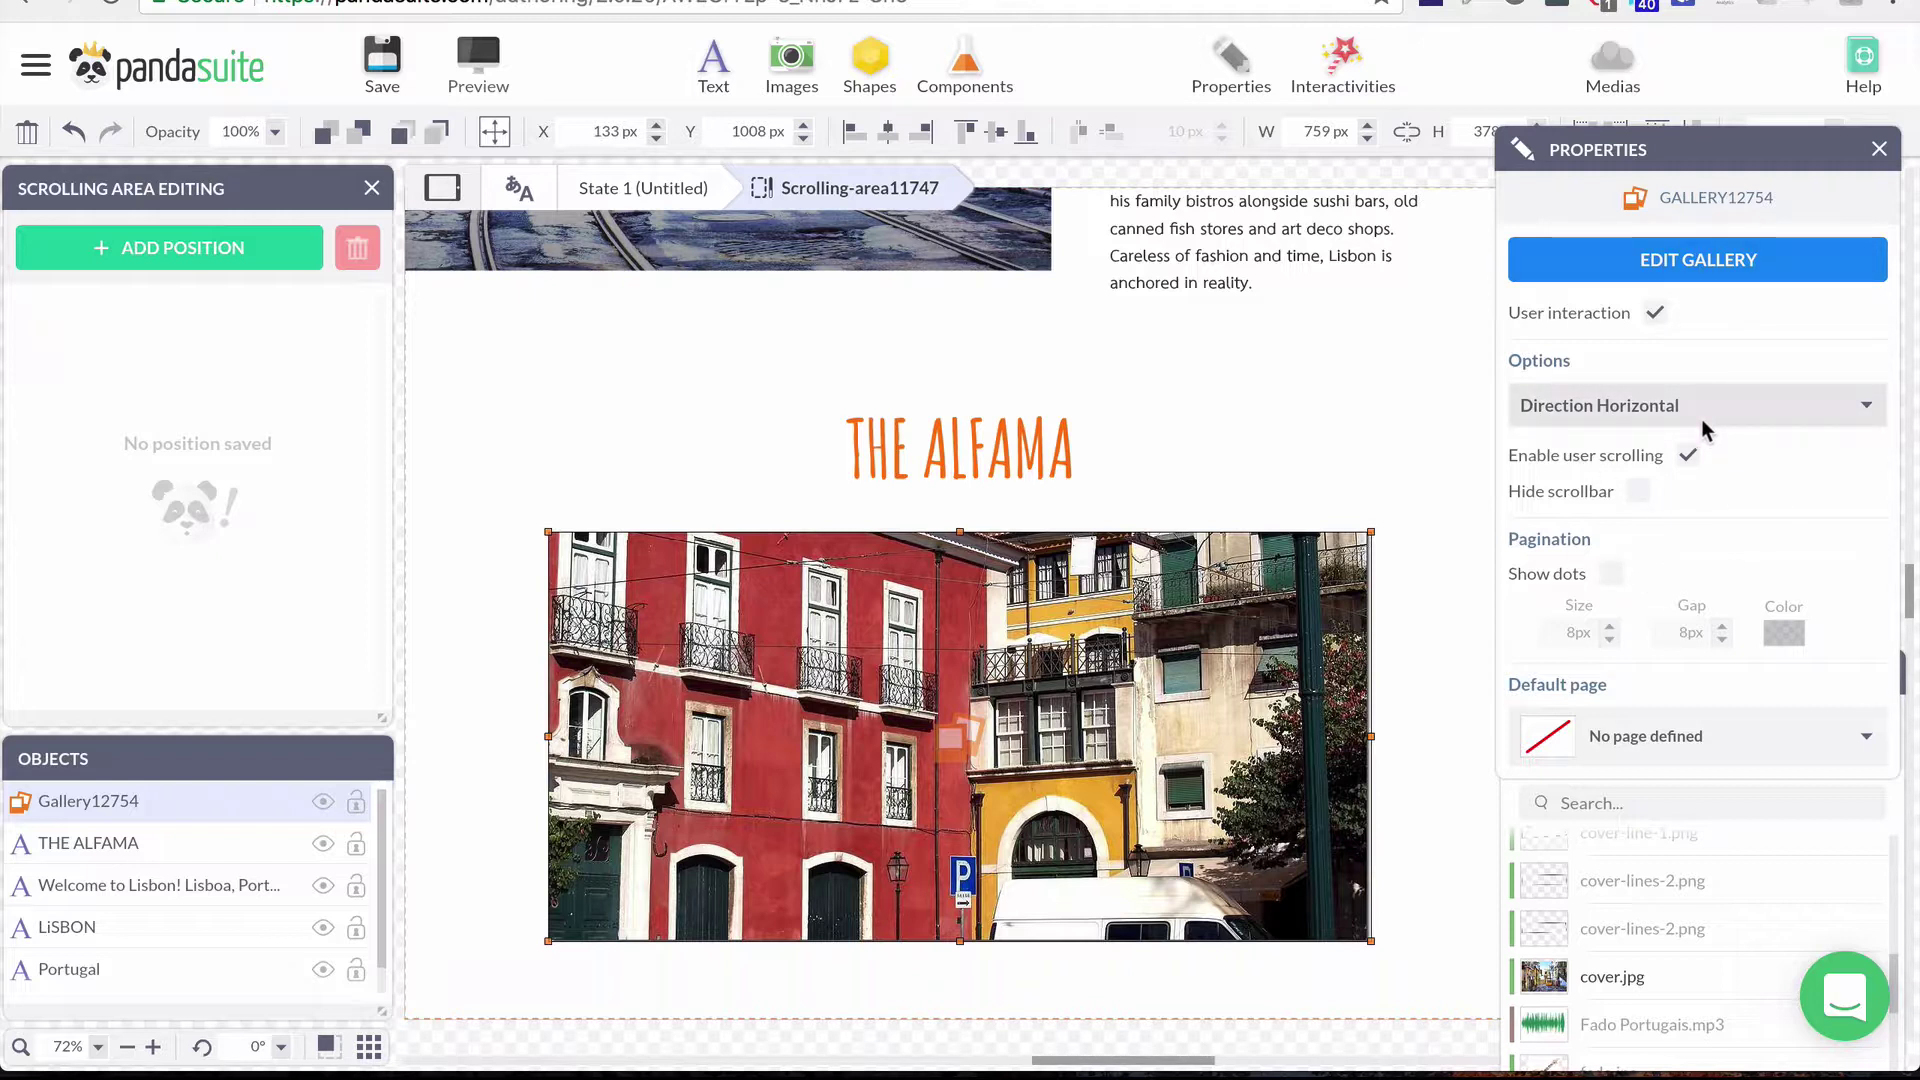
{"action": "left_click", "coordinate": [1595, 394]}
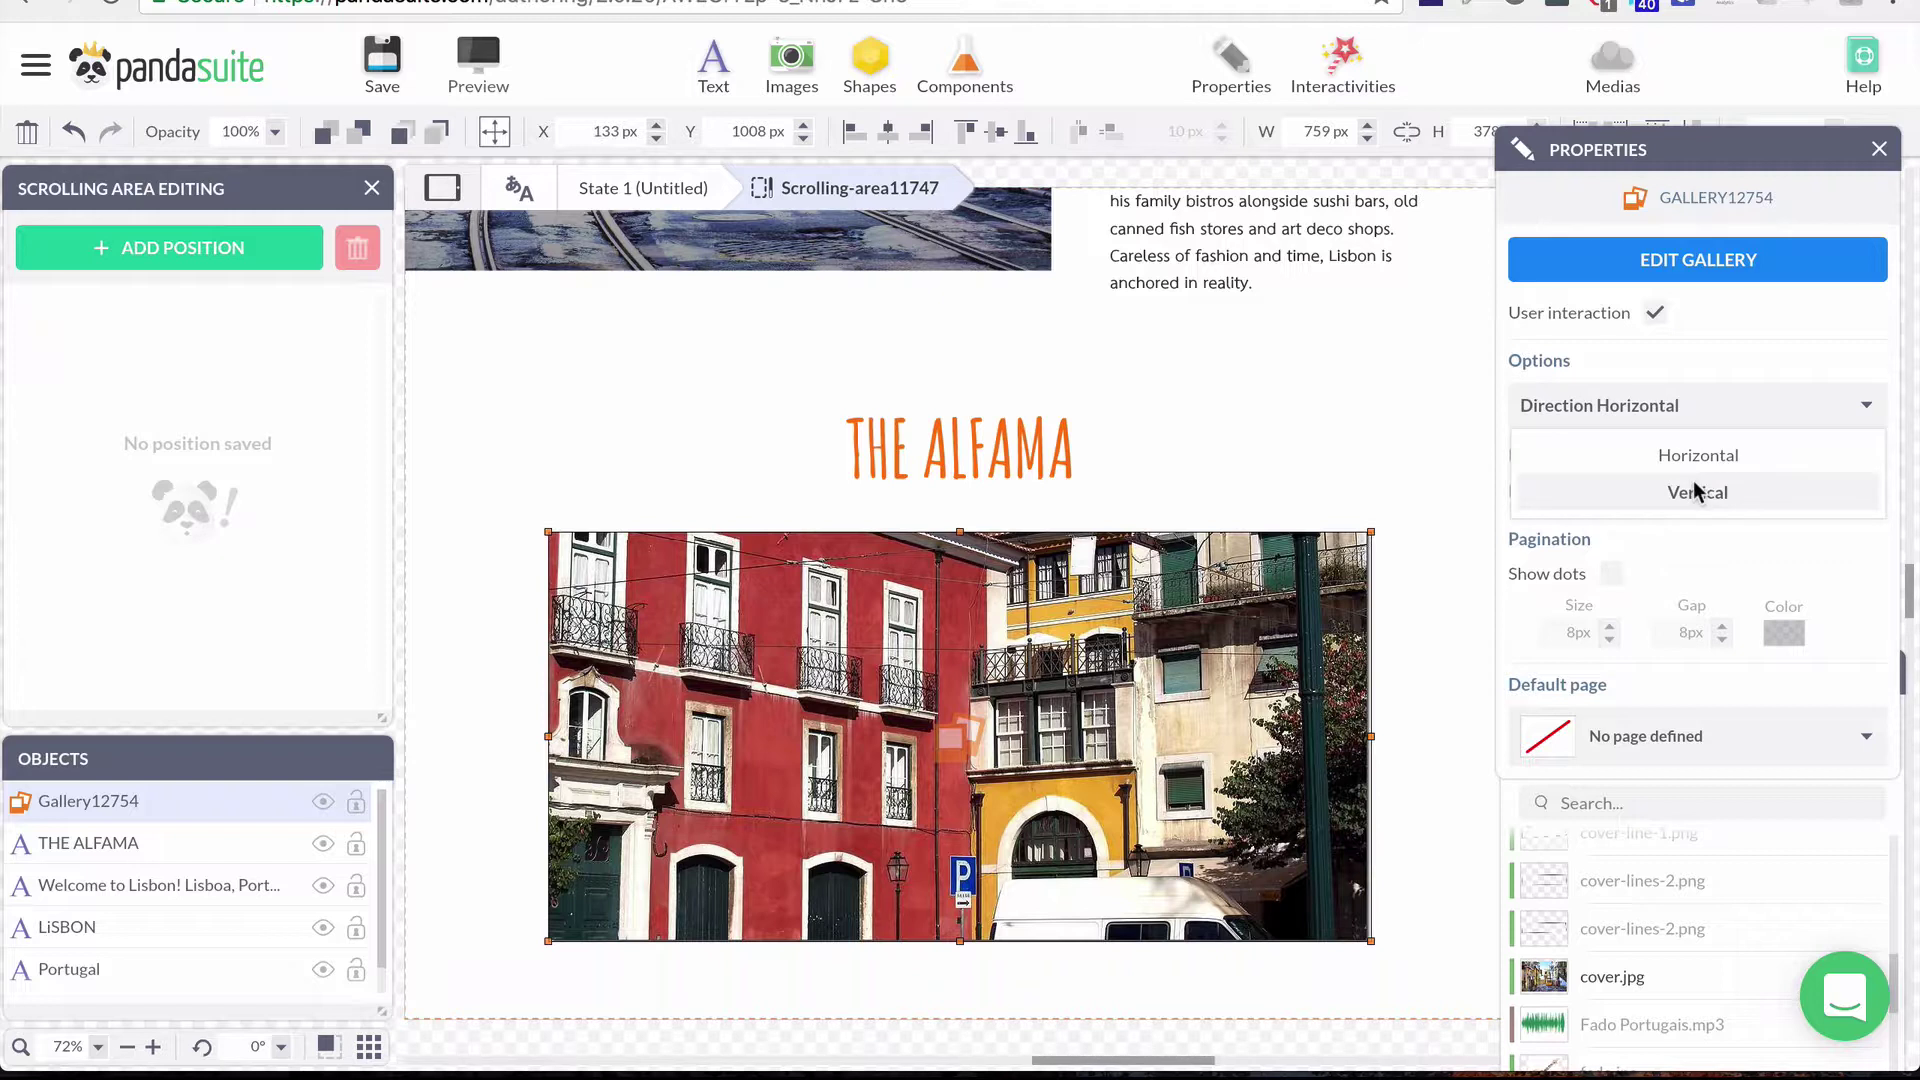
{"action": "left_click", "coordinate": [1695, 553]}
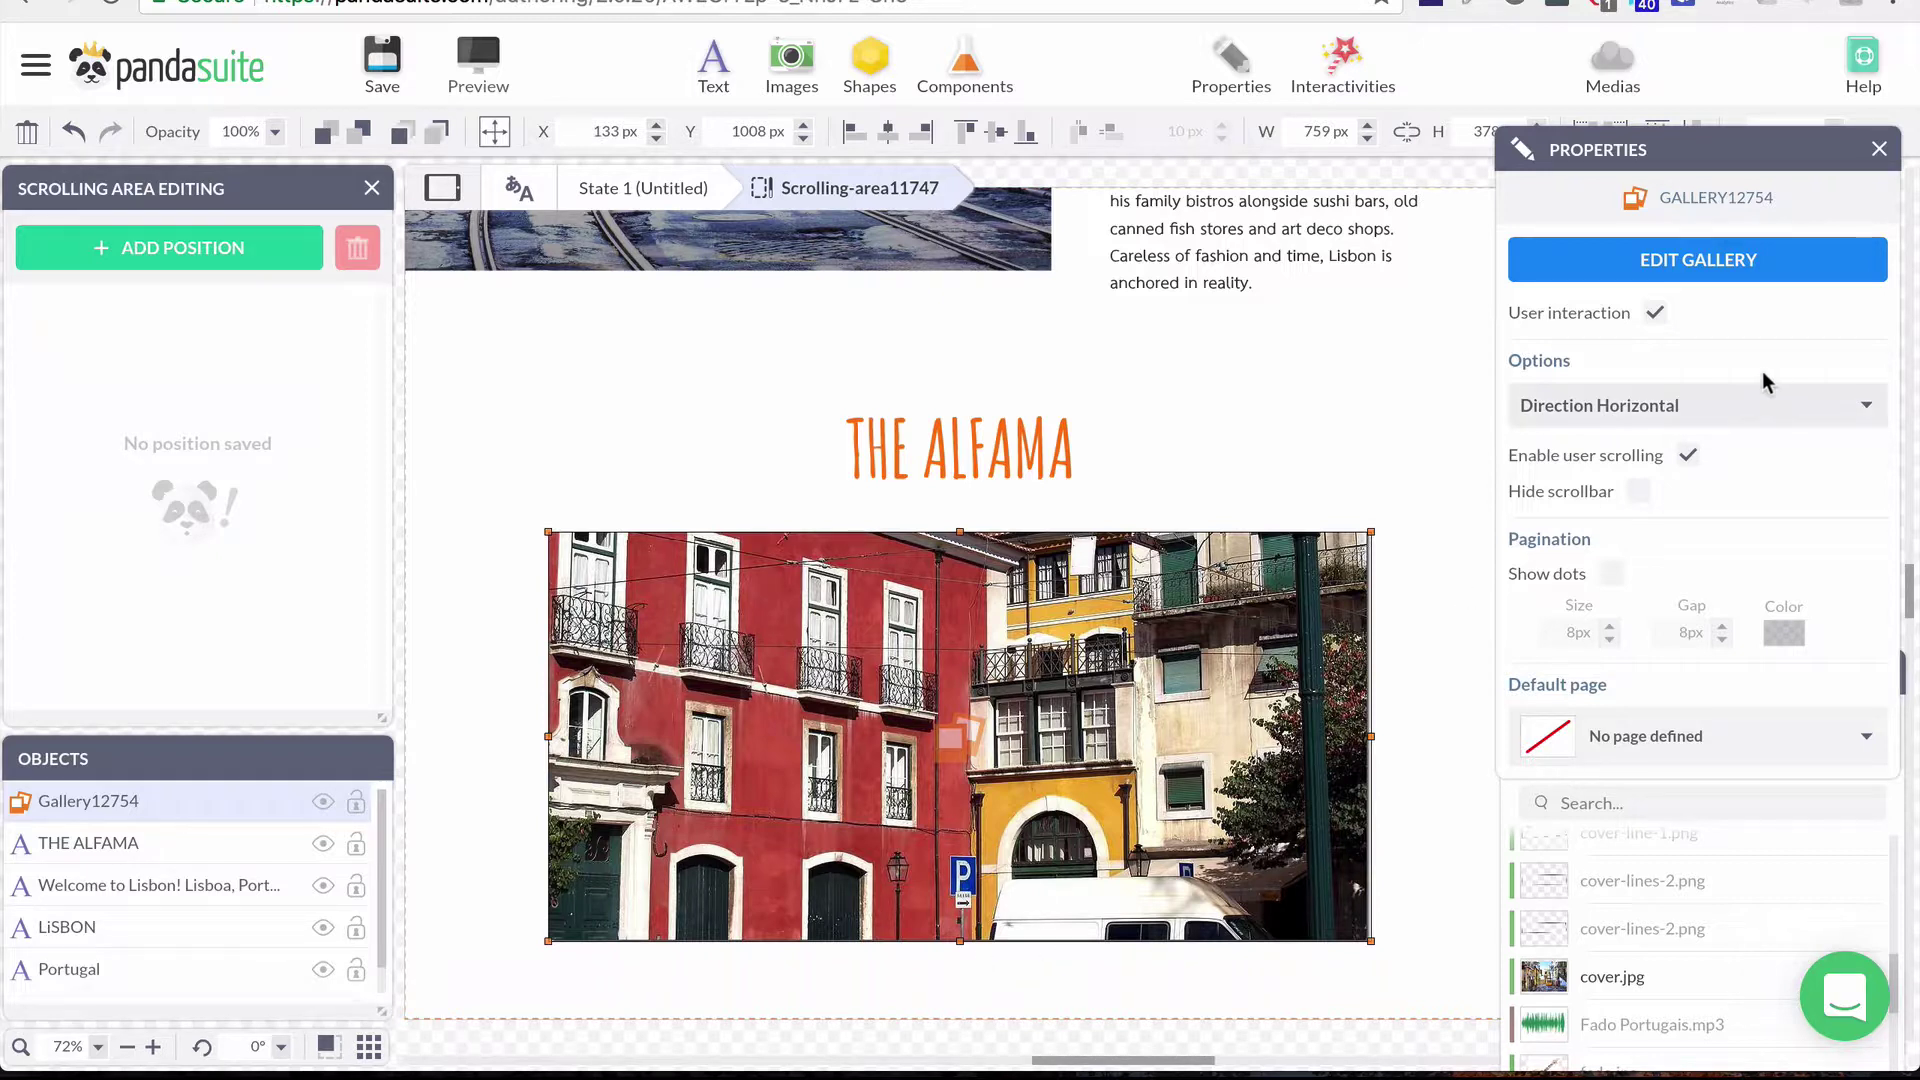
{"action": "left_click", "coordinate": [1730, 399]}
{"action": "left_click", "coordinate": [1730, 399]}
{"action": "left_click", "coordinate": [382, 58]}
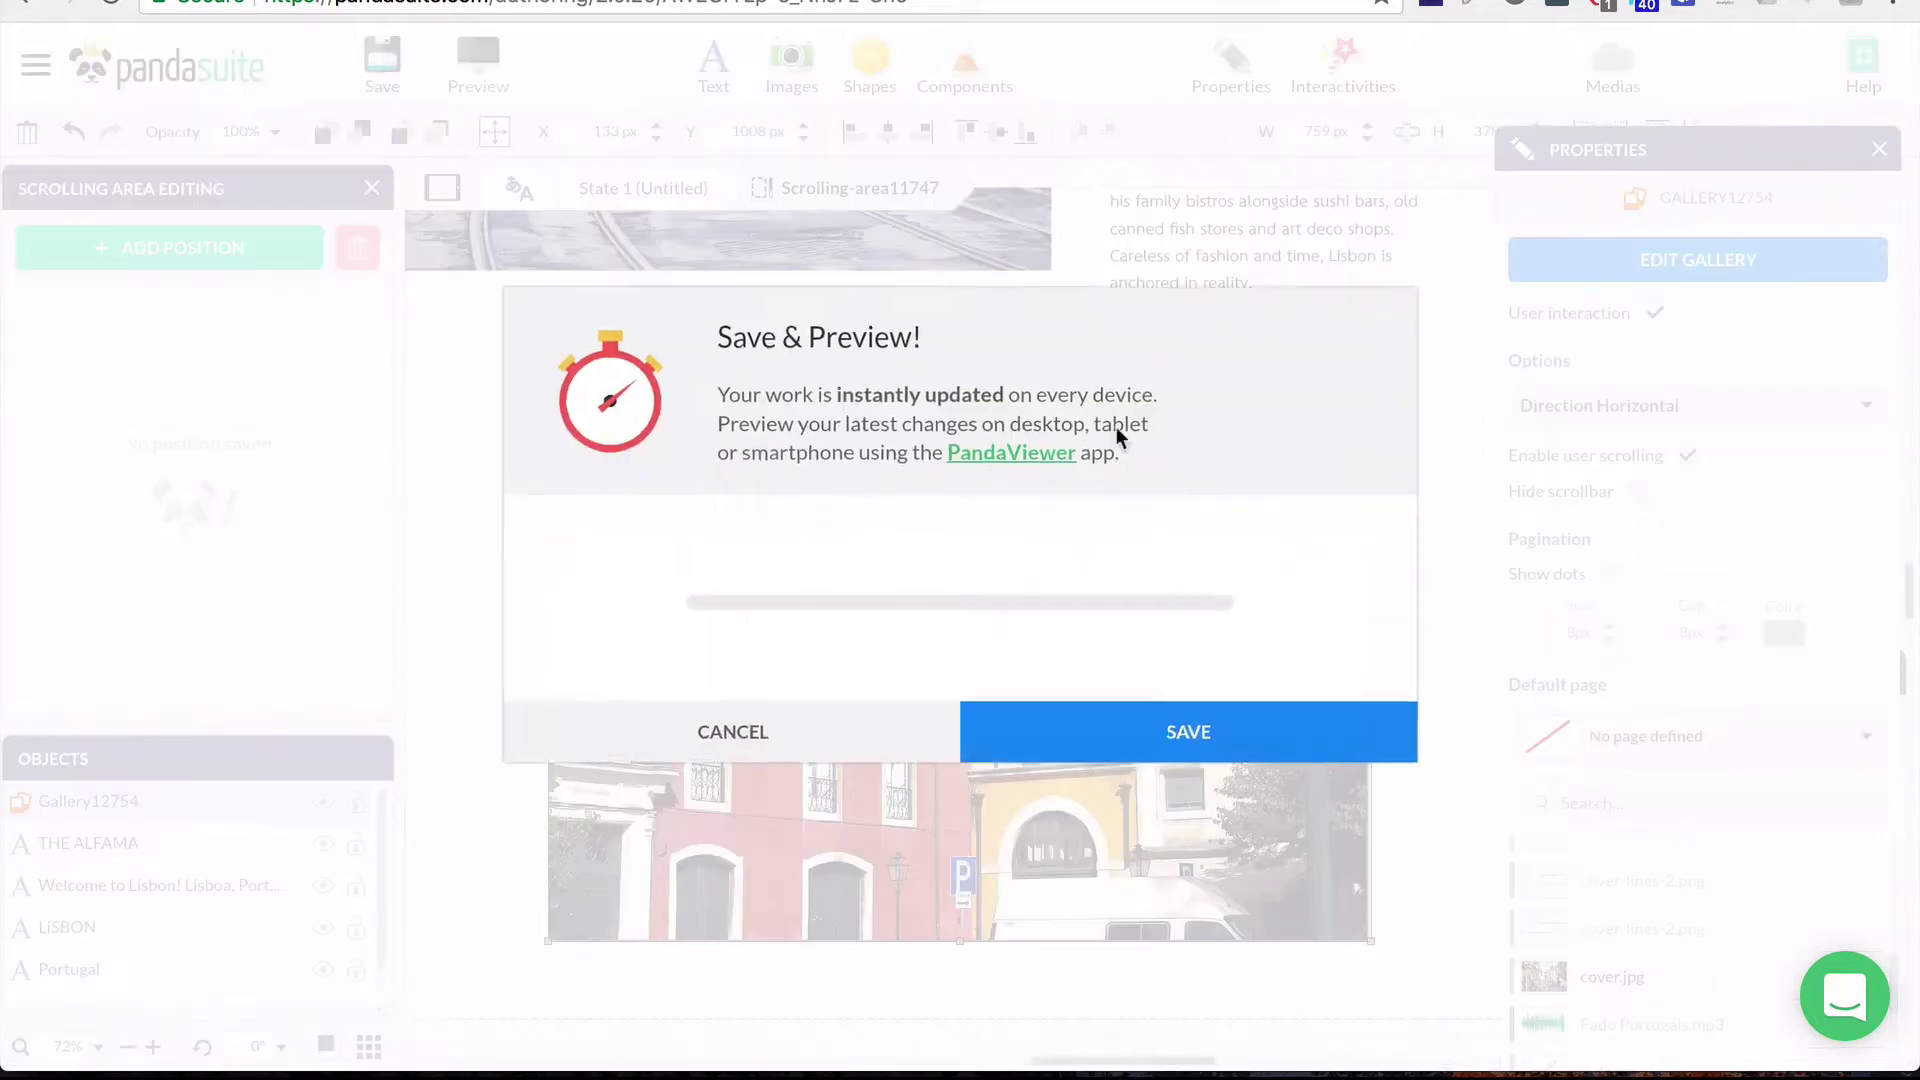
{"action": "left_click", "coordinate": [1172, 702]}
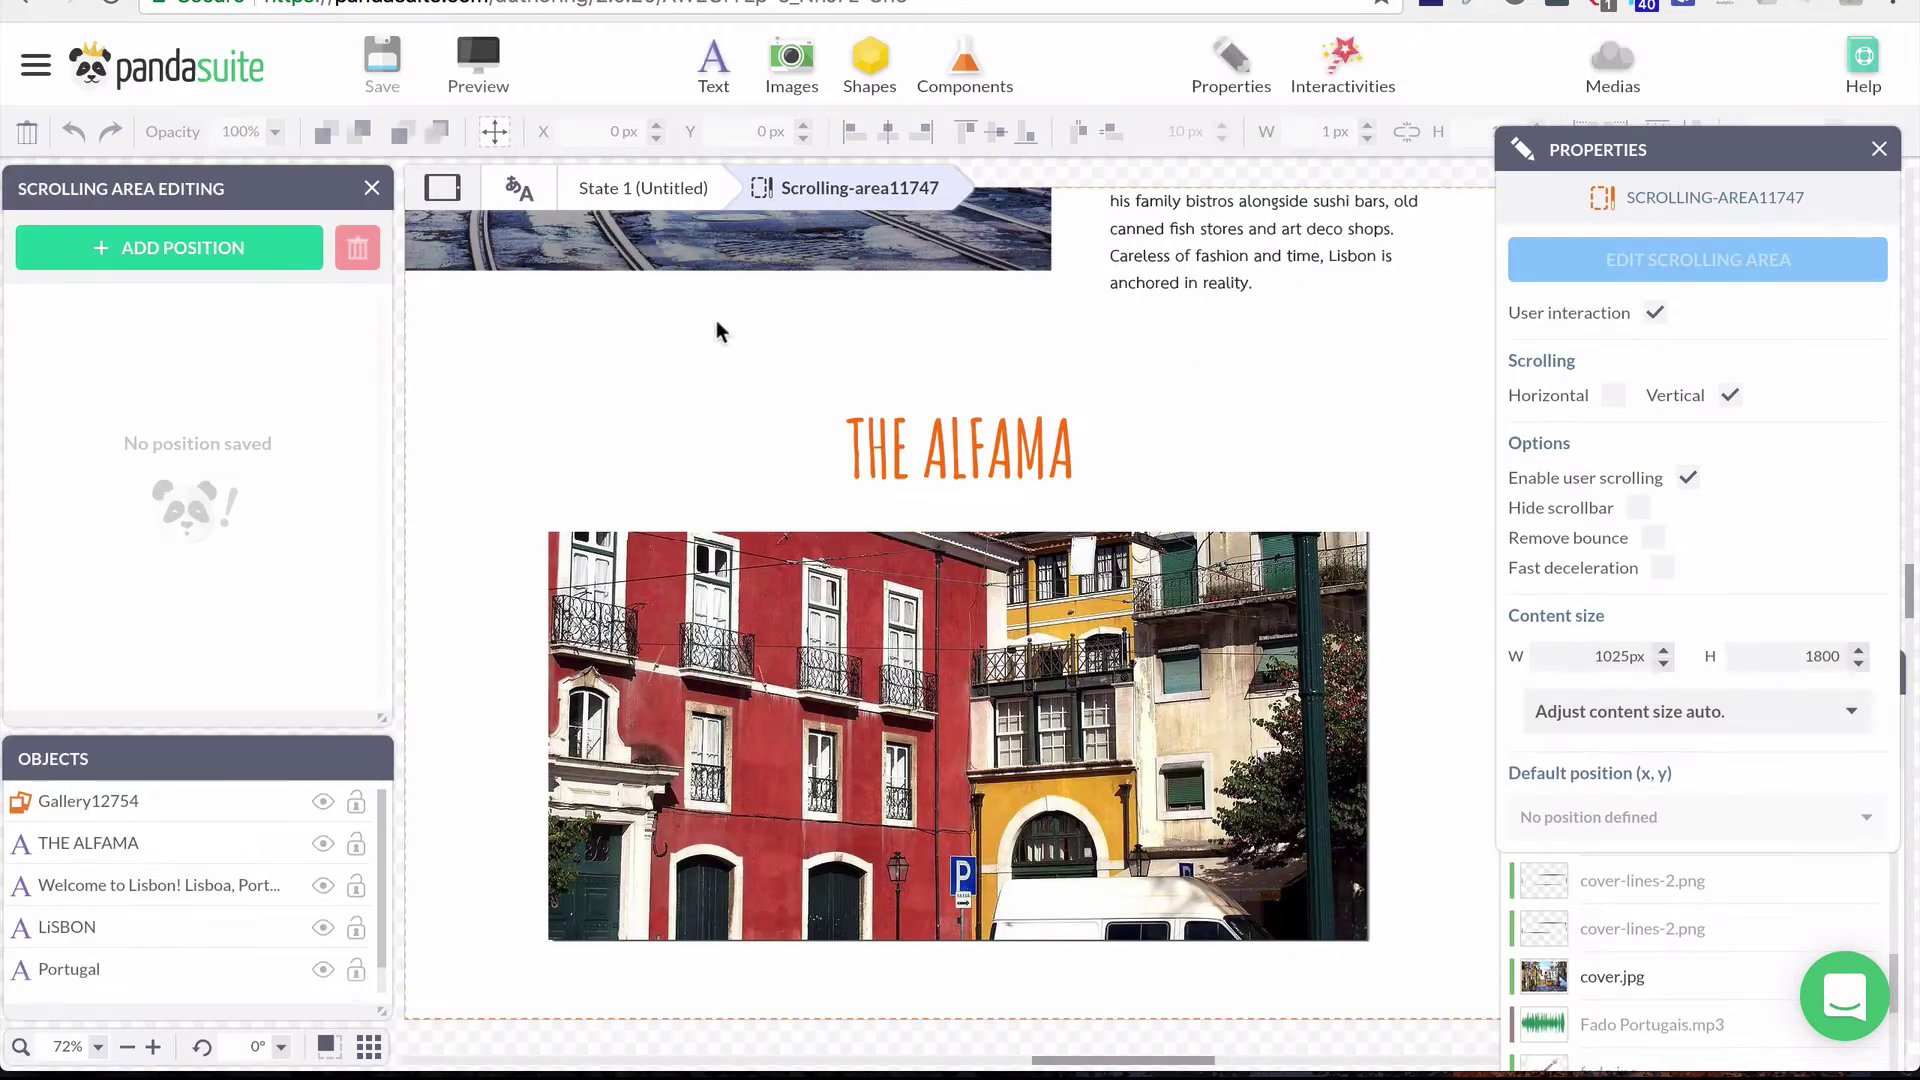
{"action": "left_click", "coordinate": [494, 80]}
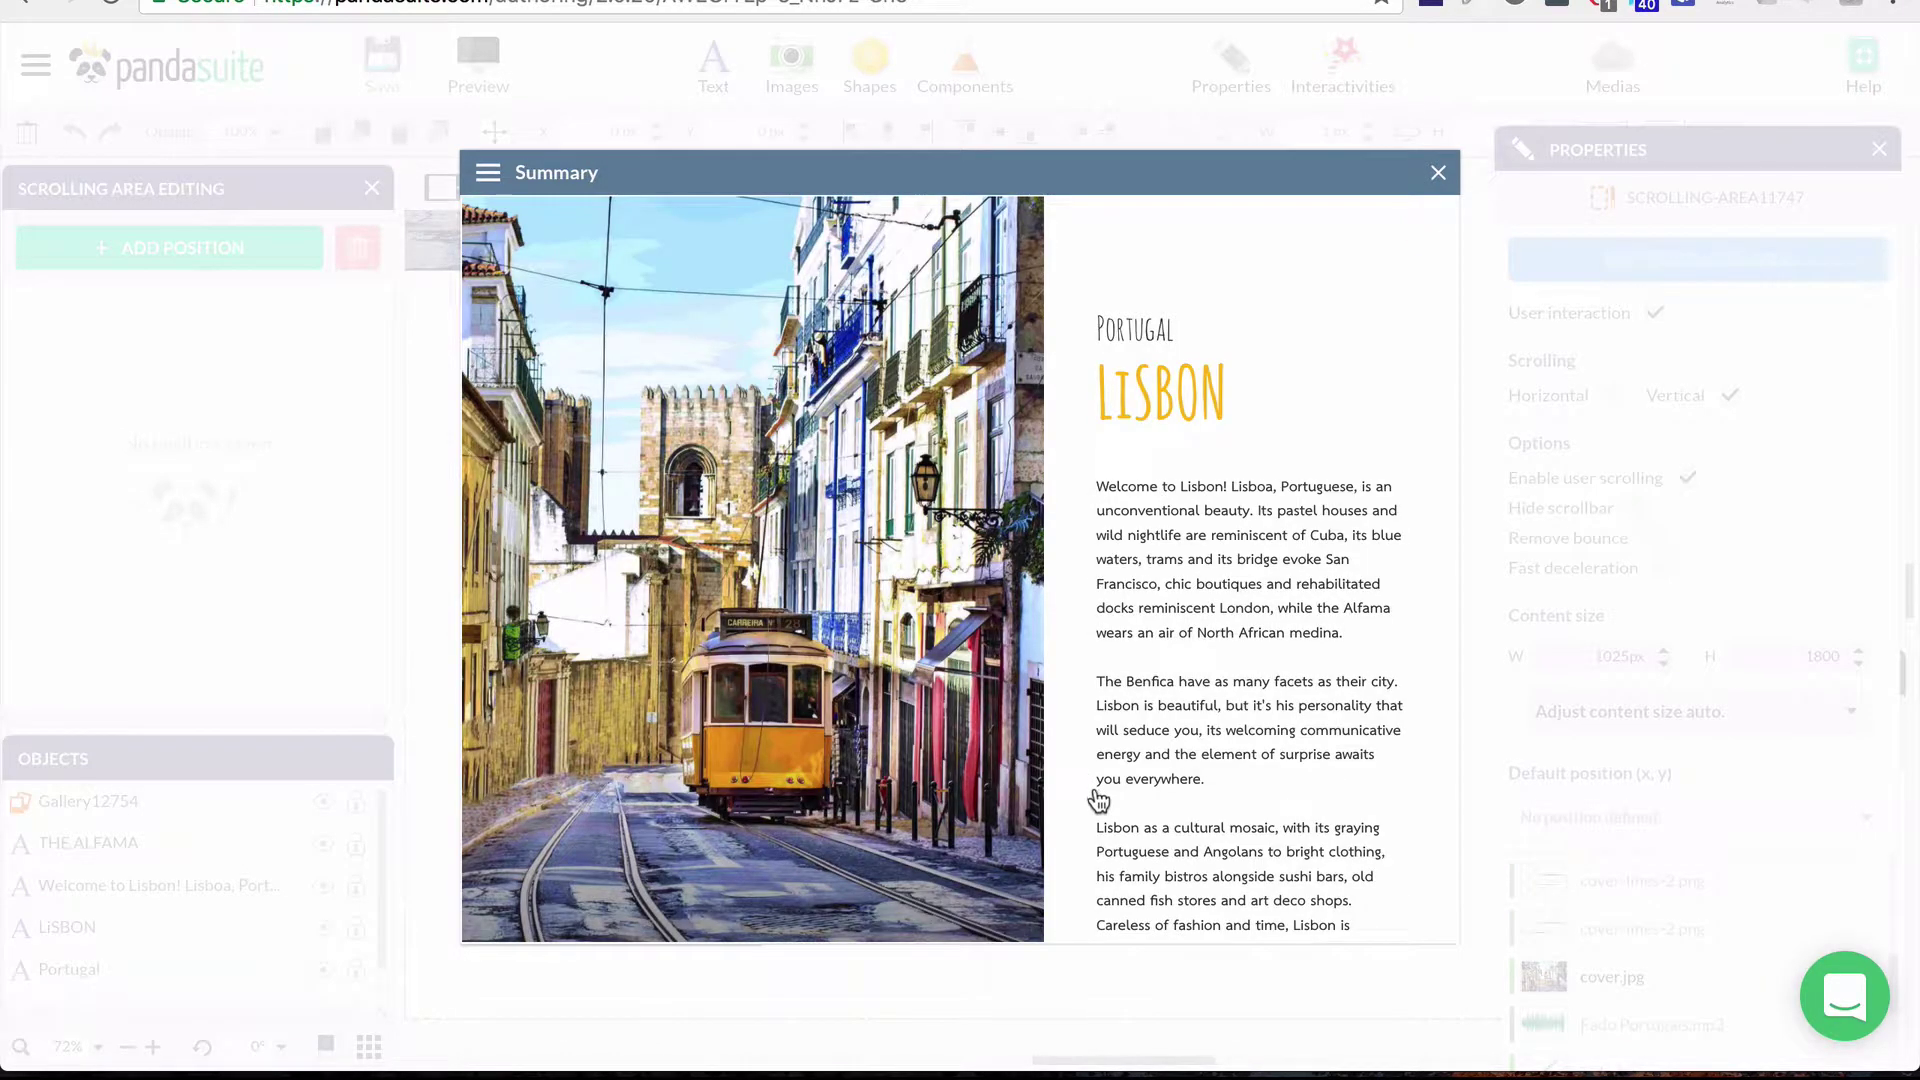
{"action": "scroll", "coordinate": [1098, 708], "scroll_direction": "down", "scroll_amount": 1}
{"action": "scroll", "coordinate": [1098, 708], "scroll_direction": "down", "scroll_amount": 7}
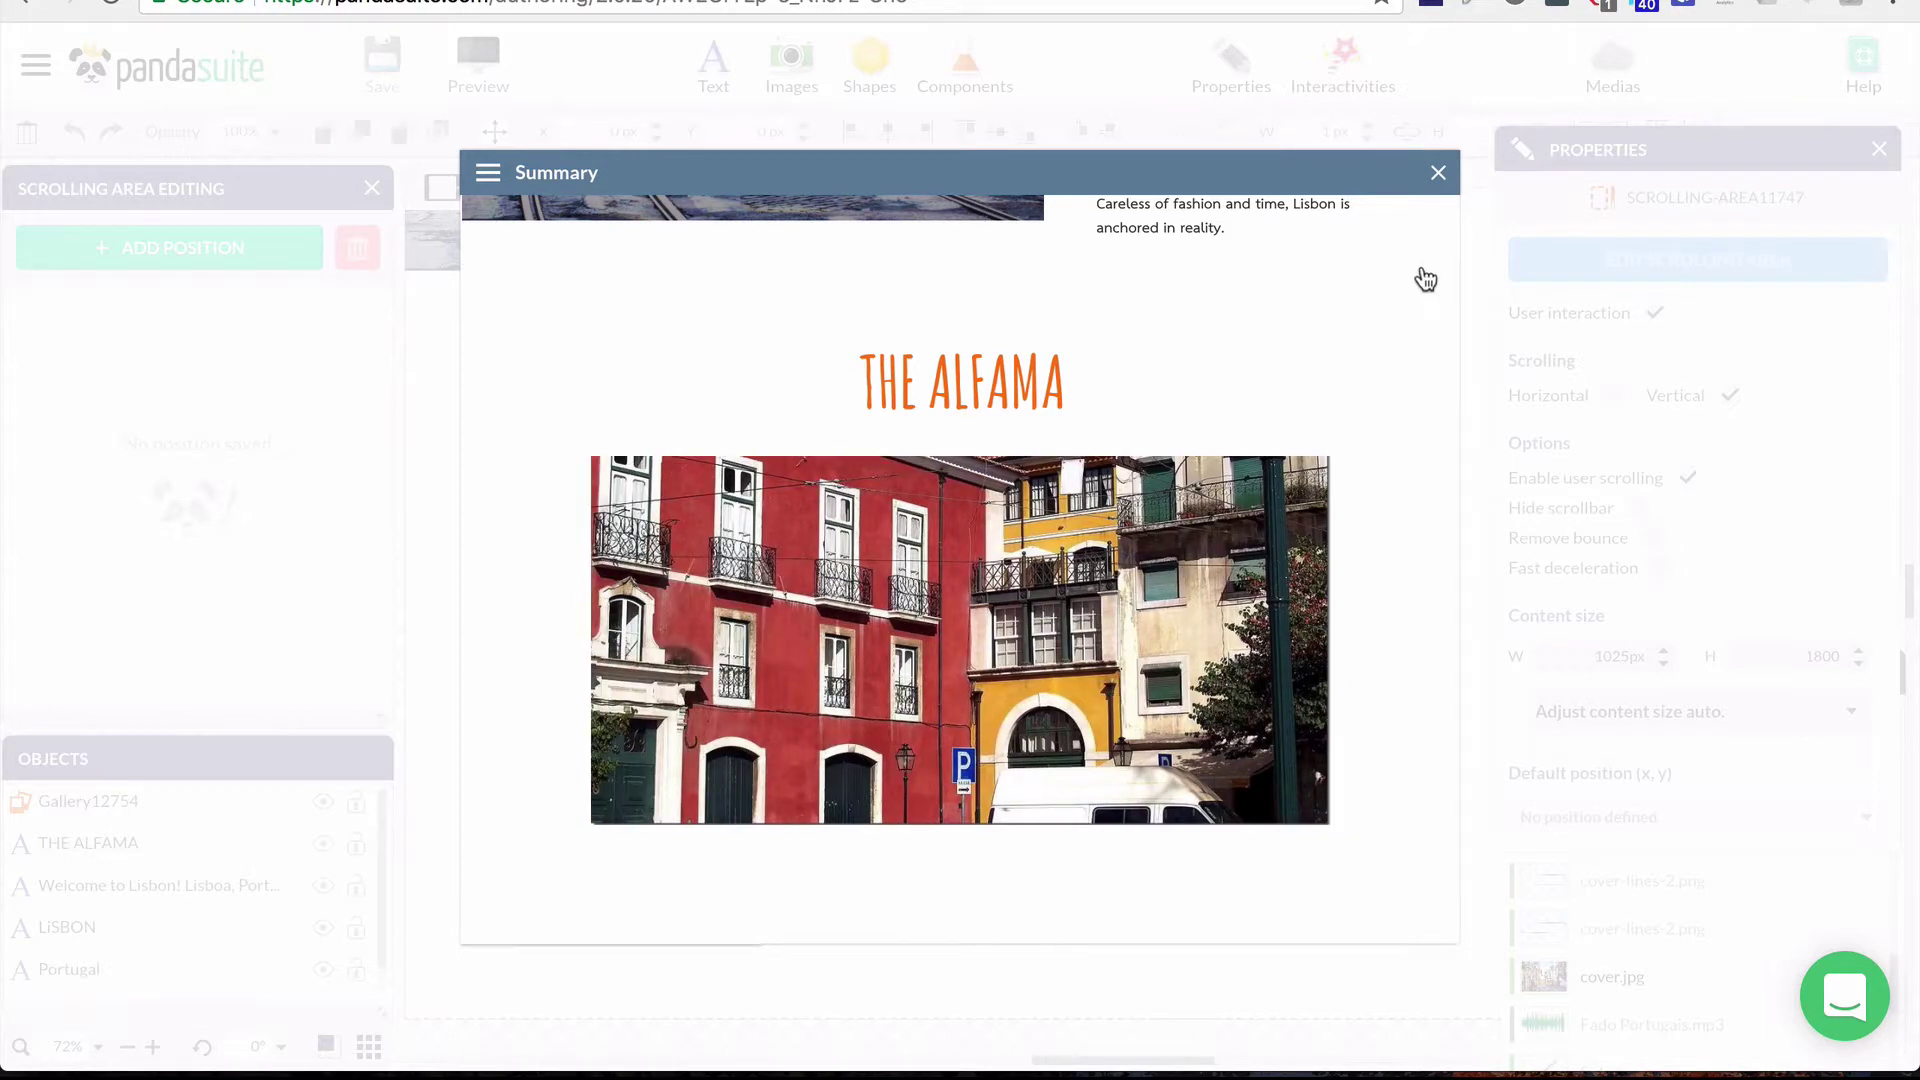
{"action": "left_click", "coordinate": [1438, 172]}
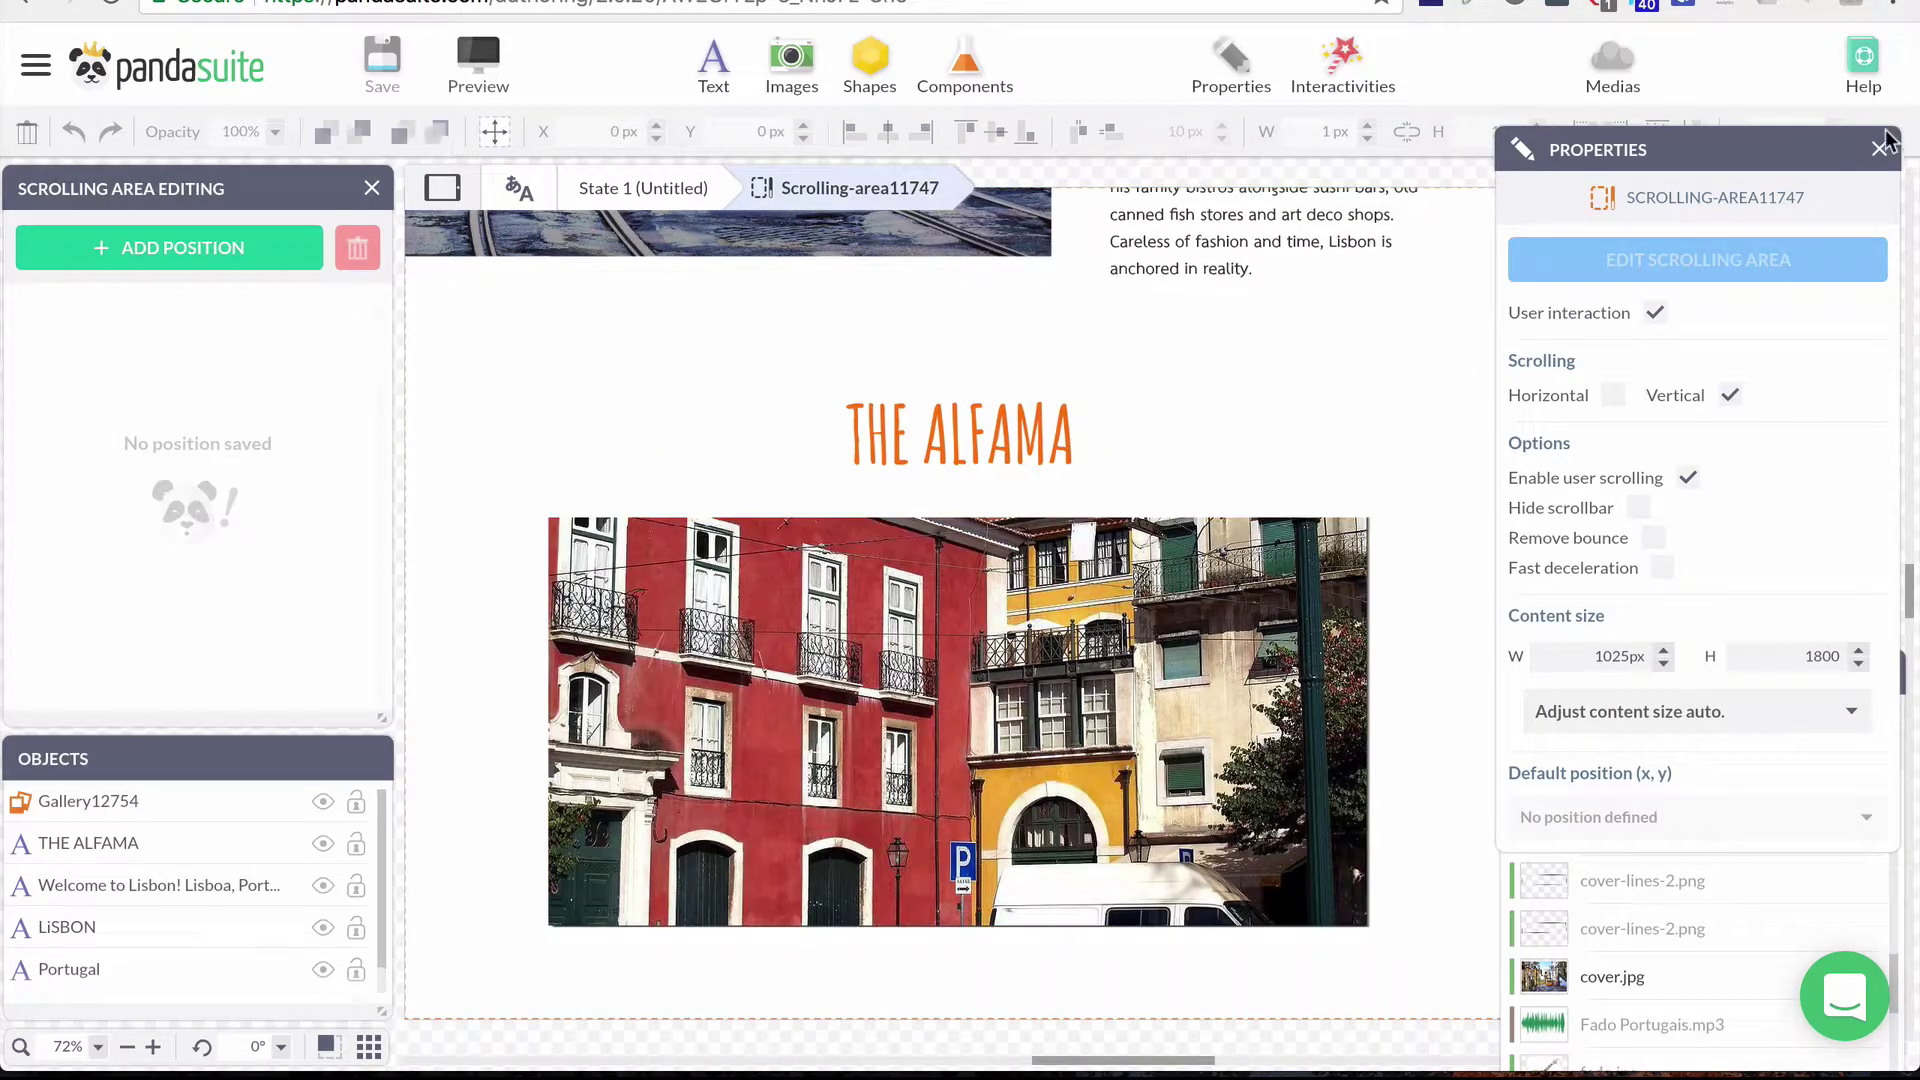
Step: Duplicate the Lisbon body text and place the copy, widened to 805 px, under the Alfama photo
{"action": "left_click", "coordinate": [1879, 148]}
{"action": "left_click_drag", "start_coordinate": [1504, 542], "coordinate": [1507, 740]}
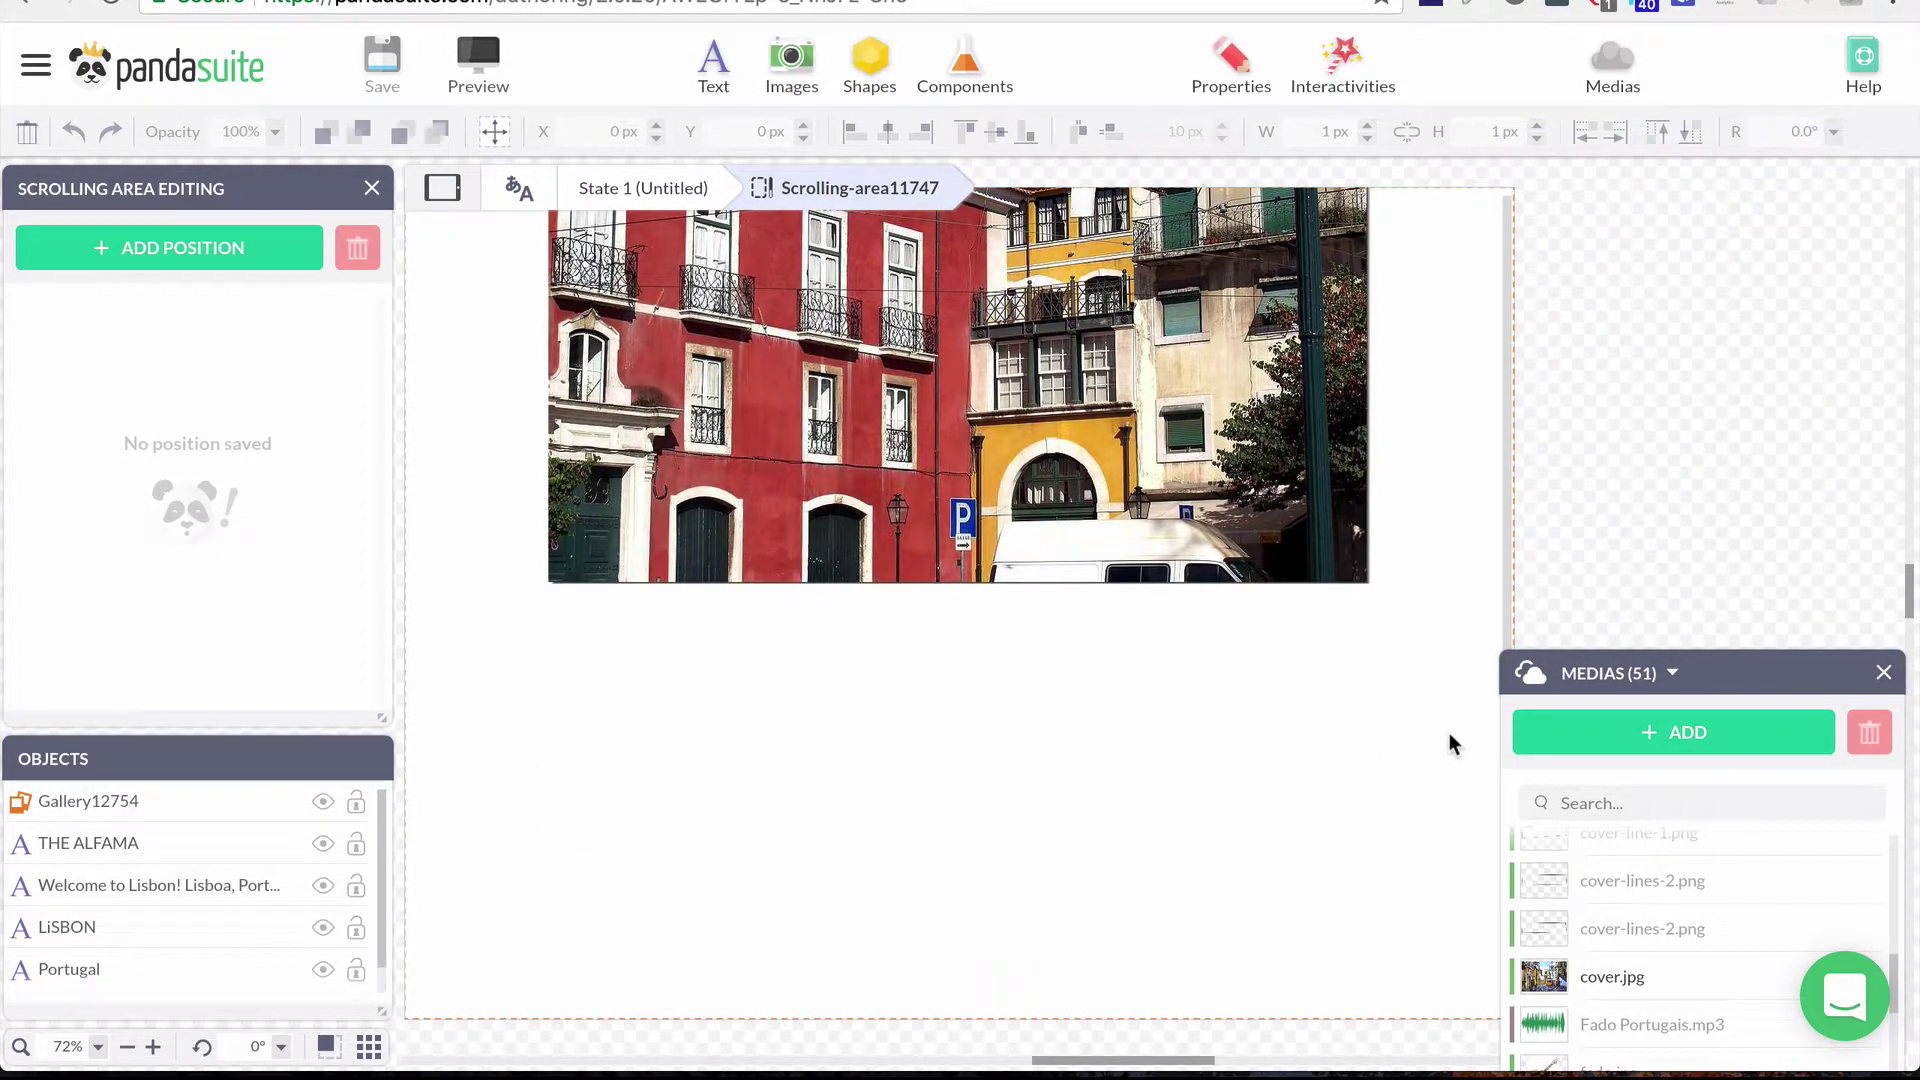
{"action": "scroll", "coordinate": [1431, 705], "scroll_direction": "up", "scroll_amount": 5}
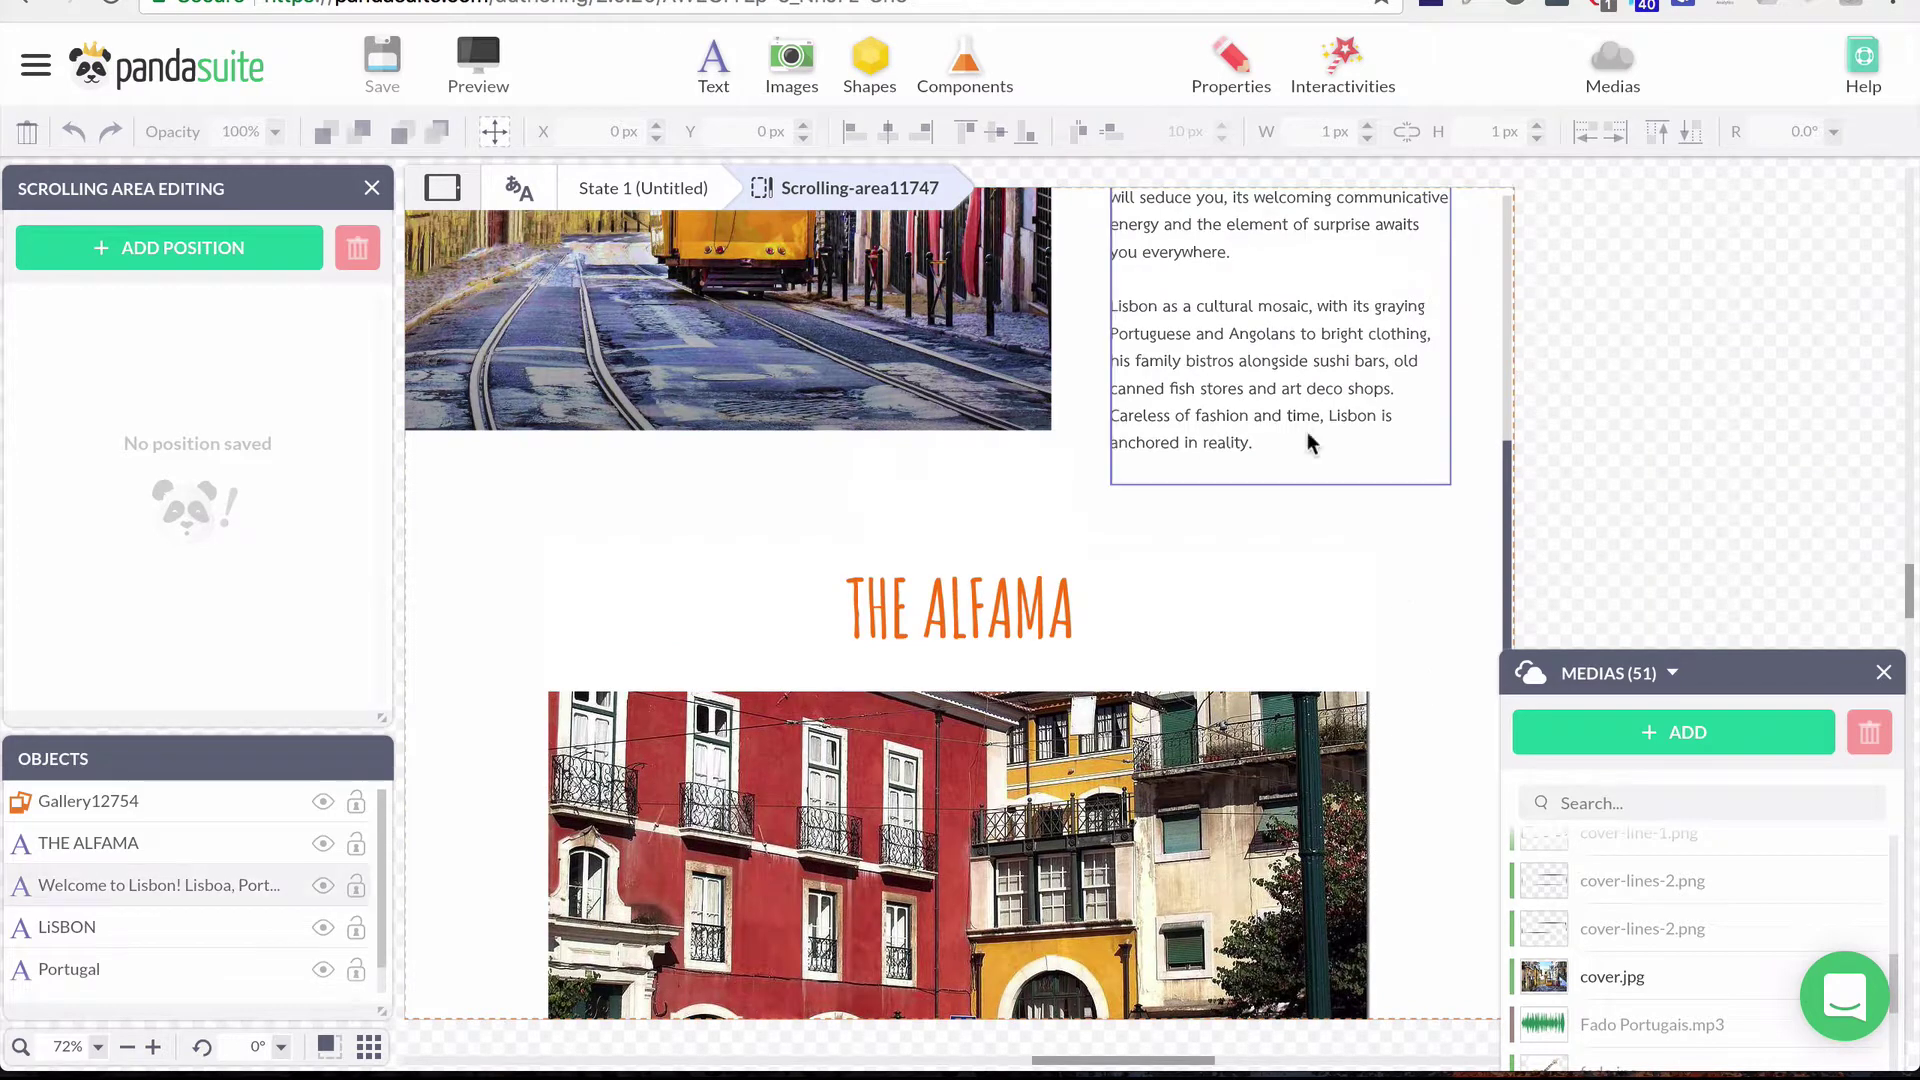
{"action": "left_click", "coordinate": [1300, 425]}
{"action": "key", "text": "ctrl+d"}
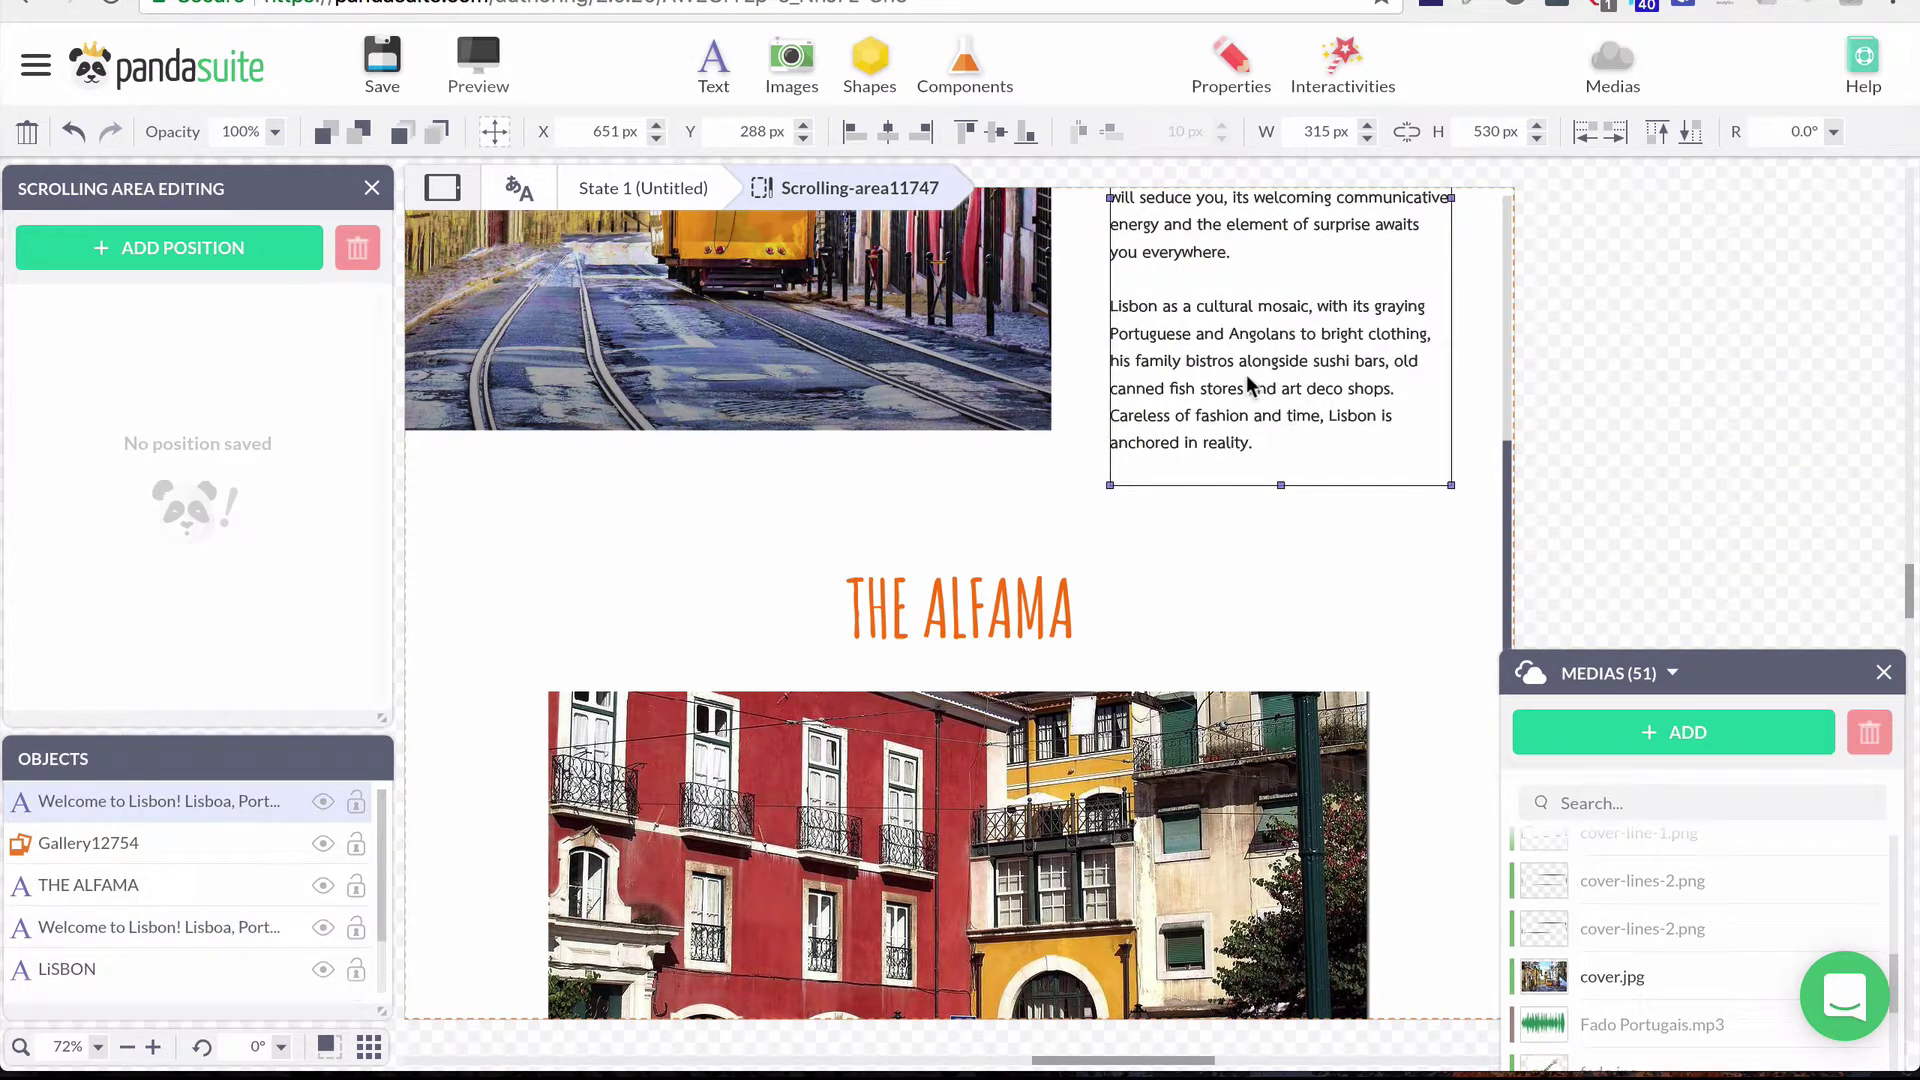
{"action": "left_click_drag", "start_coordinate": [1246, 374], "coordinate": [651, 754]}
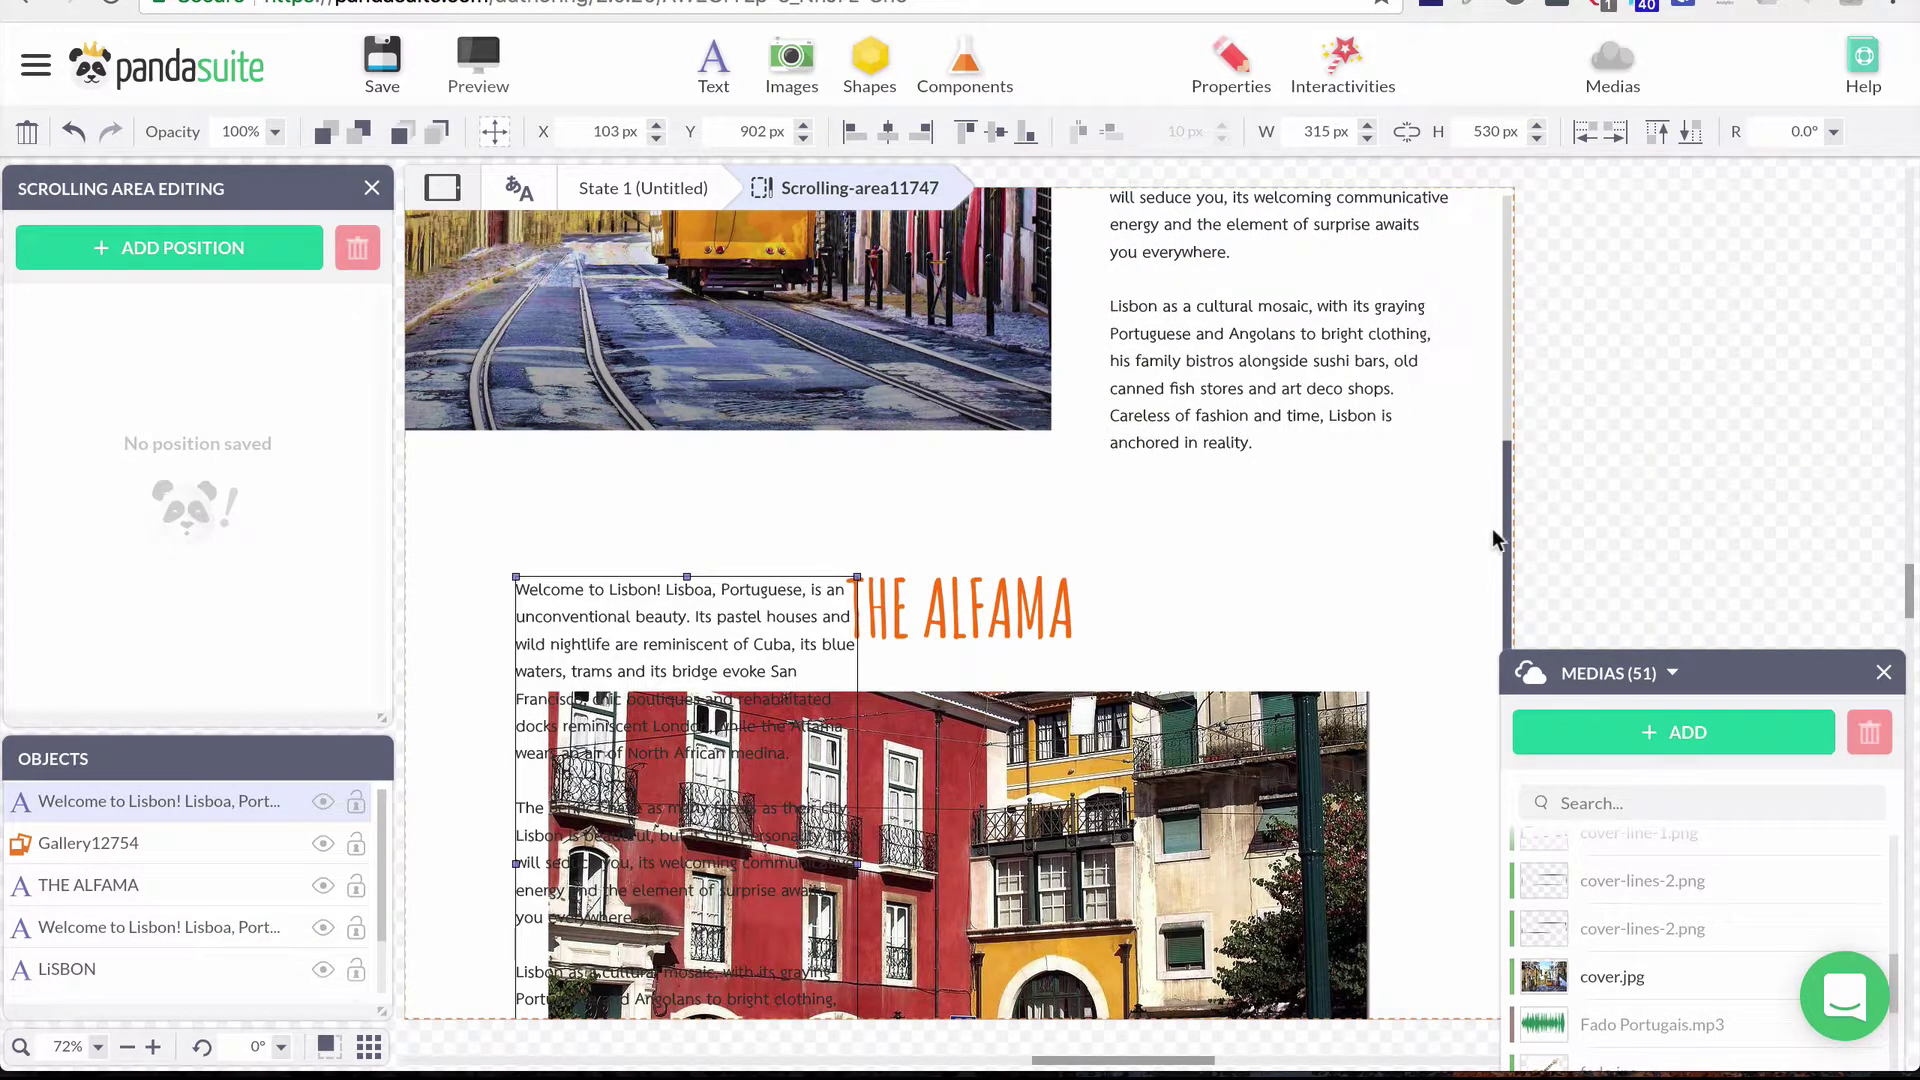
{"action": "left_click", "coordinate": [1502, 522]}
{"action": "left_click_drag", "start_coordinate": [1504, 519], "coordinate": [1515, 762]}
{"action": "left_click", "coordinate": [723, 592]}
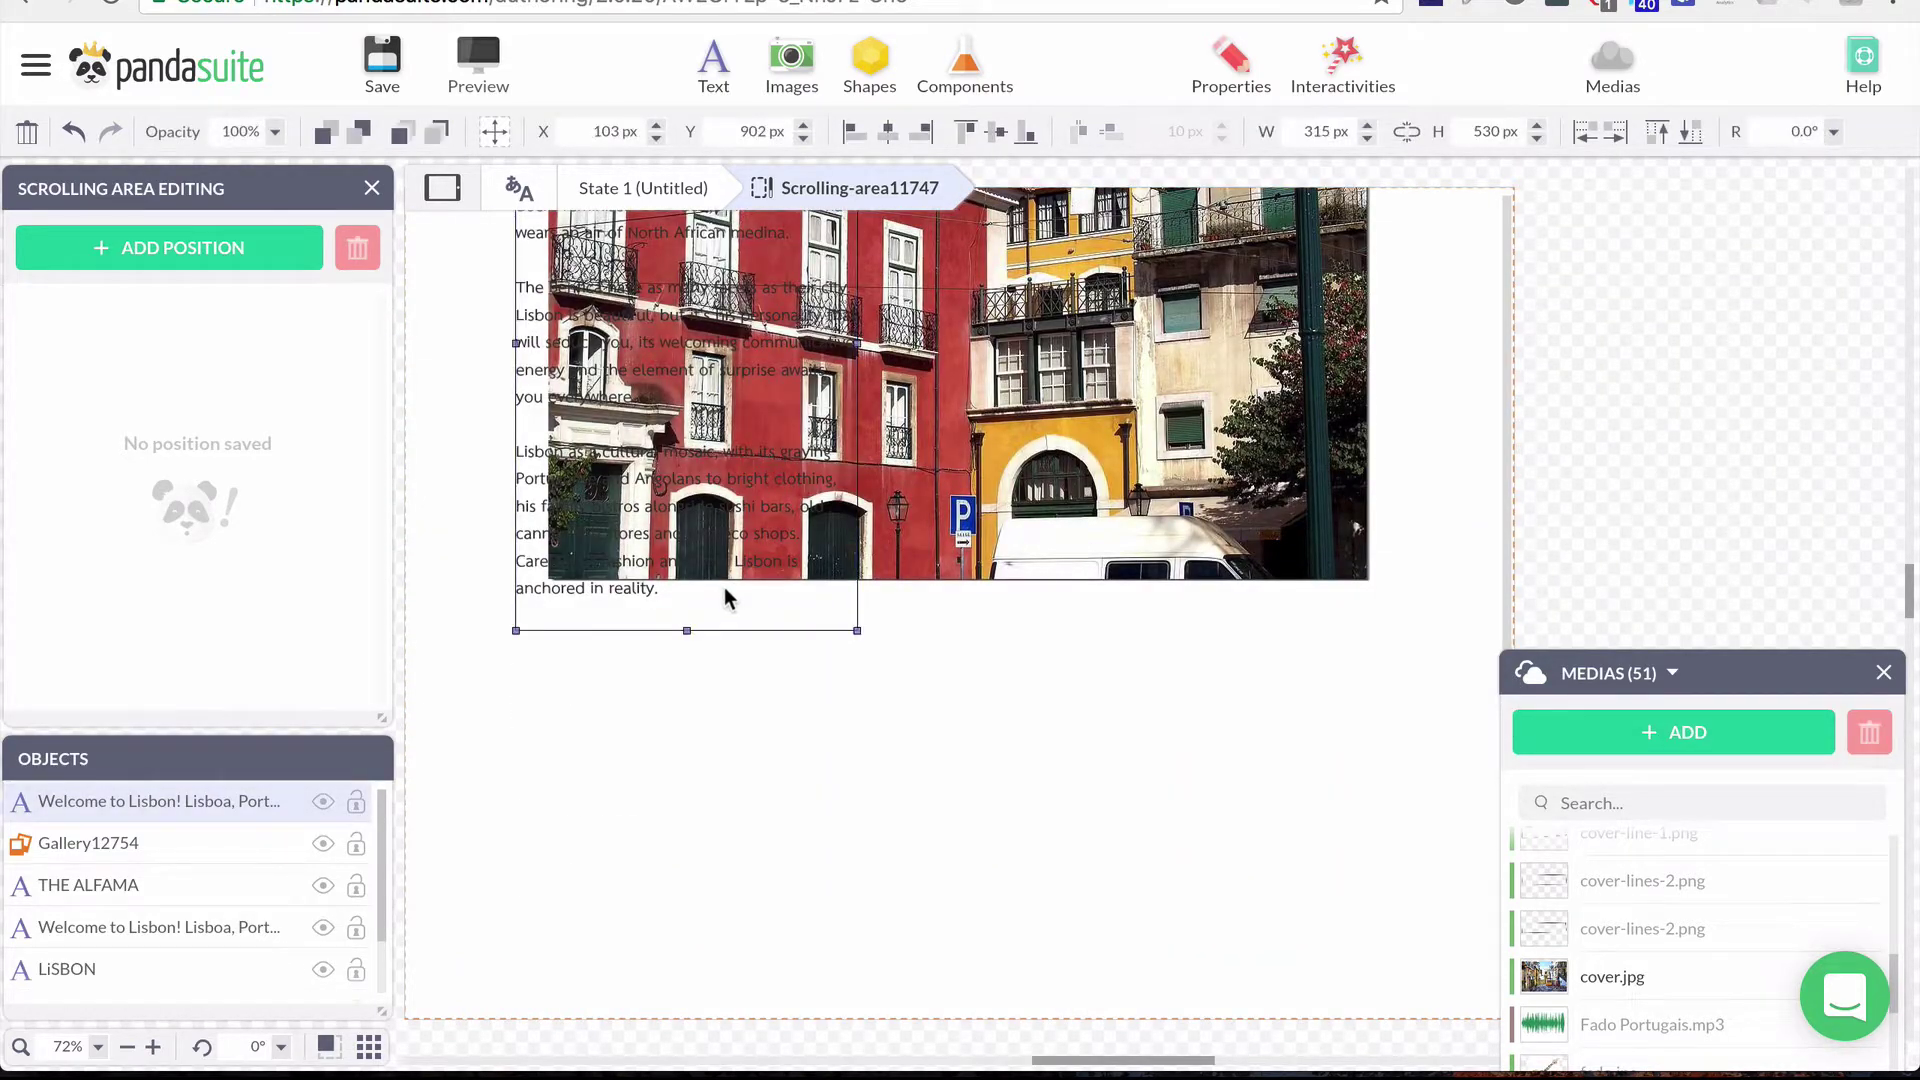
{"action": "left_click_drag", "start_coordinate": [723, 597], "coordinate": [710, 1014]}
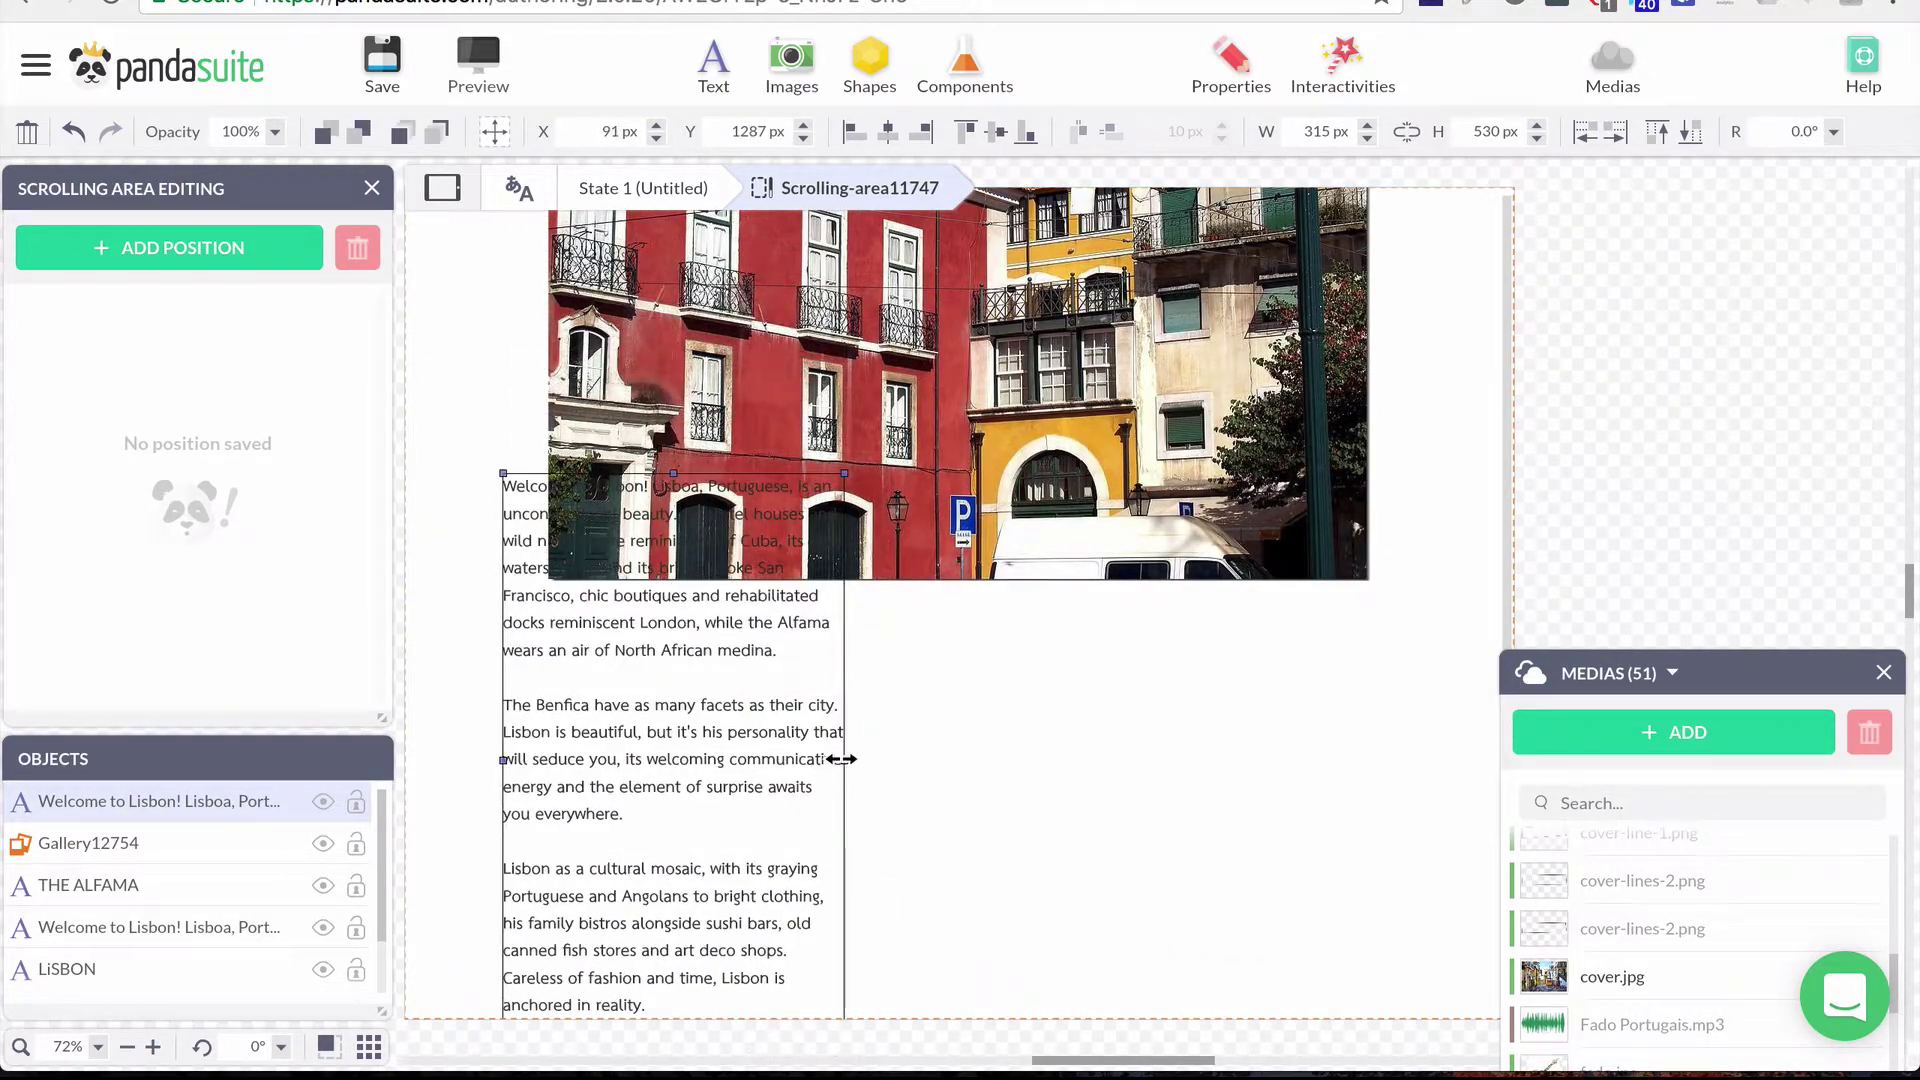
{"action": "left_click_drag", "start_coordinate": [843, 759], "coordinate": [1375, 760]}
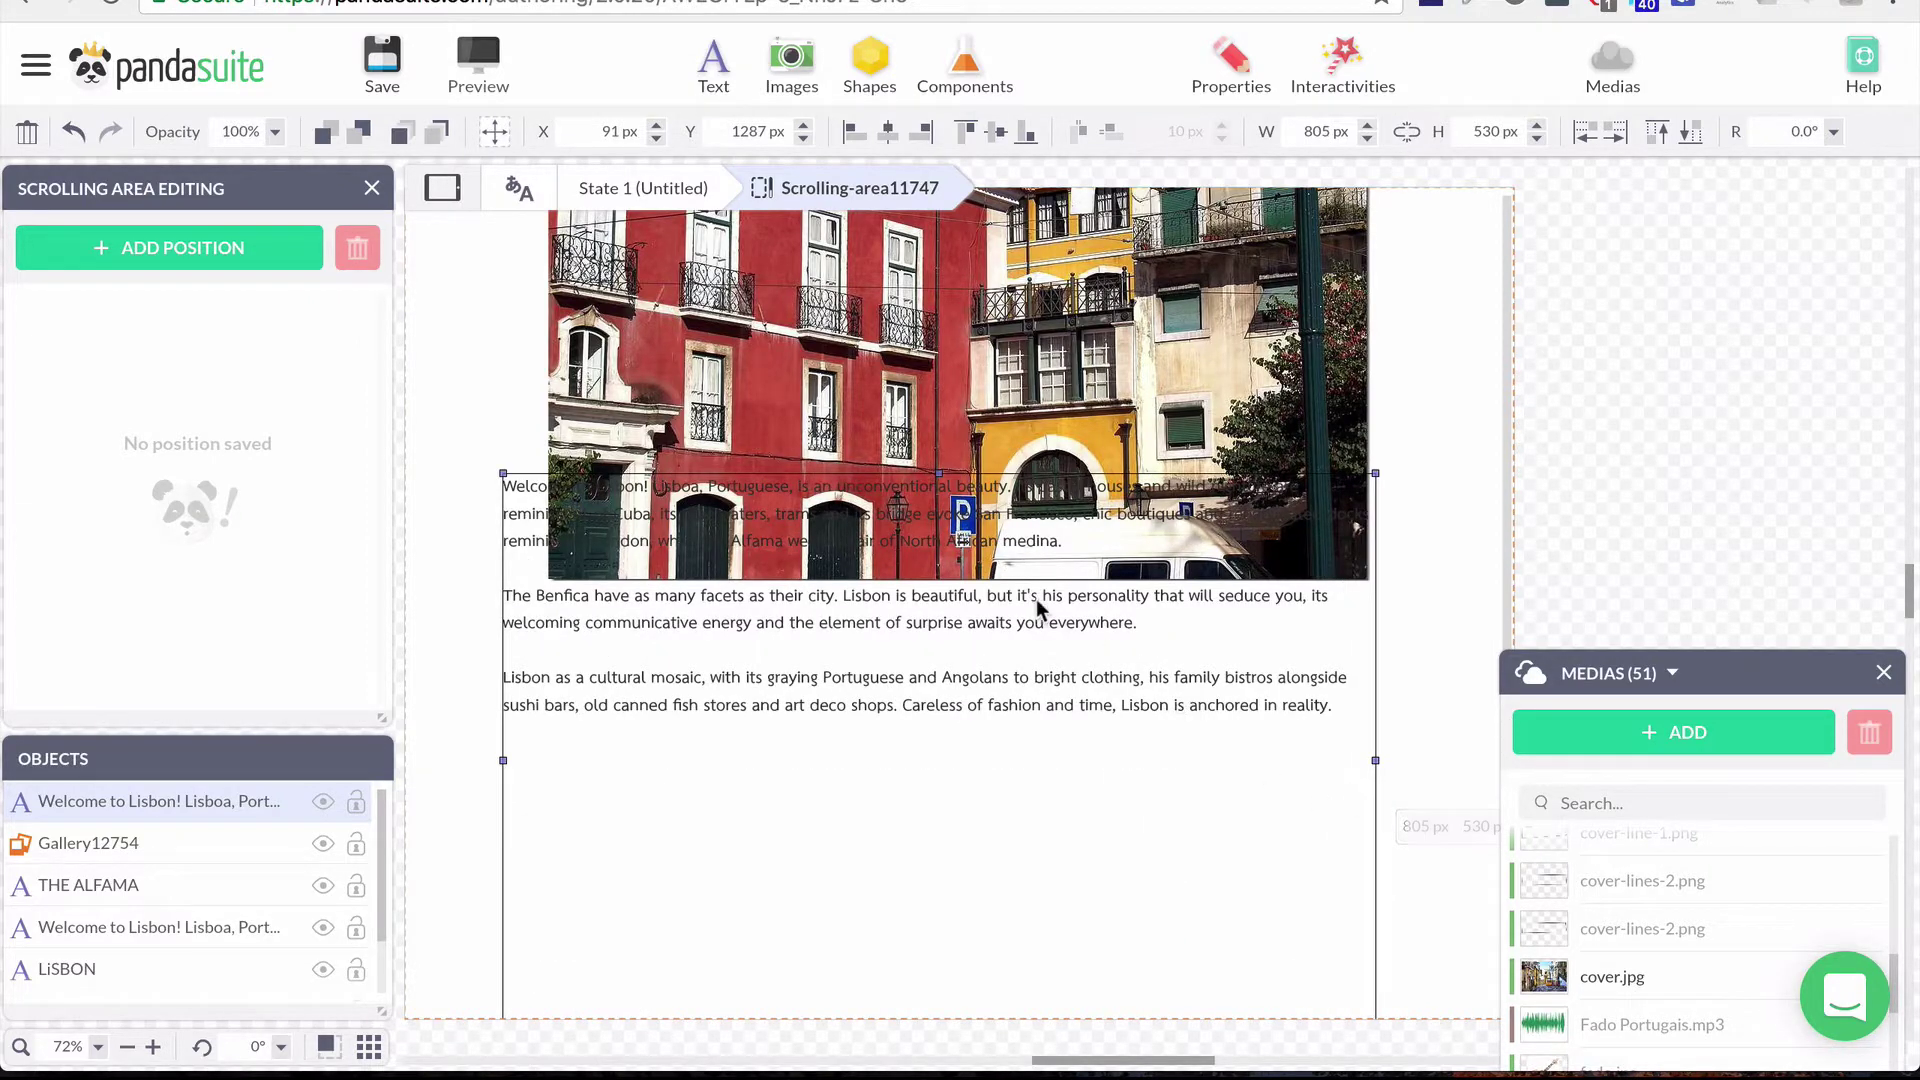
{"action": "left_click_drag", "start_coordinate": [1035, 598], "coordinate": [1083, 748]}
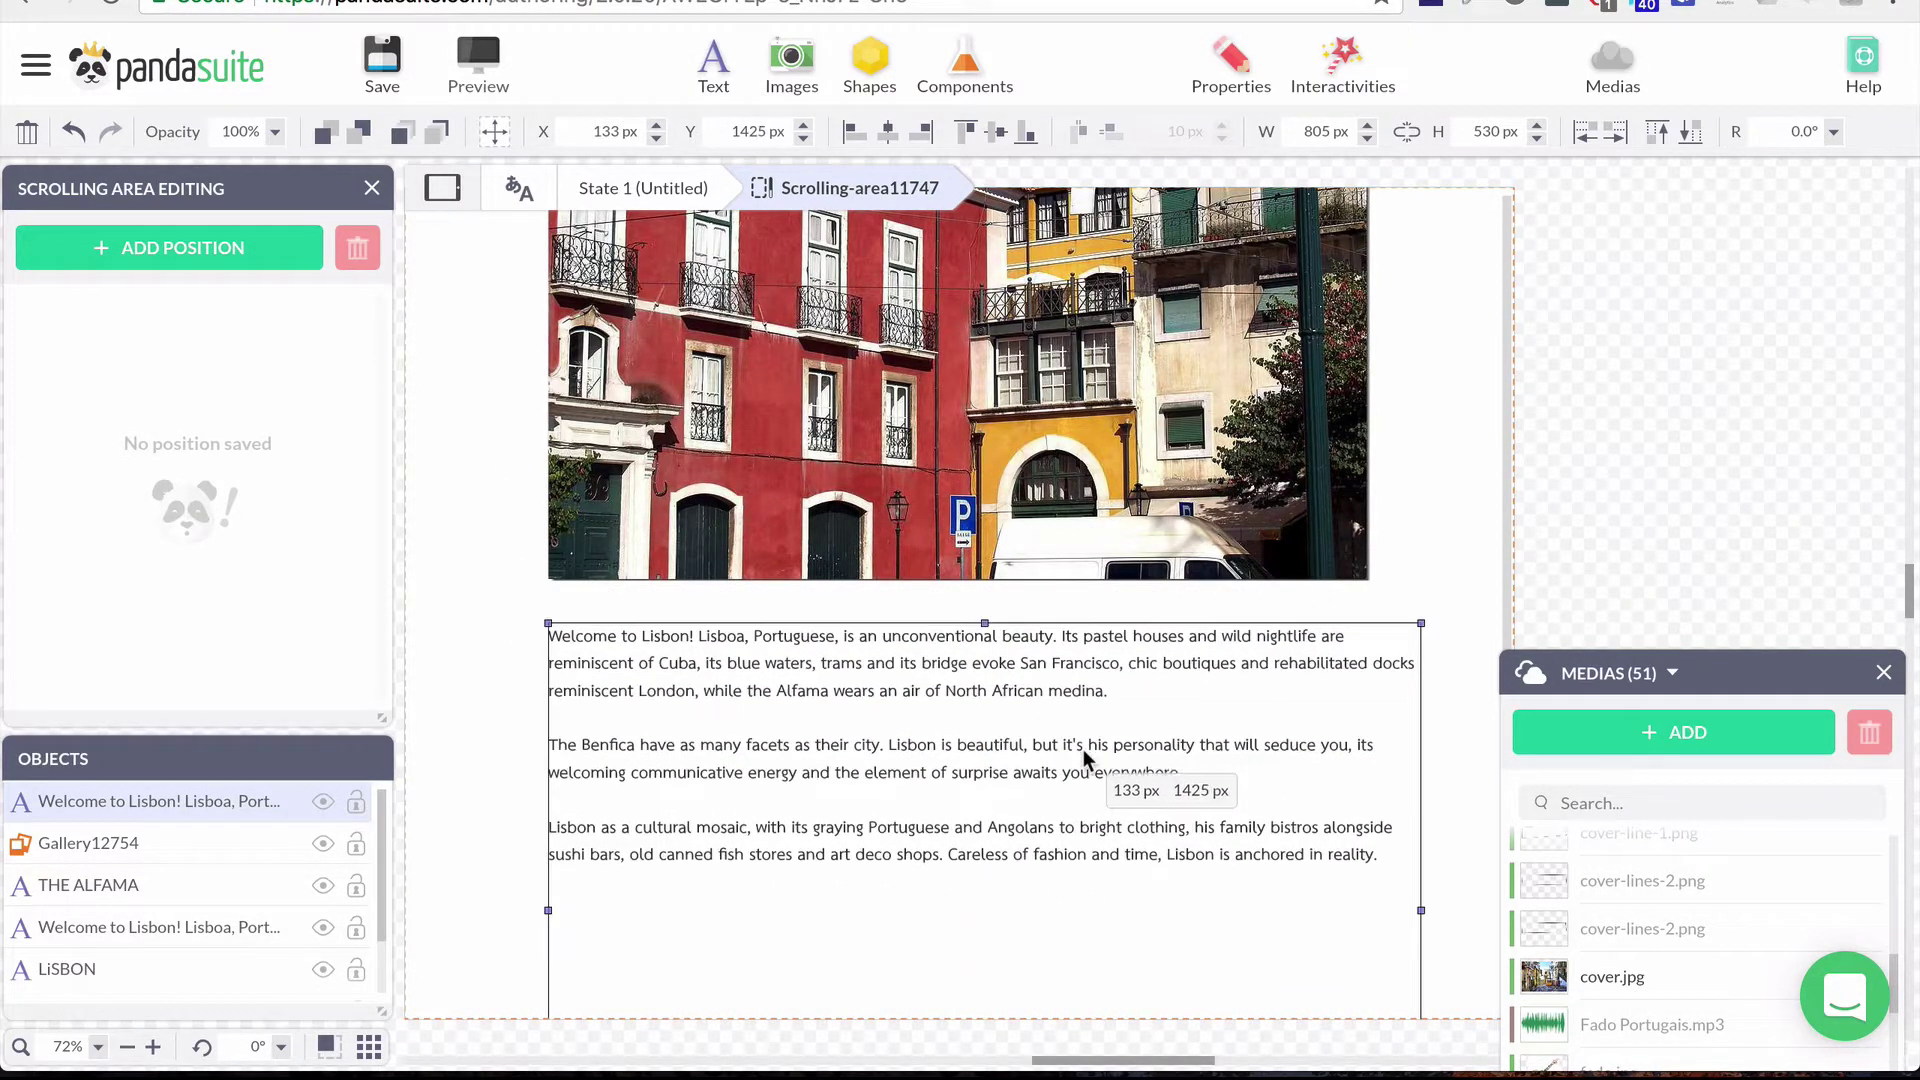
Step: Select the Alfama paragraphs in Notes and begin editing the copied text block
{"action": "left_click", "coordinate": [452, 1035]}
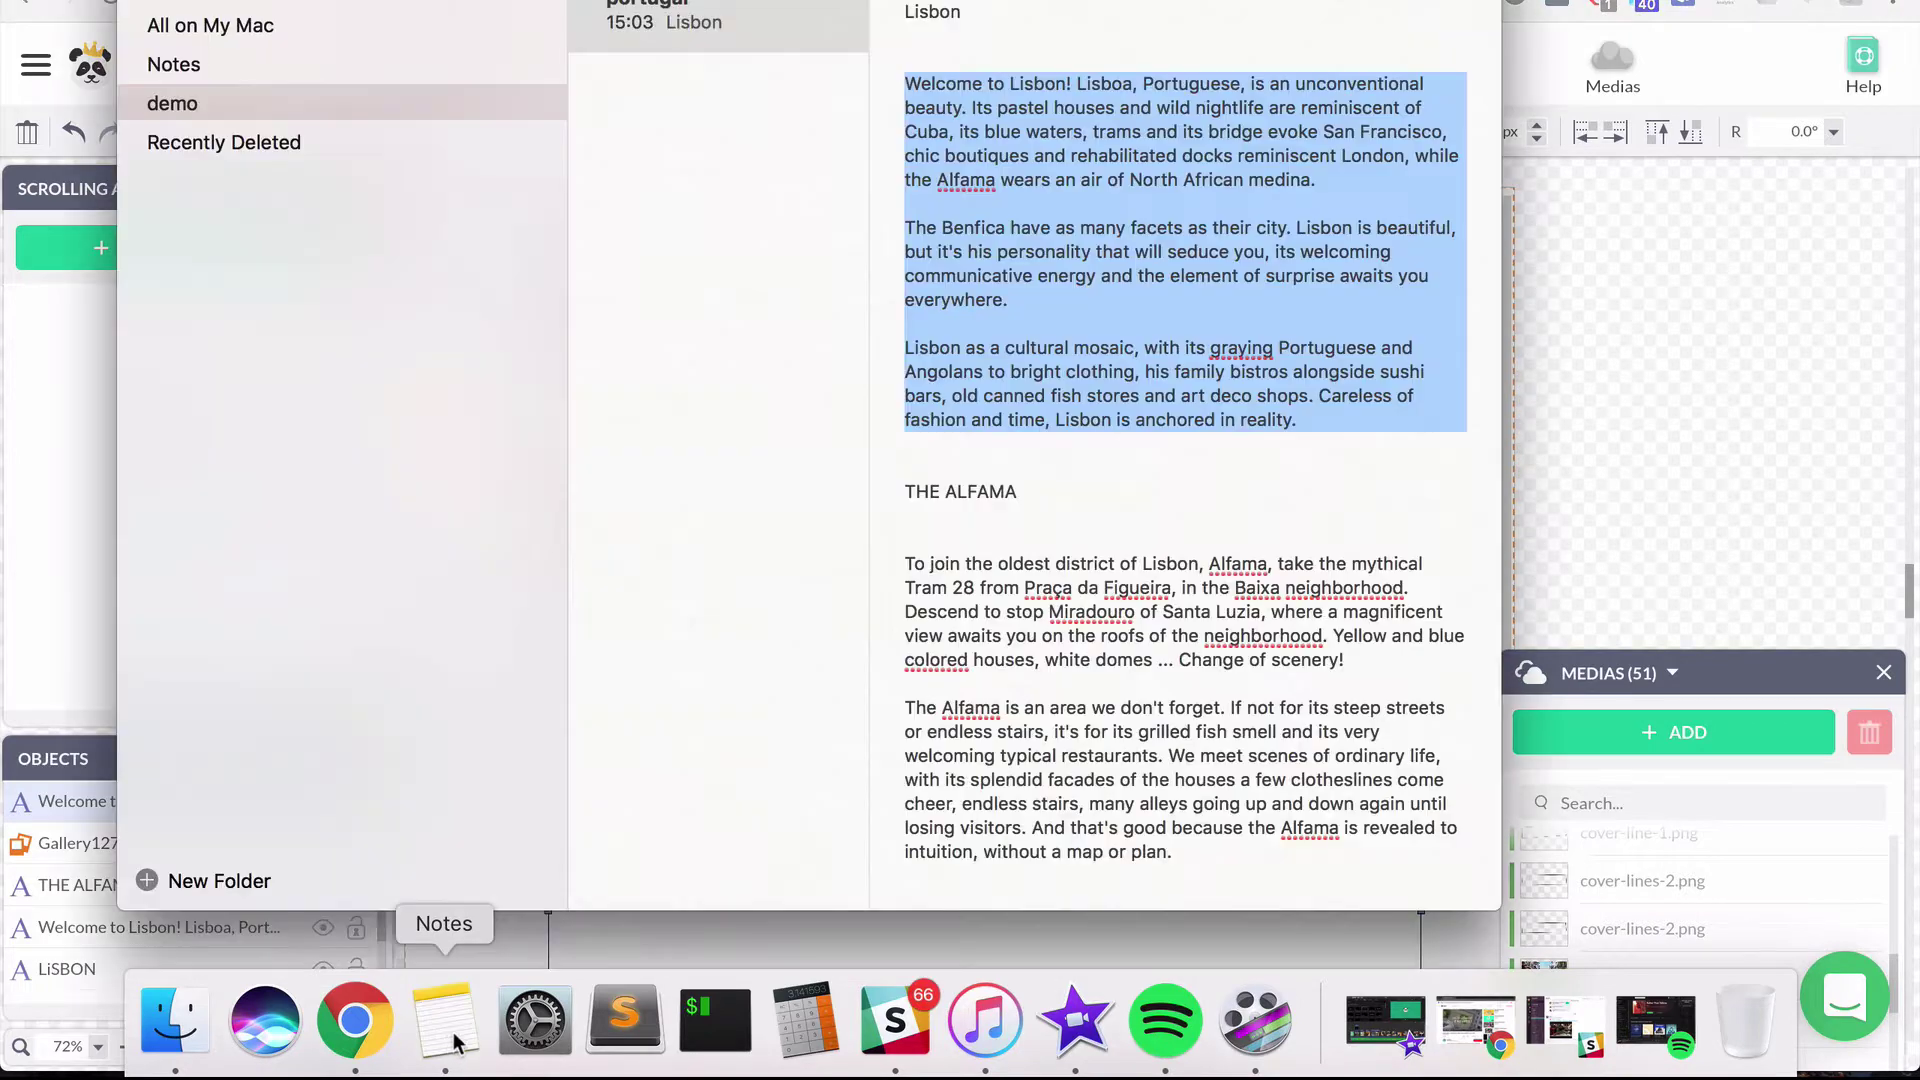
{"action": "left_click", "coordinate": [1096, 718]}
{"action": "left_click_drag", "start_coordinate": [1215, 848], "coordinate": [903, 558]}
{"action": "key", "text": "ctrl+c"}
{"action": "left_click", "coordinate": [854, 966]}
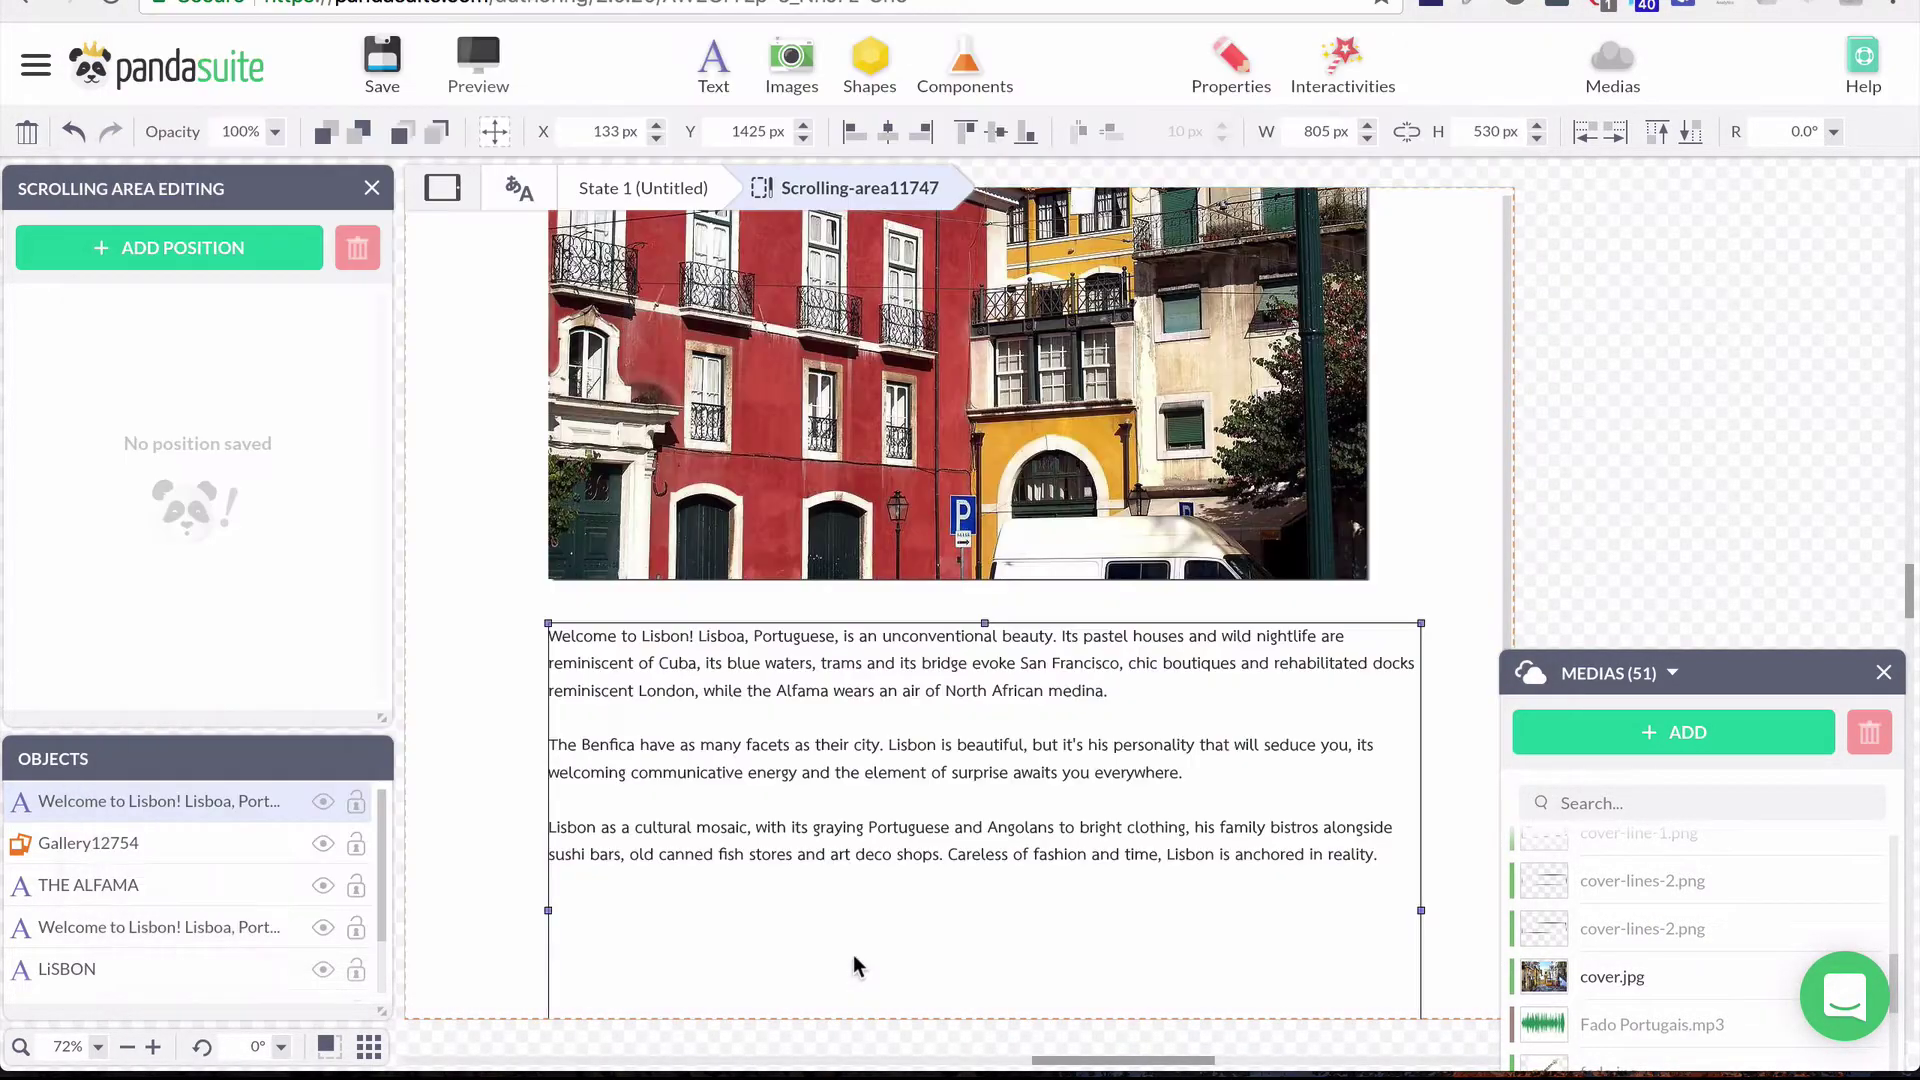
{"action": "double_click", "coordinate": [856, 830]}
Step: Replace the copied Lisbon paragraphs with the Alfama paragraphs
{"action": "left_click_drag", "start_coordinate": [1393, 856], "coordinate": [502, 600]}
{"action": "key", "text": "ctrl+v"}
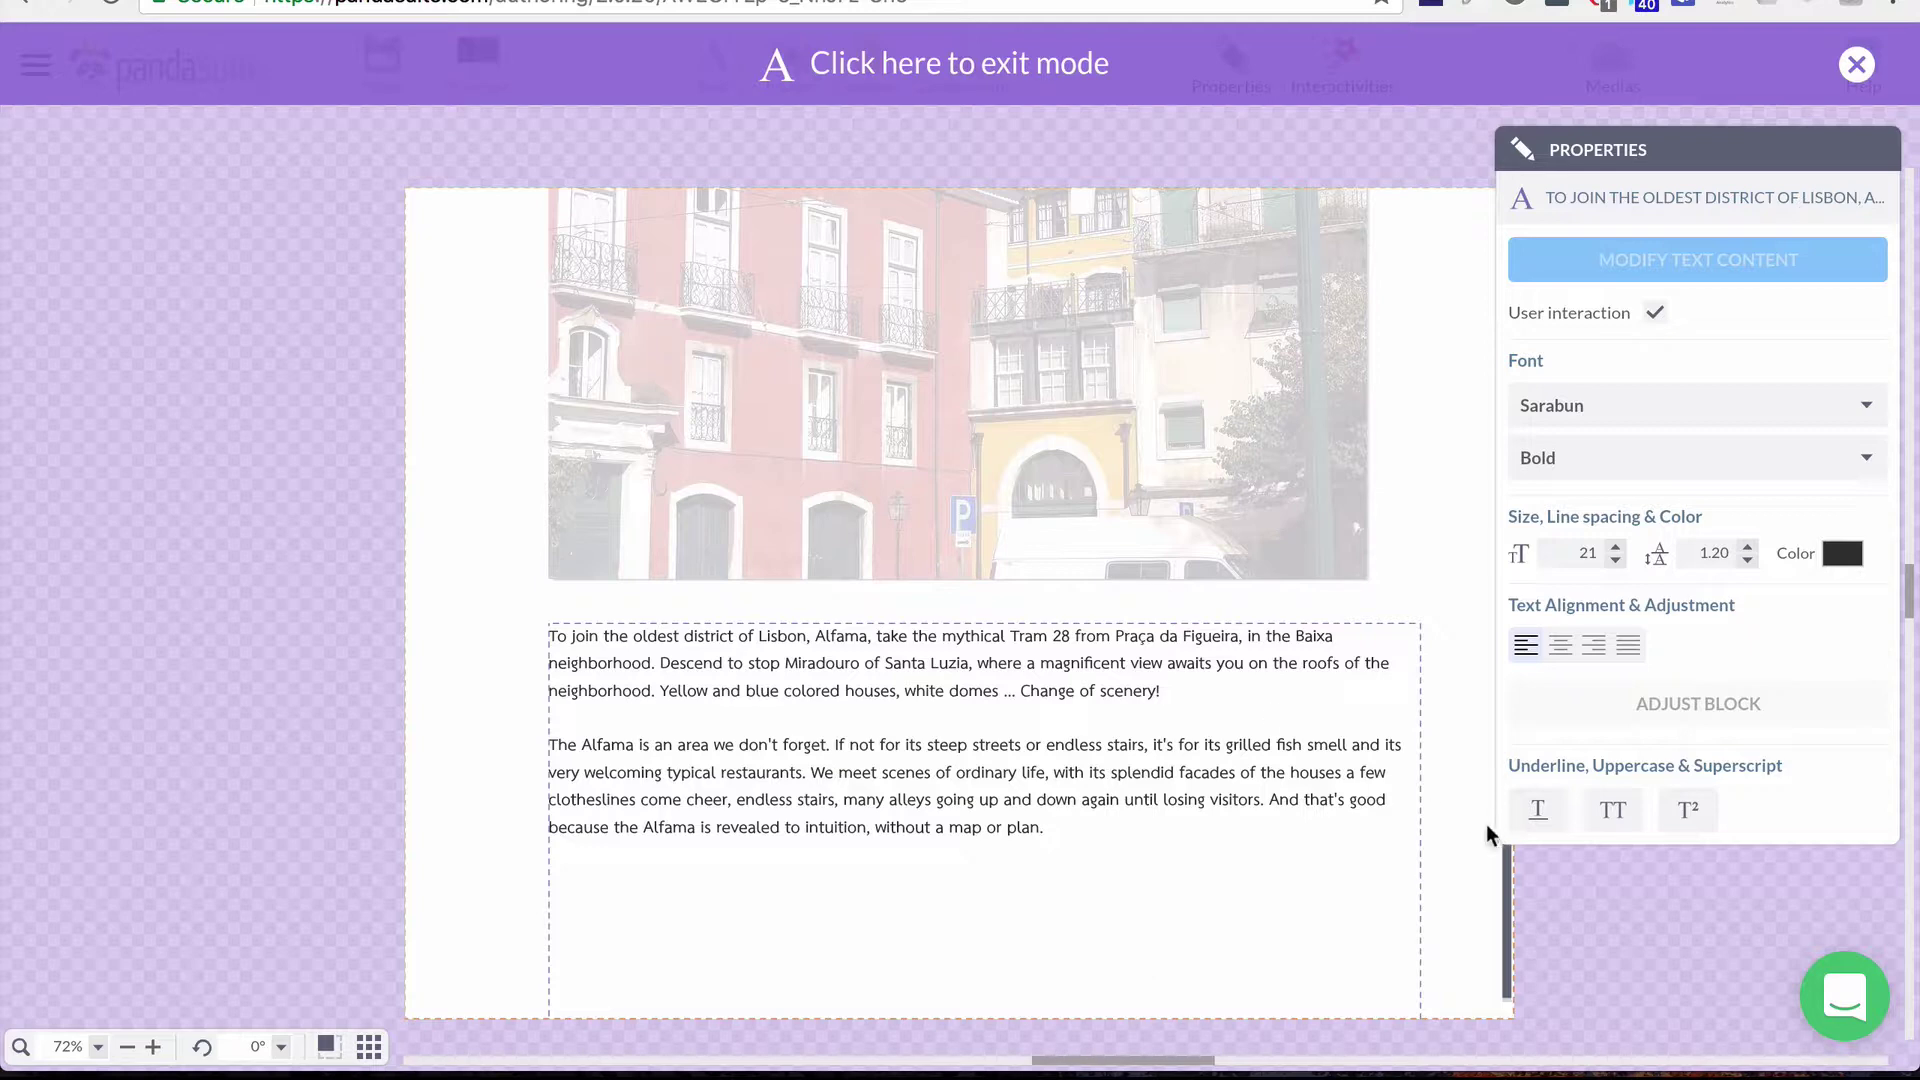
{"action": "key", "text": "Escape"}
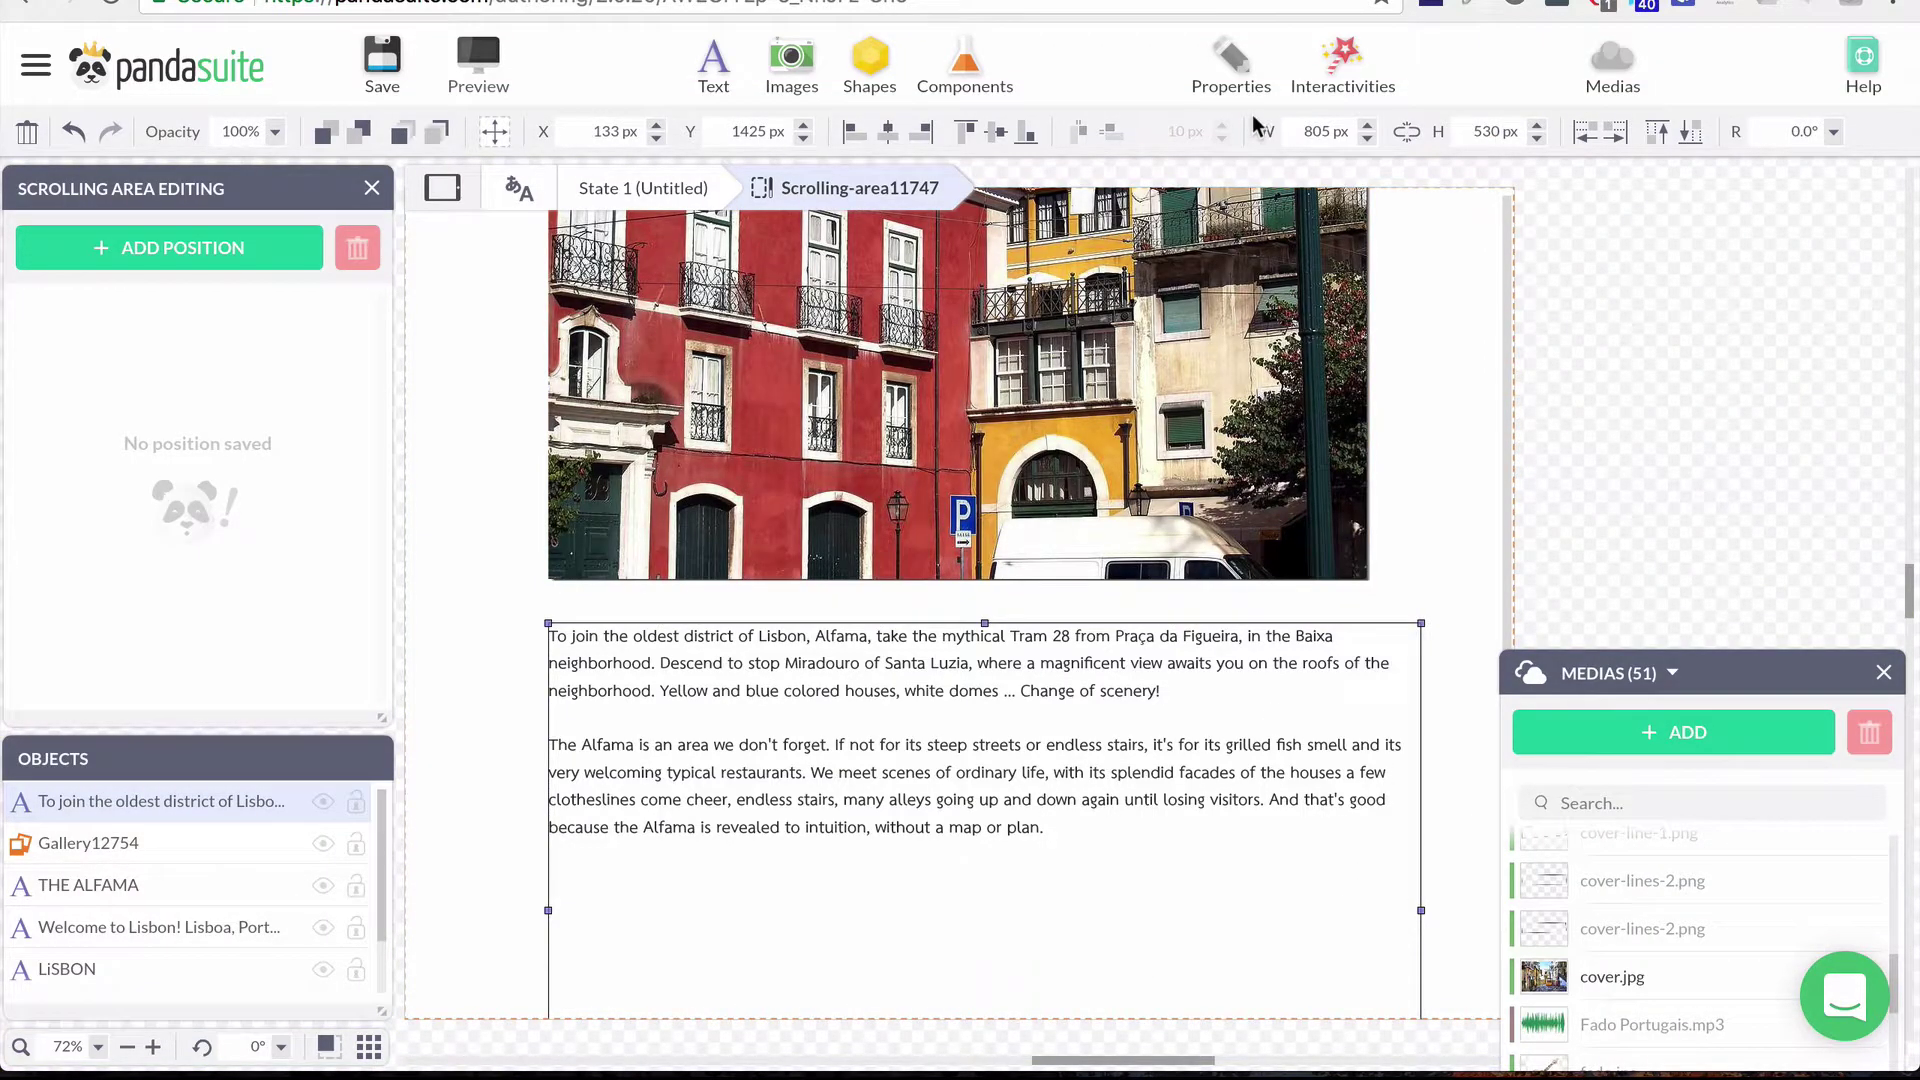
Step: Fit the Alfama text block to its content at 787 × 227 px
{"action": "left_click", "coordinate": [1227, 70]}
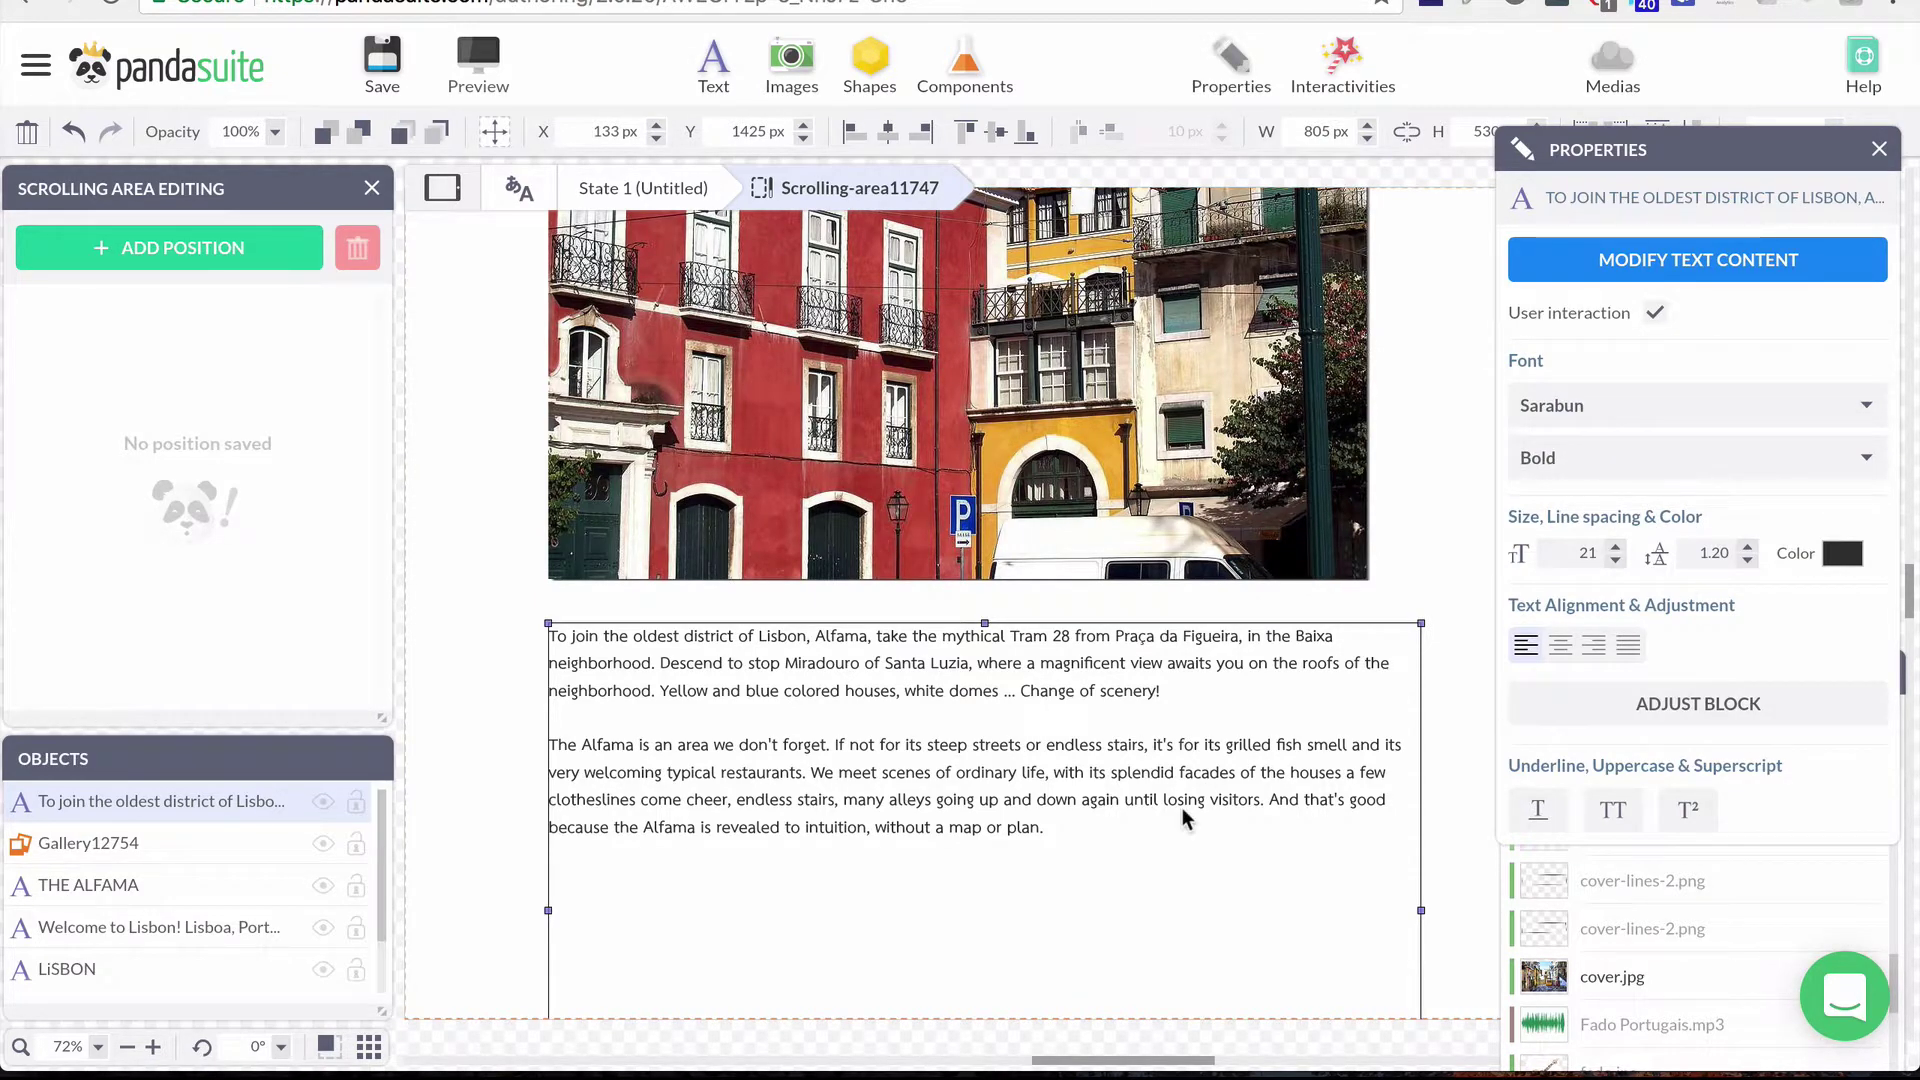
{"action": "left_click", "coordinate": [1655, 703]}
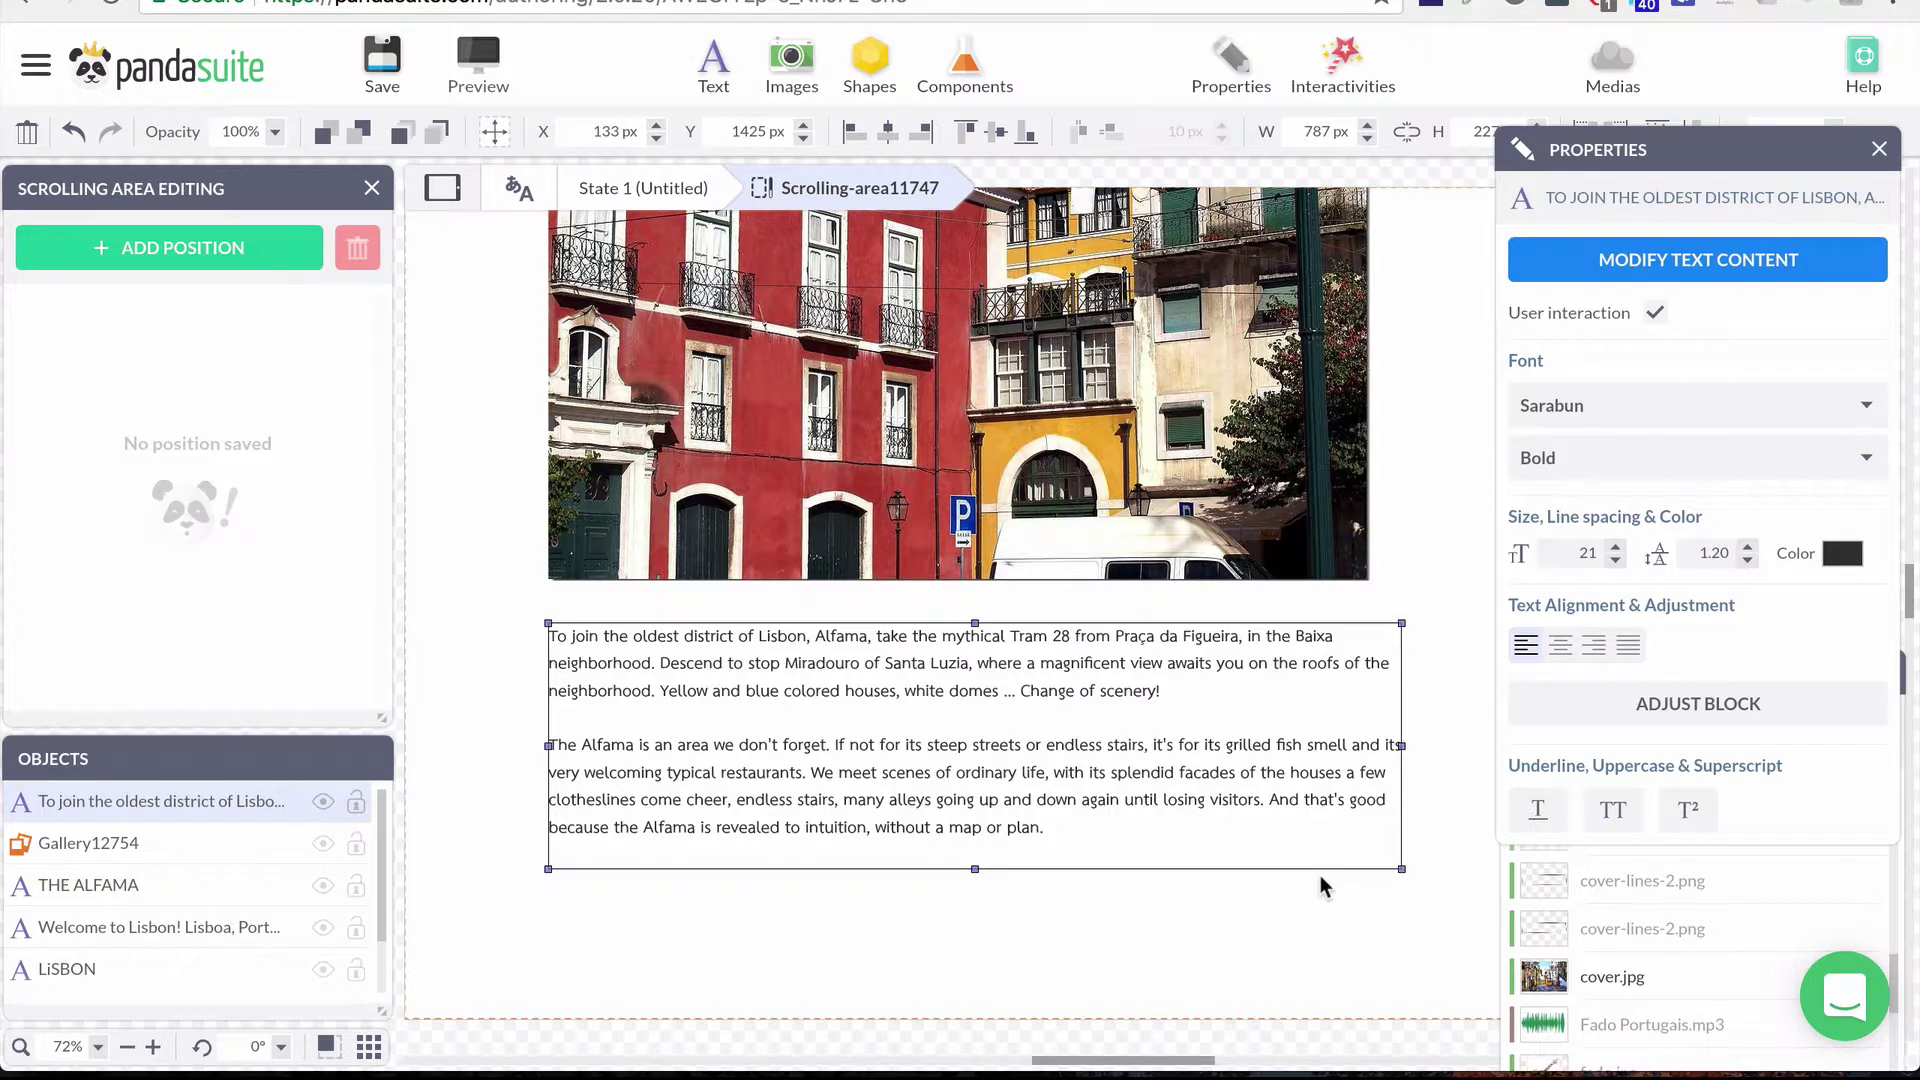
{"action": "left_click", "coordinate": [1879, 149]}
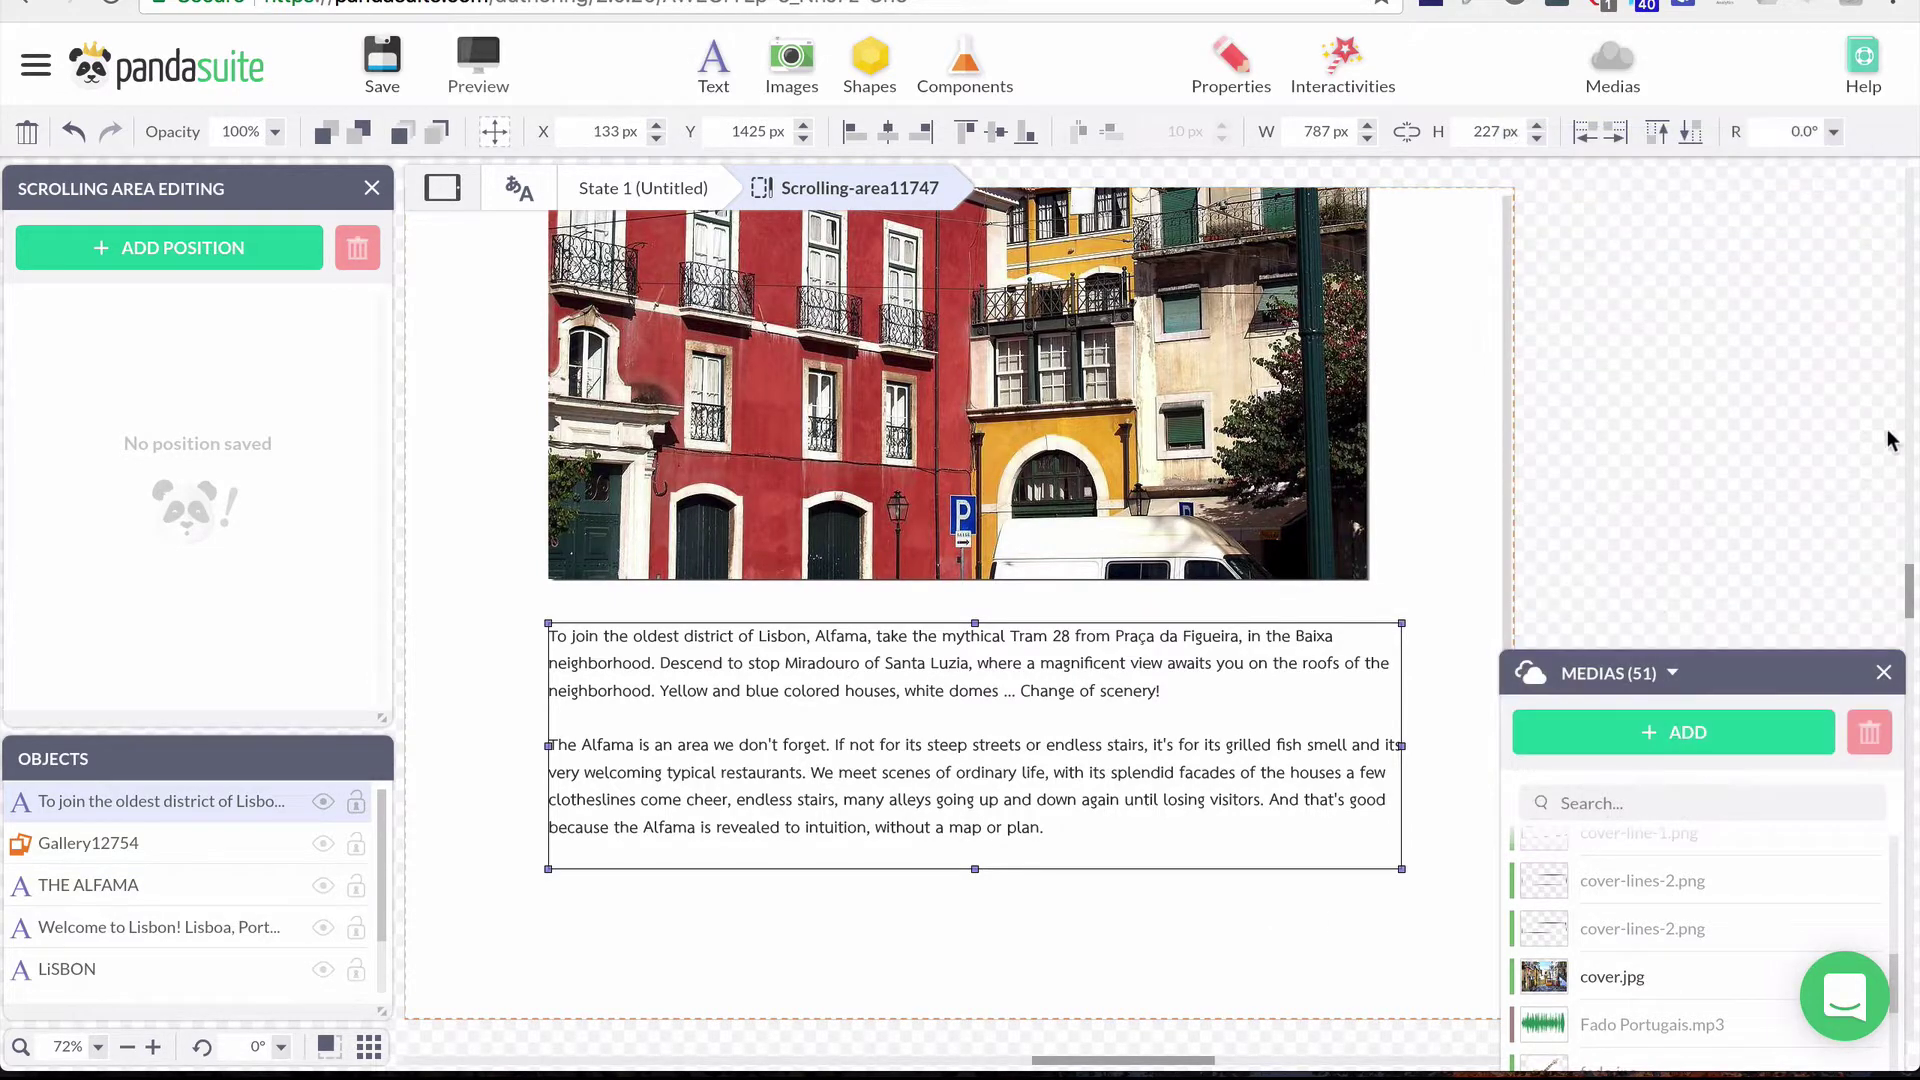
{"action": "left_click", "coordinate": [1882, 673]}
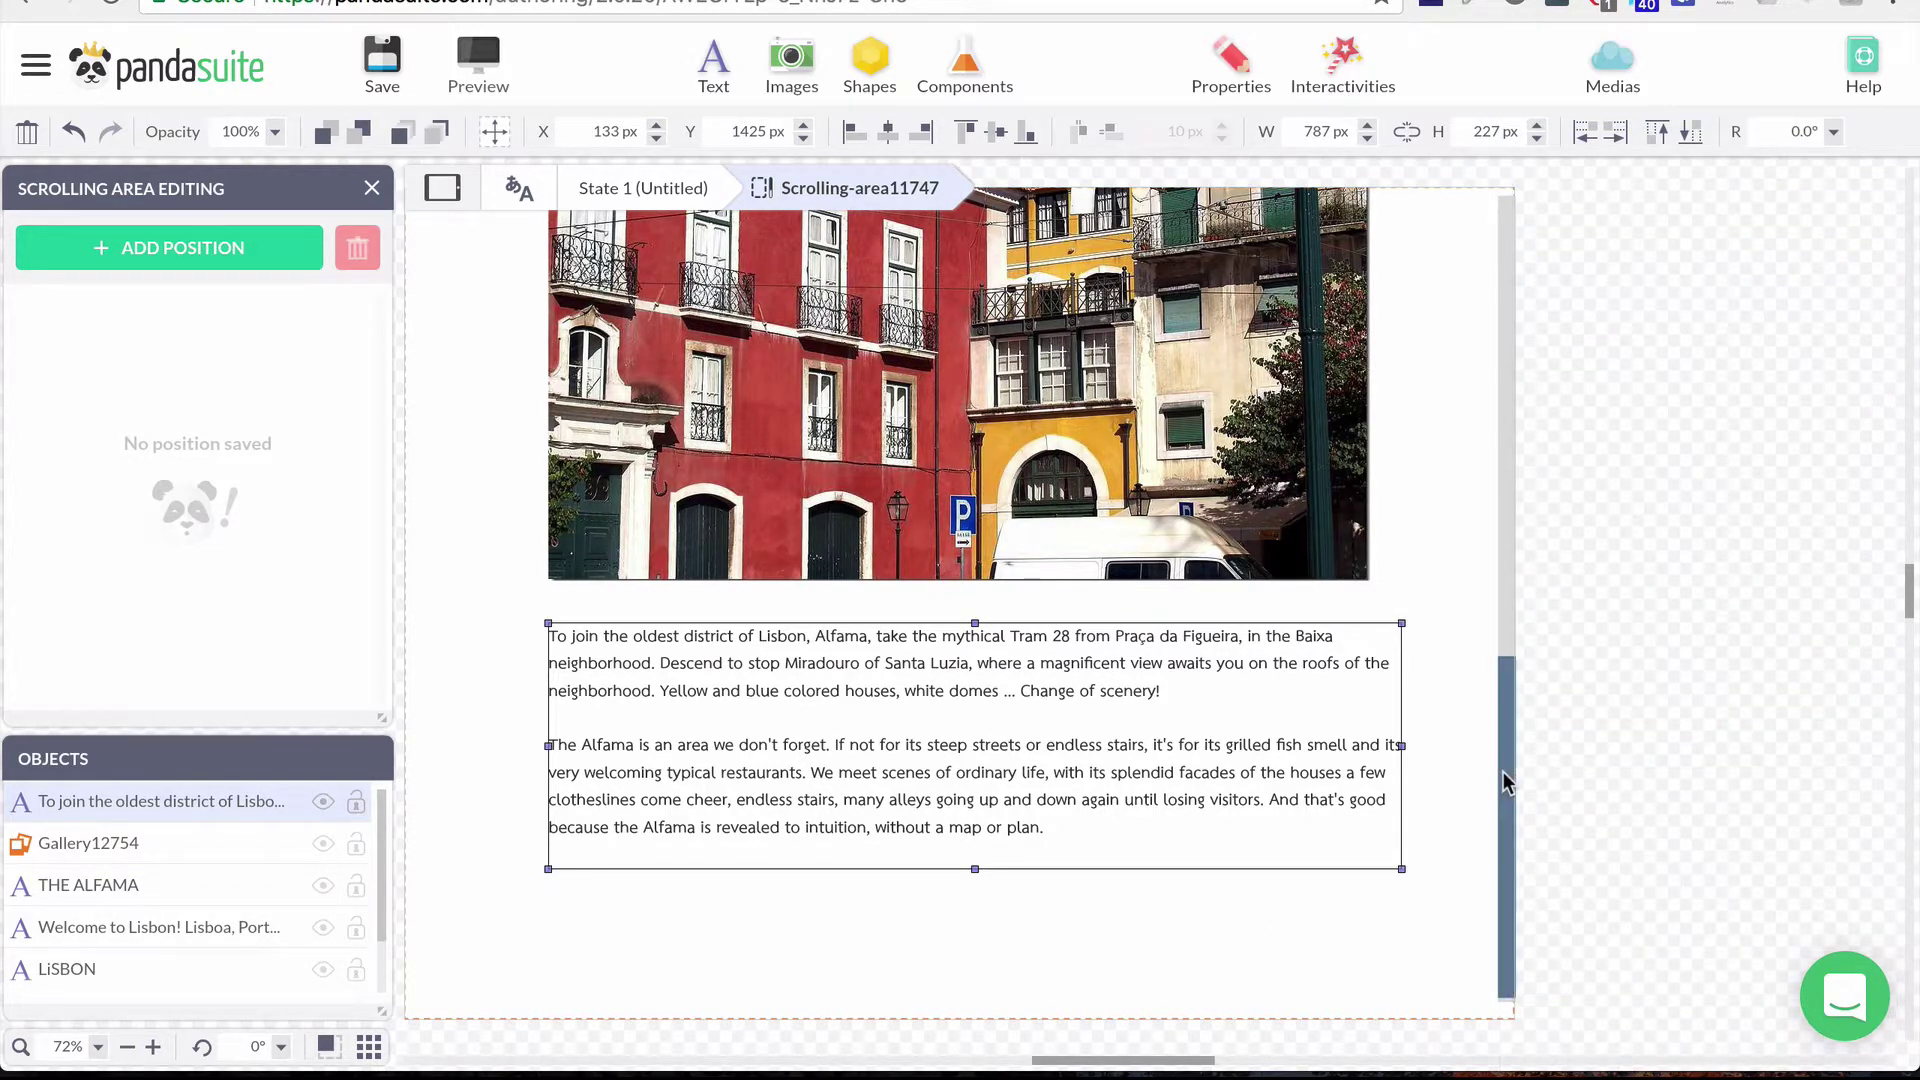
{"action": "mouse_move", "coordinate": [1503, 771]}
{"action": "left_mouse_down"}
{"action": "mouse_move", "coordinate": [1498, 750]}
{"action": "mouse_move", "coordinate": [1504, 793]}
{"action": "left_mouse_up"}
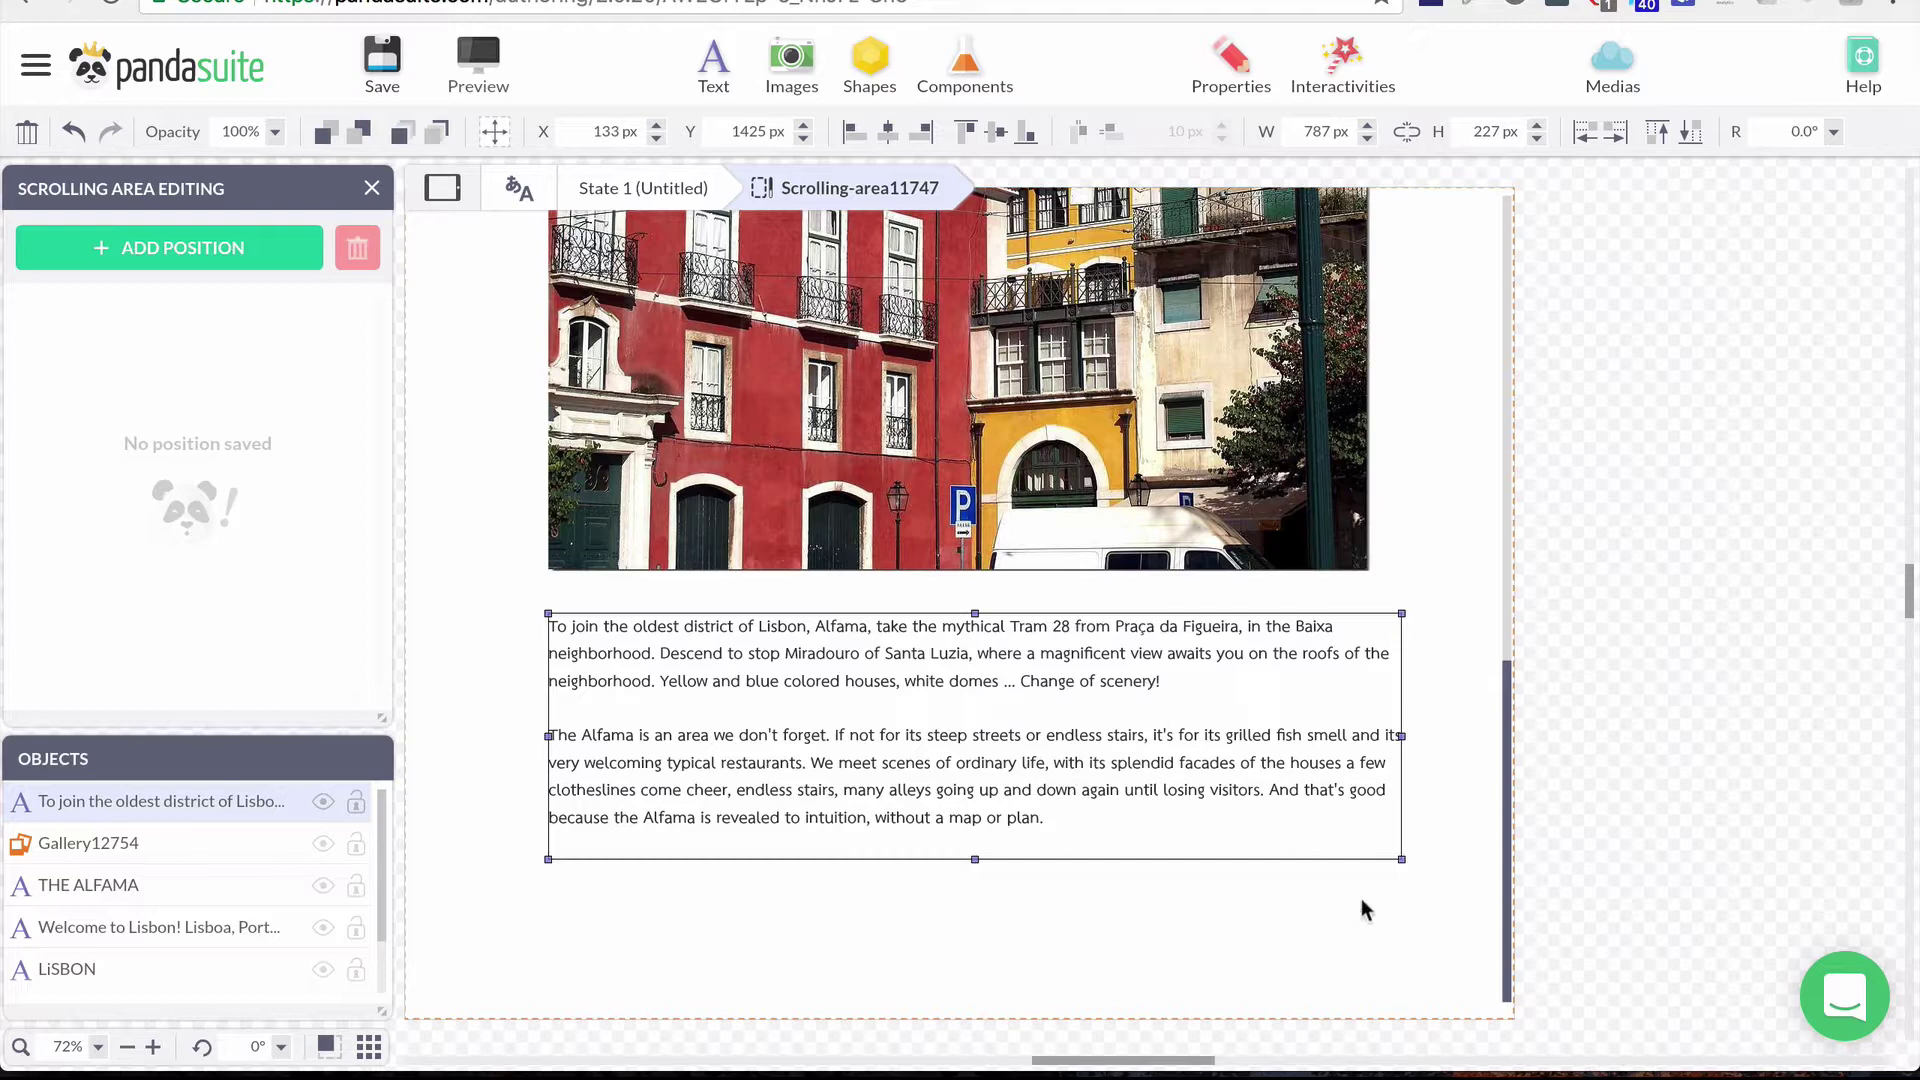
{"action": "left_click", "coordinate": [1230, 62]}
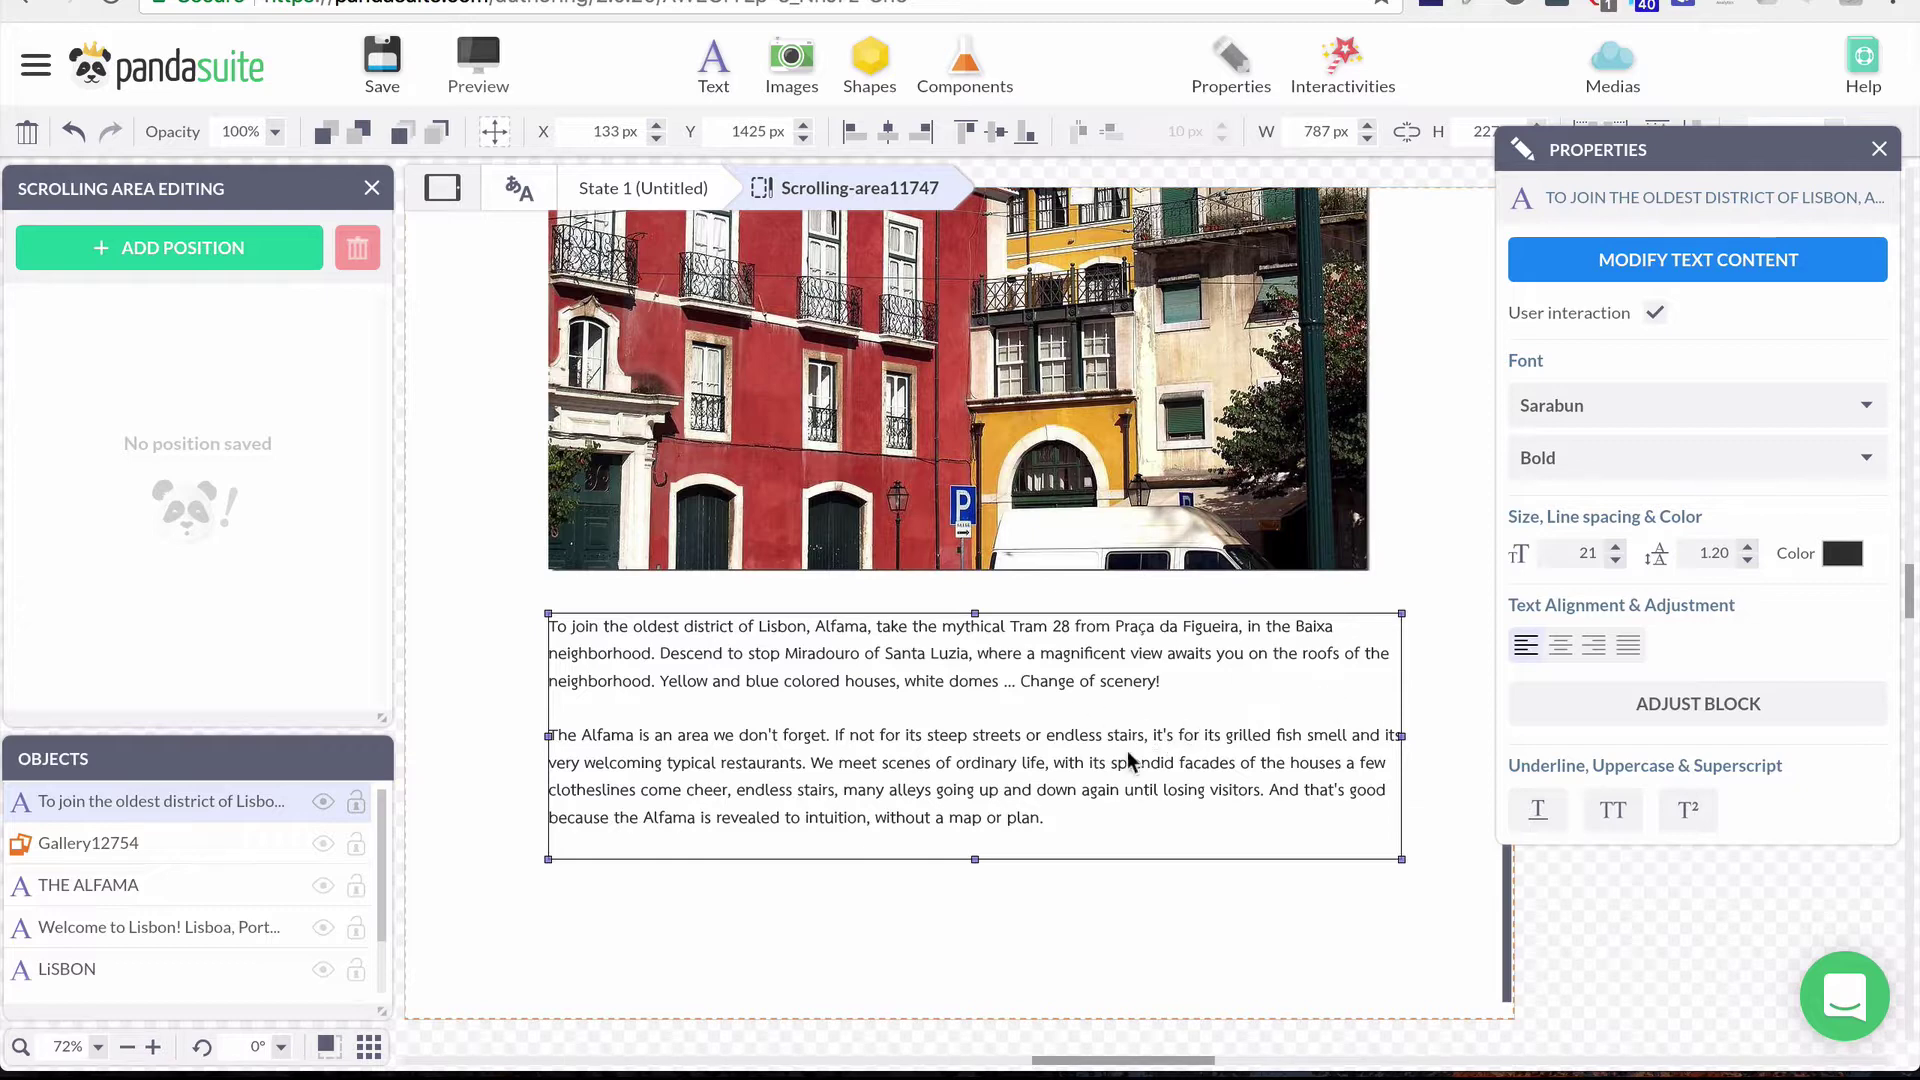
{"action": "left_click", "coordinate": [1187, 914]}
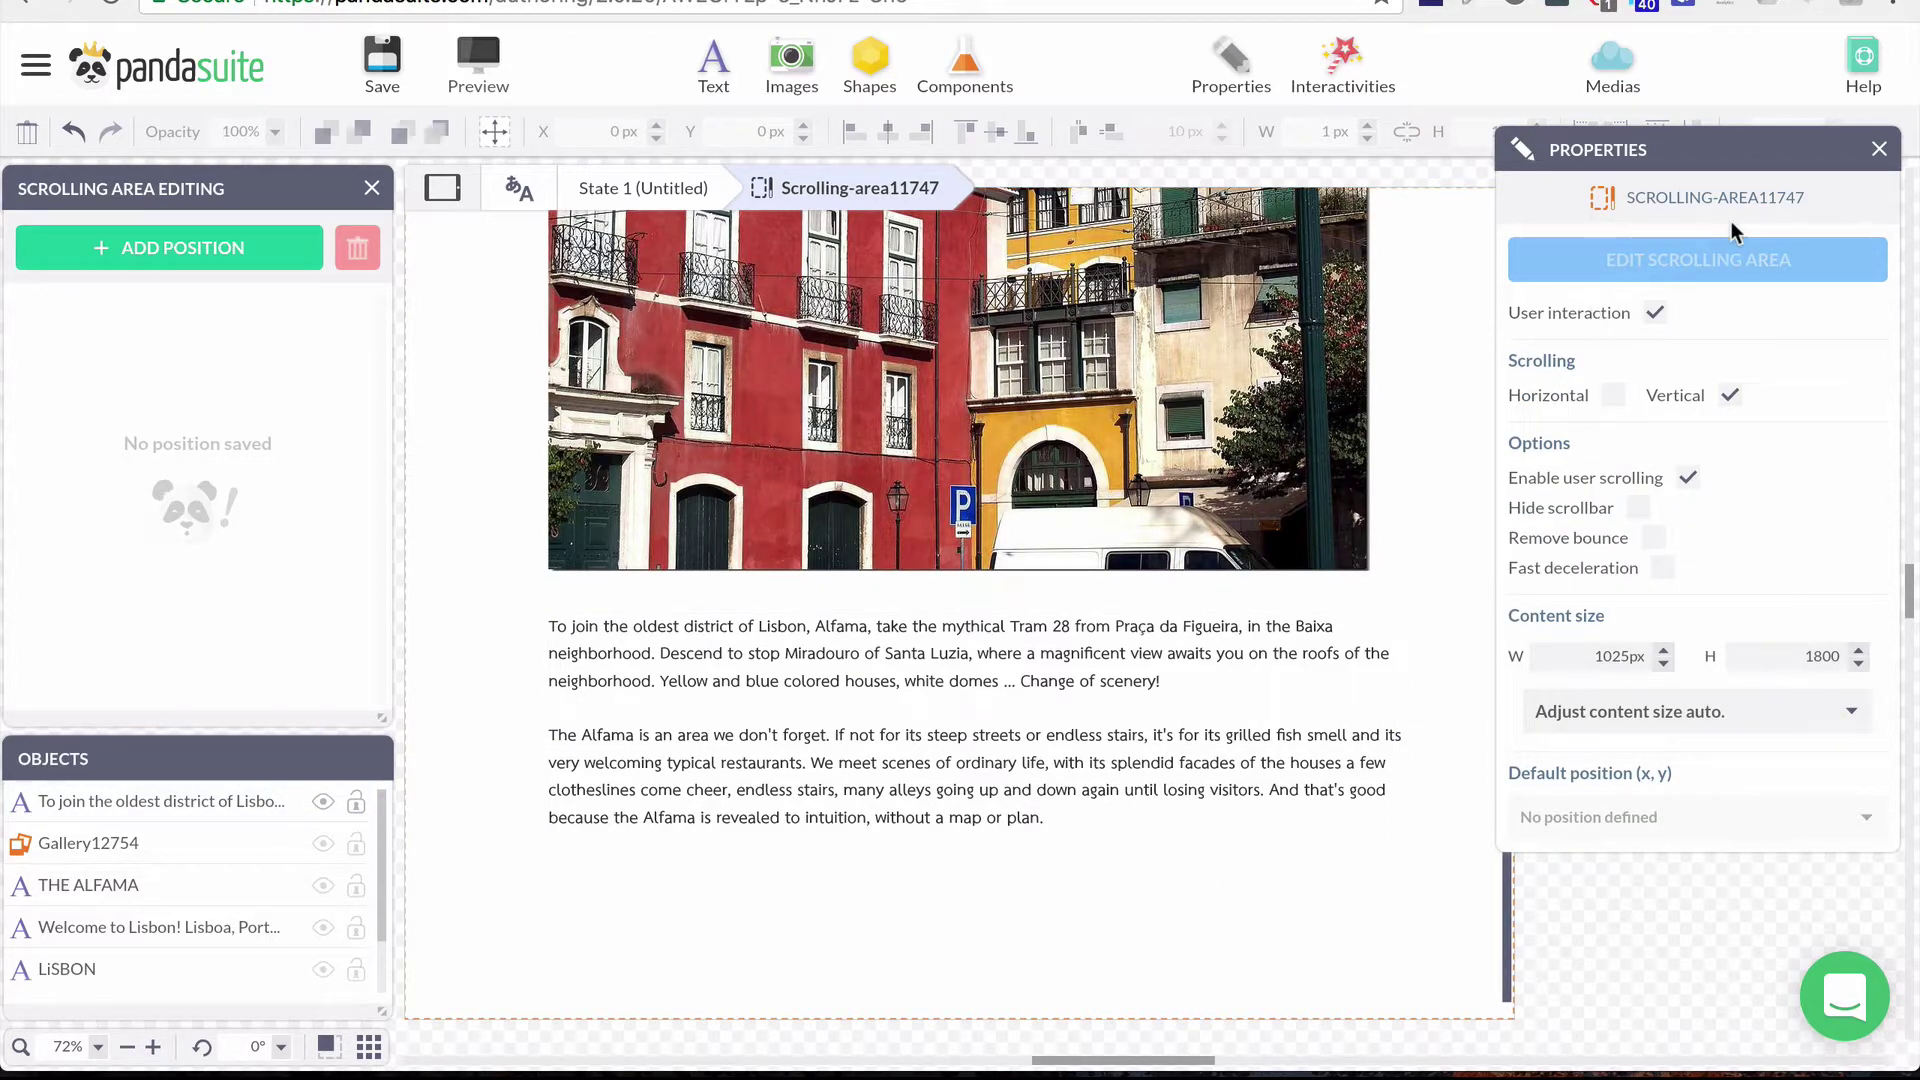
Step: Auto-adjust the scrolling content height, shrinking it from 1800 to 1652 px
{"action": "left_click", "coordinate": [1598, 706]}
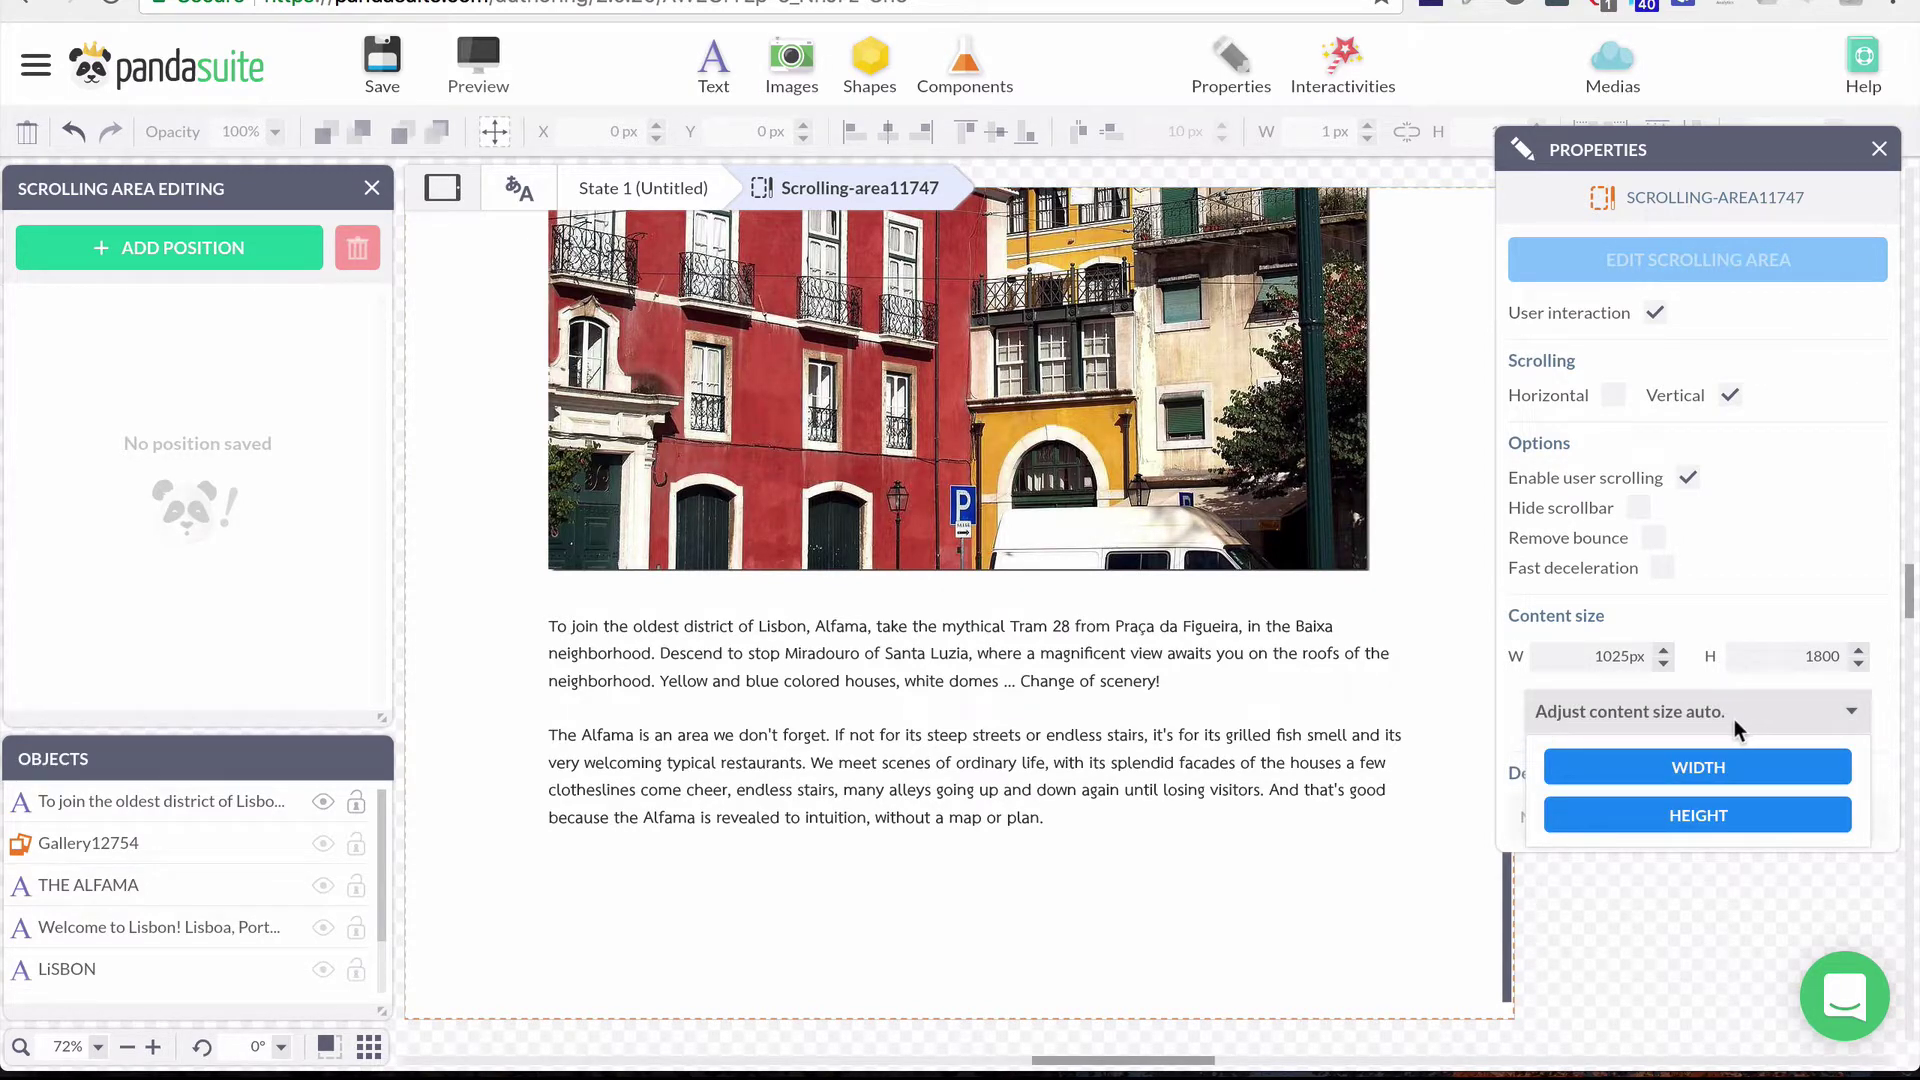
{"action": "left_click", "coordinate": [1682, 816]}
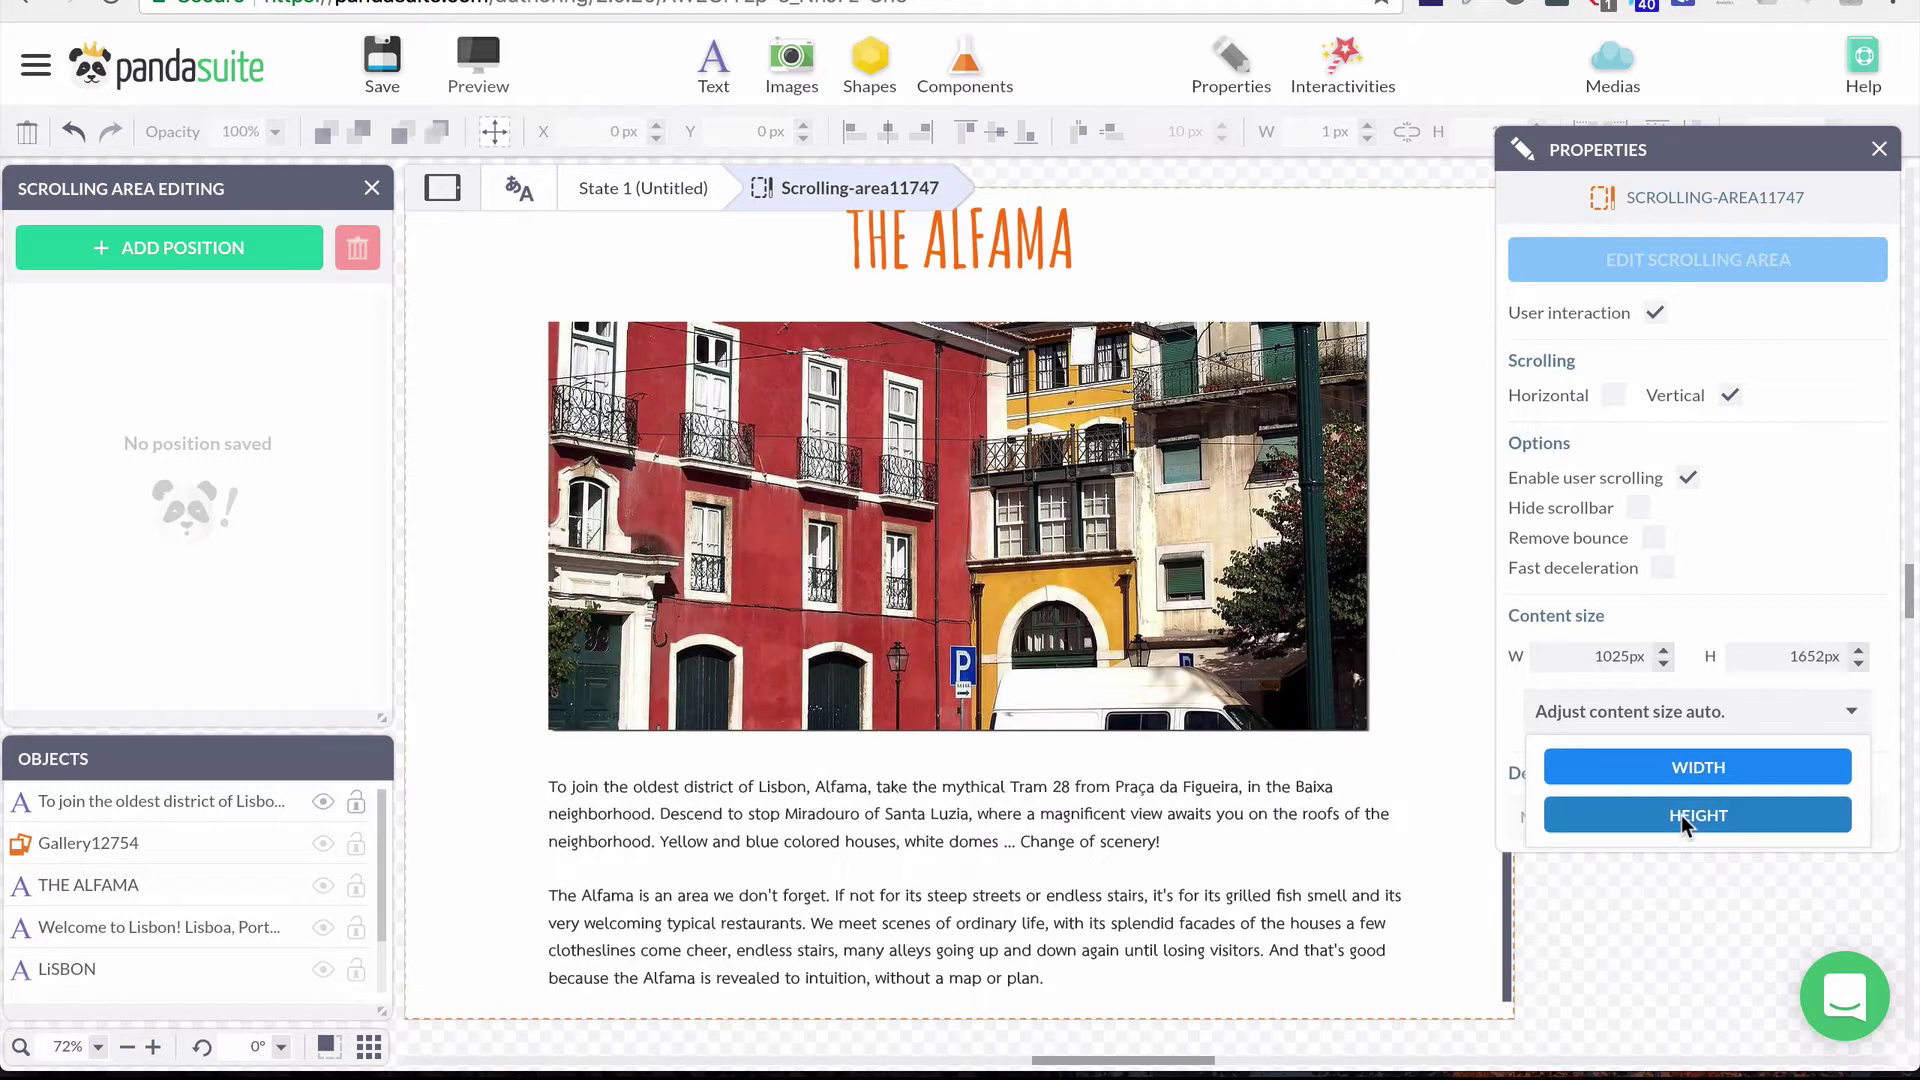
{"action": "left_click", "coordinate": [1292, 940]}
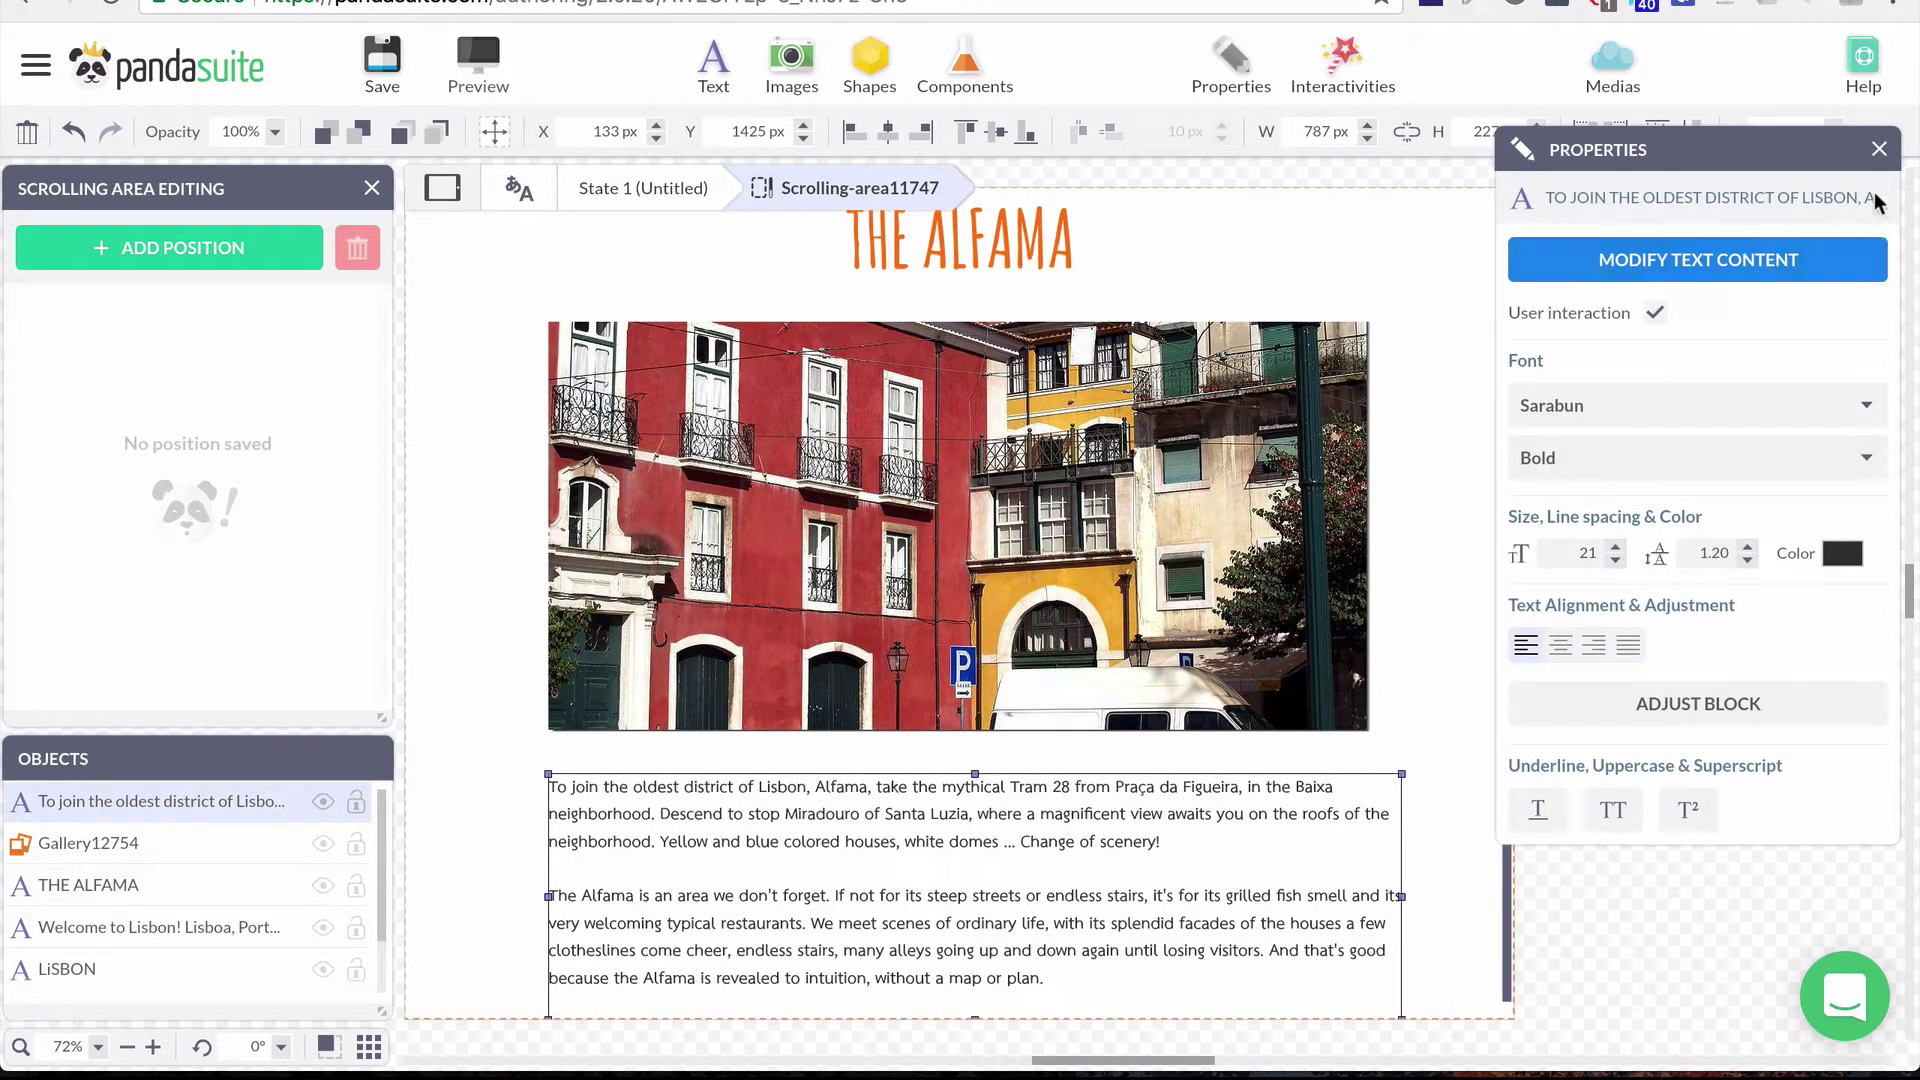
{"action": "left_click", "coordinate": [1879, 149]}
{"action": "left_click_drag", "start_coordinate": [1503, 696], "coordinate": [1529, 1055]}
Step: Exit the scrolling area and save the Lisbon project
{"action": "left_click", "coordinate": [372, 188]}
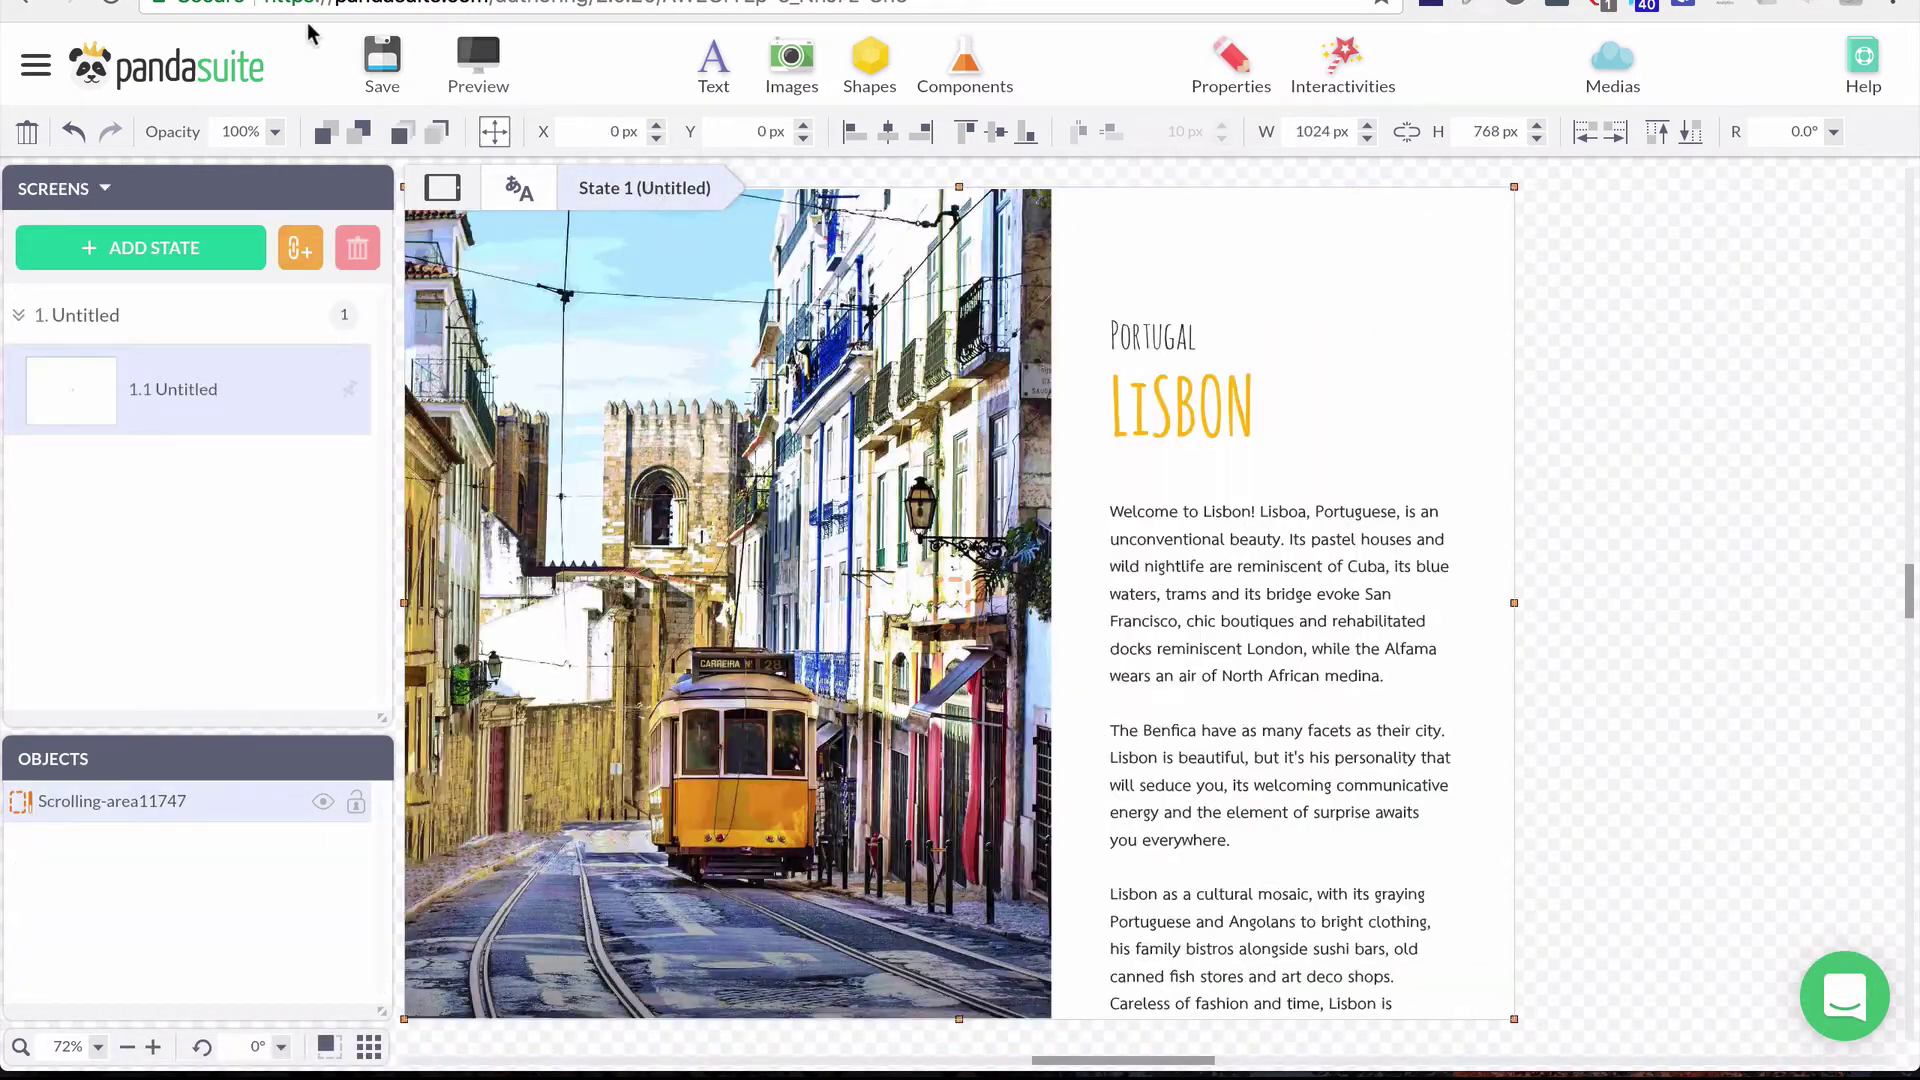
{"action": "left_click", "coordinate": [380, 62]}
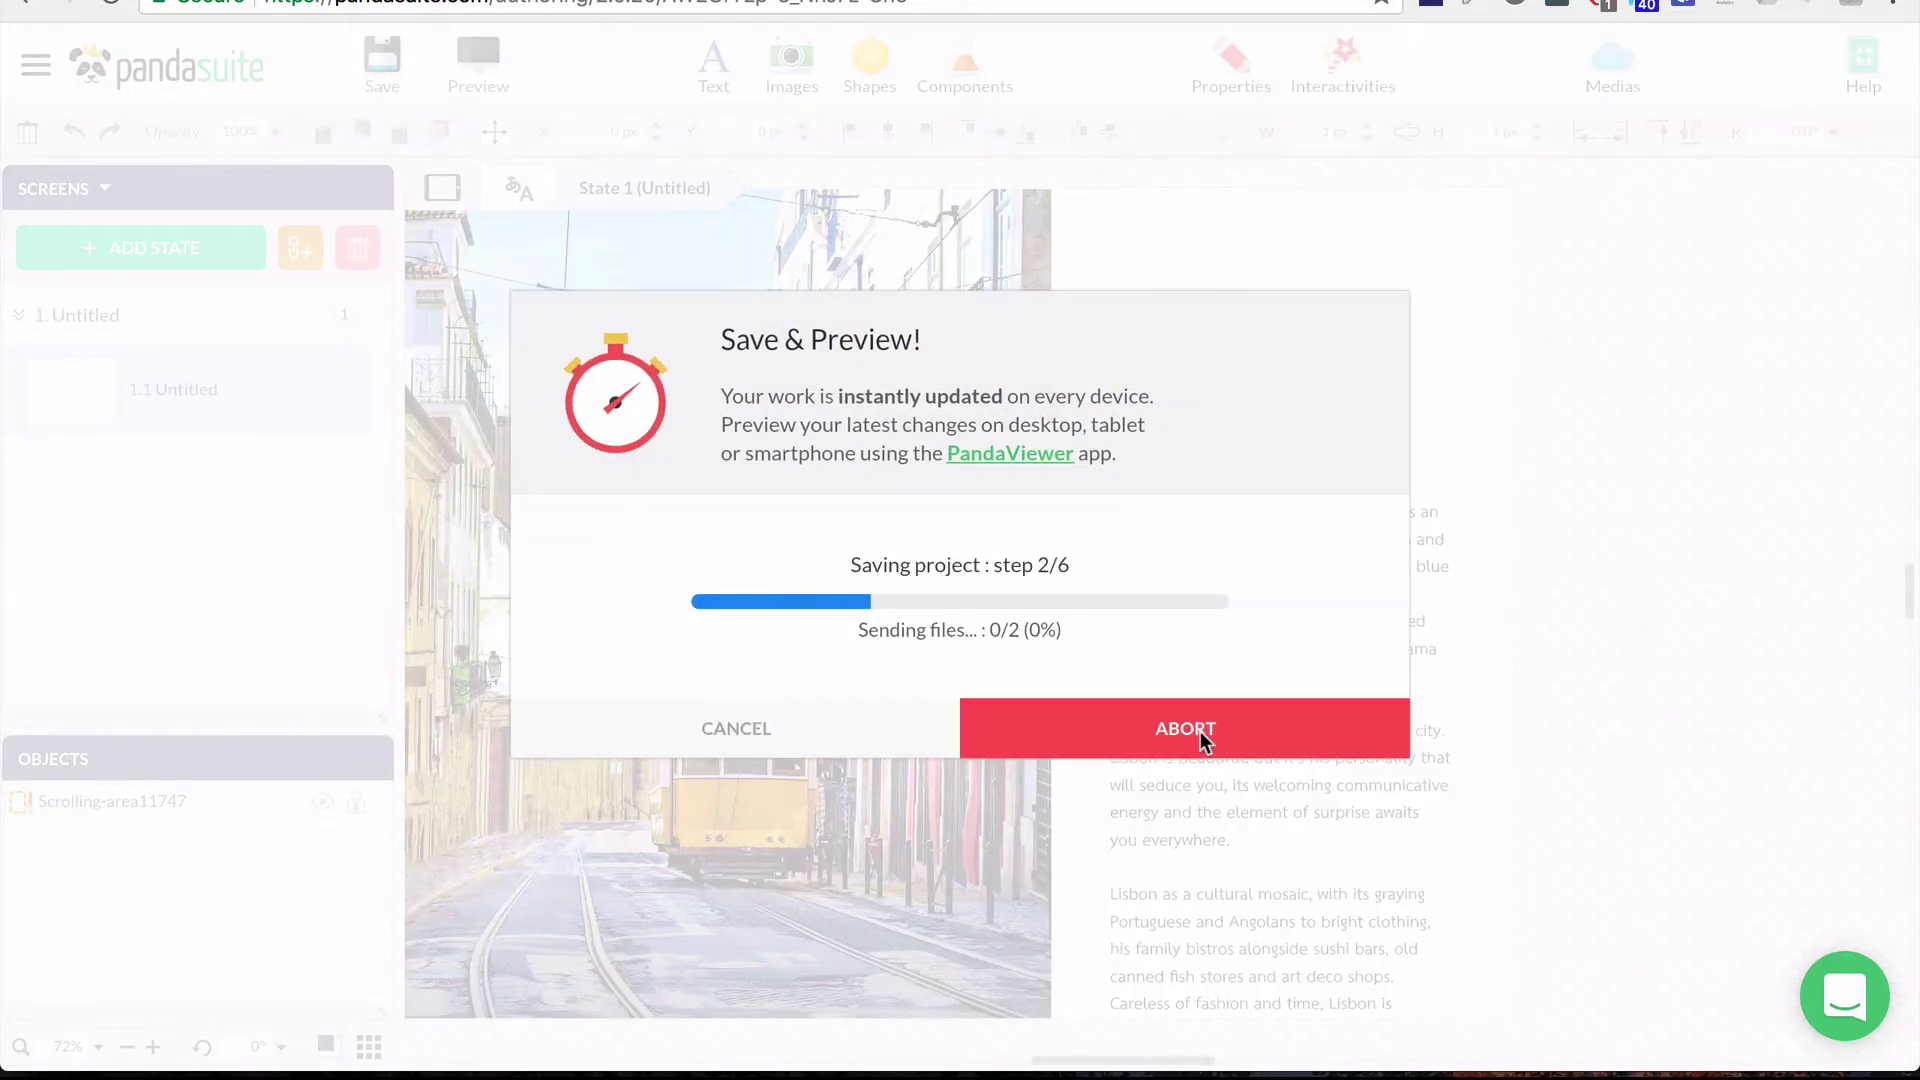